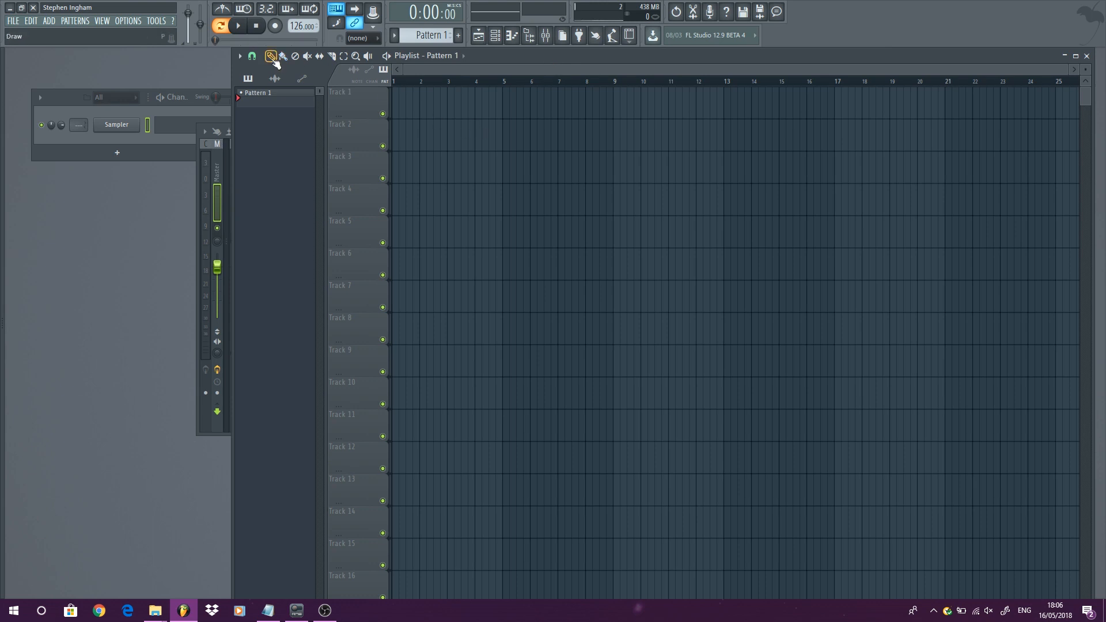
{"action": "right_click", "coordinate": [125, 126]}
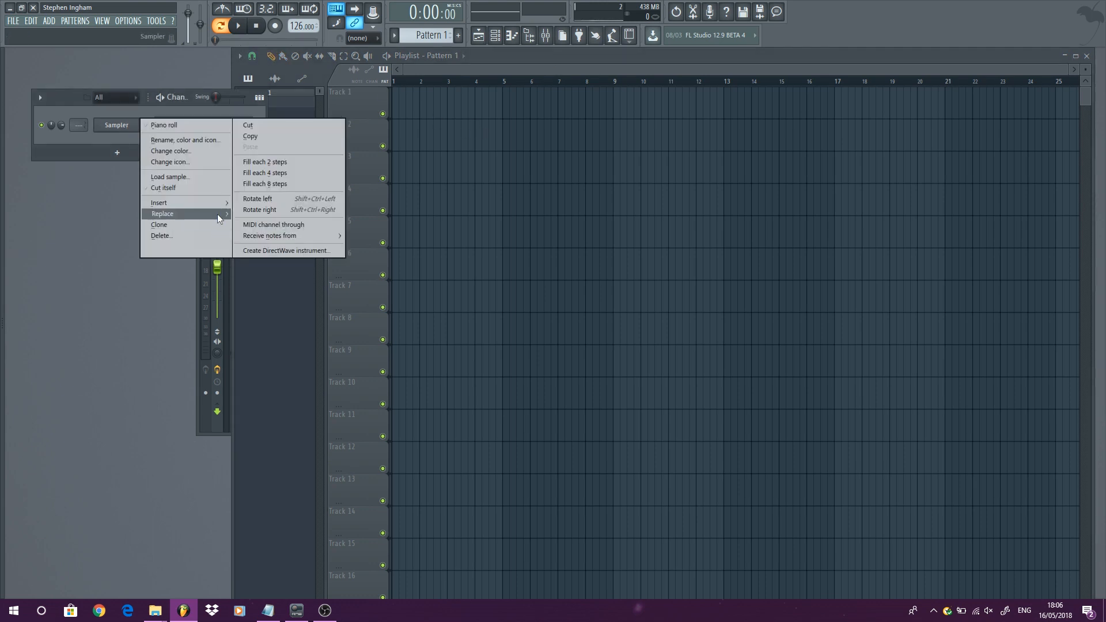
{"action": "mouse_move", "coordinate": [216, 213]}
{"action": "mouse_move", "coordinate": [285, 274]}
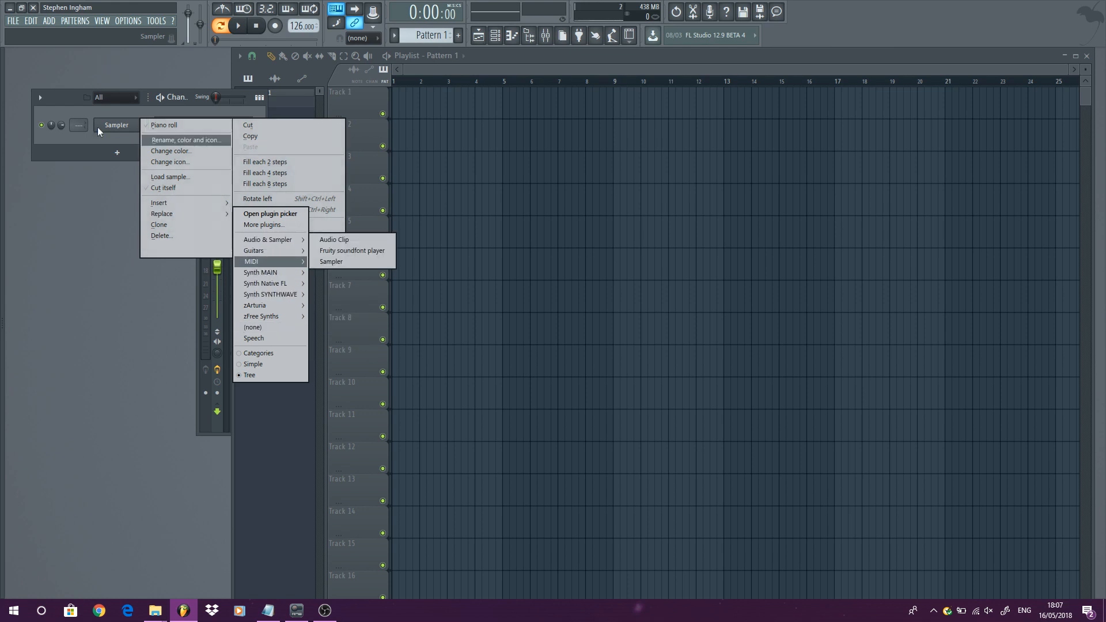
{"action": "left_click", "coordinate": [198, 310]}
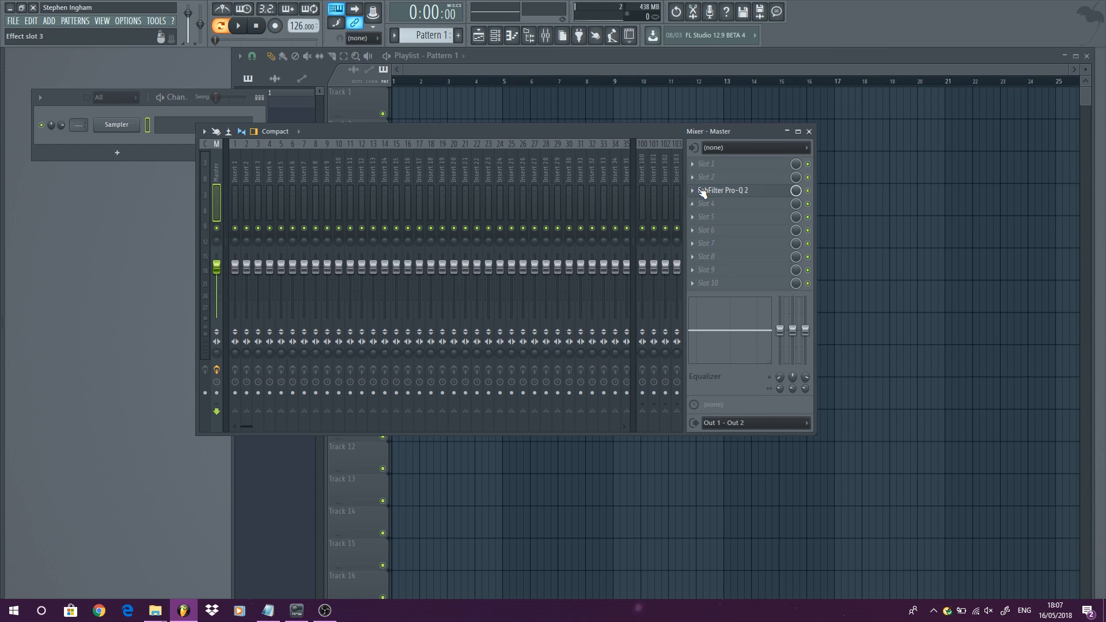
- Remove the FabFilter Pro-Q 2 effect from slot 3 of the Master mixer track
{"action": "left_click", "coordinate": [692, 191]}
{"action": "mouse_move", "coordinate": [721, 203]}
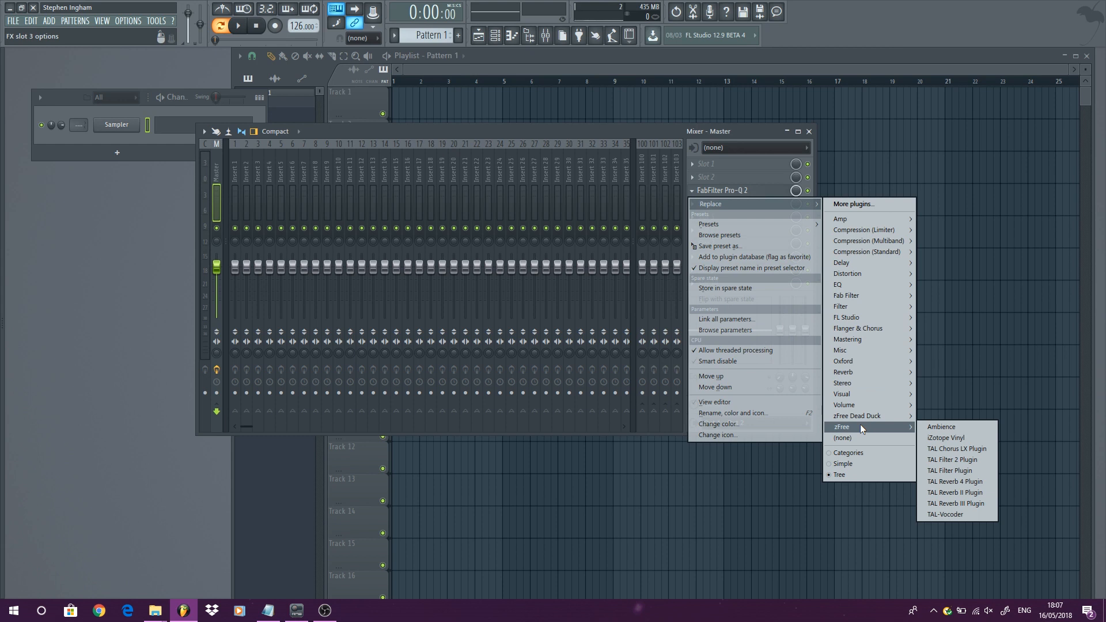
{"action": "left_click", "coordinate": [603, 130]}
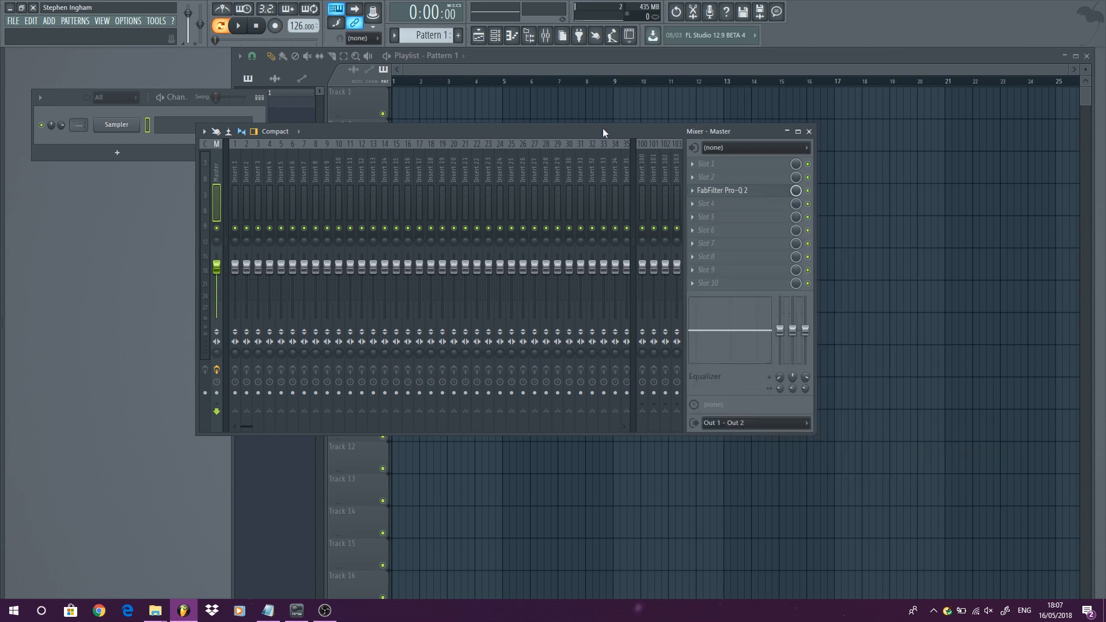
{"action": "left_click", "coordinate": [691, 191]}
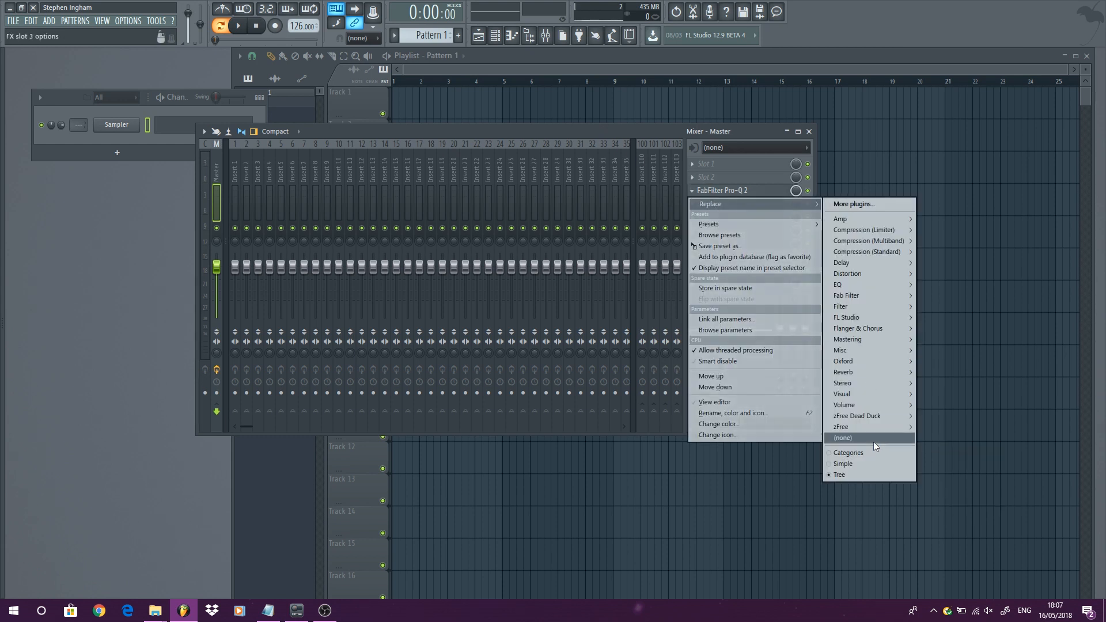
{"action": "left_click", "coordinate": [874, 443]}
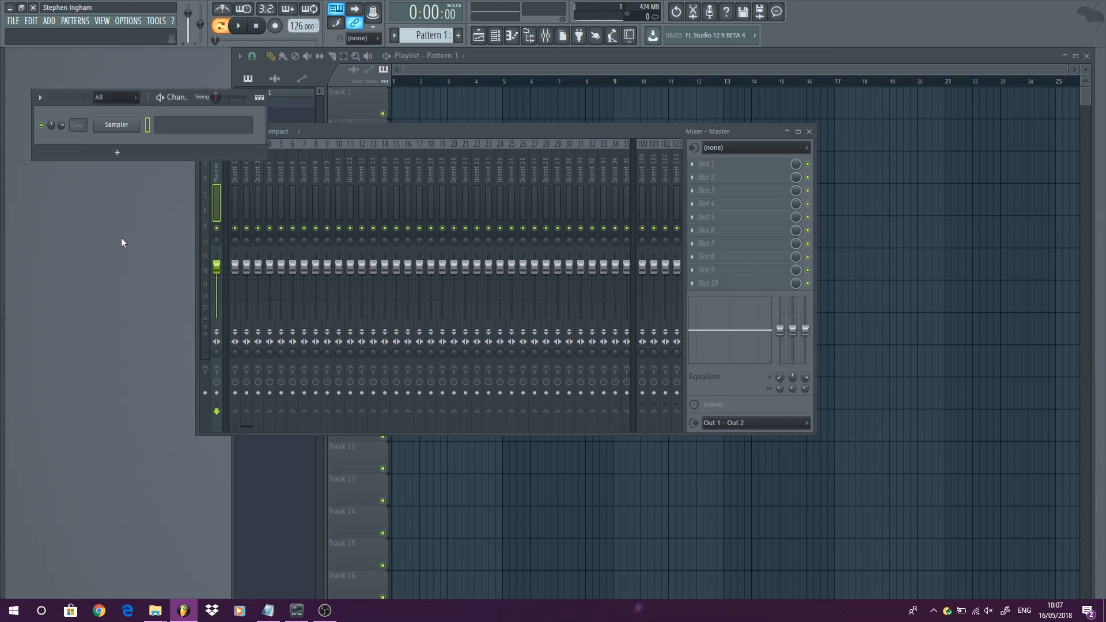
- Open the browser's Plugin database view and close the mixer window
{"action": "key", "text": "alt+F8"}
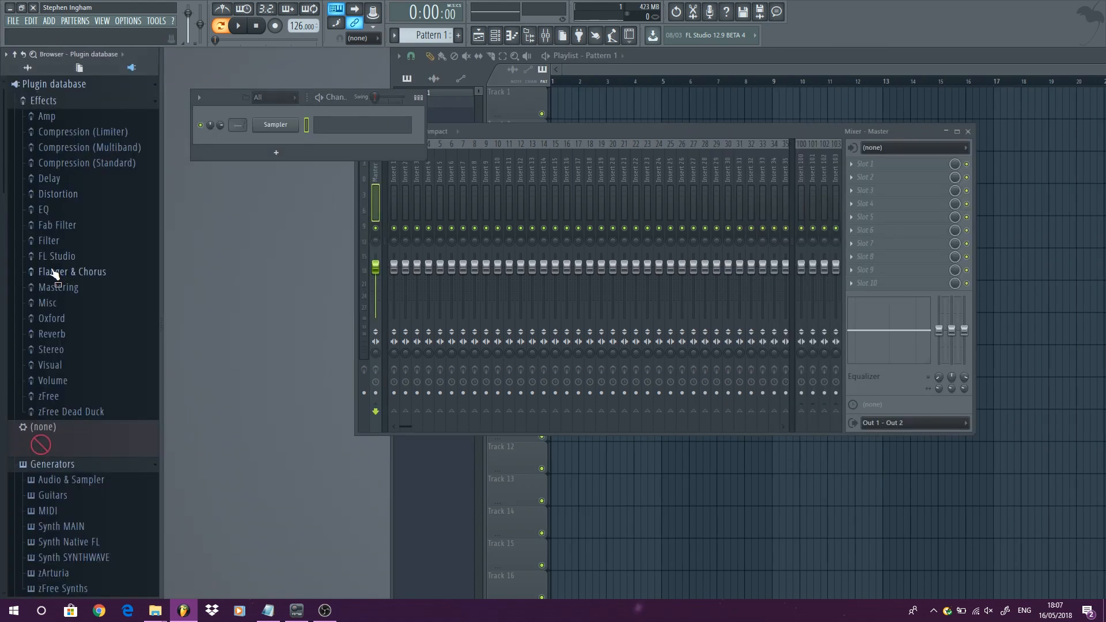
{"action": "left_click", "coordinate": [6, 54]}
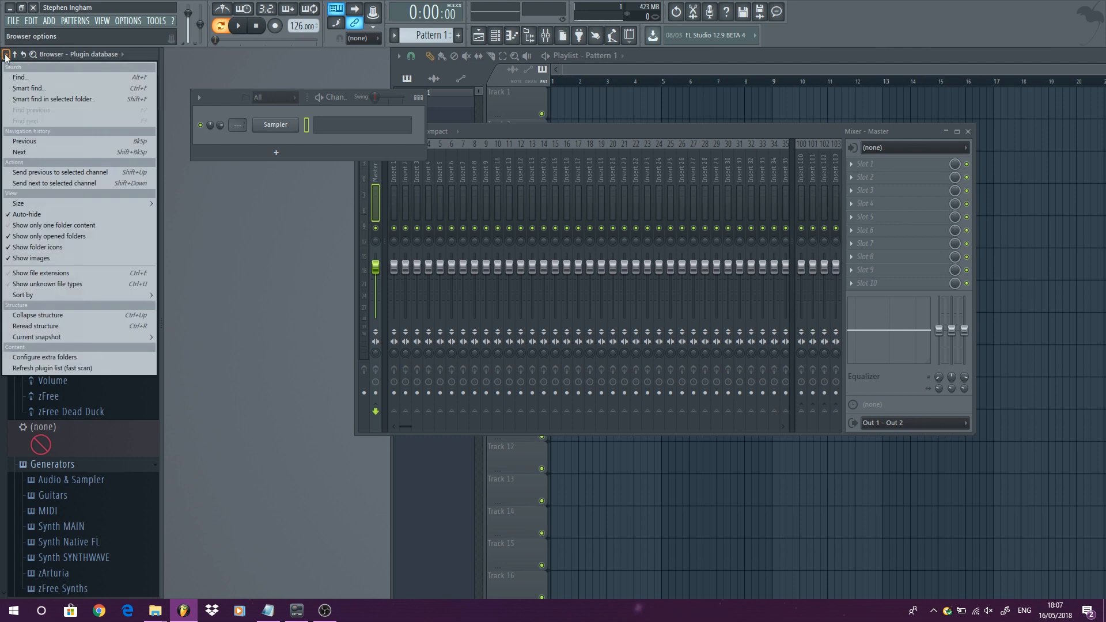
{"action": "left_click", "coordinate": [43, 214]}
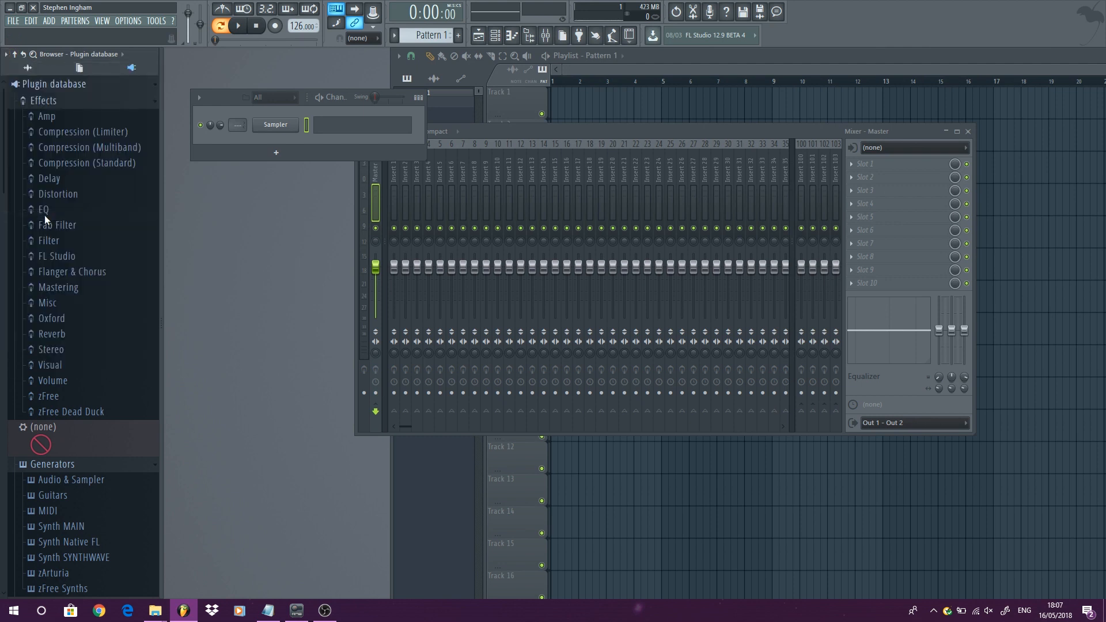
{"action": "left_click", "coordinate": [968, 132]}
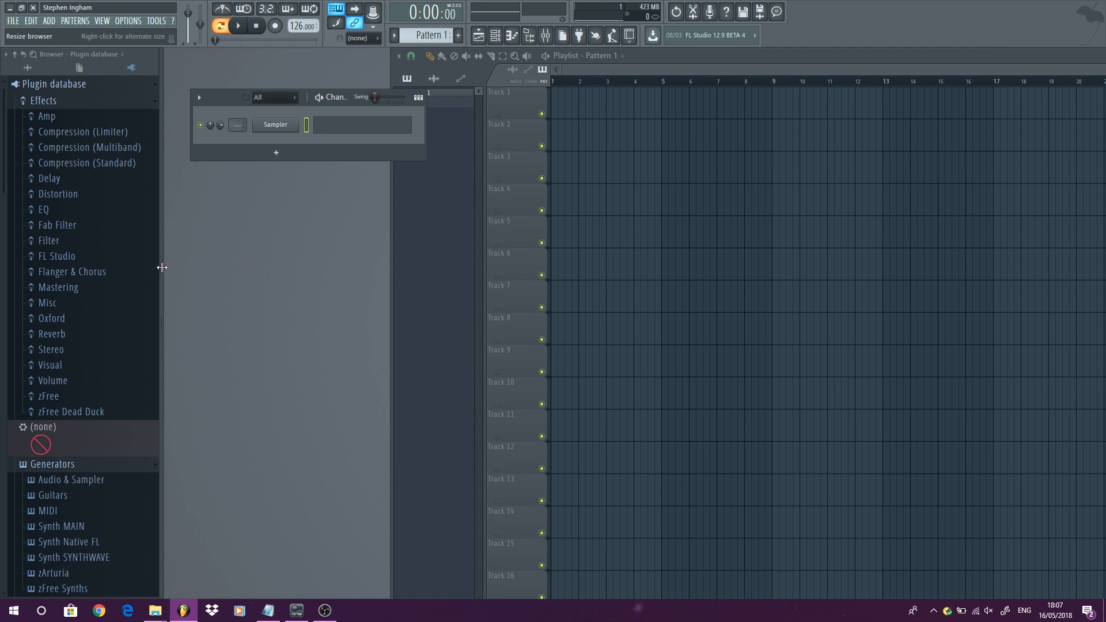
- Turn on auto-hide for the browser panel
{"action": "left_click_drag", "start_coordinate": [161, 266], "coordinate": [308, 285]}
{"action": "left_click_drag", "start_coordinate": [227, 293], "coordinate": [163, 271]}
{"action": "left_click", "coordinate": [6, 54]}
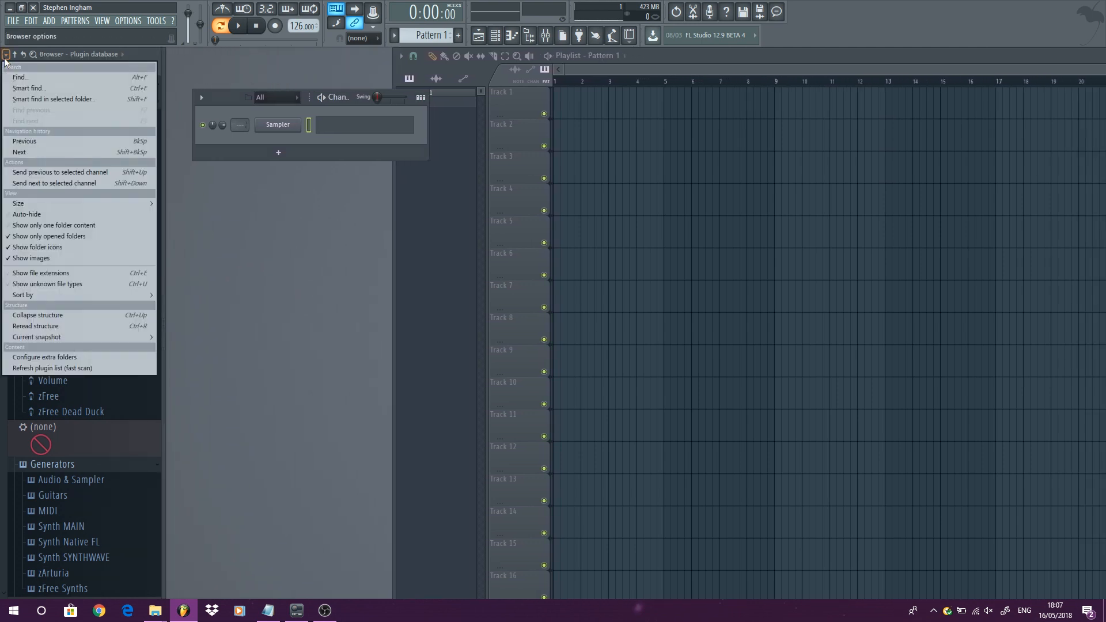
{"action": "left_click", "coordinate": [47, 214]}
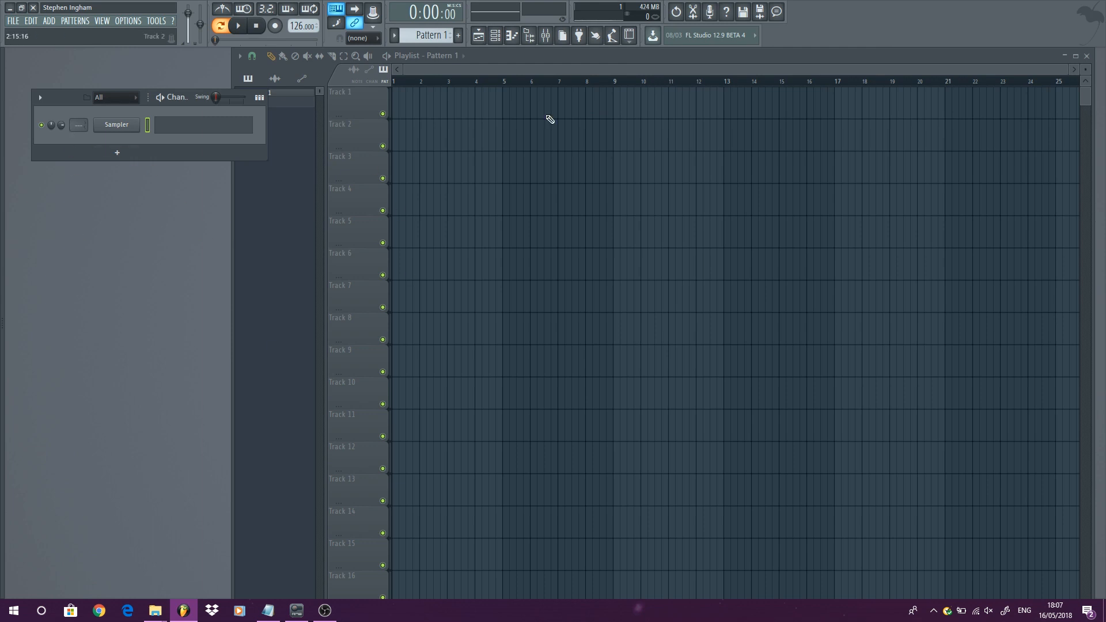
- Collapse all folders in the browser's Plugin database
{"action": "mouse_move", "coordinate": [2, 282]}
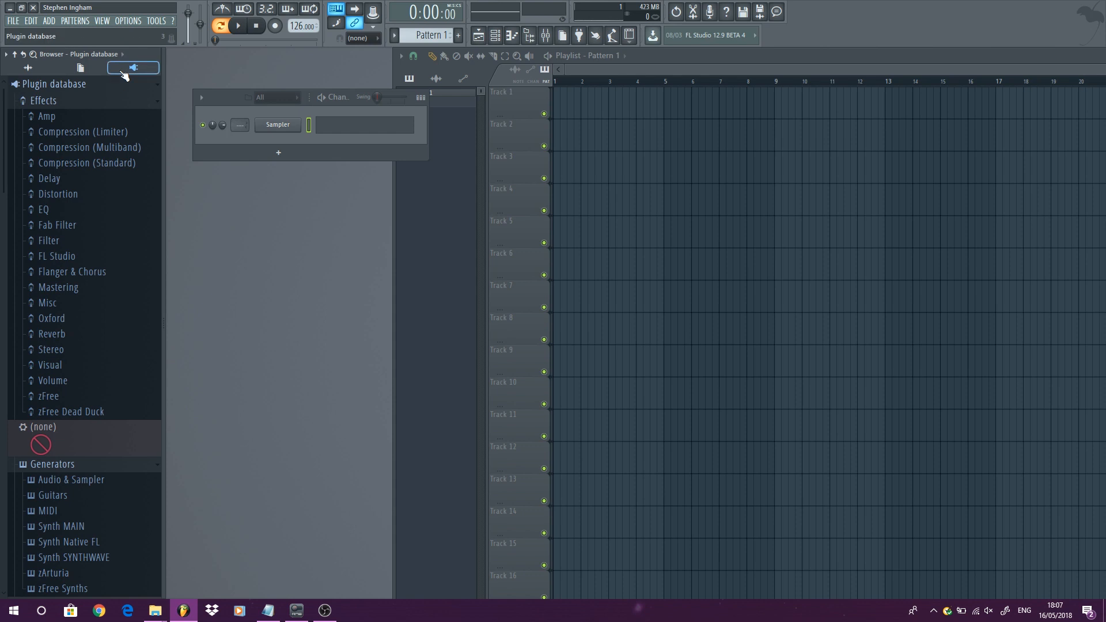
{"action": "right_click", "coordinate": [41, 86]}
{"action": "left_click", "coordinate": [63, 94]}
- Open the Plugin database folder in File Explorer and enter its Effects subfolder
{"action": "right_click", "coordinate": [63, 89]}
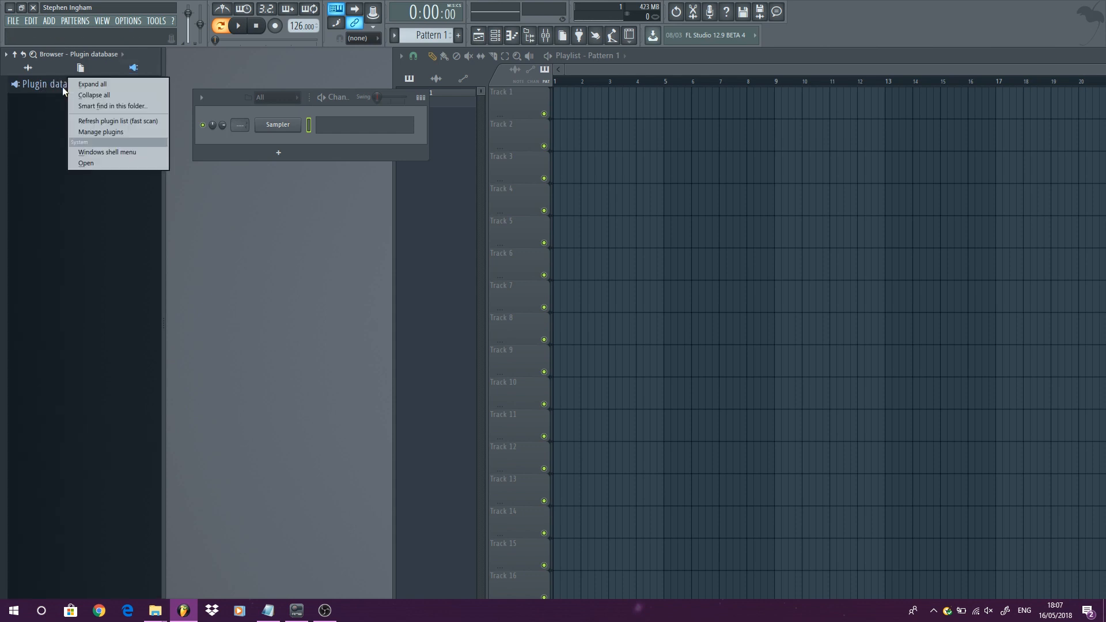
{"action": "left_click", "coordinate": [95, 164]}
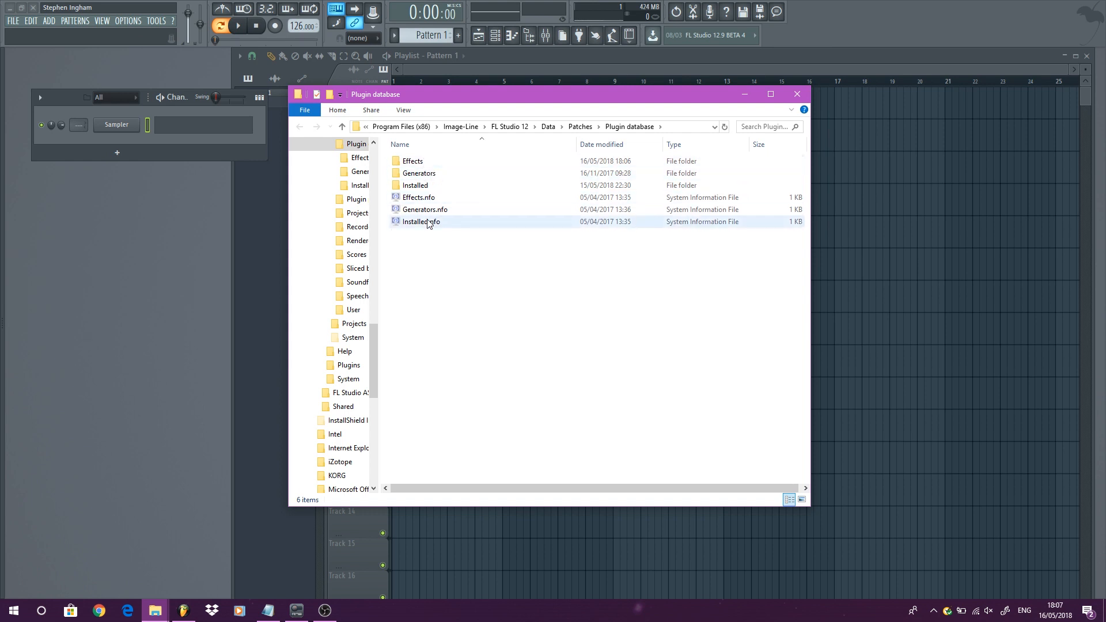
{"action": "double_click", "coordinate": [421, 164]}
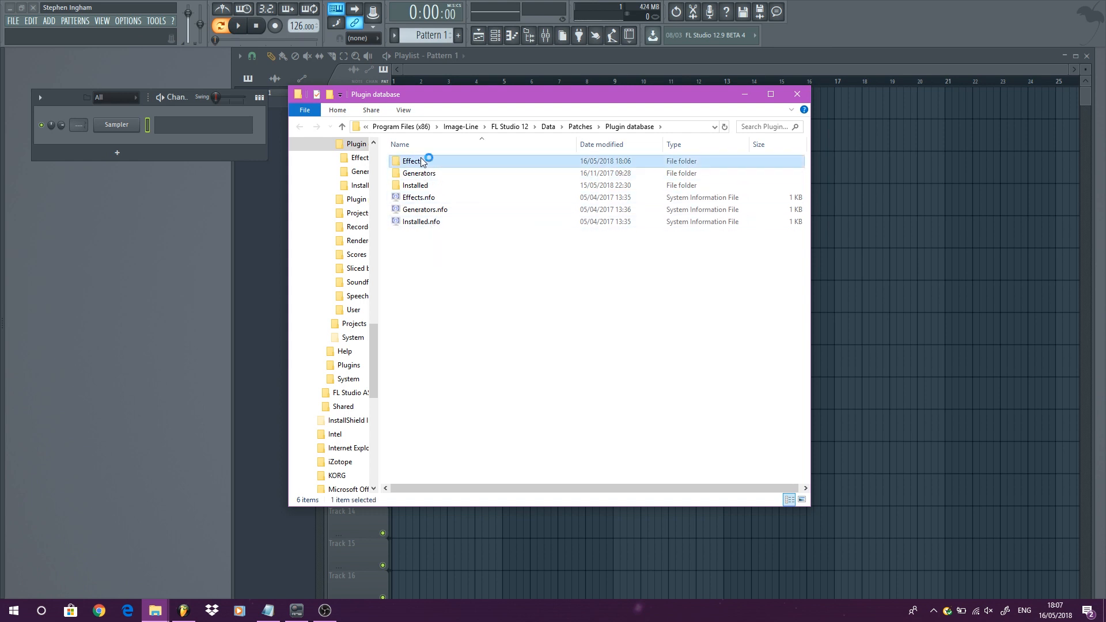
- Create a new folder named TEST FOR YOUTUBE inside the Effects folder
{"action": "right_click", "coordinate": [444, 460]}
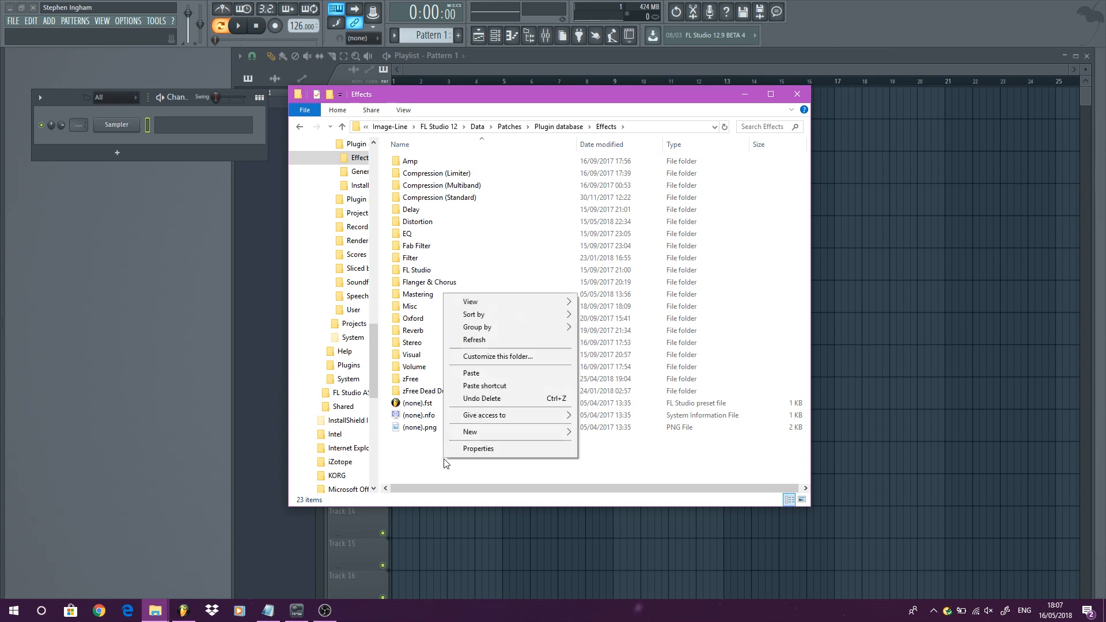
{"action": "mouse_move", "coordinate": [571, 433]}
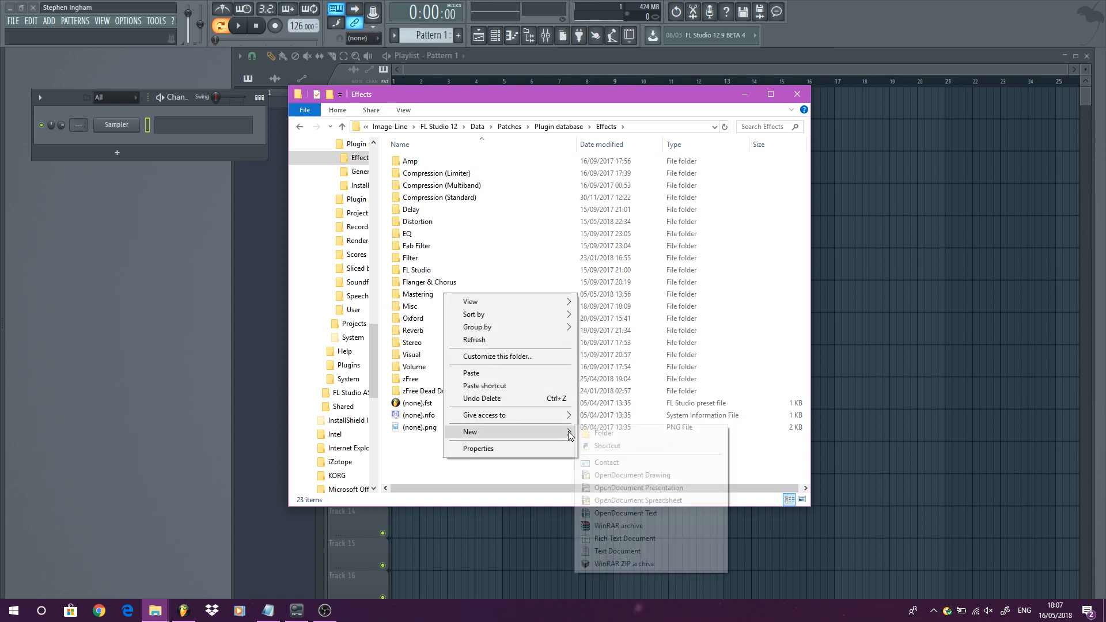
{"action": "left_click", "coordinate": [613, 442]}
{"action": "type", "text": "TE"}
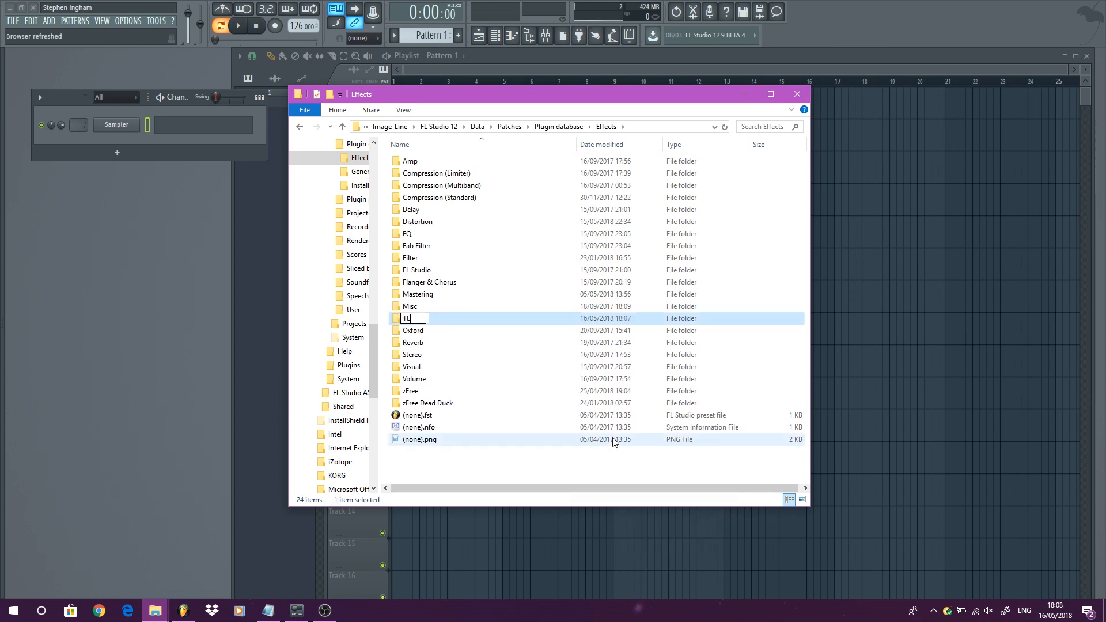
{"action": "type", "text": "ST FOR YOUTUBE"}
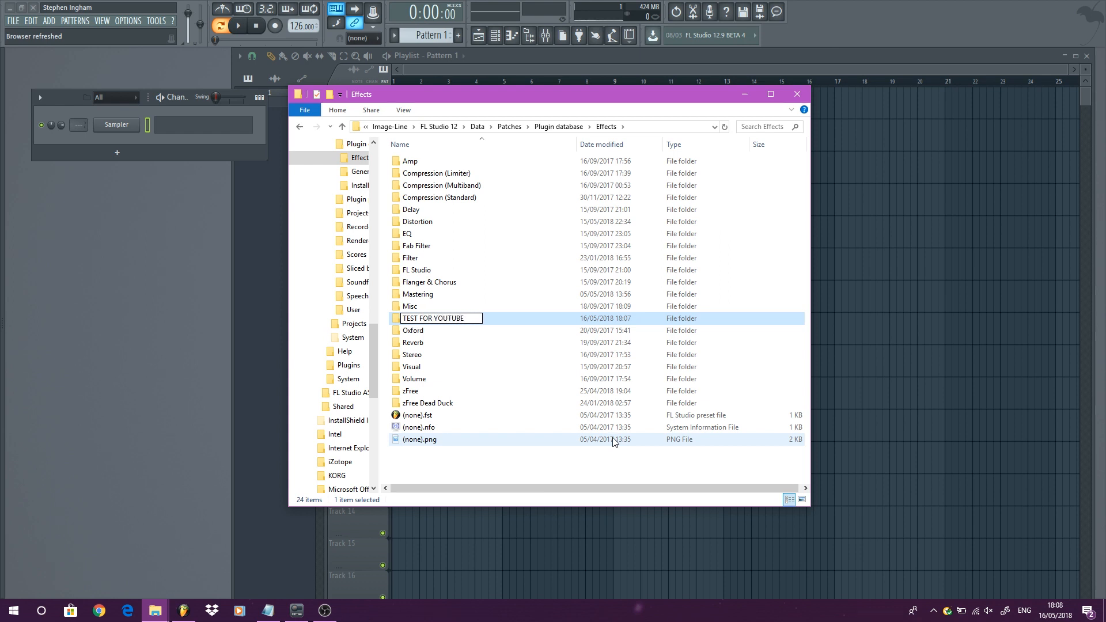
{"action": "key", "text": "Return"}
- Close File Explorer and open the mixer window
{"action": "left_click", "coordinate": [798, 94]}
{"action": "left_click", "coordinate": [102, 21]}
{"action": "left_click", "coordinate": [122, 75]}
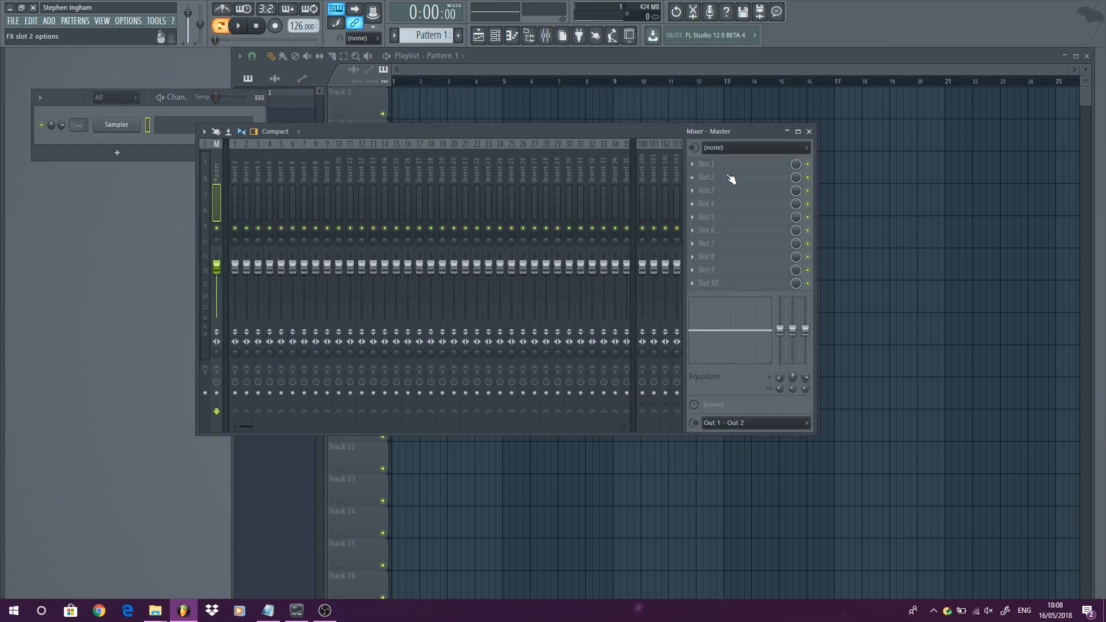
- Inspect the effect categories offered for Master slot 2, then close the mixer
{"action": "left_click", "coordinate": [725, 176]}
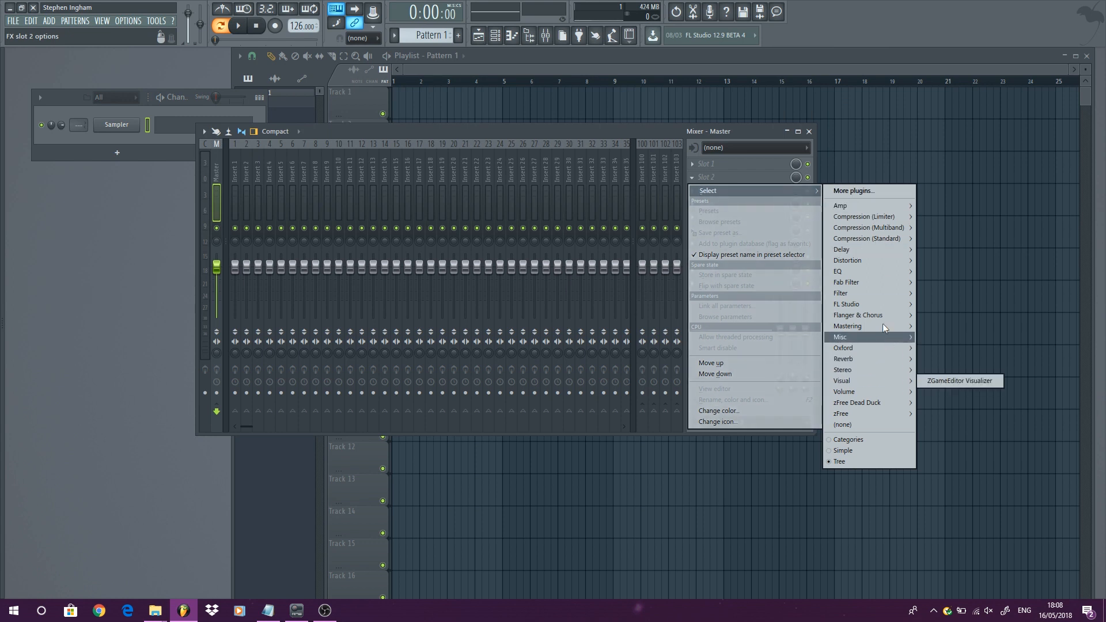
{"action": "mouse_move", "coordinate": [870, 217]}
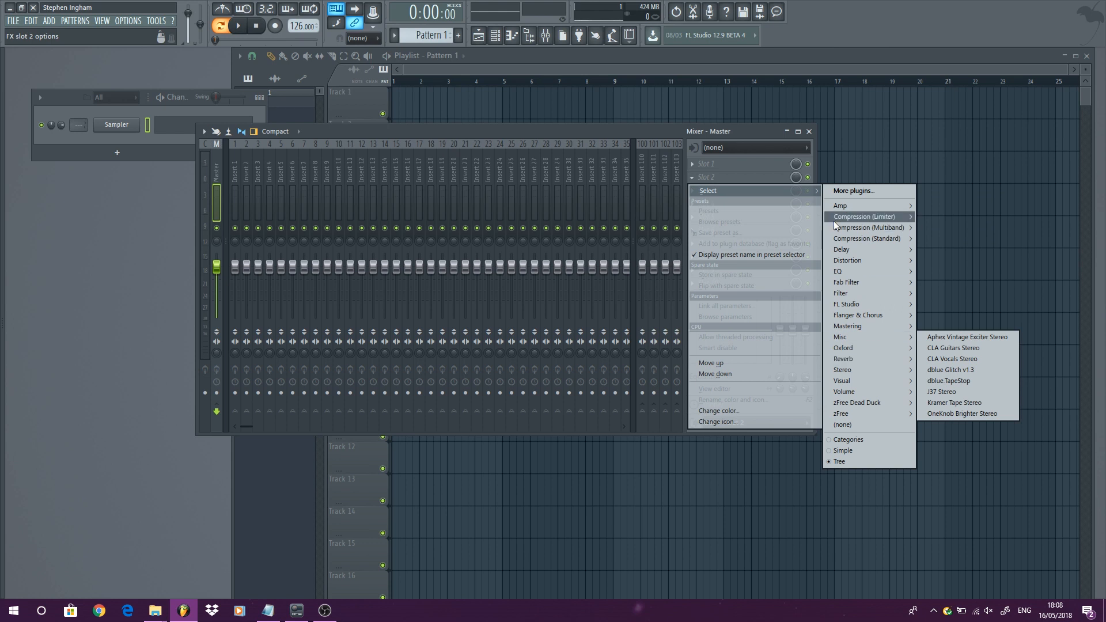
{"action": "left_click", "coordinate": [810, 132]}
{"action": "left_click", "coordinate": [809, 131]}
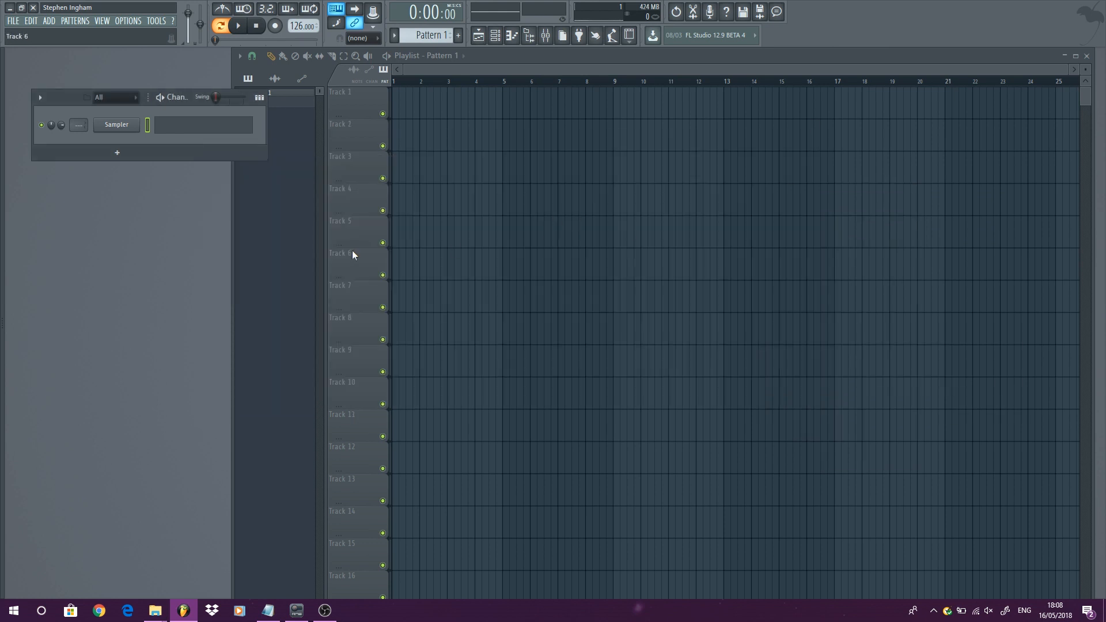
- Expand the Effects category in the browser's Plugin database and browse its subfolders, then hide the browser
{"action": "mouse_move", "coordinate": [6, 191]}
{"action": "left_click", "coordinate": [31, 89]}
{"action": "left_click", "coordinate": [44, 102]}
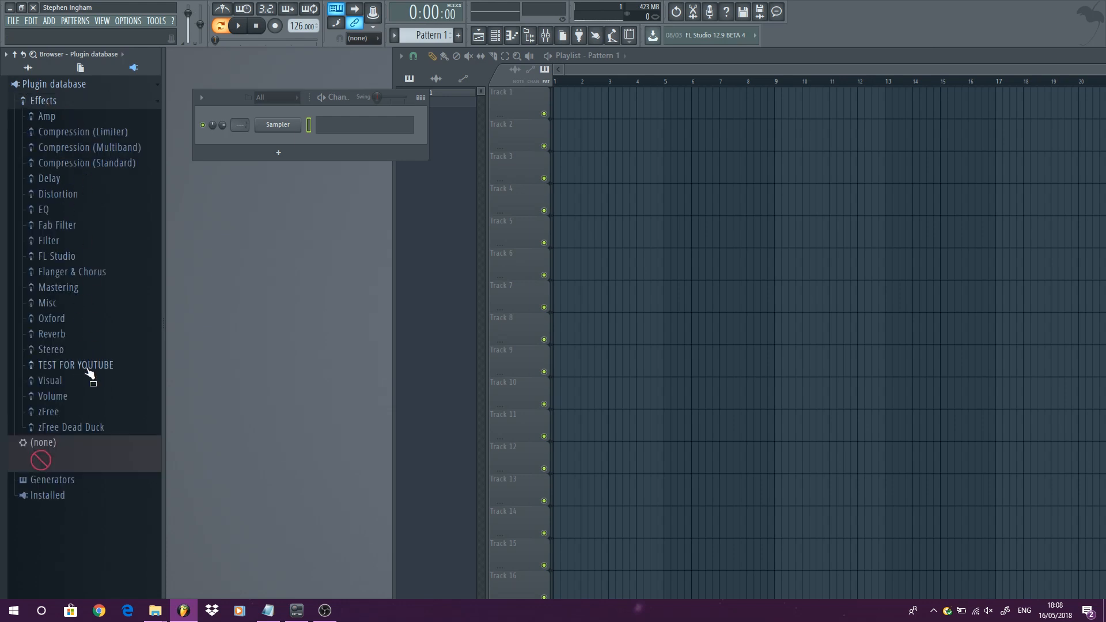
{"action": "left_click", "coordinate": [50, 117]}
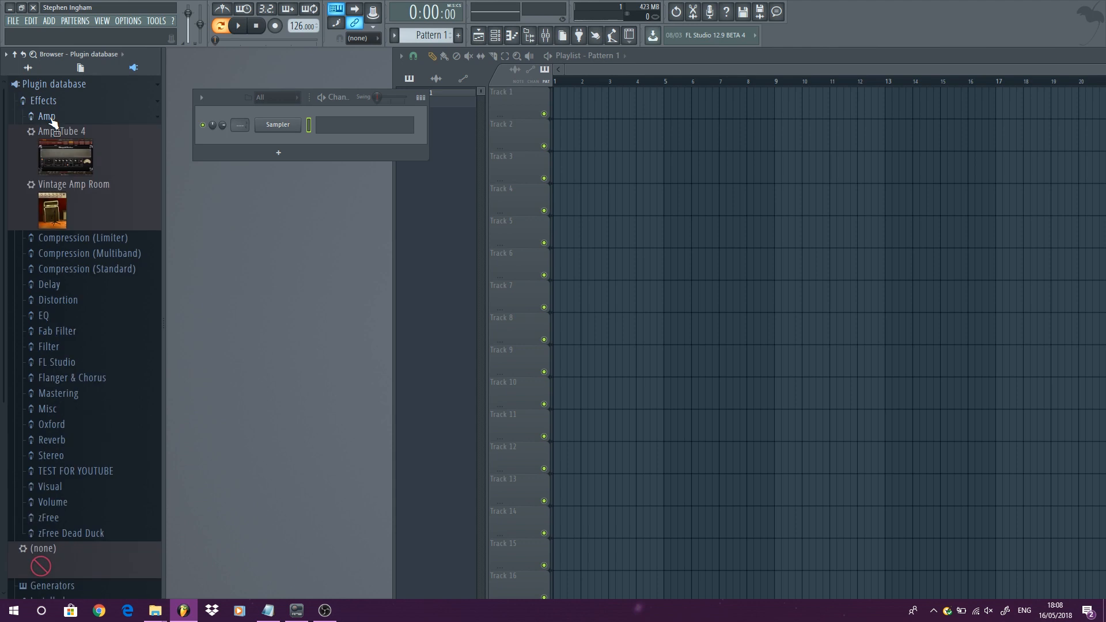
{"action": "left_click", "coordinate": [49, 117]}
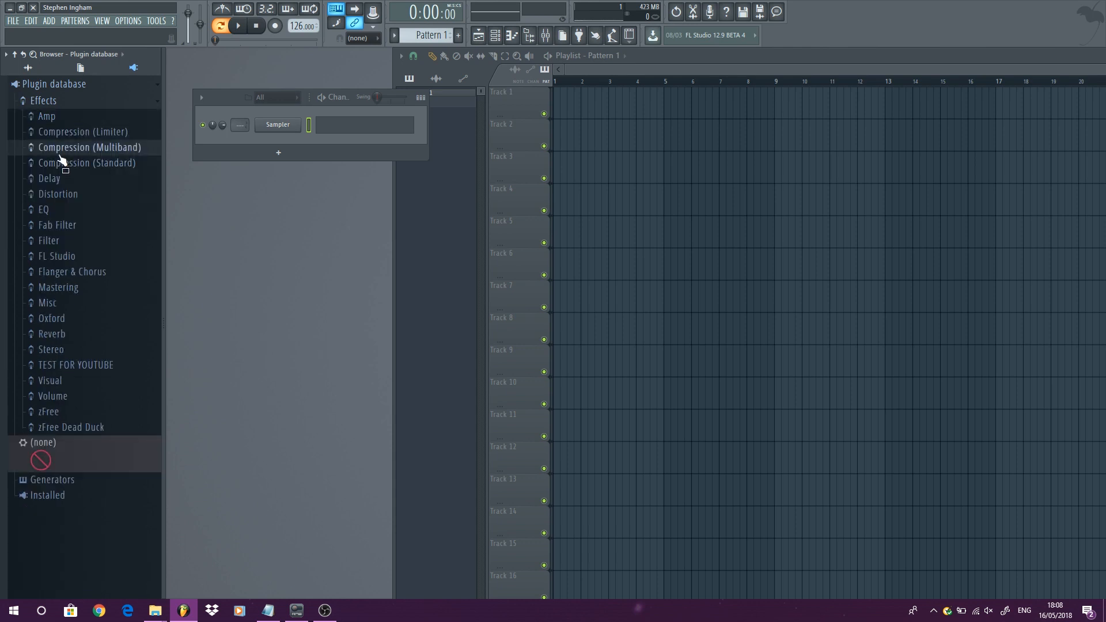
{"action": "left_click", "coordinate": [60, 150]}
{"action": "left_click", "coordinate": [54, 147]}
{"action": "key", "text": "alt+F8"}
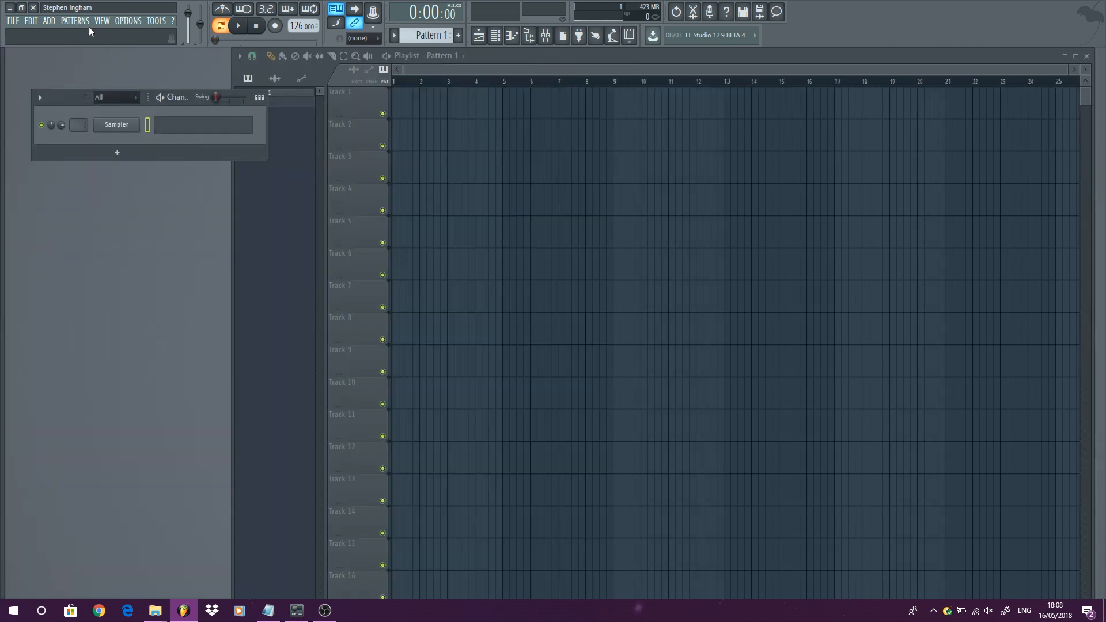
- Open the mixer and load FabFilter Pro-Q 2 from the EQ category into Master slot 1
{"action": "left_click", "coordinate": [101, 21]}
{"action": "left_click", "coordinate": [122, 79]}
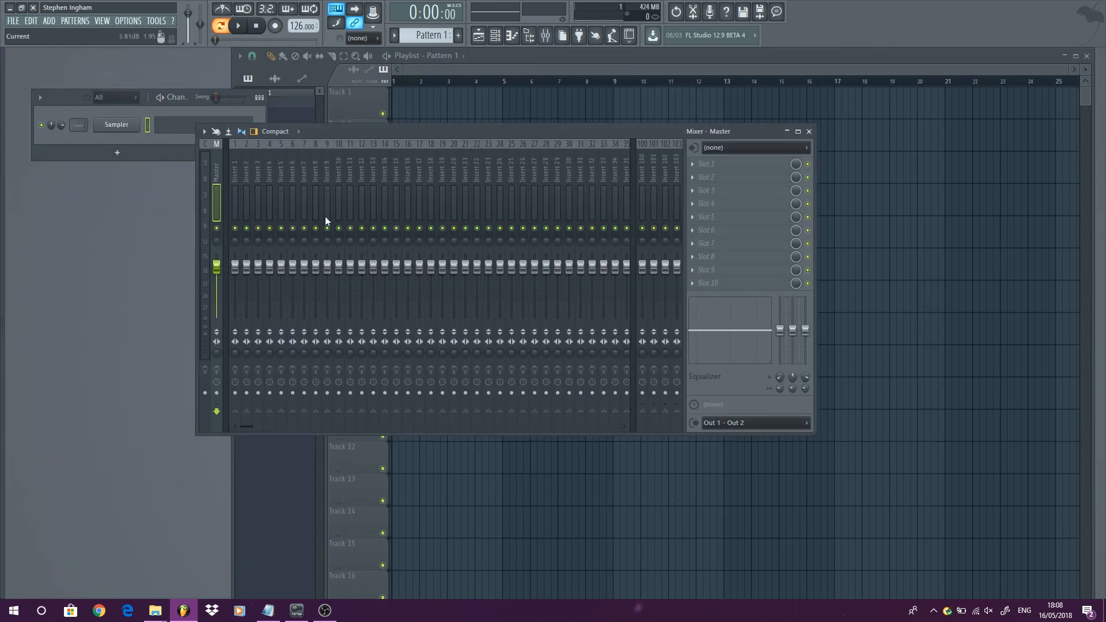
{"action": "left_click", "coordinate": [724, 164]}
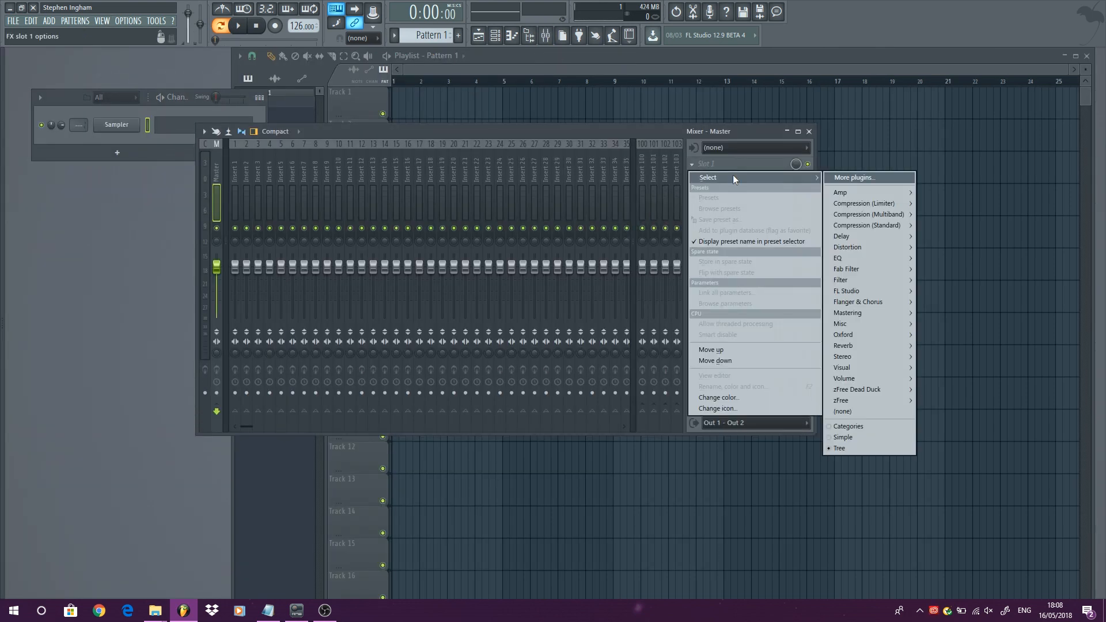
{"action": "mouse_move", "coordinate": [865, 258]}
{"action": "left_click", "coordinate": [951, 258]}
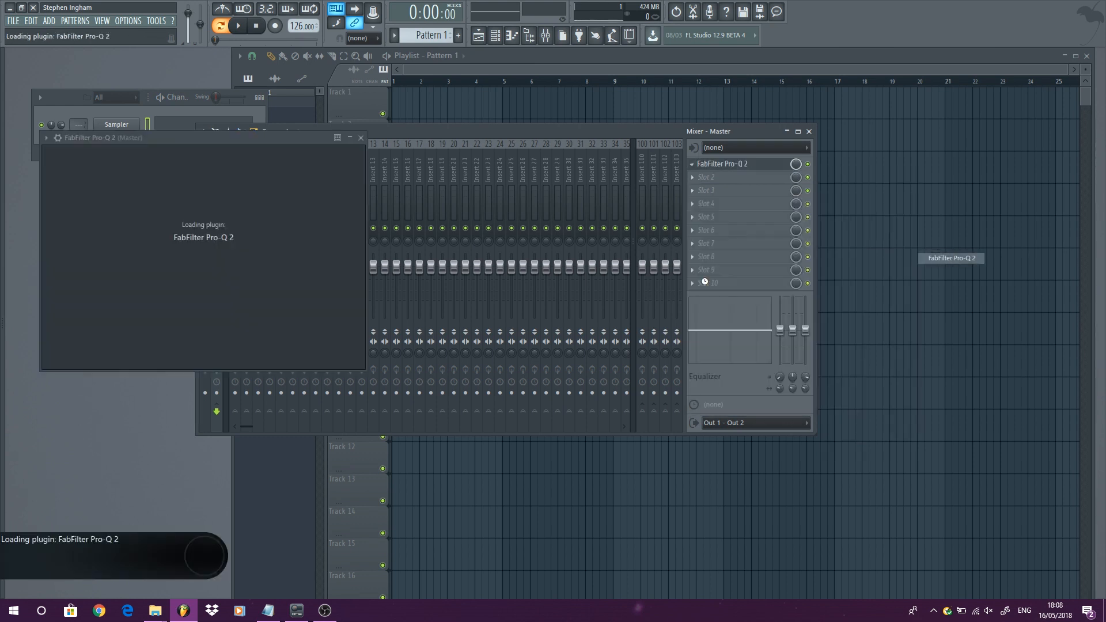
- Close the FabFilter Pro-Q 2 plugin window and bring back the auto-hidden browser
{"action": "left_click", "coordinate": [529, 142]}
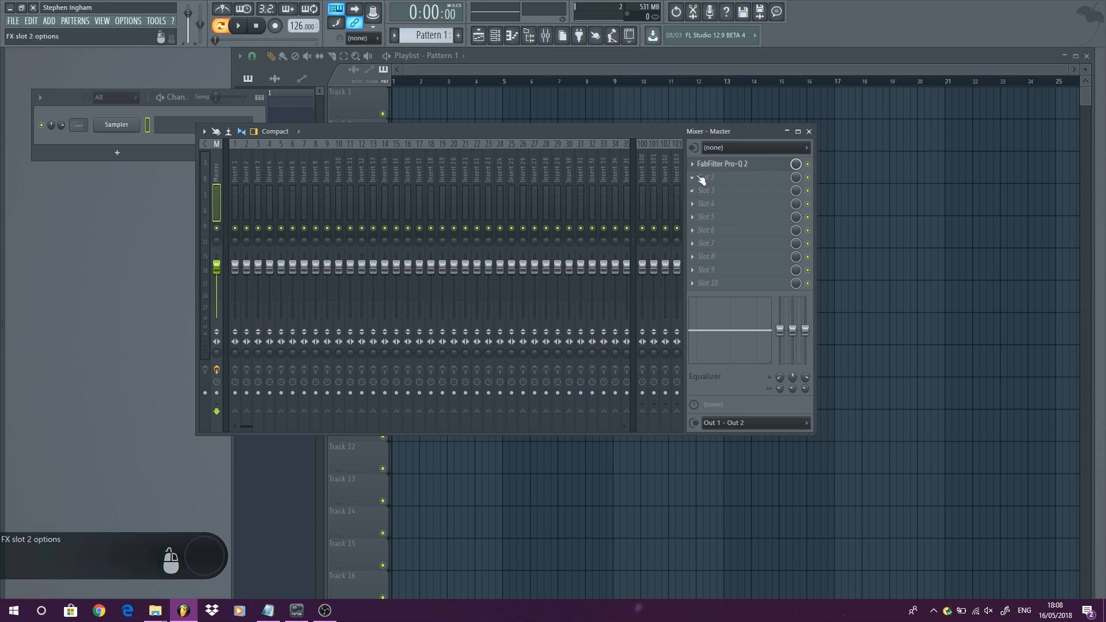
{"action": "left_click", "coordinate": [737, 164]}
{"action": "left_click", "coordinate": [528, 143]}
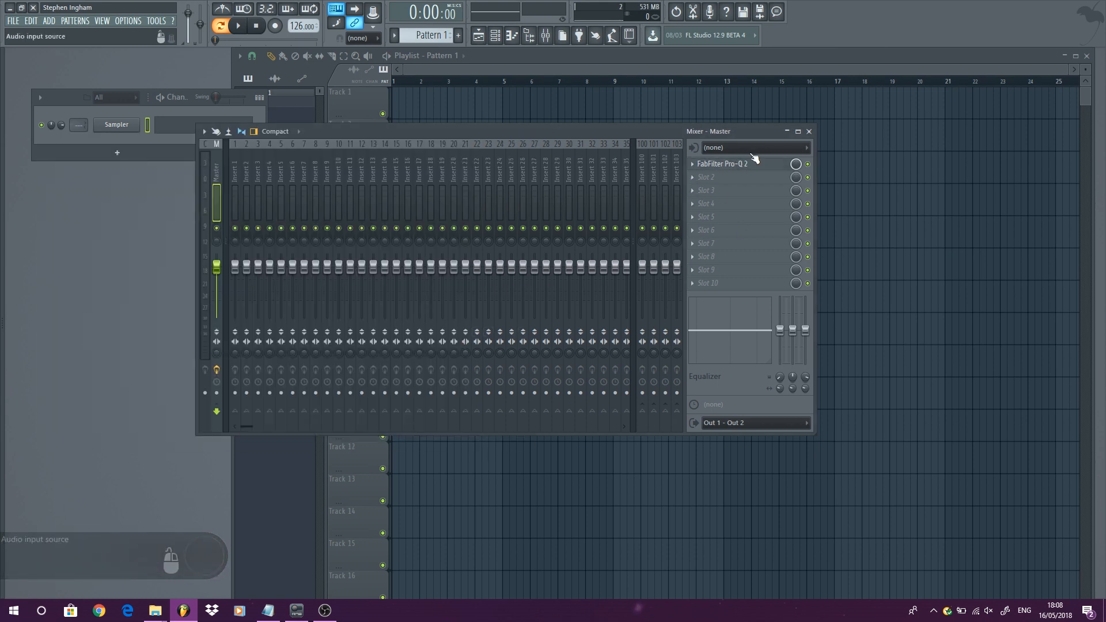
{"action": "left_click", "coordinate": [3, 243]}
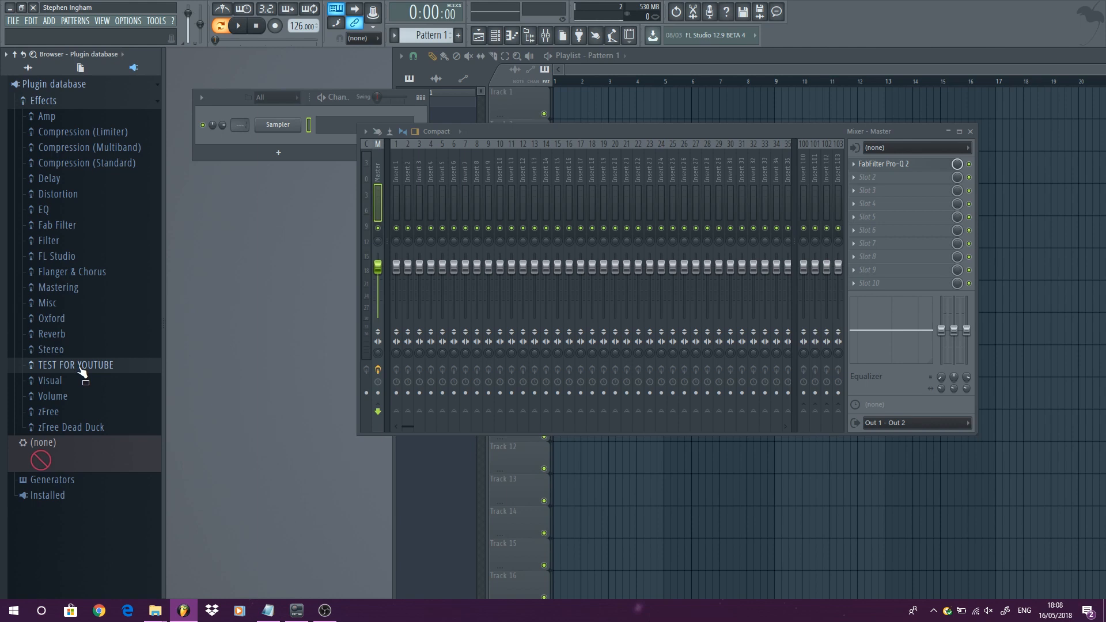
- Open FabFilter Pro-Q 2 from Master slot 1 and add it to the plugin database under TEST FOR YOUTUBE
{"action": "key", "text": "alt+F8"}
{"action": "key", "text": "alt+F8"}
{"action": "key", "text": "alt+F8"}
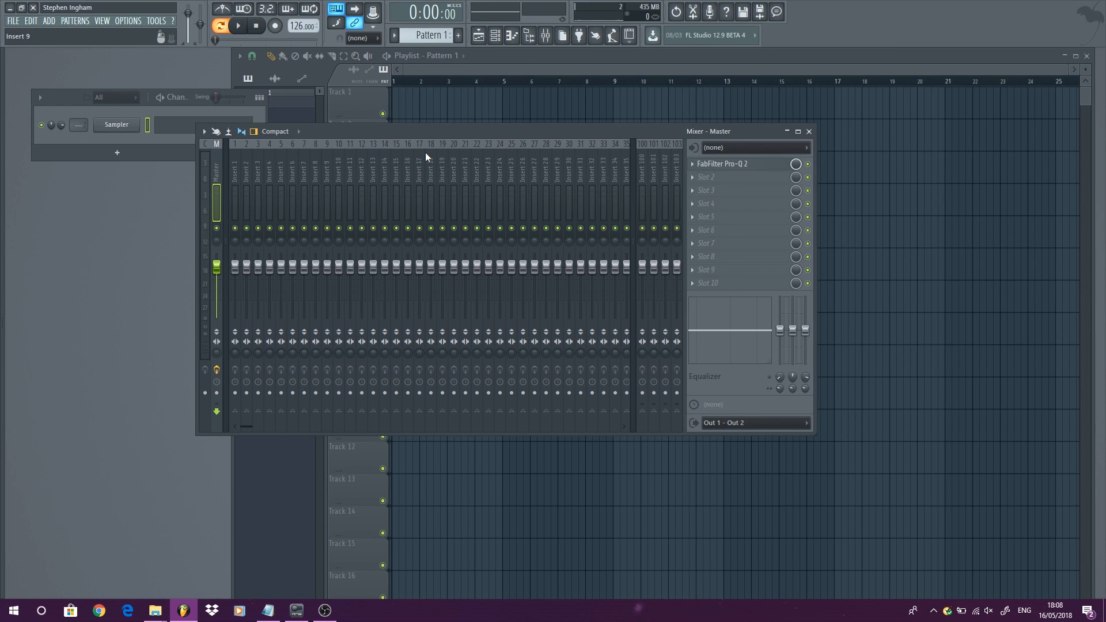
{"action": "left_click", "coordinate": [739, 164]}
{"action": "left_click_drag", "start_coordinate": [300, 139], "coordinate": [561, 140]}
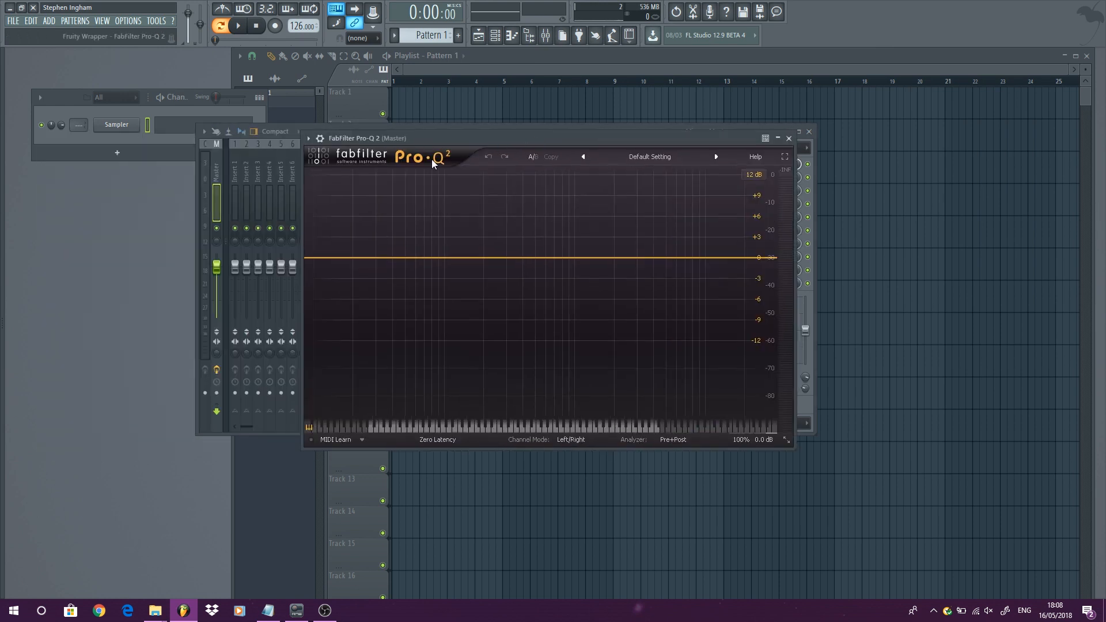
{"action": "left_click", "coordinate": [309, 140]}
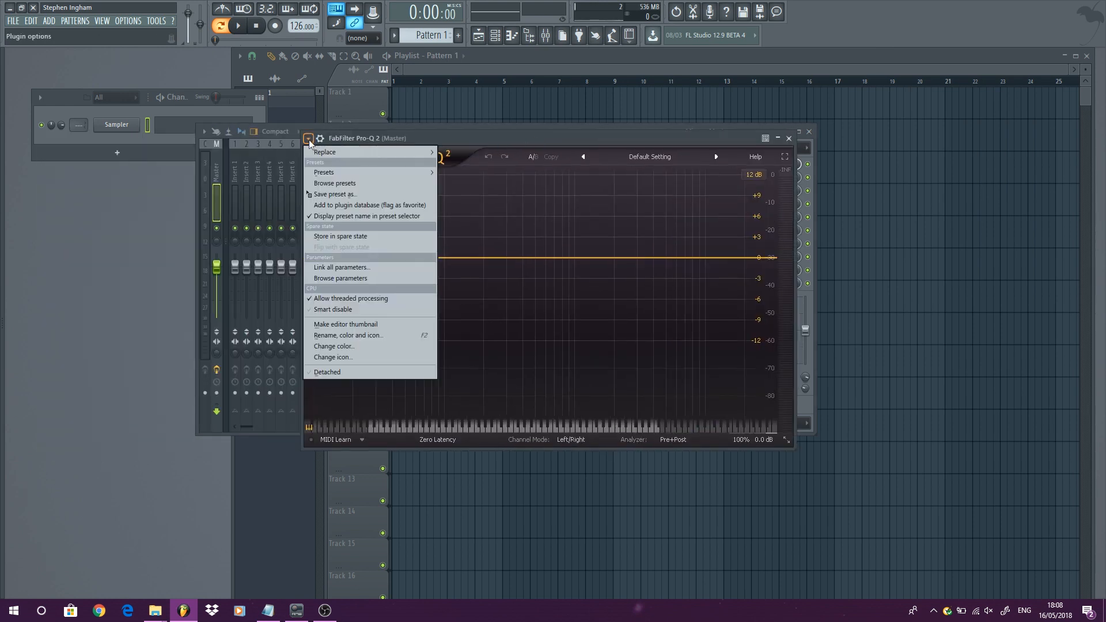
{"action": "left_click", "coordinate": [365, 206]}
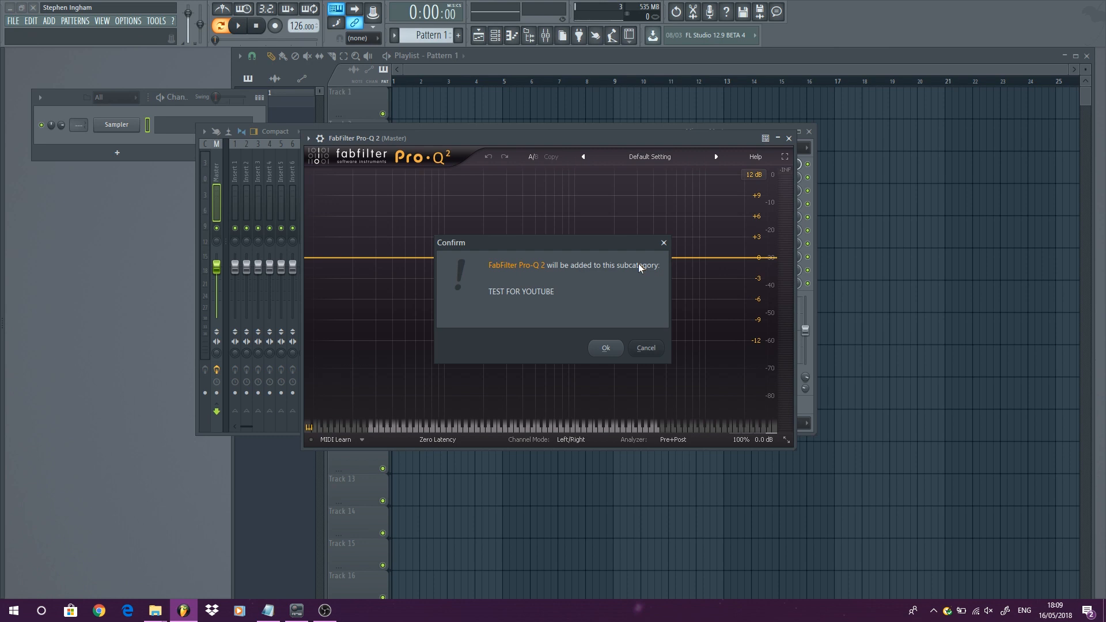
{"action": "left_click", "coordinate": [608, 348]}
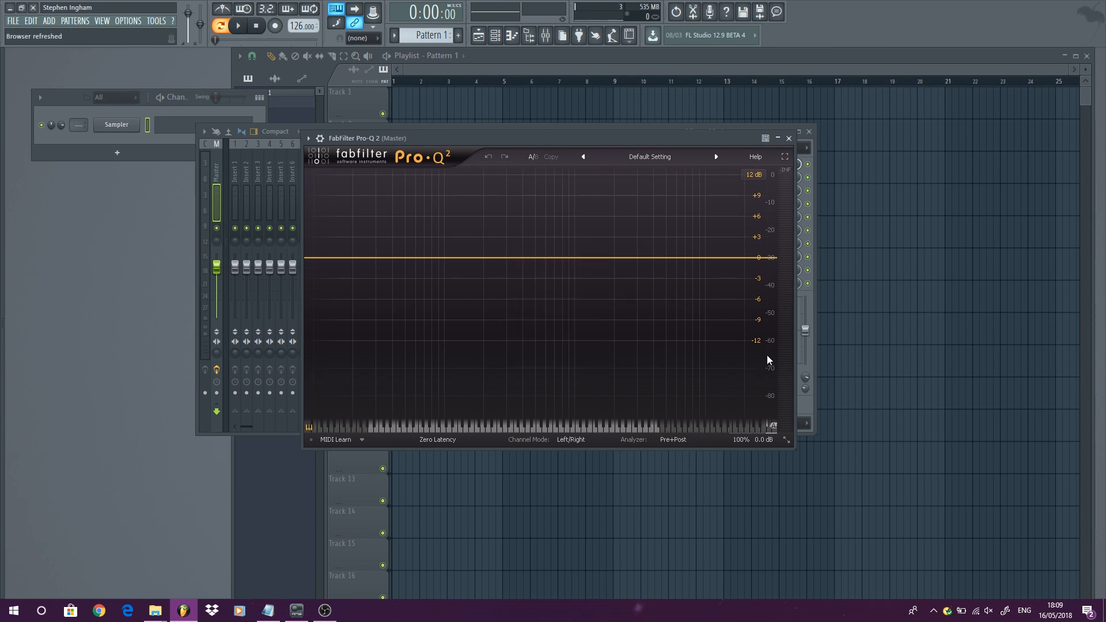
- Close the plugin window and empty Master slot 1
{"action": "left_click", "coordinate": [788, 139]}
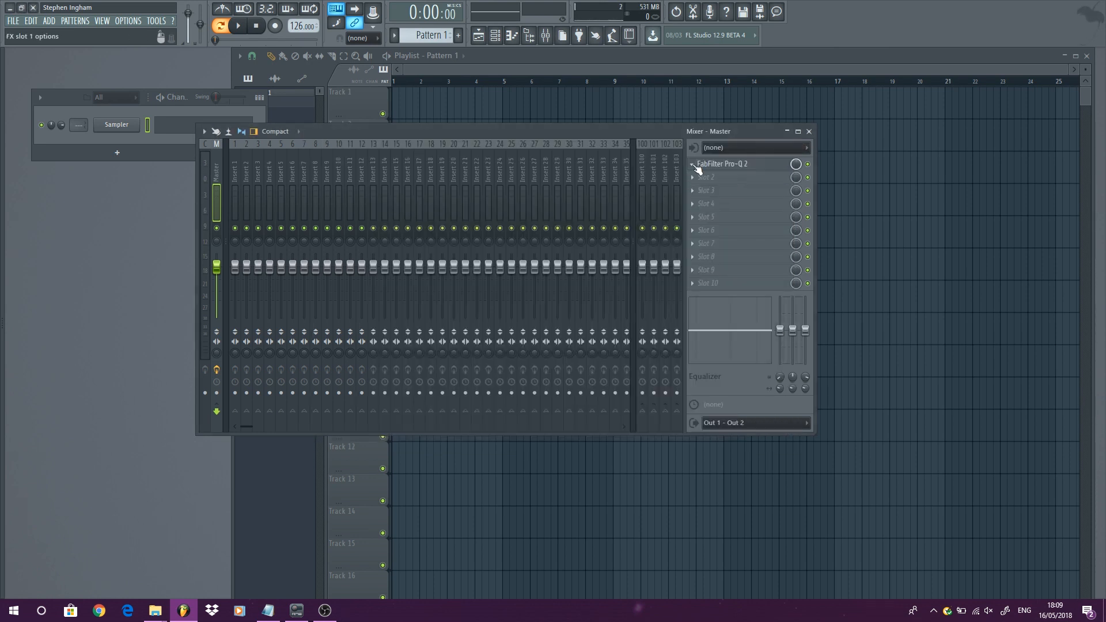
{"action": "left_click", "coordinate": [695, 165]}
{"action": "mouse_move", "coordinate": [716, 179]}
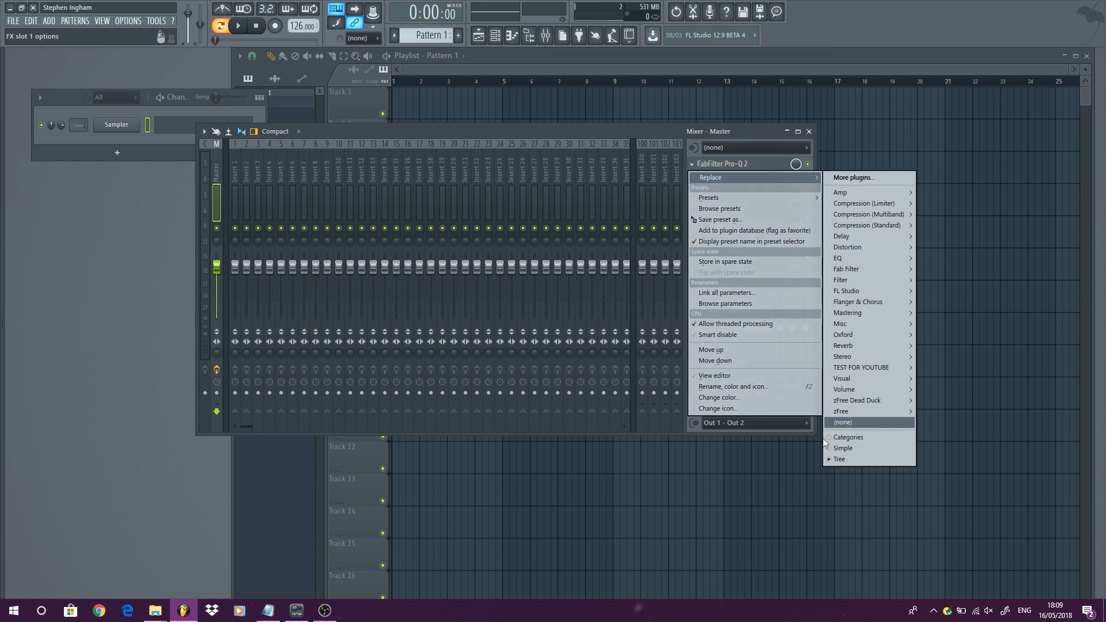
{"action": "left_click", "coordinate": [838, 425]}
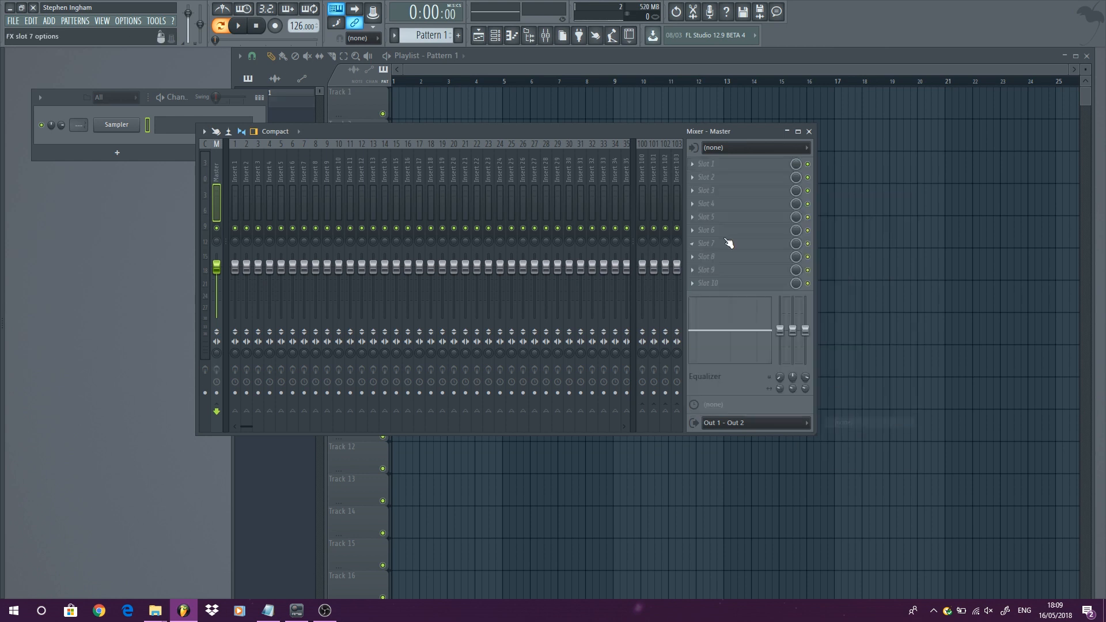
- Reload FabFilter Pro-Q 2 into Master slot 1 from the TEST FOR YOUTUBE category, then close its window
{"action": "left_click", "coordinate": [704, 170]}
{"action": "mouse_move", "coordinate": [749, 177]}
{"action": "mouse_move", "coordinate": [864, 368]}
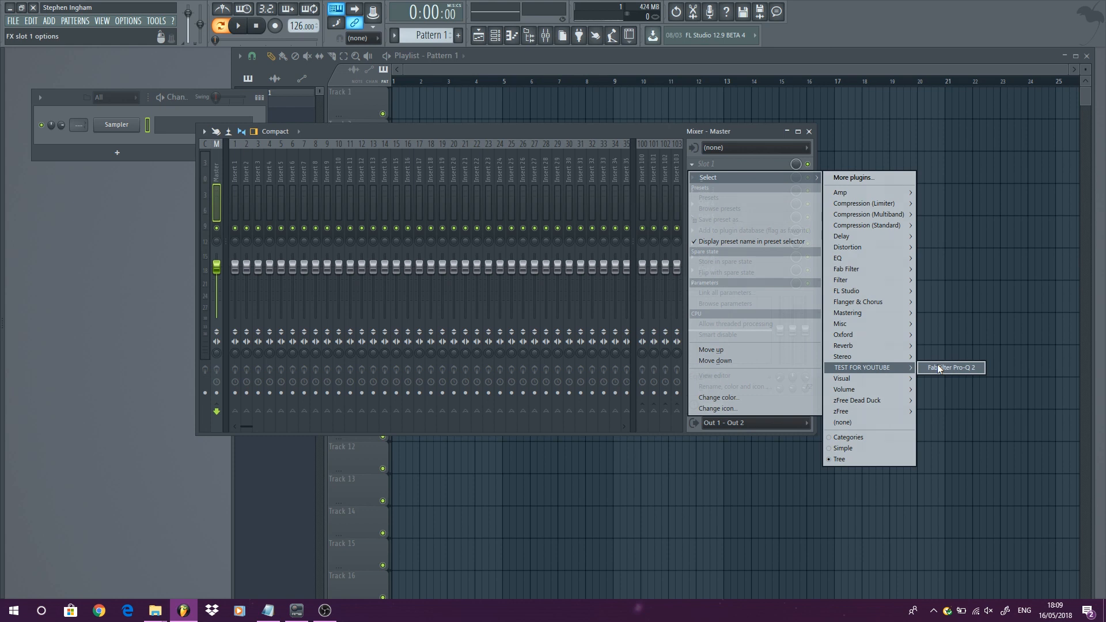
{"action": "left_click", "coordinate": [938, 368]}
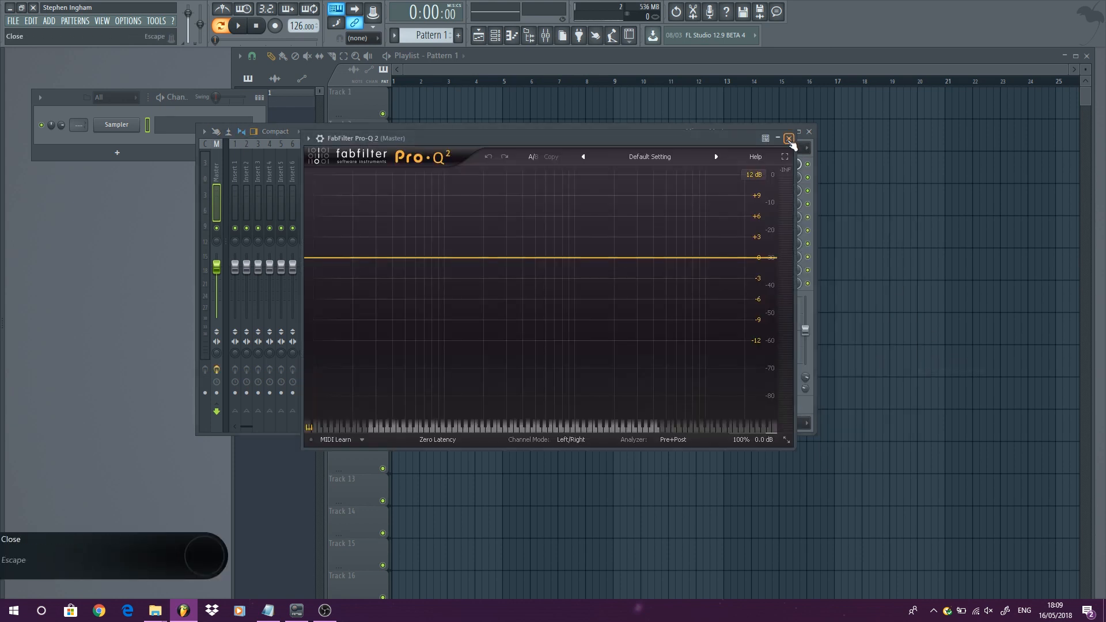
{"action": "left_click", "coordinate": [791, 139]}
- Load Fruity Delay 3 from the Delay category into Master slot 5 and reposition its window
{"action": "left_click", "coordinate": [704, 216]}
{"action": "mouse_move", "coordinate": [749, 231]}
{"action": "mouse_move", "coordinate": [882, 292]}
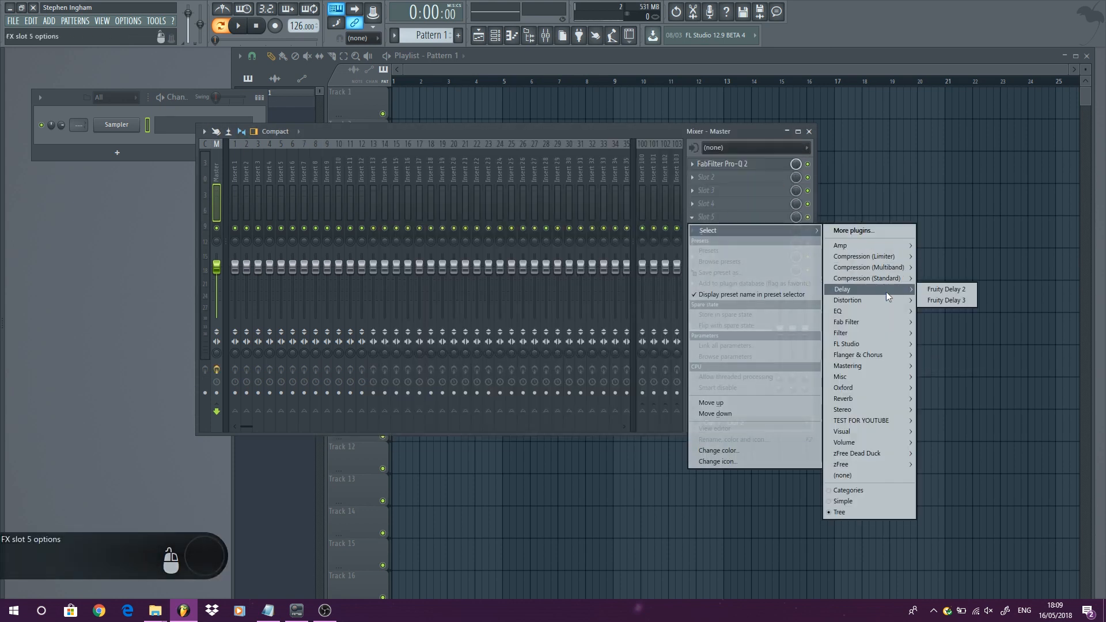
{"action": "left_click", "coordinate": [950, 299]}
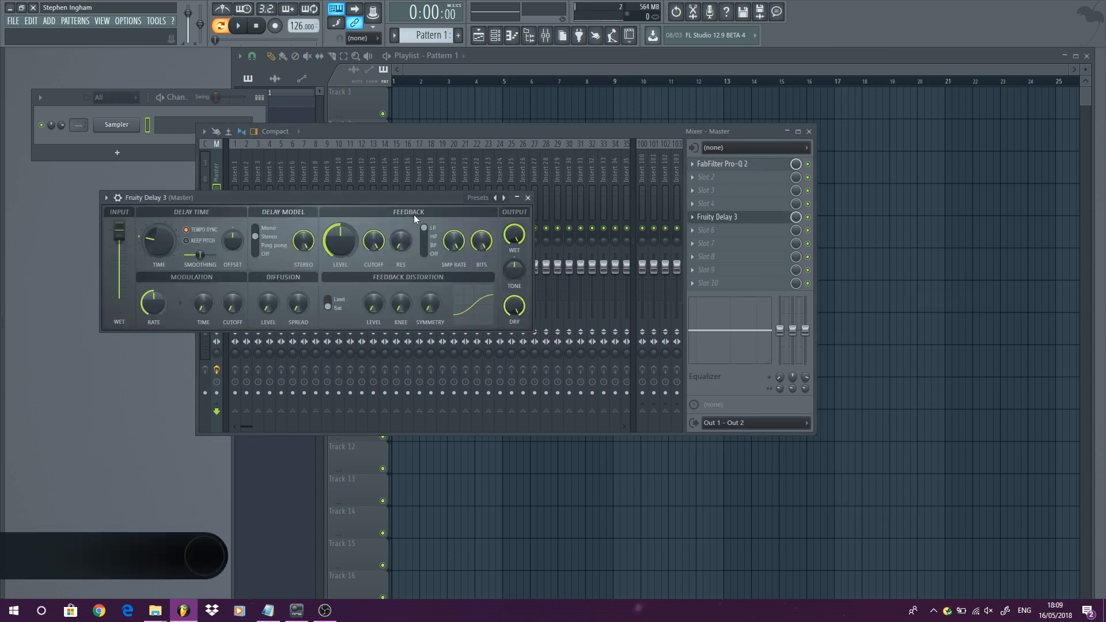
{"action": "left_click_drag", "start_coordinate": [410, 196], "coordinate": [521, 178]}
- Select the TEST FOR YOUTUBE folder in the browser and add Fruity Delay 3 to the plugin database
{"action": "mouse_move", "coordinate": [1, 234]}
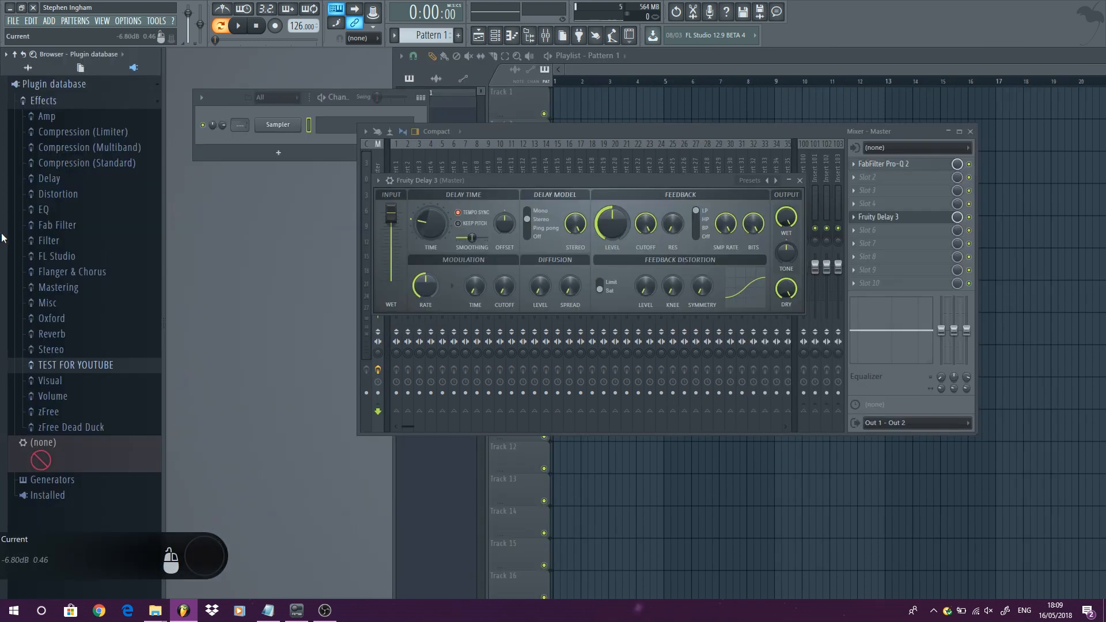
{"action": "left_click", "coordinate": [71, 368]}
{"action": "left_click", "coordinate": [71, 368]}
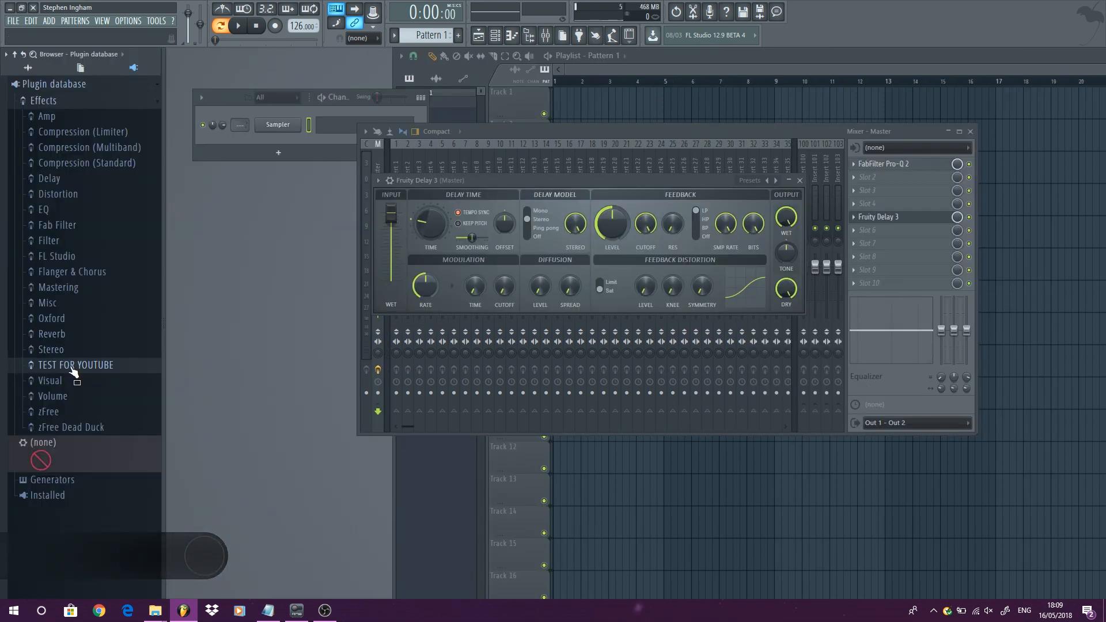
{"action": "left_click", "coordinate": [71, 367]}
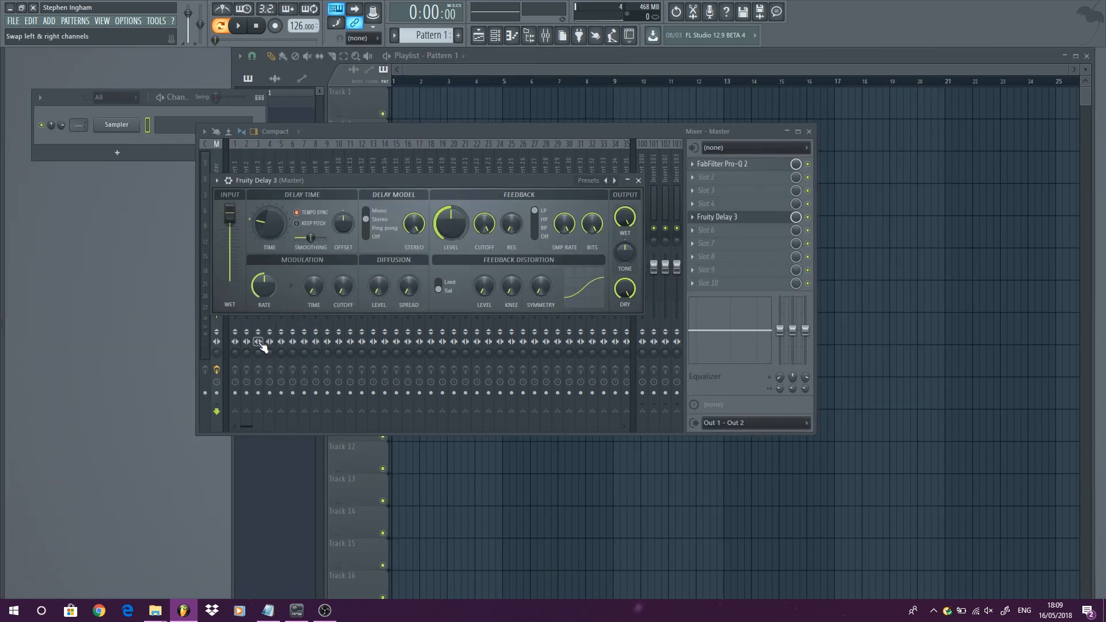
{"action": "mouse_move", "coordinate": [0, 274]}
{"action": "scroll", "coordinate": [68, 336], "scroll_direction": "down", "scroll_amount": 3}
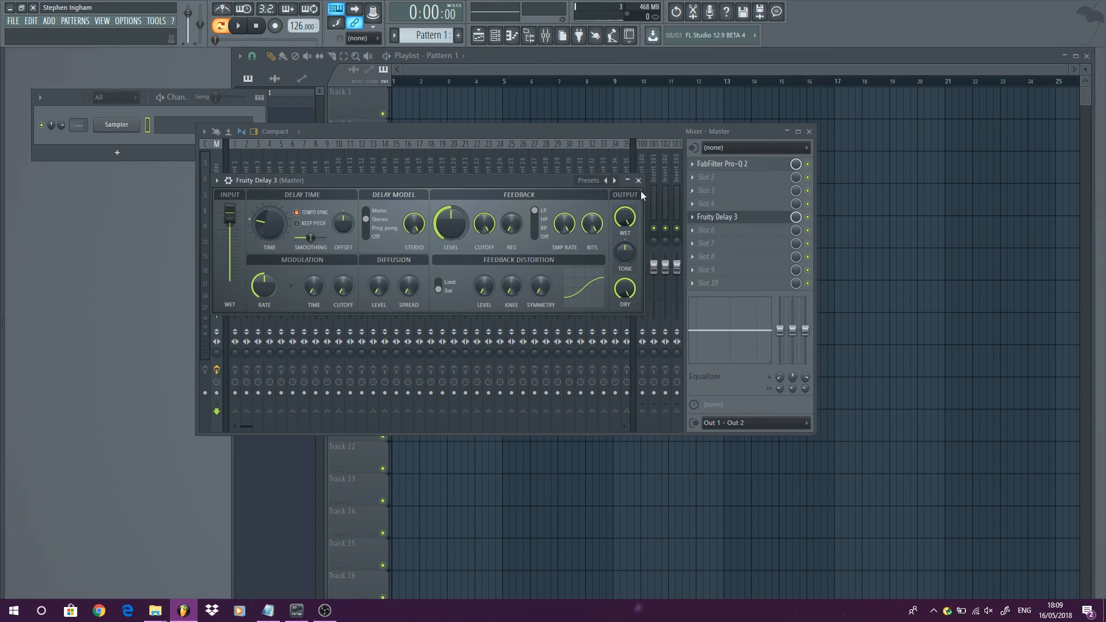
{"action": "left_click", "coordinate": [638, 180]}
{"action": "left_click", "coordinate": [740, 222]}
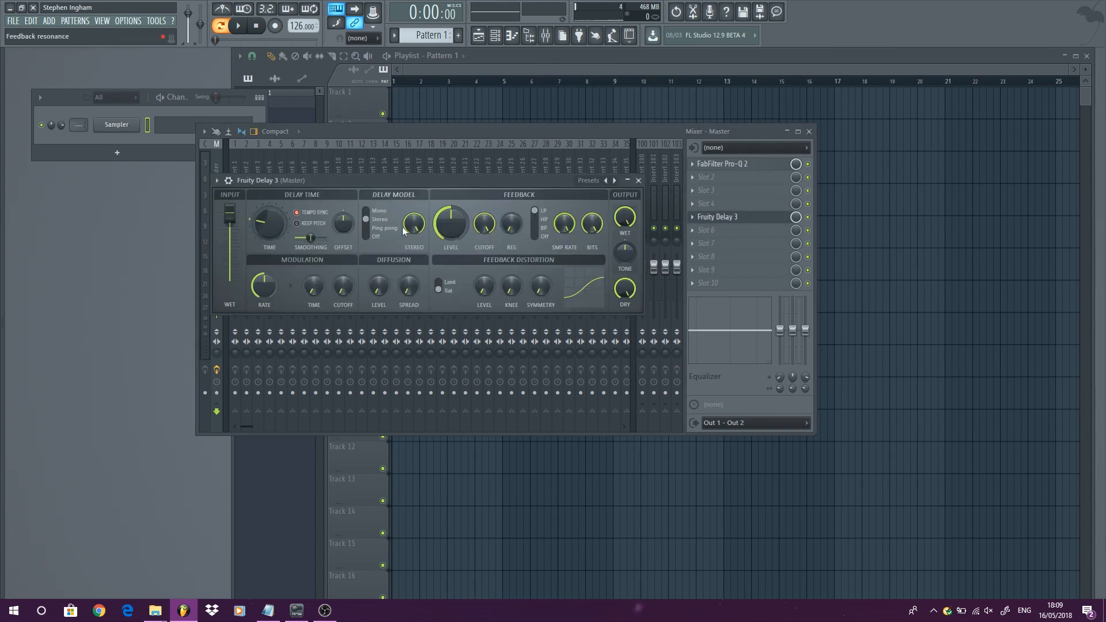
{"action": "left_click", "coordinate": [217, 180]}
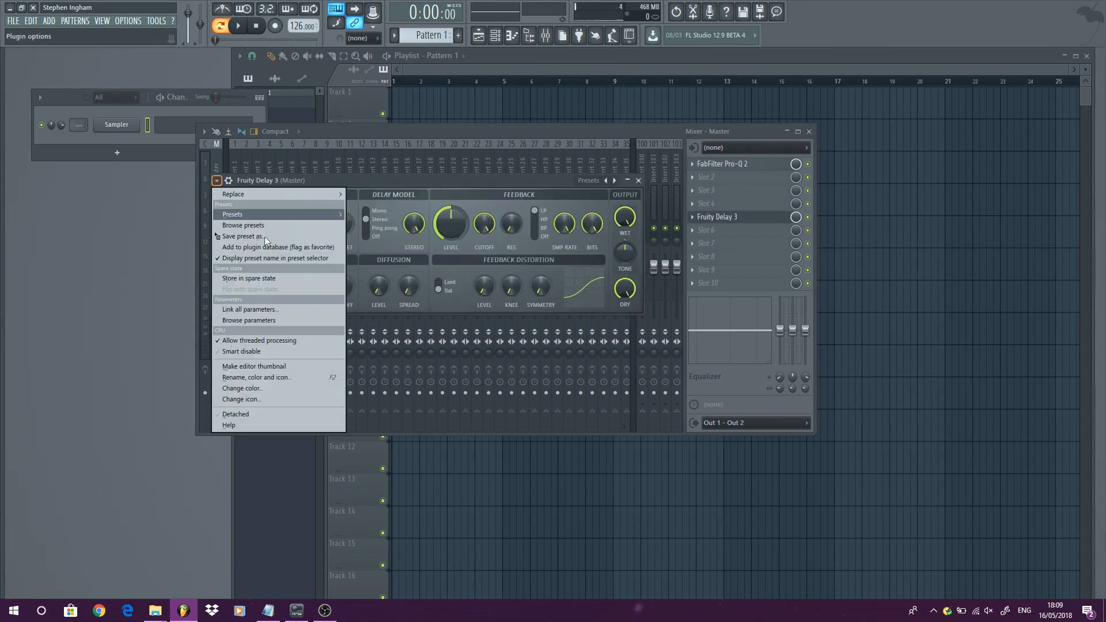
{"action": "left_click", "coordinate": [299, 247]}
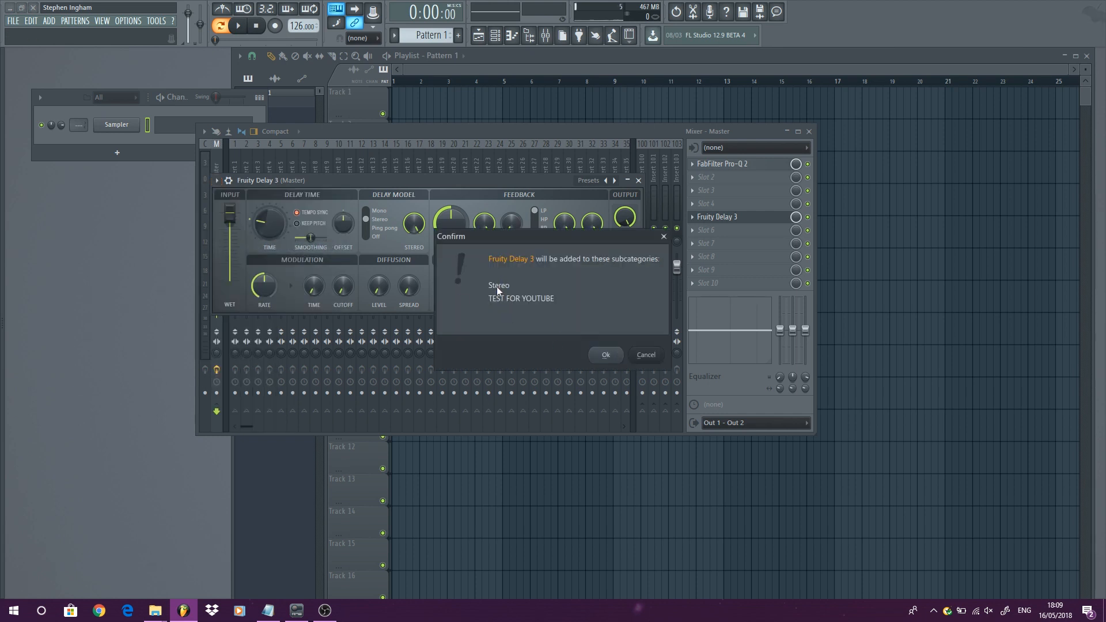
{"action": "left_click", "coordinate": [605, 354]}
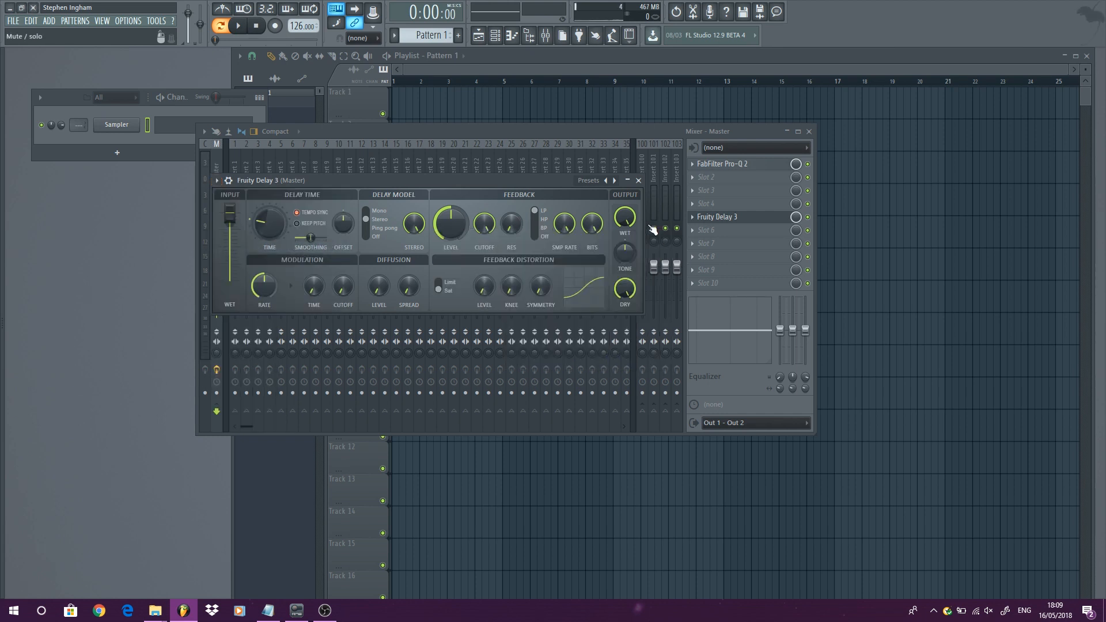
- Close the delay window and check the Stereo category in slot 8's plugin menu without loading anything
{"action": "left_click", "coordinate": [638, 181]}
{"action": "left_click", "coordinate": [722, 255]}
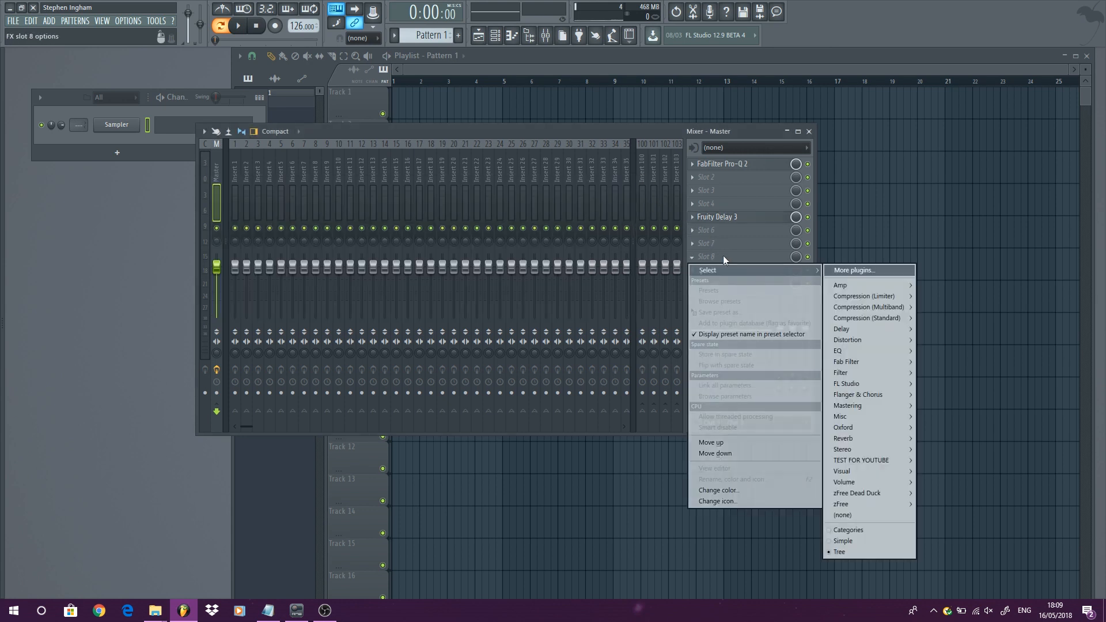
{"action": "mouse_move", "coordinate": [885, 461]}
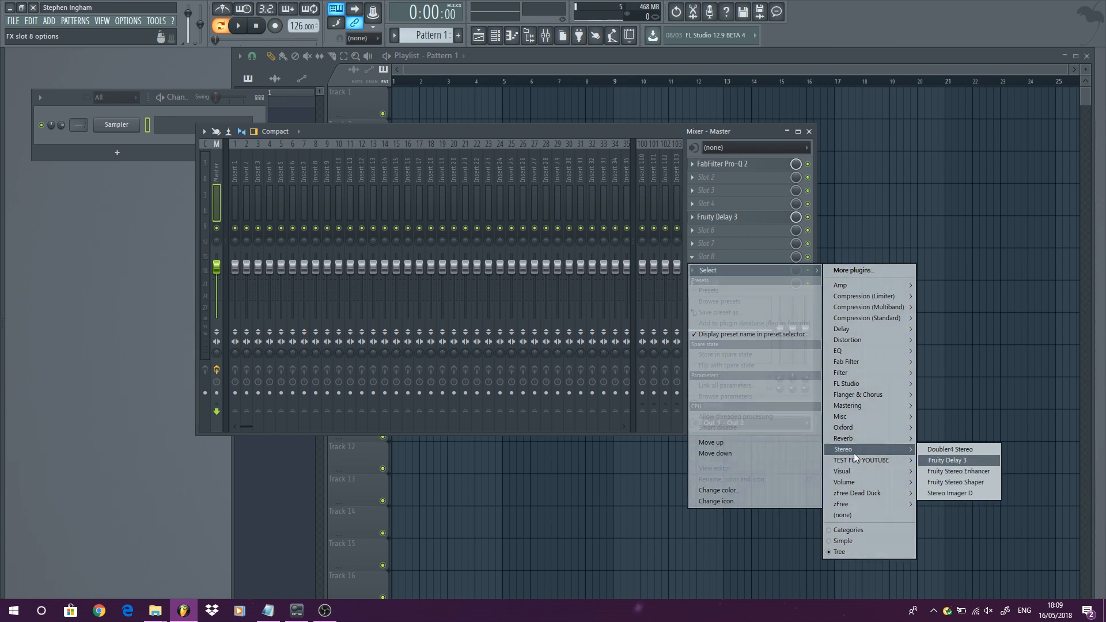
{"action": "left_click", "coordinate": [533, 128]}
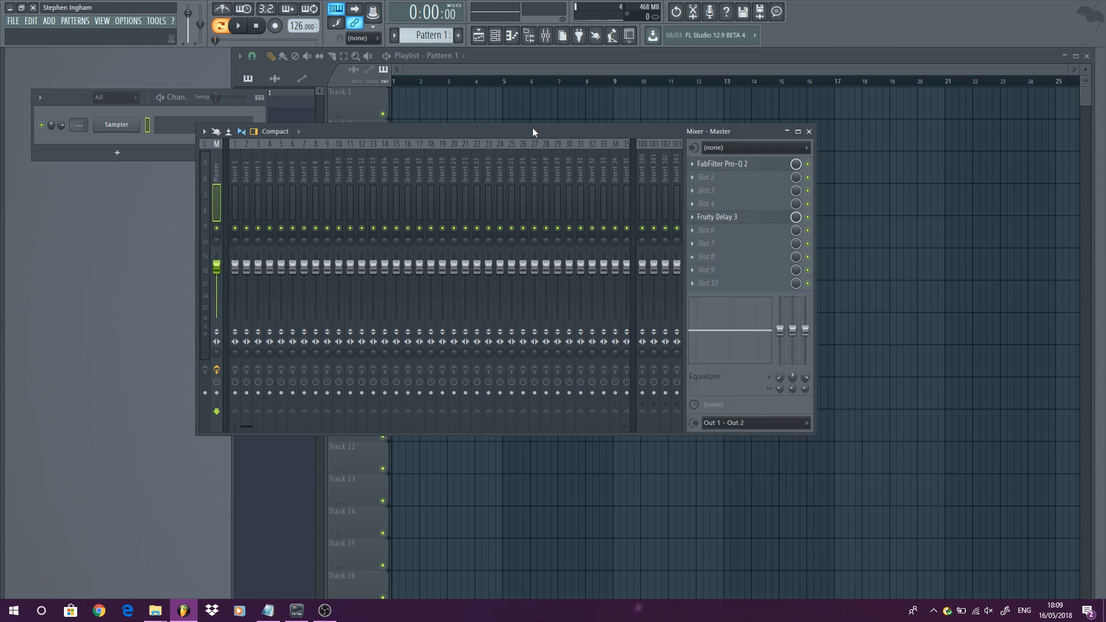
- Remove Fruity Delay 3 from Master slot 5
{"action": "left_click", "coordinate": [693, 217]}
{"action": "mouse_move", "coordinate": [738, 226]}
{"action": "left_click", "coordinate": [884, 480]}
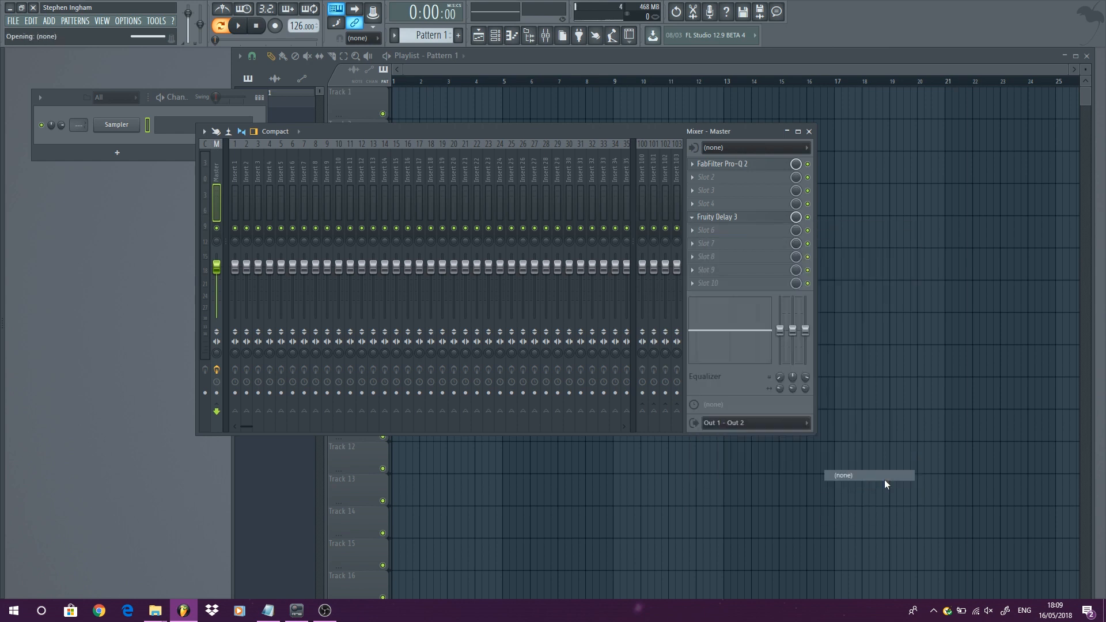
- Show the browser and review the contents of the TEST FOR YOUTUBE folder
{"action": "key", "text": "alt+F8"}
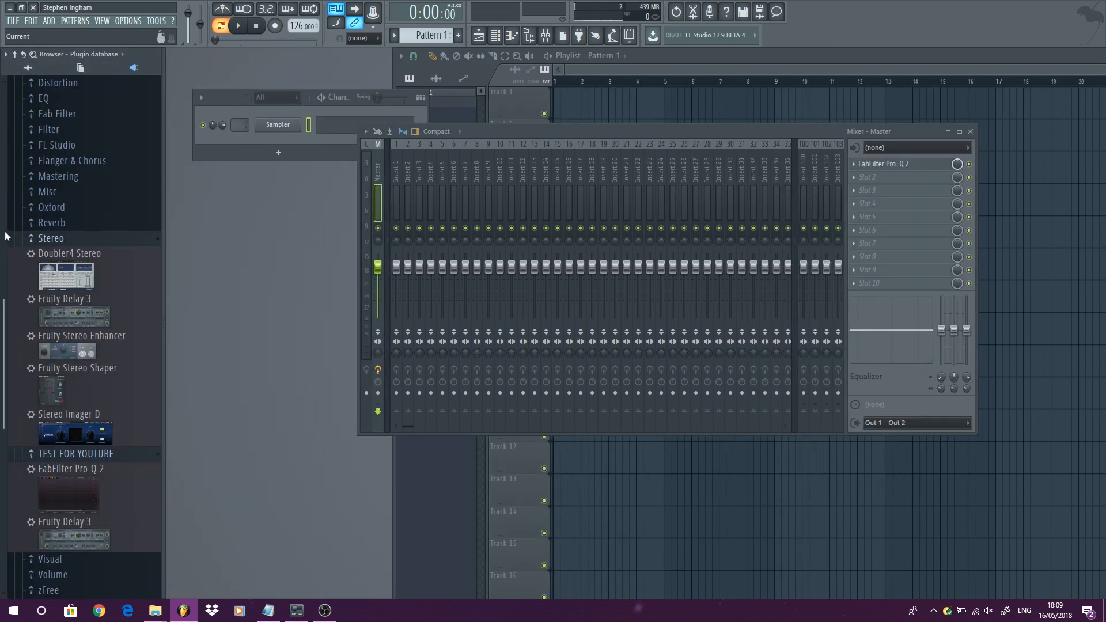
{"action": "scroll", "coordinate": [110, 245], "scroll_direction": "up", "scroll_amount": 5}
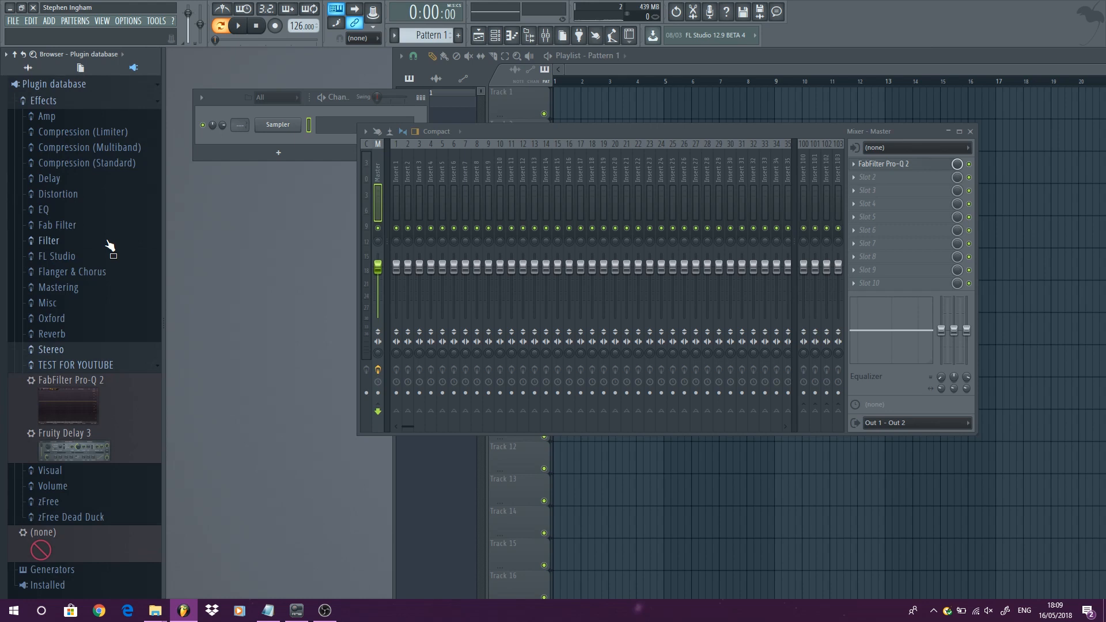
{"action": "left_click", "coordinate": [80, 365]}
- Open the plugin database's Effects\Stereo folder in File Explorer and delete Fruity Delay 3.png
{"action": "right_click", "coordinate": [49, 99]}
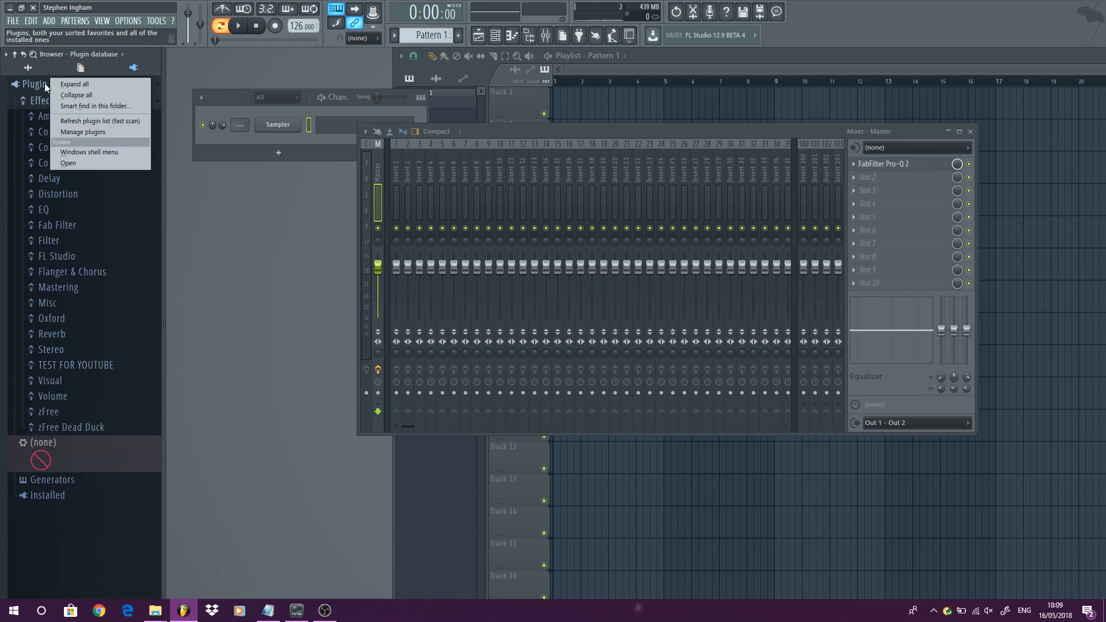
{"action": "left_click", "coordinate": [73, 165]}
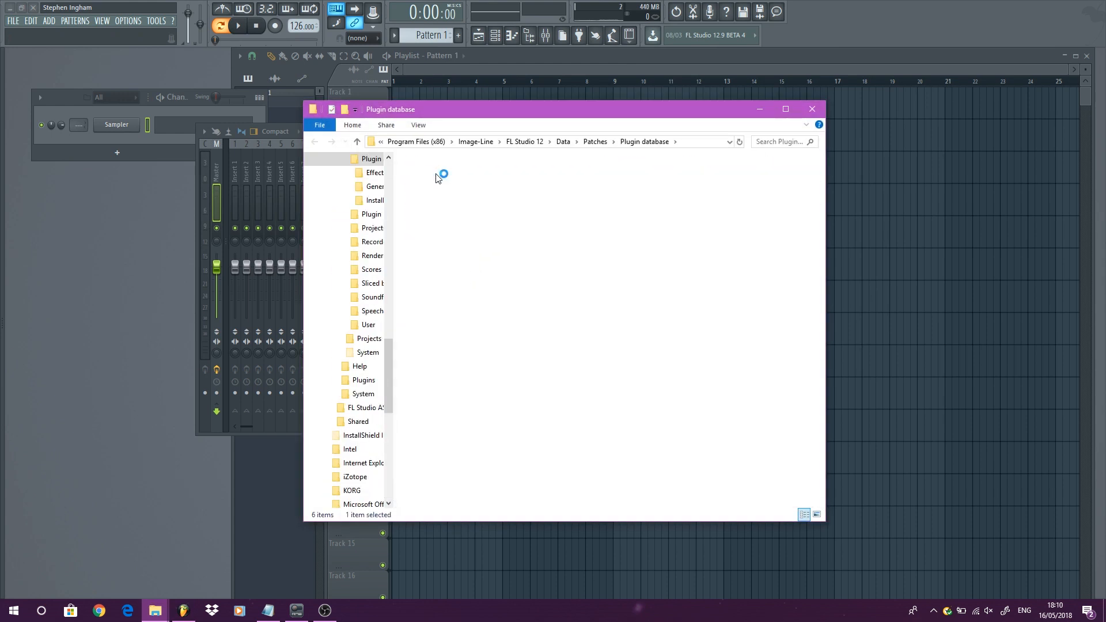
{"action": "double_click", "coordinate": [437, 177]}
{"action": "double_click", "coordinate": [433, 358]}
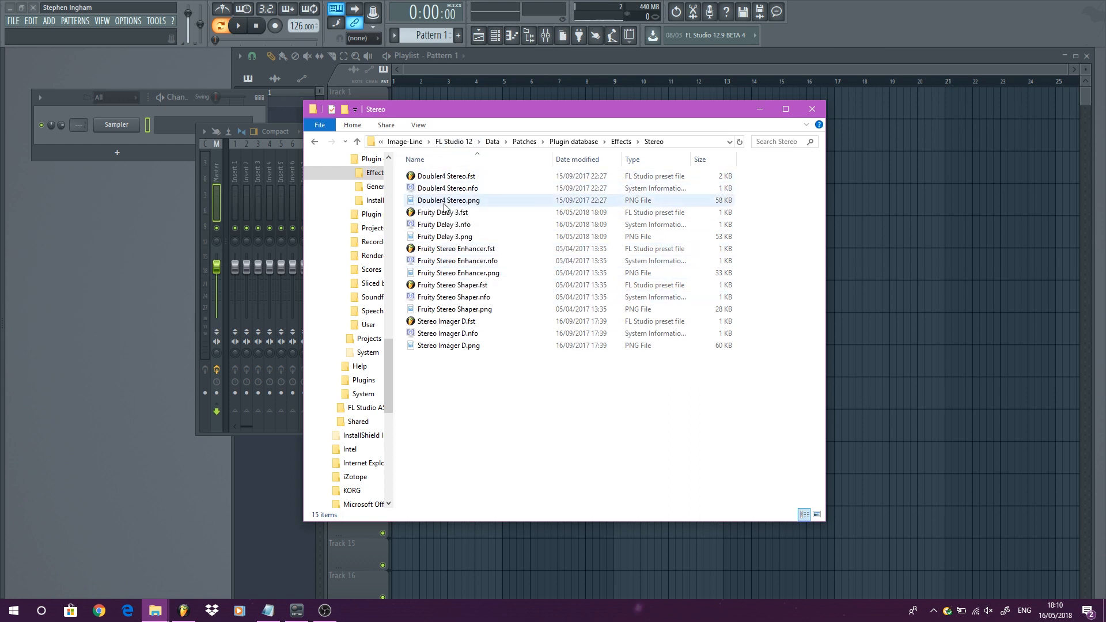
{"action": "left_click", "coordinate": [427, 177]}
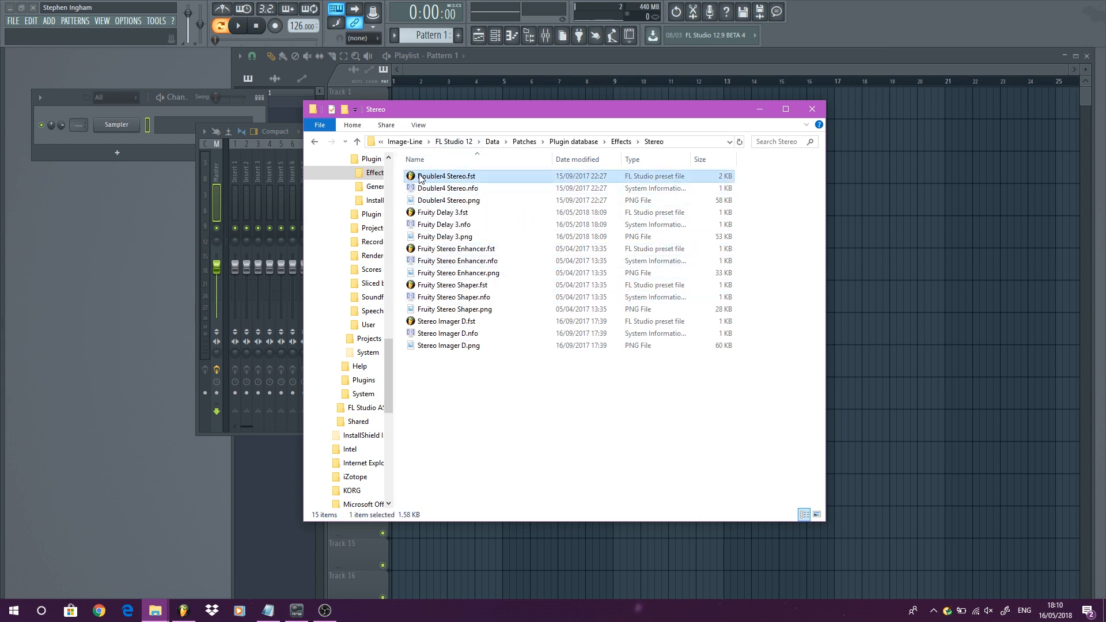
{"action": "left_click", "coordinate": [428, 192]}
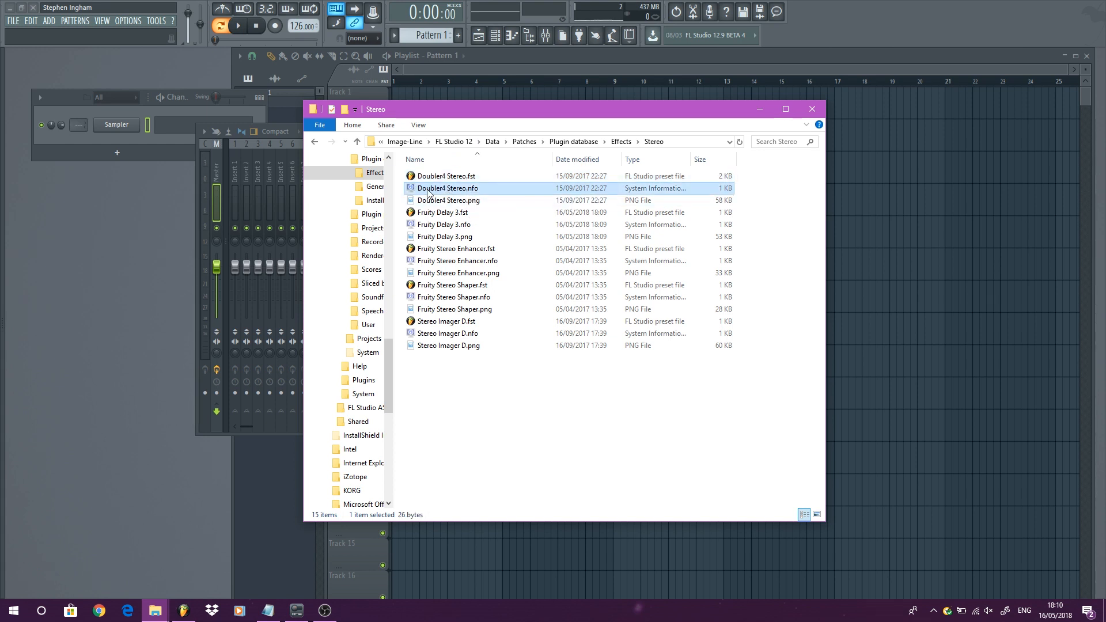
{"action": "left_click", "coordinate": [456, 203]}
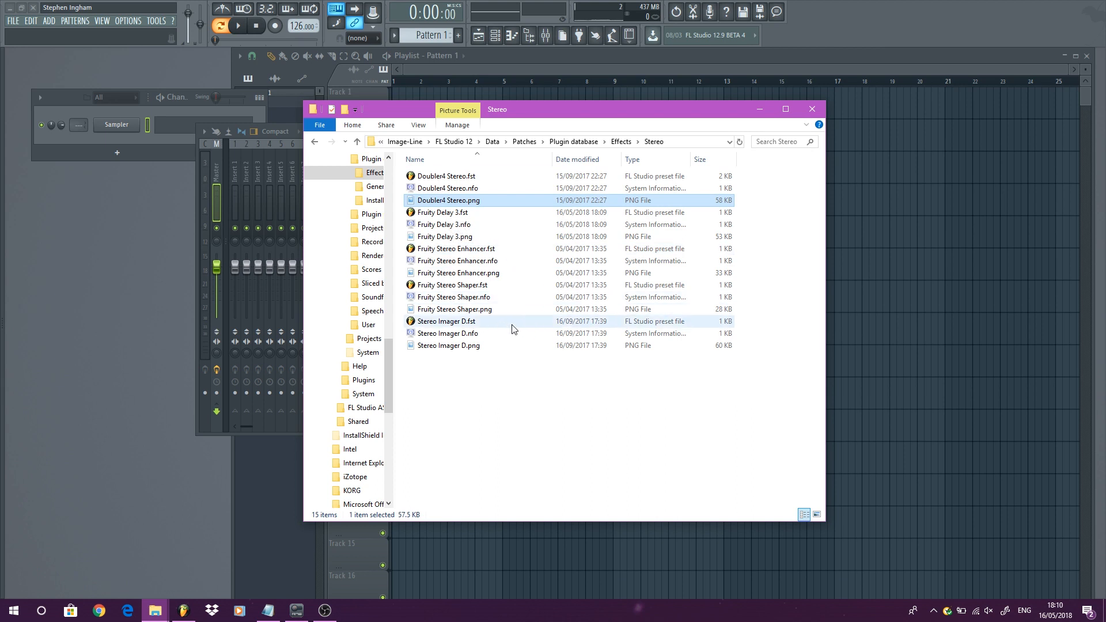
{"action": "left_click", "coordinate": [459, 238]}
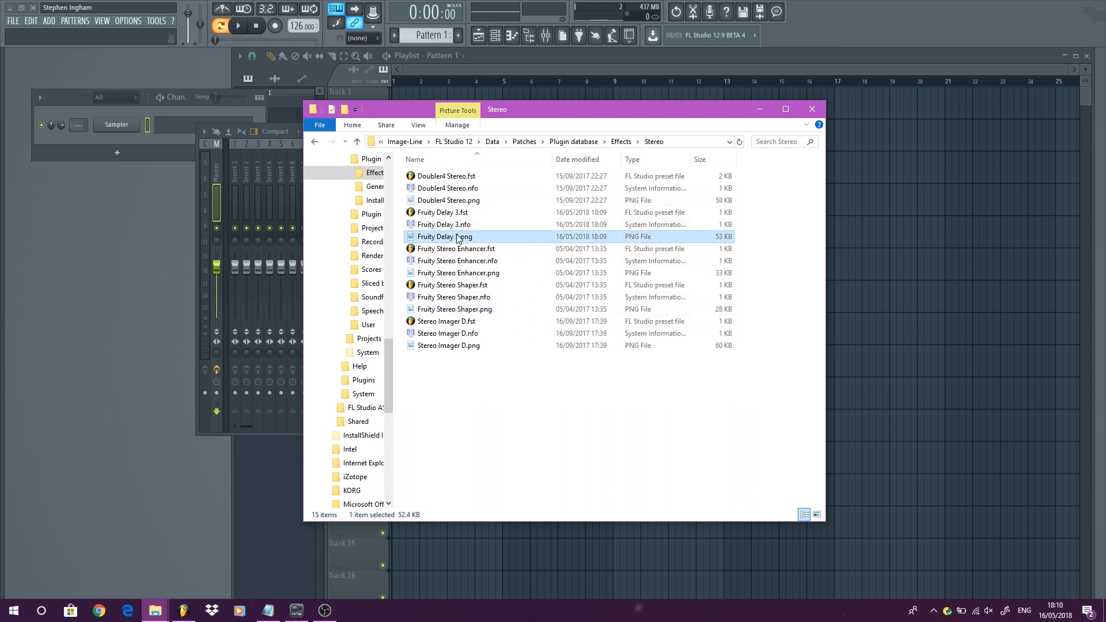
{"action": "right_click", "coordinate": [458, 237]}
{"action": "left_click", "coordinate": [520, 540]}
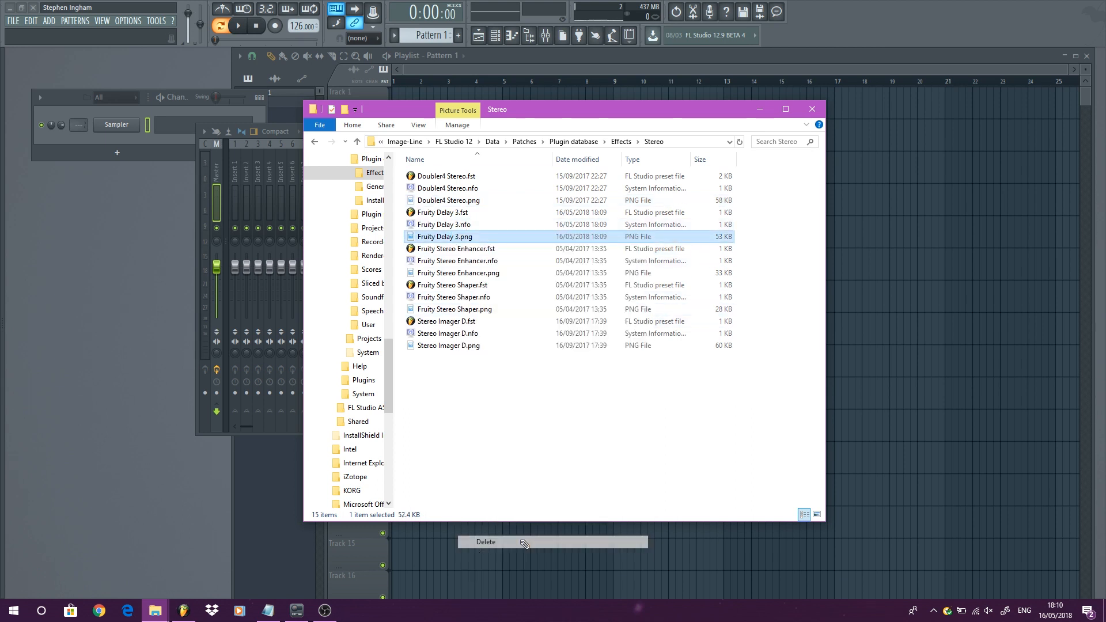
- Expand the Stereo category in the browser's plugin database
{"action": "mouse_move", "coordinate": [6, 214]}
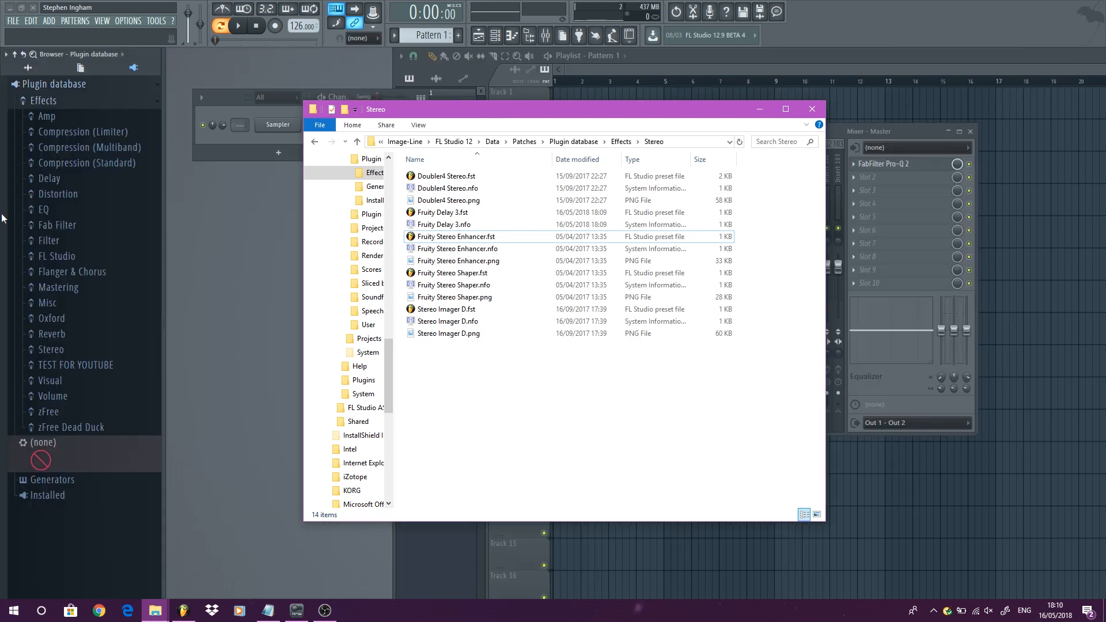
{"action": "left_click", "coordinate": [51, 349]}
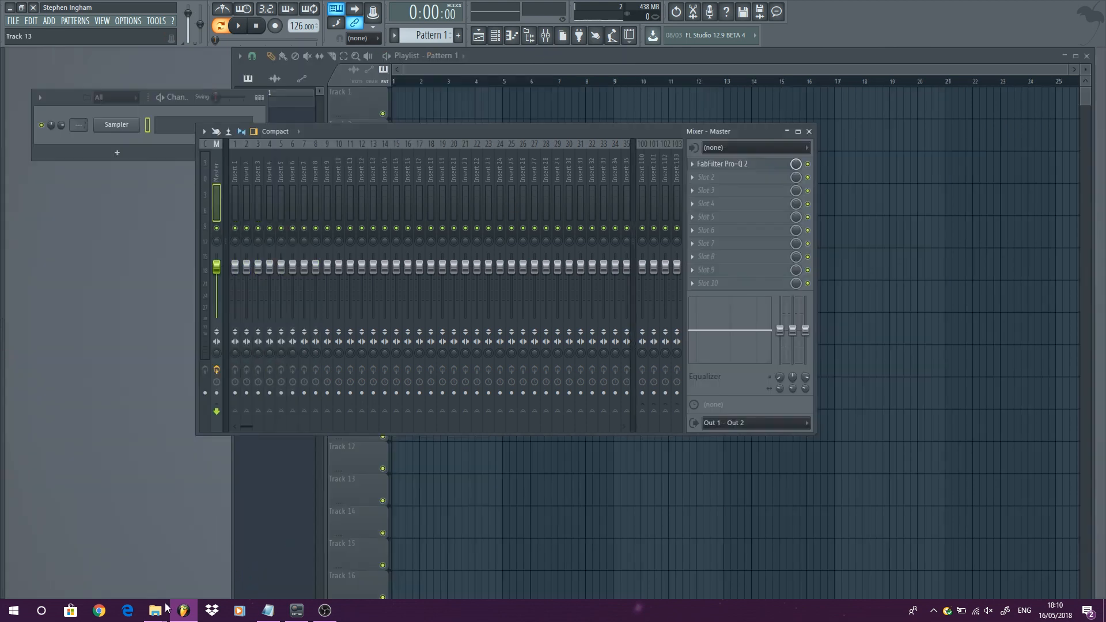
- Delete the Fruity Delay 3 .fst and .nfo files from the Effects\Stereo folder and close File Explorer
{"action": "mouse_move", "coordinate": [167, 607]}
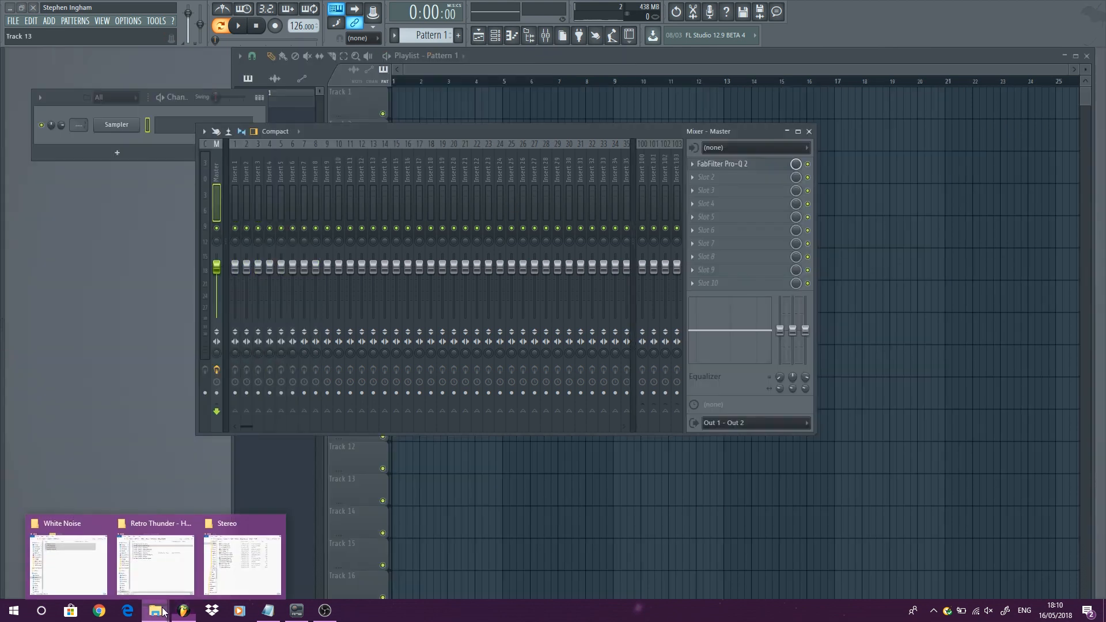
{"action": "left_click", "coordinate": [230, 545]}
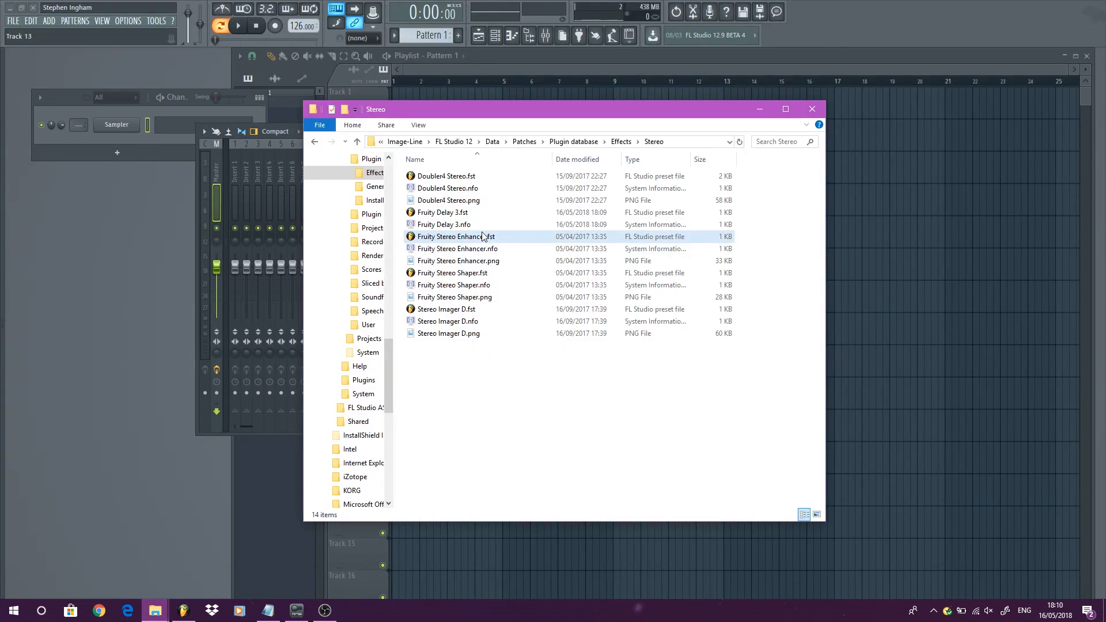
{"action": "left_click", "coordinate": [450, 213]}
{"action": "left_click", "coordinate": [448, 226], "text": "shift"}
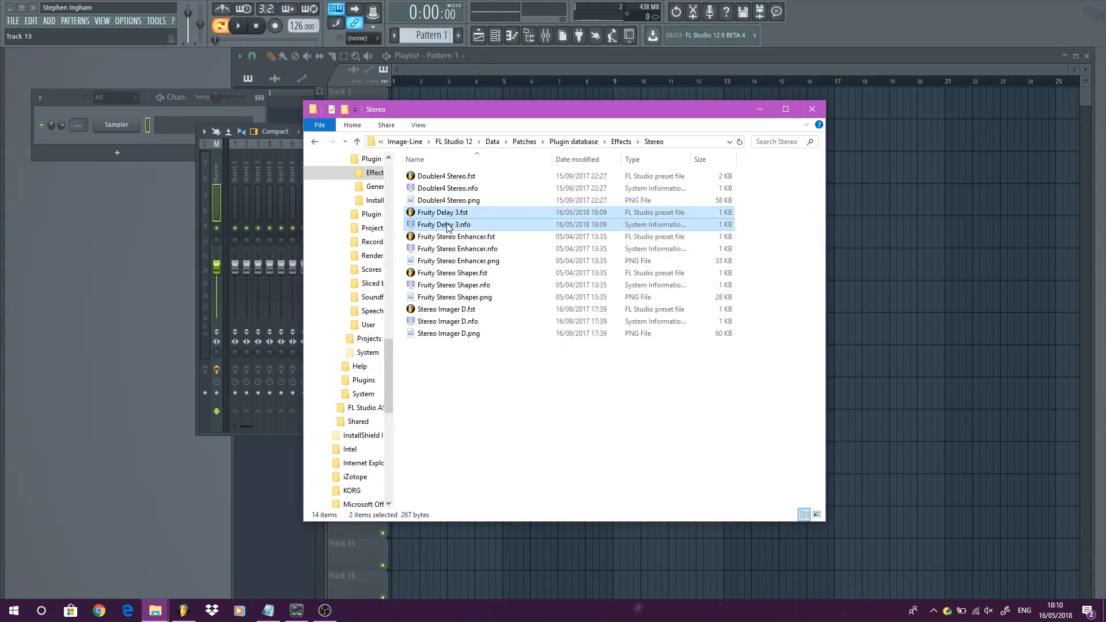
{"action": "right_click", "coordinate": [450, 226]}
{"action": "left_click", "coordinate": [473, 383]}
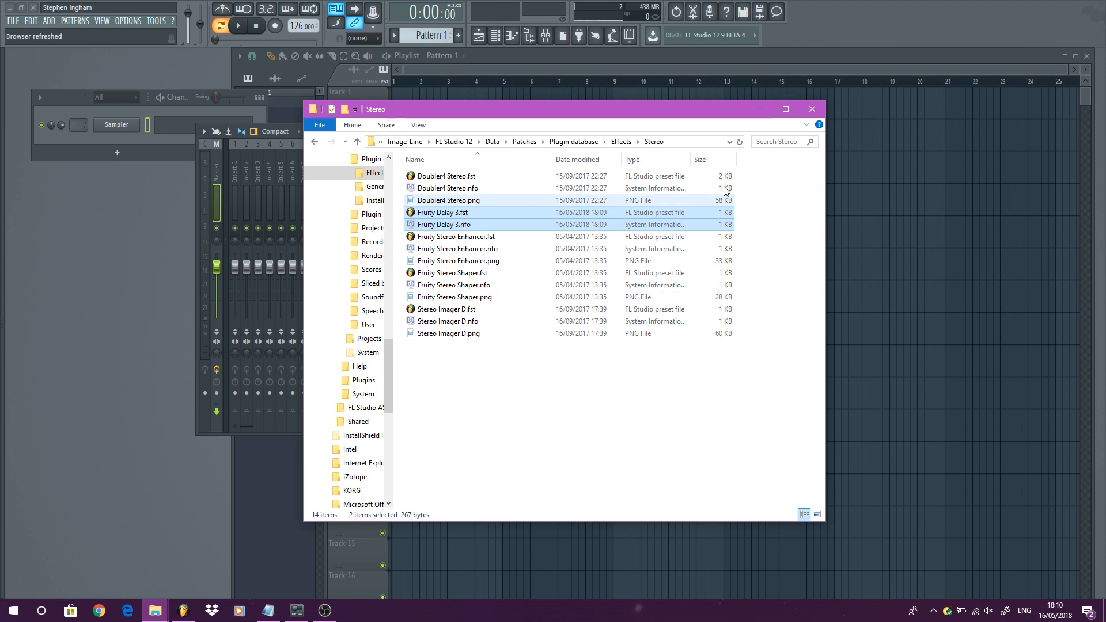
{"action": "left_click", "coordinate": [812, 109]}
- Check the TEST FOR YOUTUBE folder in the browser and the plugin menu of Master slot 3
{"action": "mouse_move", "coordinate": [3, 207]}
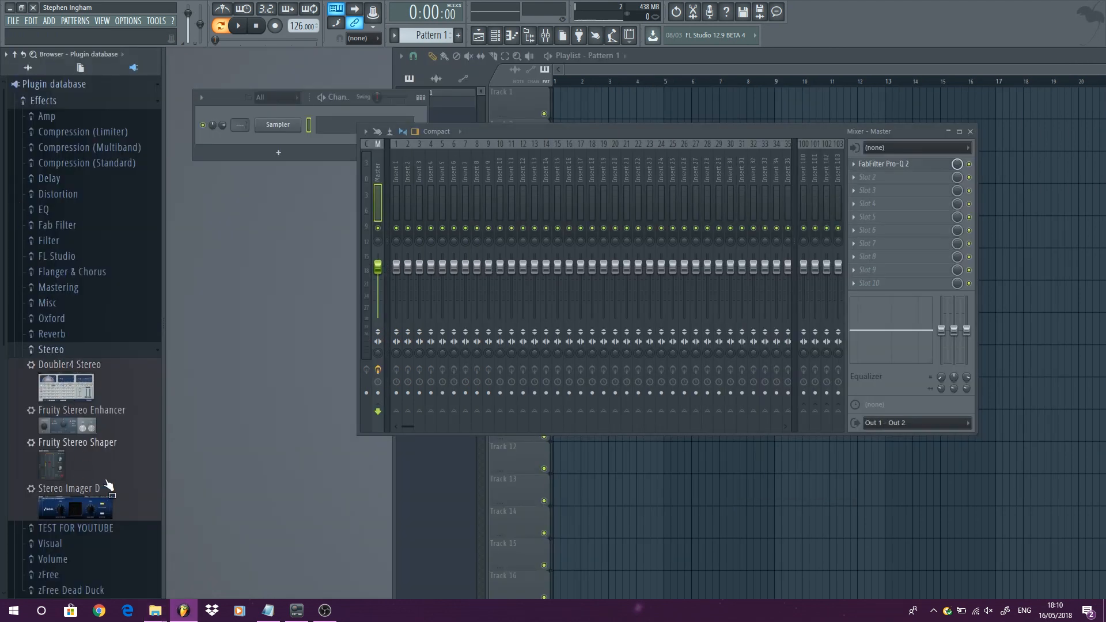
{"action": "left_click", "coordinate": [75, 350]}
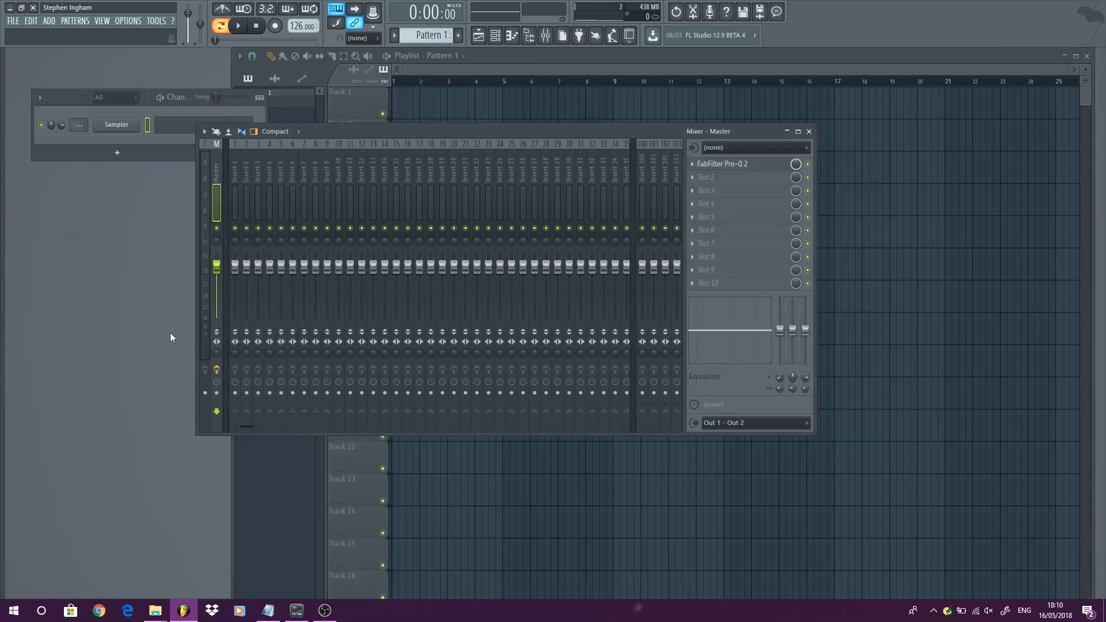
{"action": "left_click", "coordinate": [80, 366]}
{"action": "left_click_drag", "start_coordinate": [73, 418], "coordinate": [713, 192]}
{"action": "left_click", "coordinate": [714, 191]}
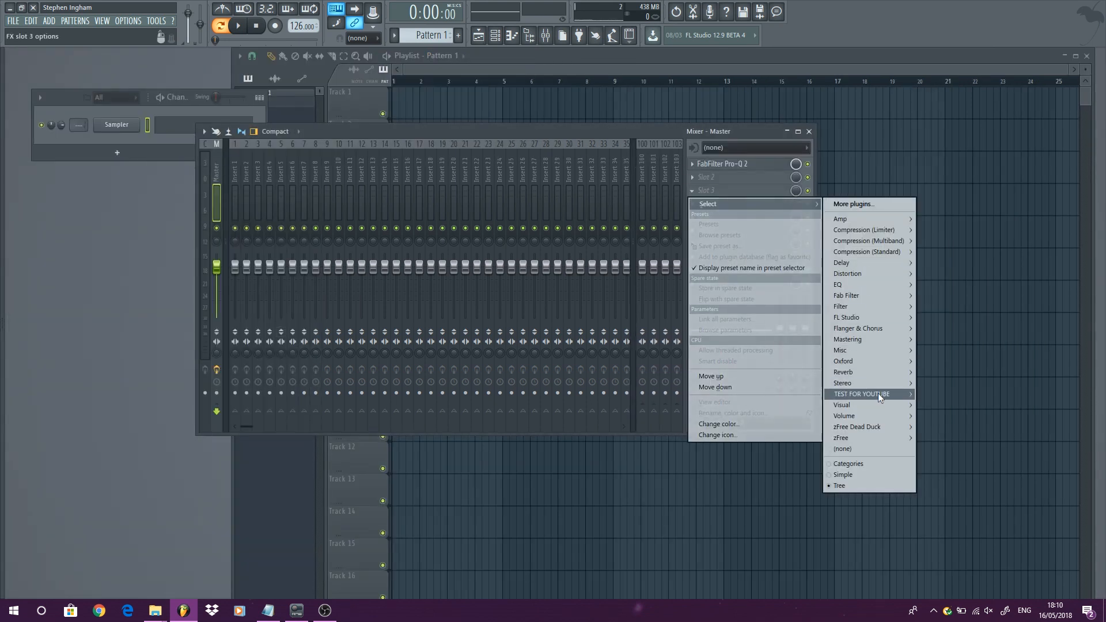
{"action": "mouse_move", "coordinate": [879, 393]}
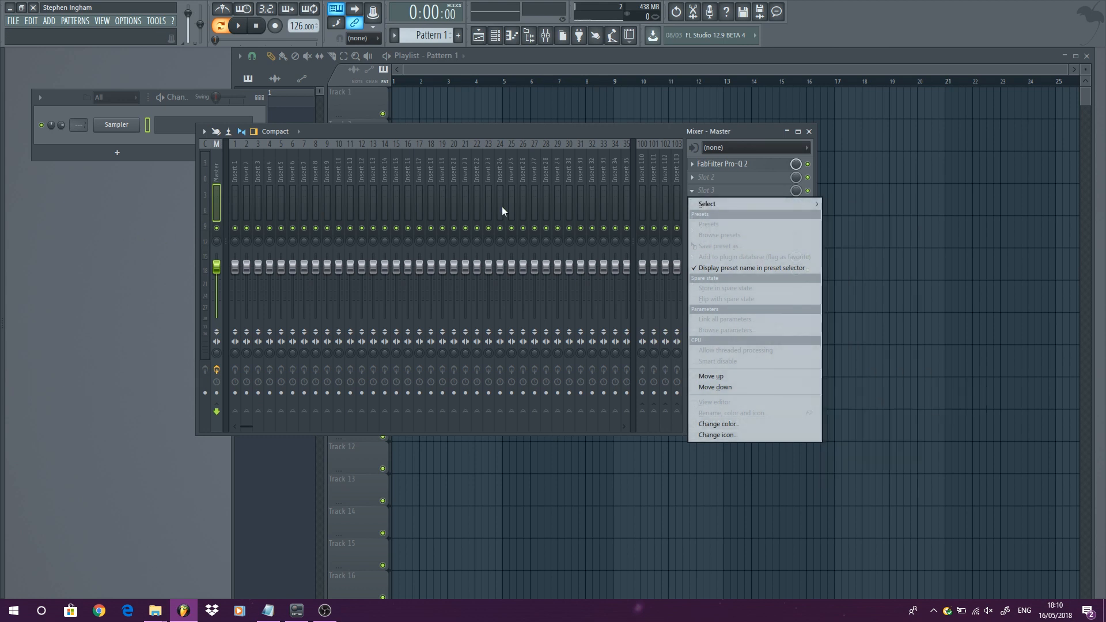
{"action": "left_click", "coordinate": [132, 239]}
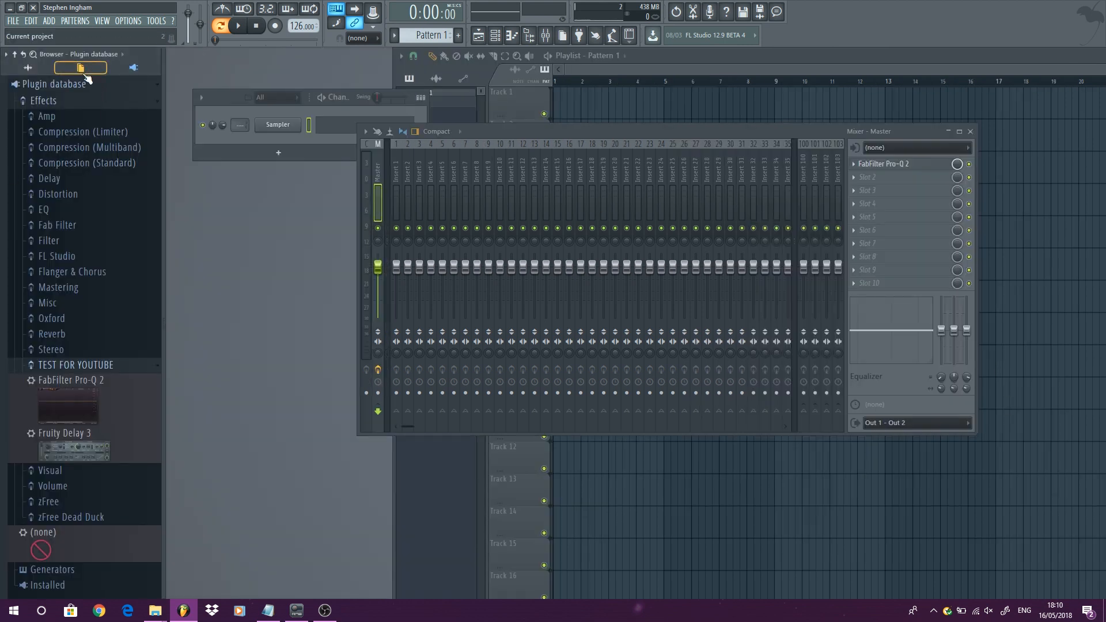
- Open the plugin database's Generators folder in File Explorer
{"action": "right_click", "coordinate": [60, 85]}
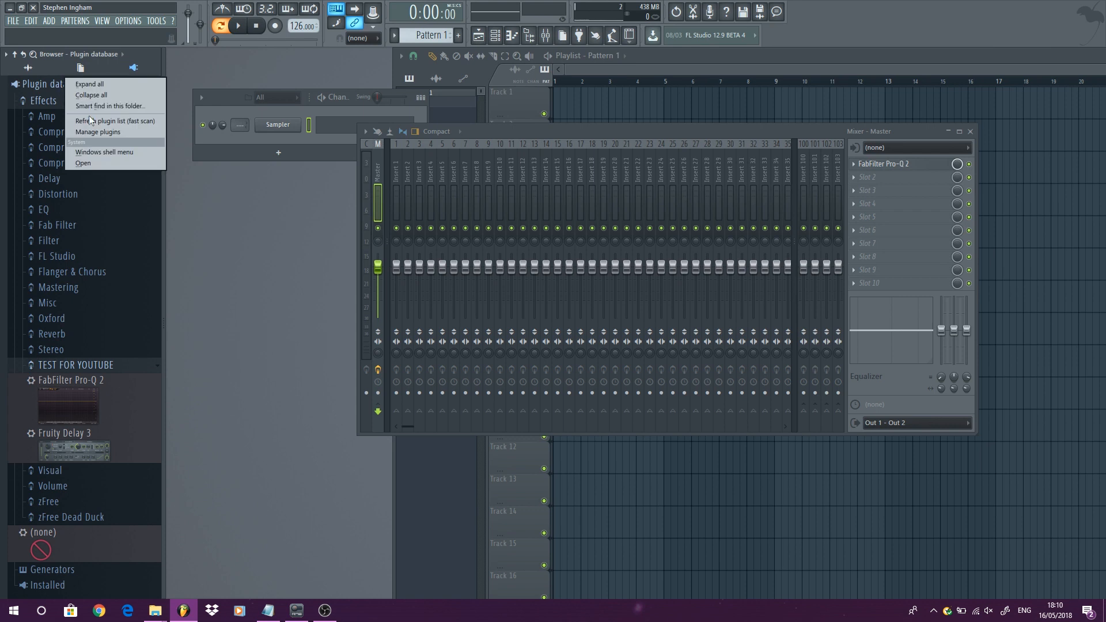
{"action": "left_click", "coordinate": [101, 164]}
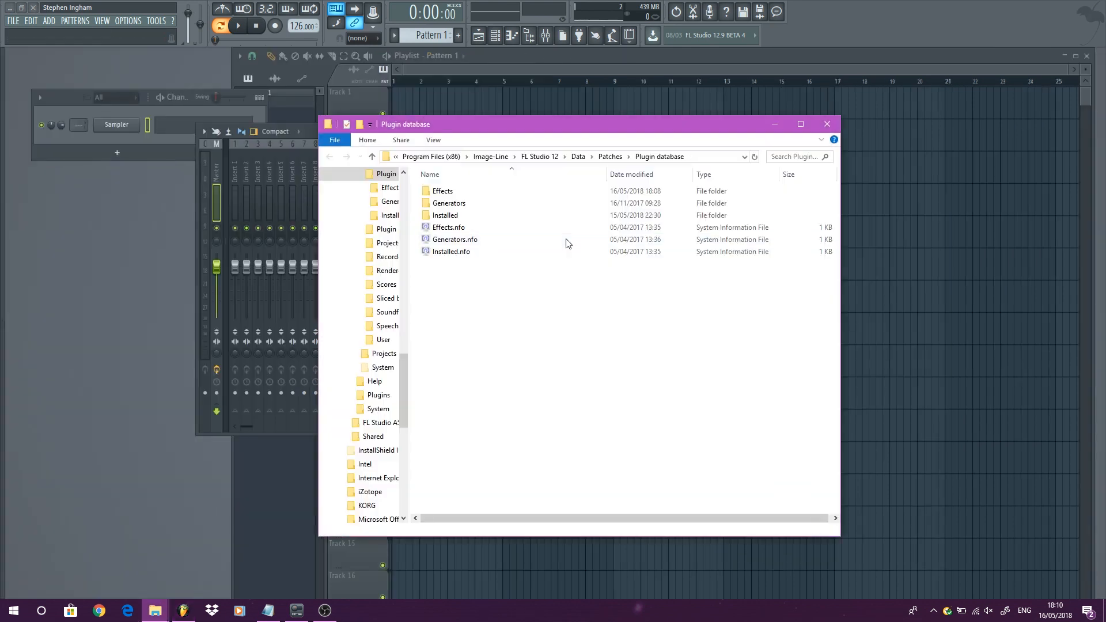
{"action": "double_click", "coordinate": [454, 206]}
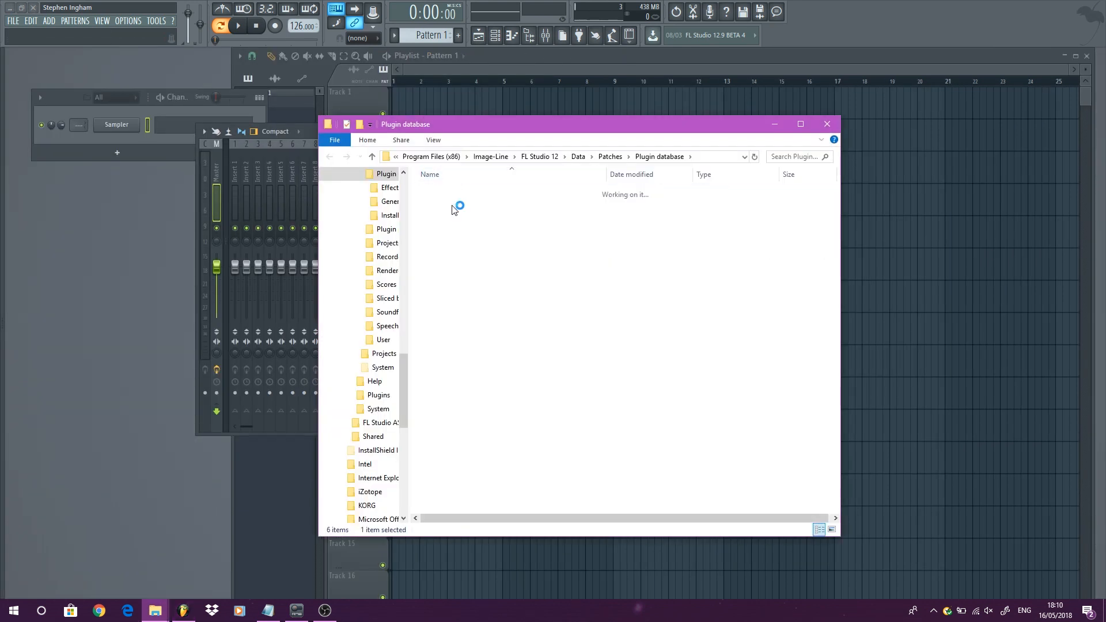
- Create a new folder named TEST VST FOLDER inside Generators and close File Explorer
{"action": "right_click", "coordinate": [477, 387]}
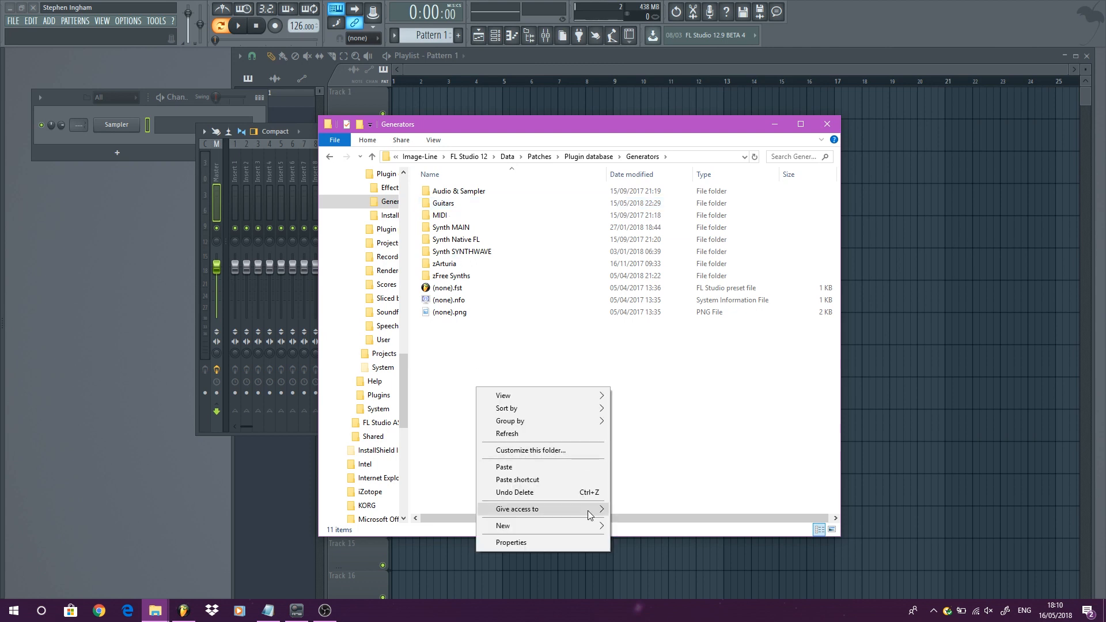
{"action": "mouse_move", "coordinate": [599, 525]}
{"action": "left_click", "coordinate": [662, 397]}
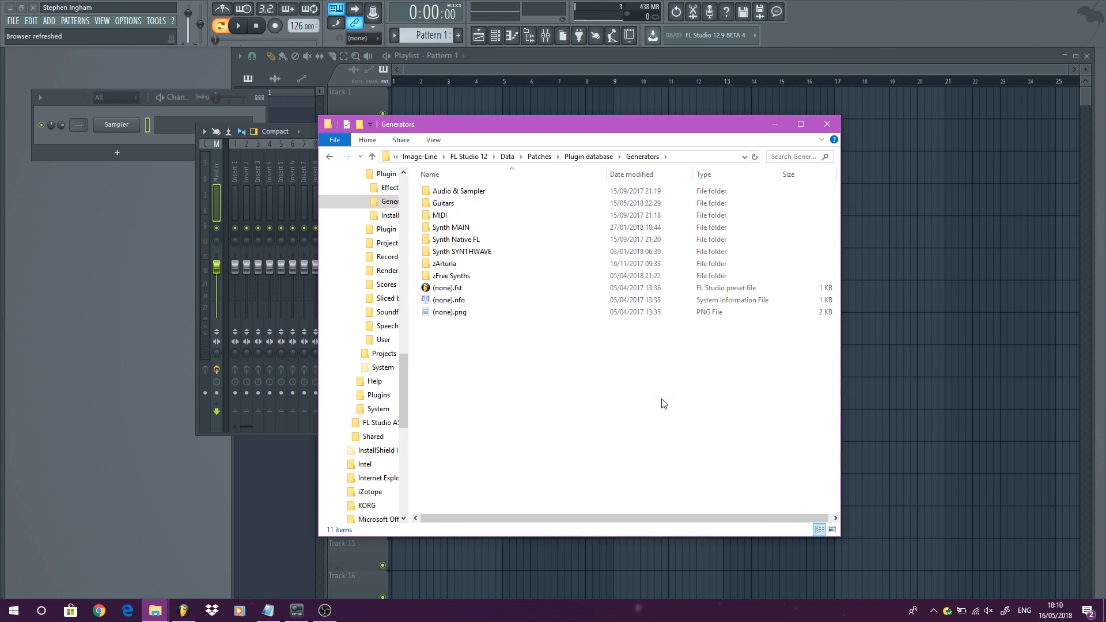
{"action": "type", "text": "TEST V"}
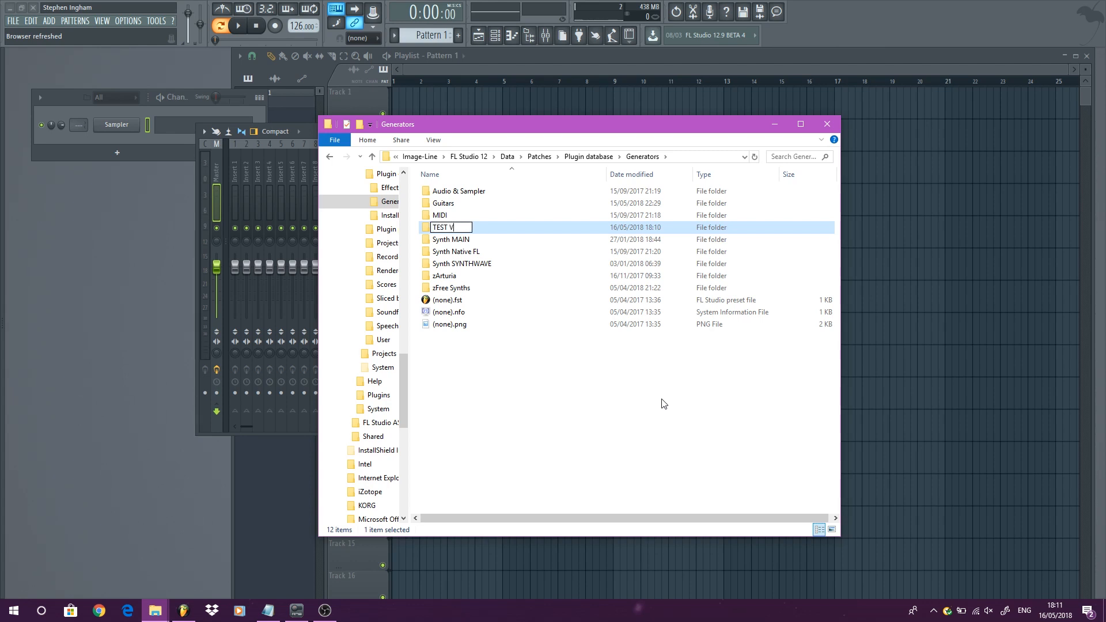
{"action": "type", "text": "ST FOLDER"}
{"action": "left_click", "coordinate": [829, 118]}
{"action": "left_click", "coordinate": [830, 123]}
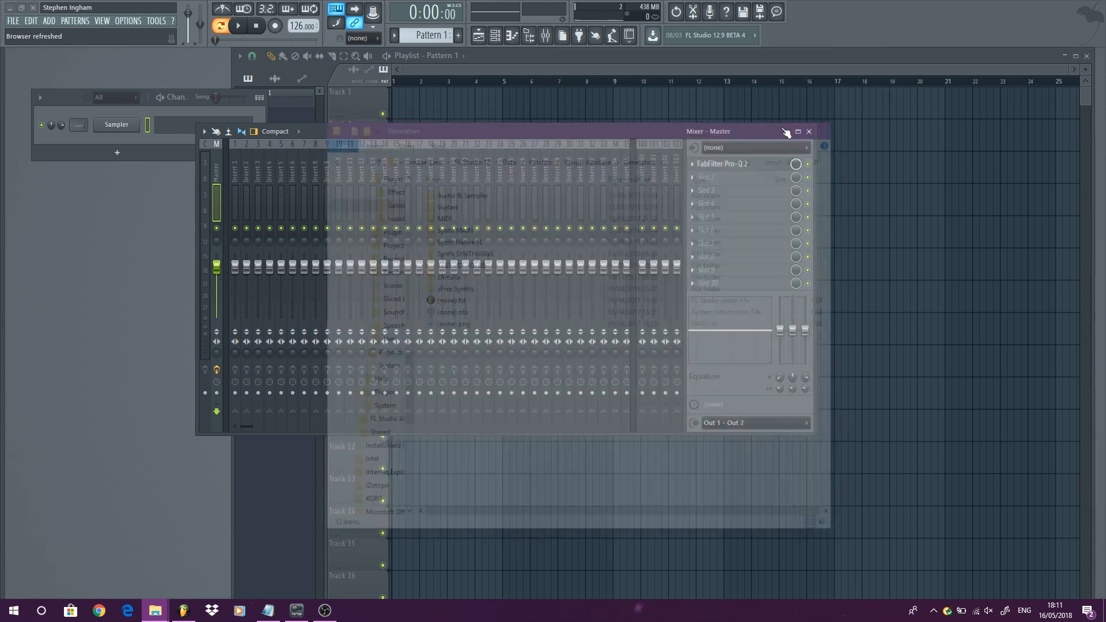
- Close the Mixer window
{"action": "left_click", "coordinate": [50, 22]}
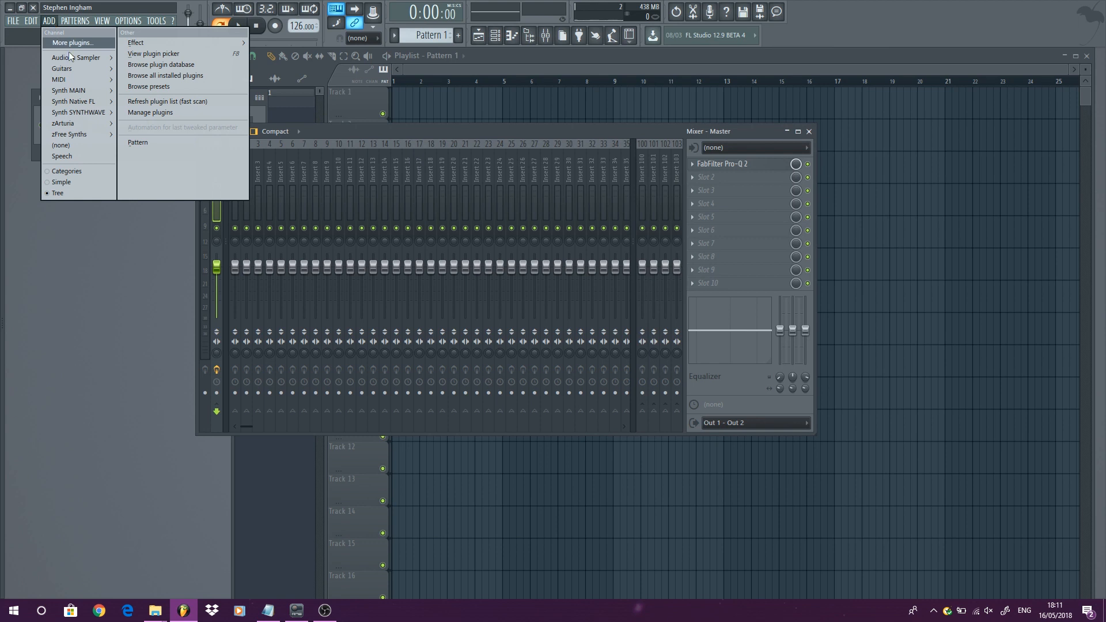
{"action": "left_click", "coordinate": [131, 233]}
{"action": "mouse_move", "coordinate": [1, 213]}
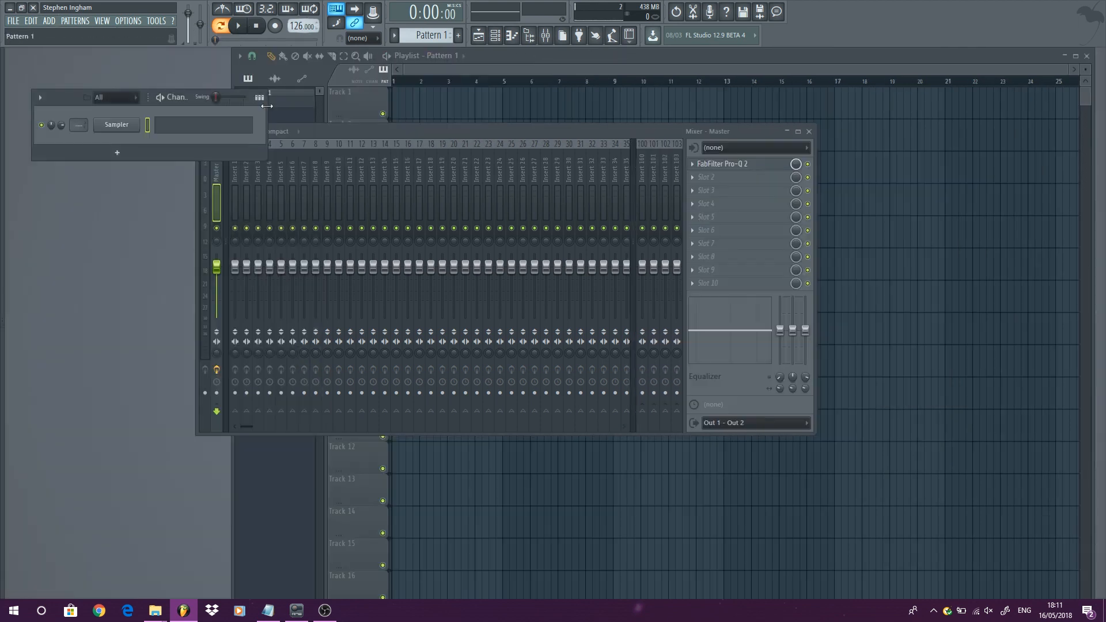
{"action": "left_click", "coordinate": [809, 131]}
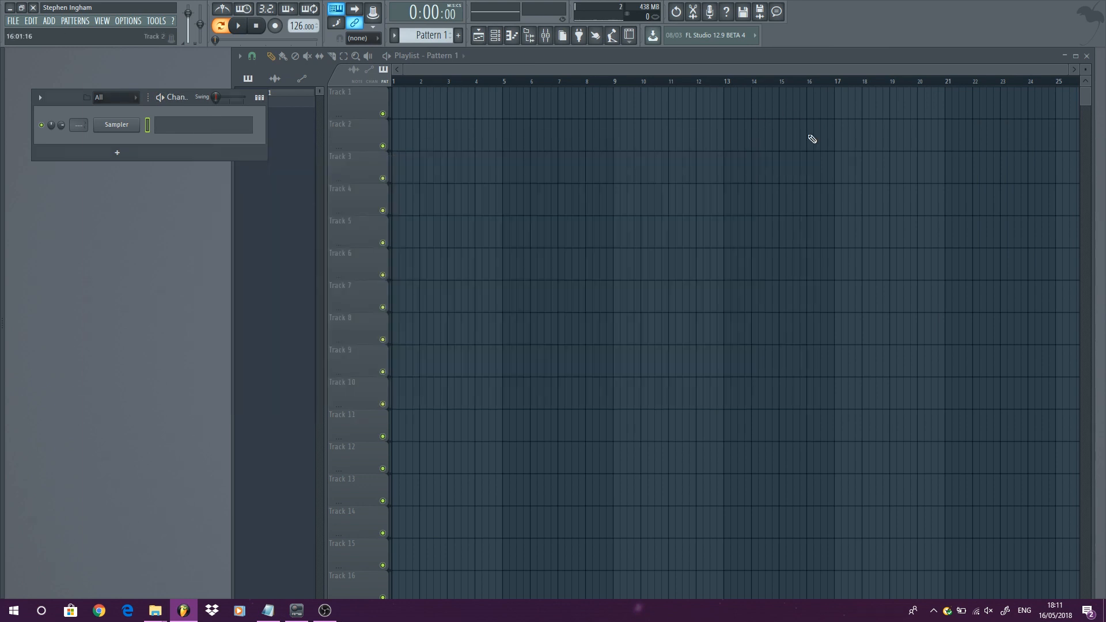
- Add the Dexed synth from the Synth SYNTHWAVE category as a new channel
{"action": "left_click", "coordinate": [49, 20]}
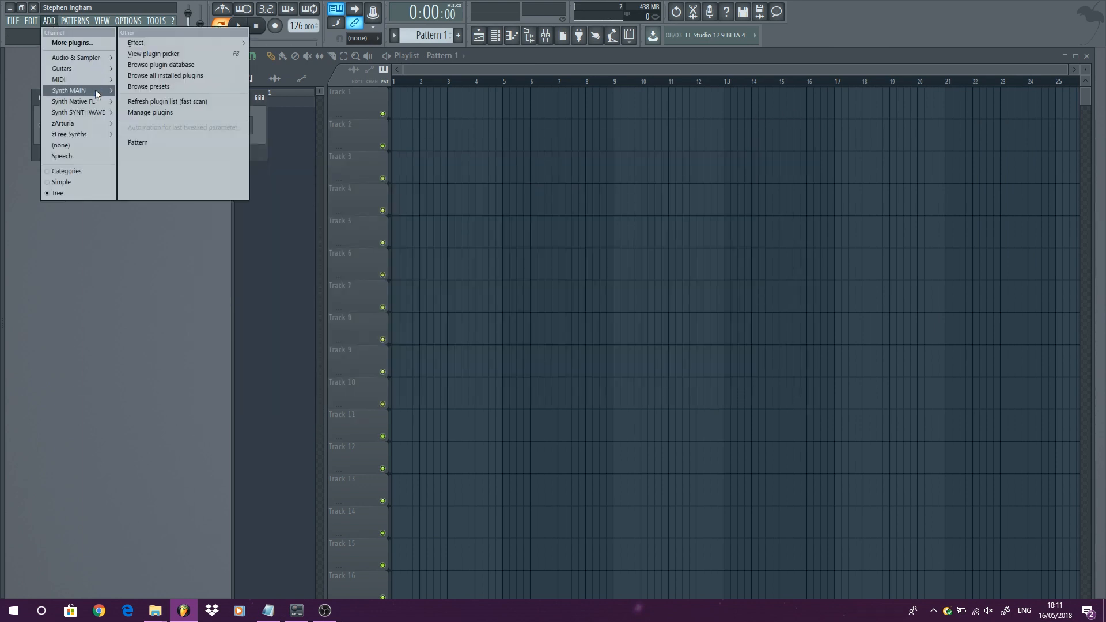
{"action": "mouse_move", "coordinate": [96, 117]}
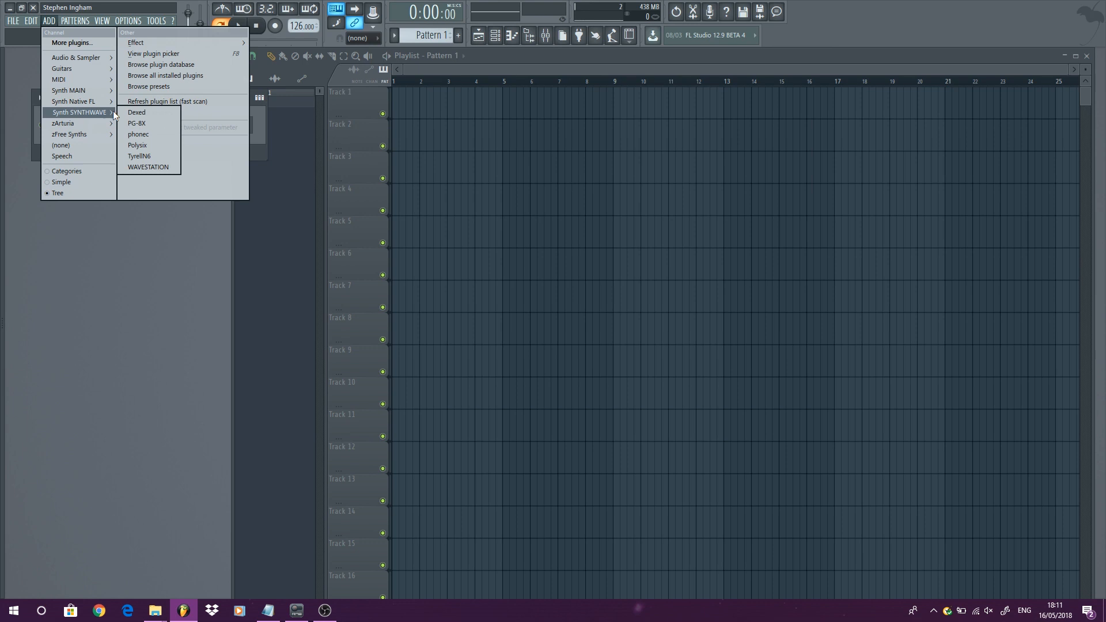
{"action": "left_click", "coordinate": [134, 112]}
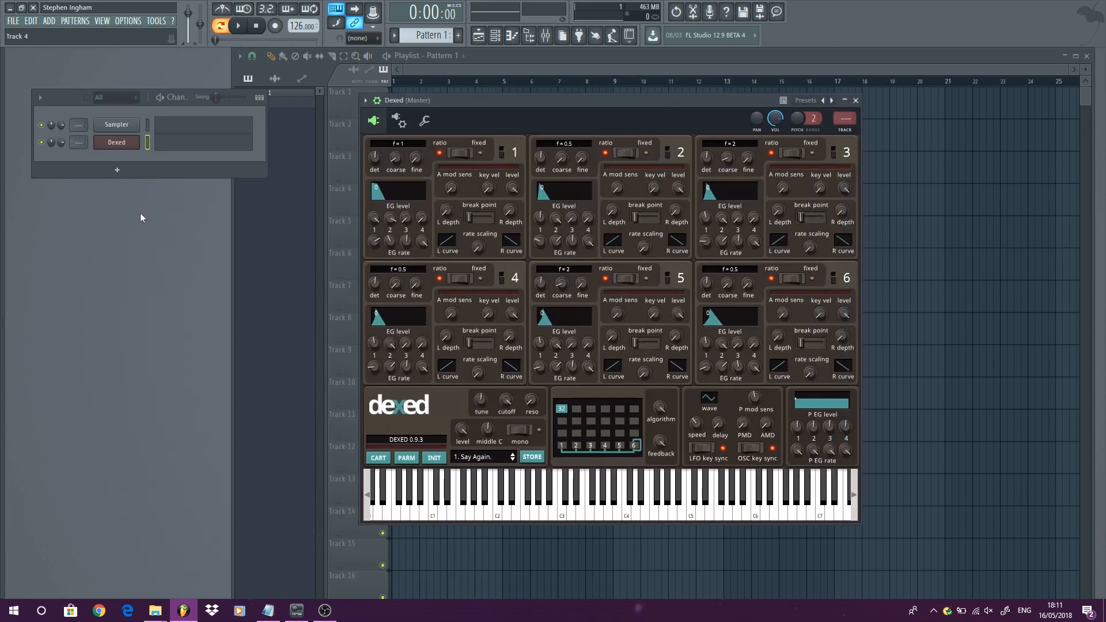
- Add Dexed to the plugin database under the TEST VST FOLDER subcategory
{"action": "mouse_move", "coordinate": [7, 192]}
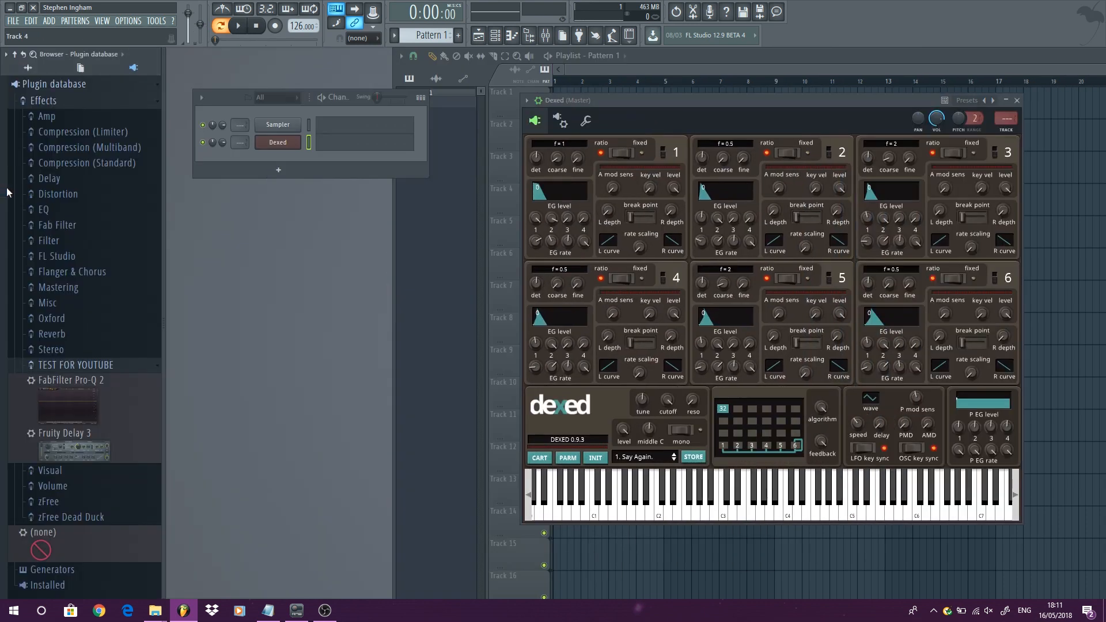
{"action": "left_click", "coordinate": [104, 106]}
{"action": "left_click", "coordinate": [61, 121]}
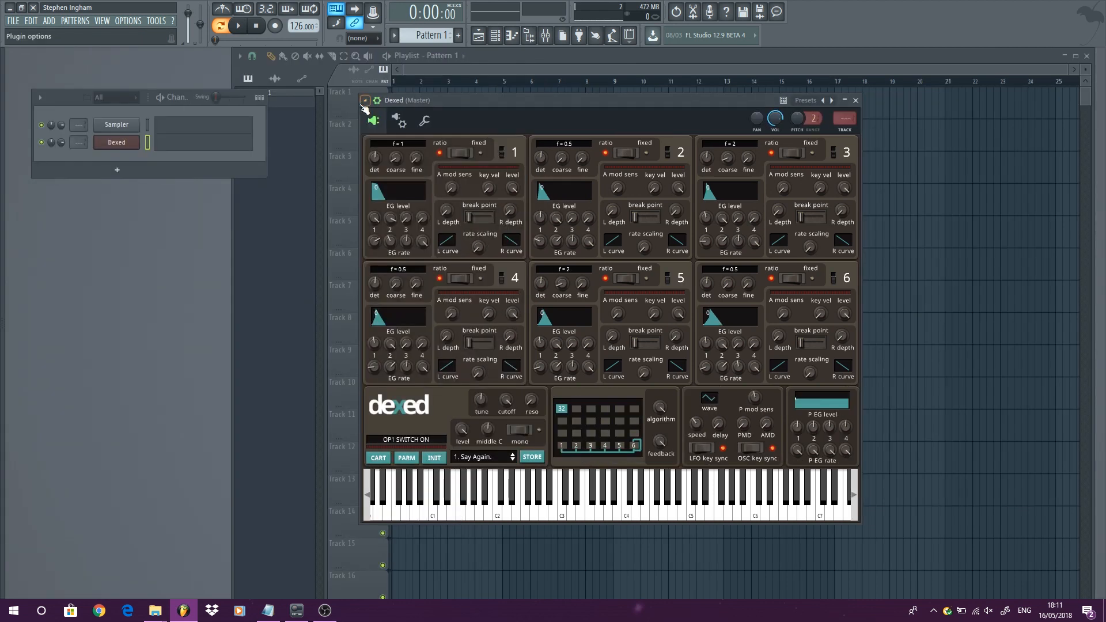
{"action": "left_click", "coordinate": [364, 100]}
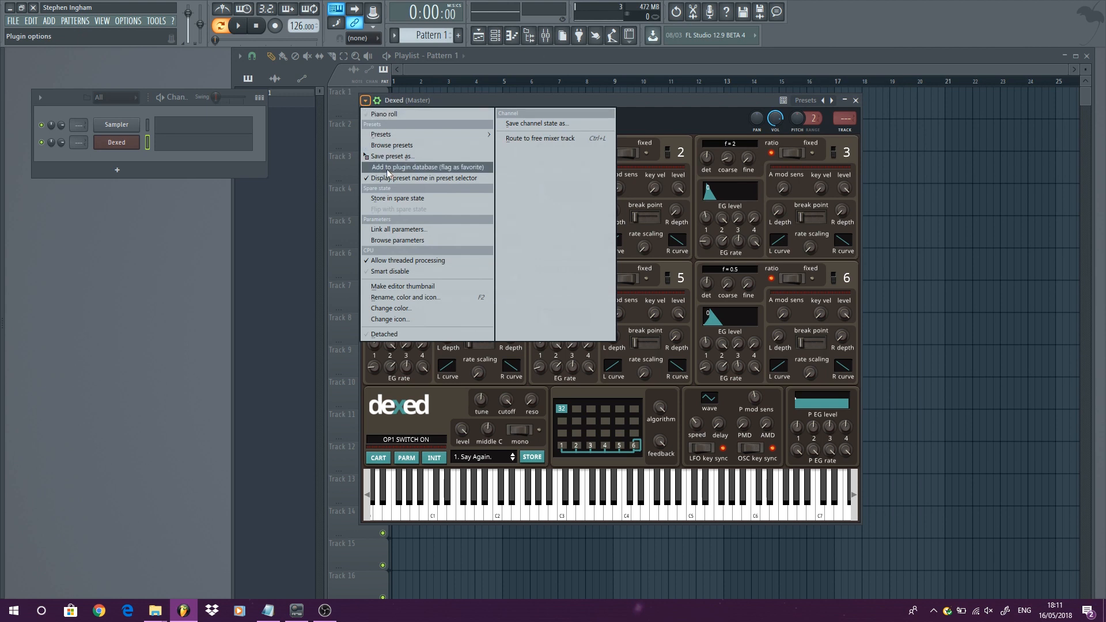
{"action": "left_click", "coordinate": [410, 167]}
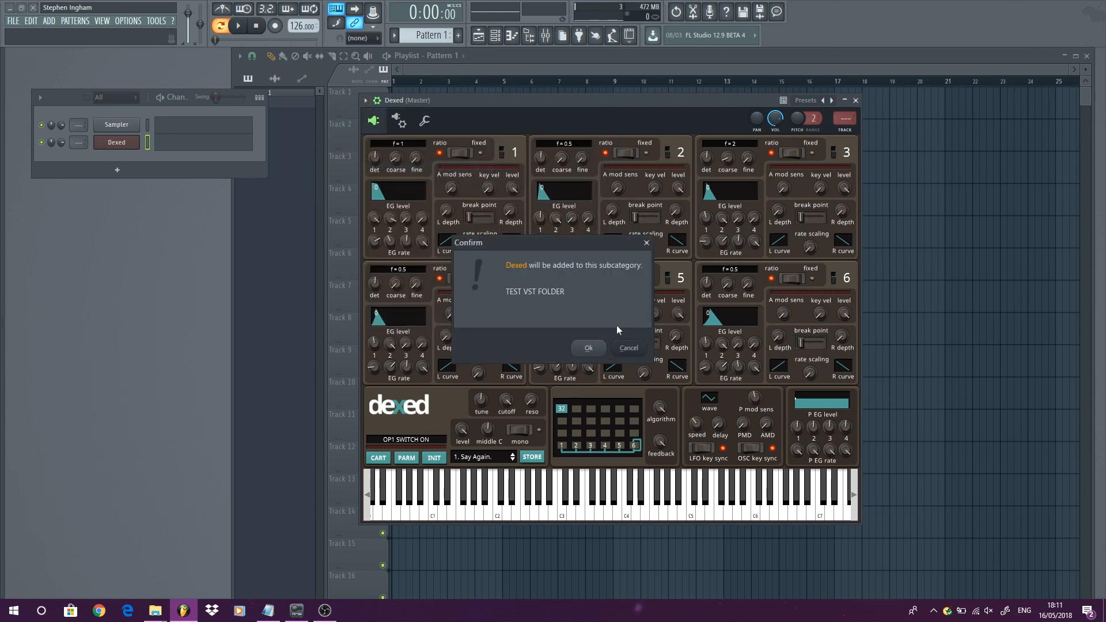
{"action": "left_click", "coordinate": [588, 348]}
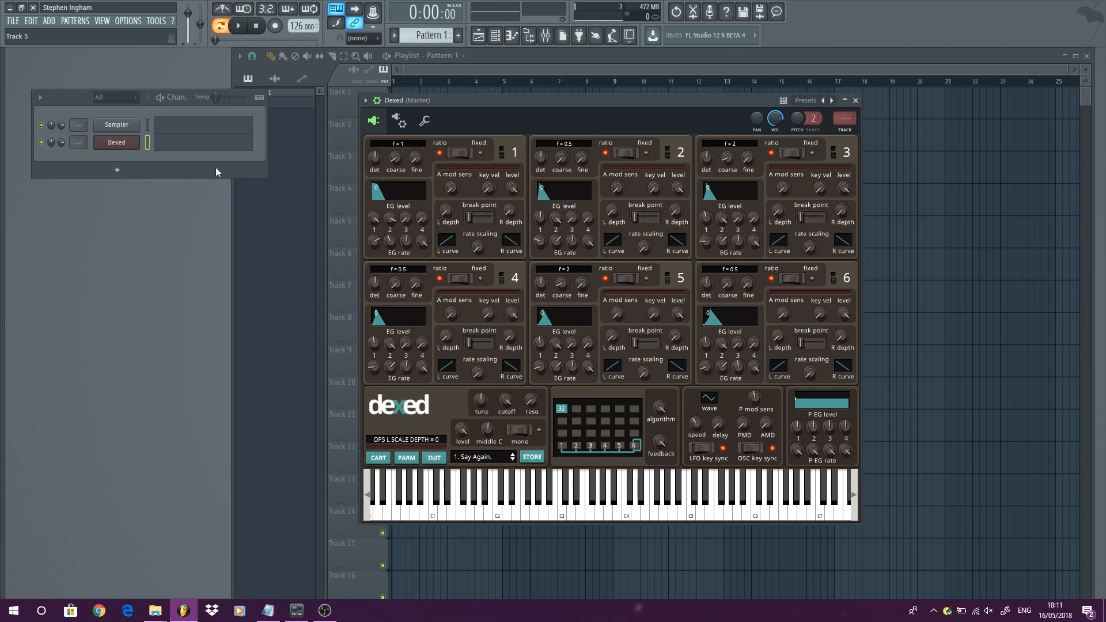
- Add Dexed again from the TEST VST FOLDER category and close both Dexed plugin windows
{"action": "left_click", "coordinate": [50, 21]}
{"action": "mouse_move", "coordinate": [88, 123]}
{"action": "left_click", "coordinate": [138, 123]}
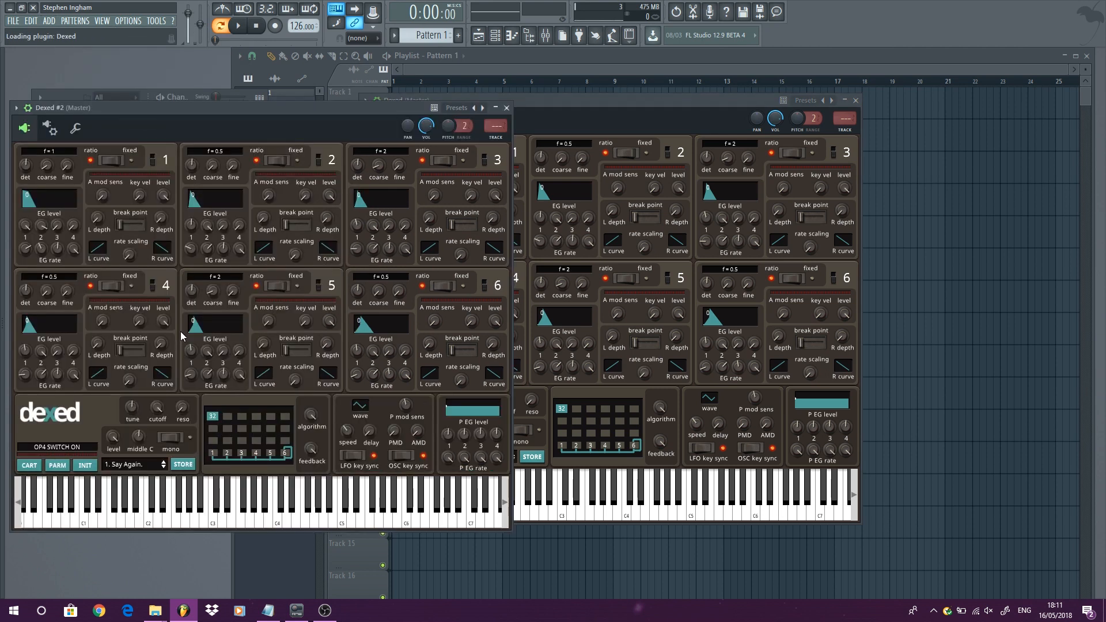
{"action": "left_click", "coordinate": [507, 108]}
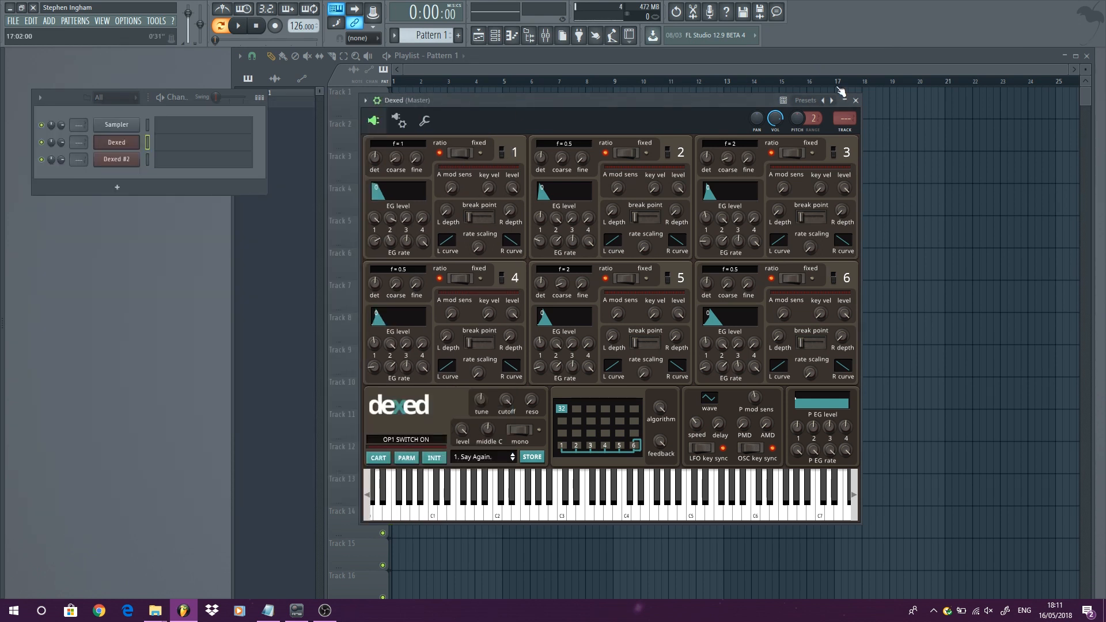
{"action": "left_click", "coordinate": [855, 100]}
- Open the plugin database's Effects folder in File Explorer
{"action": "key", "text": "alt+F8"}
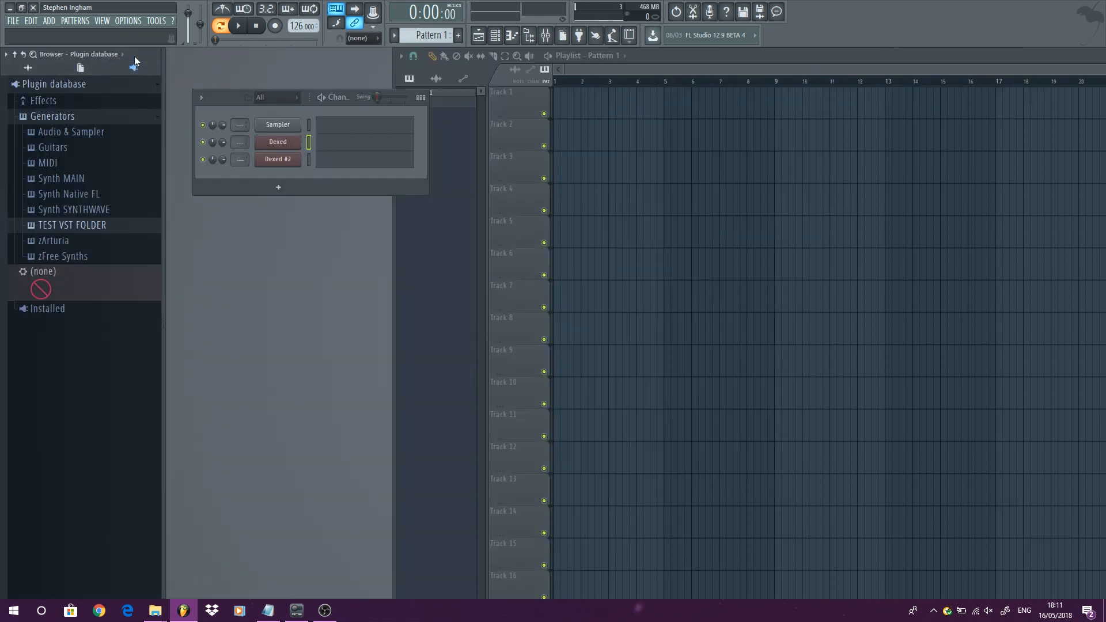
{"action": "right_click", "coordinate": [71, 86]}
{"action": "left_click", "coordinate": [104, 167]}
{"action": "key", "text": "alt+F8"}
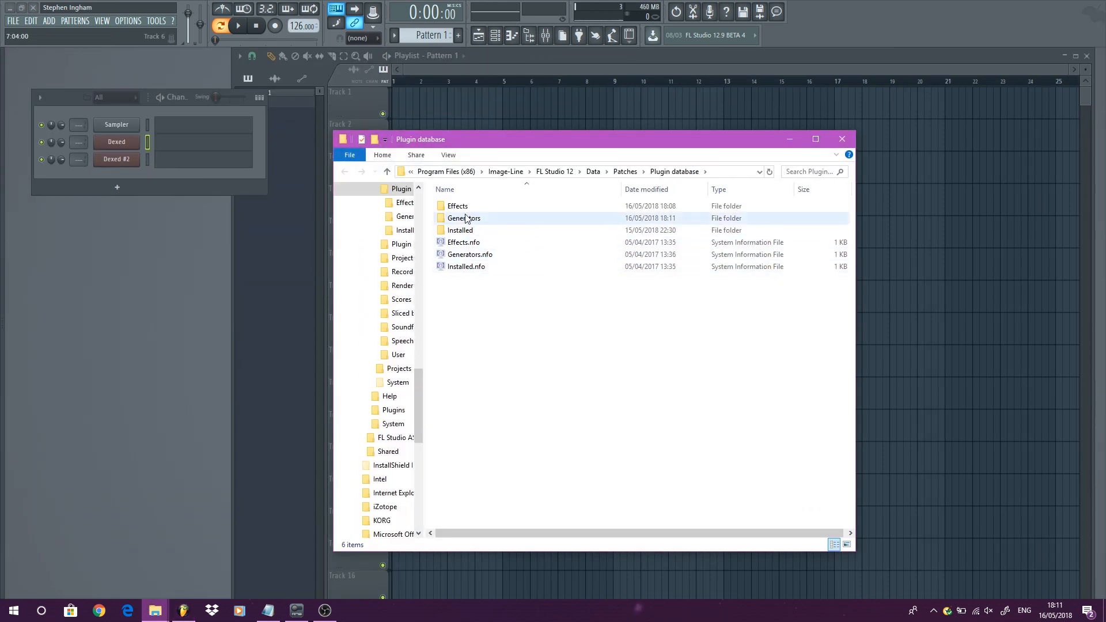
{"action": "double_click", "coordinate": [458, 207]}
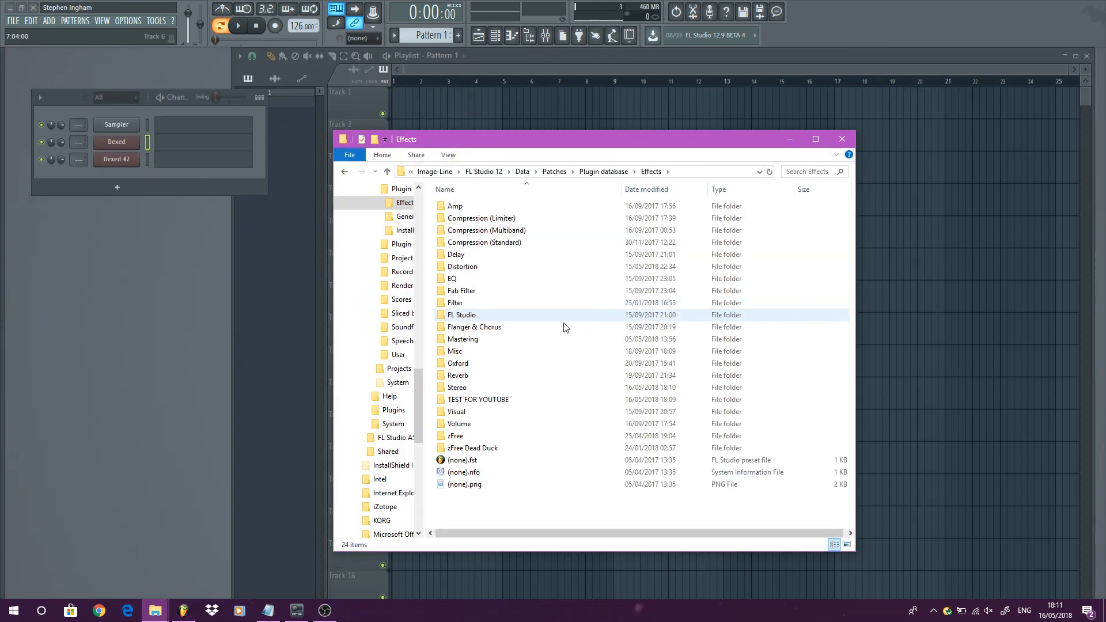
- Delete the TEST FOR YOUTUBE folder from Effects and go back to the plugin database folder
{"action": "right_click", "coordinate": [486, 403]}
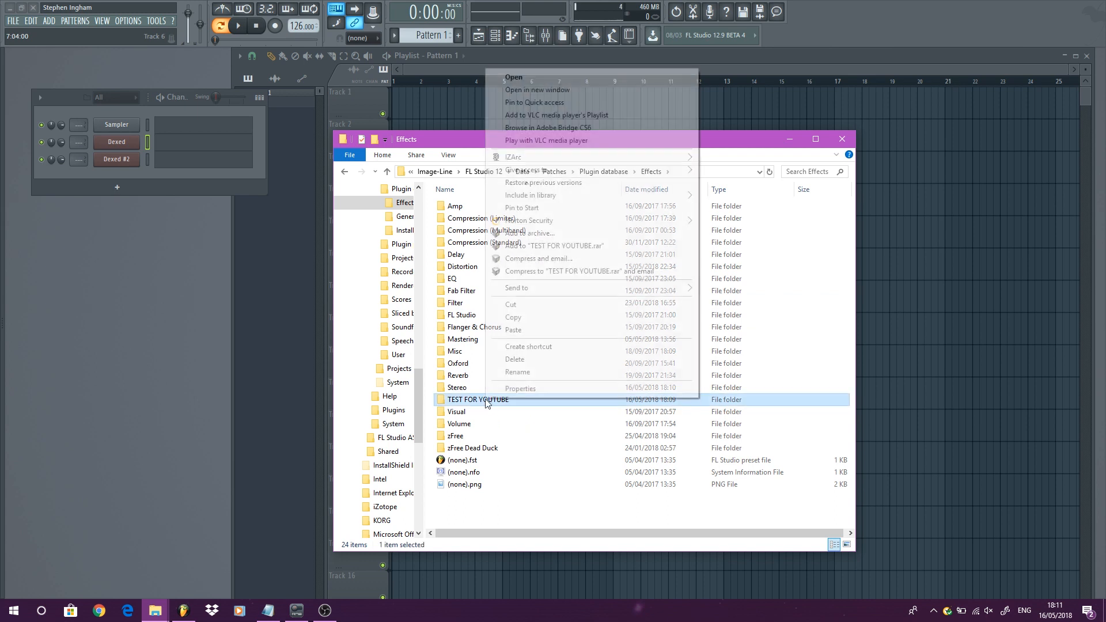
{"action": "left_click", "coordinate": [520, 363]}
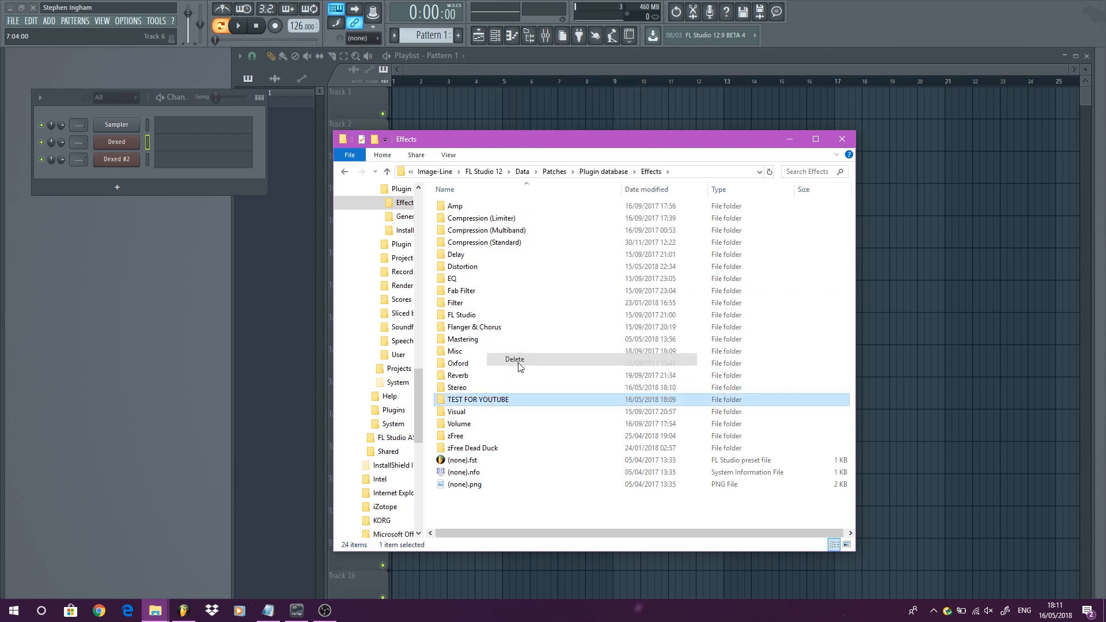
{"action": "left_click", "coordinate": [348, 173]}
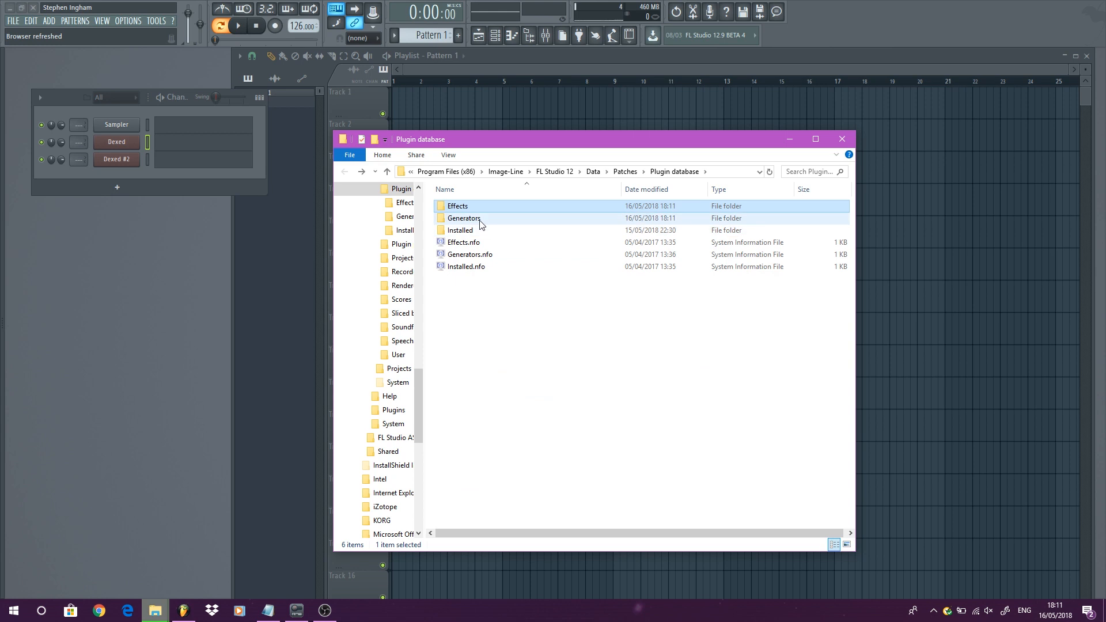
- Delete the TEST VST FOLDER from the Generators folder and close File Explorer
{"action": "double_click", "coordinate": [484, 223]}
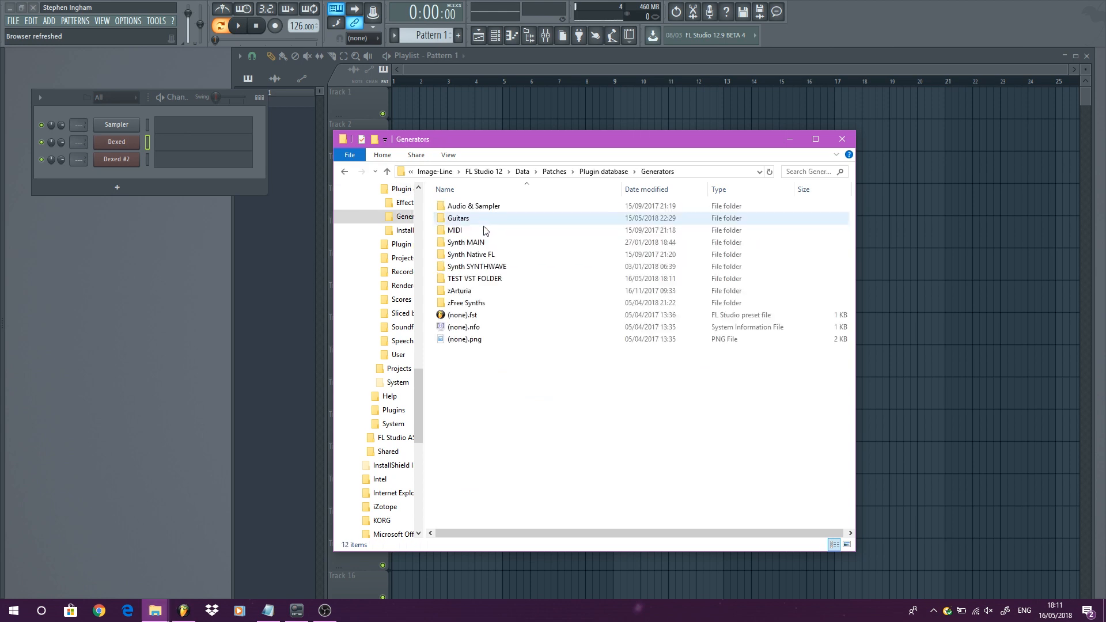
{"action": "right_click", "coordinate": [486, 279]}
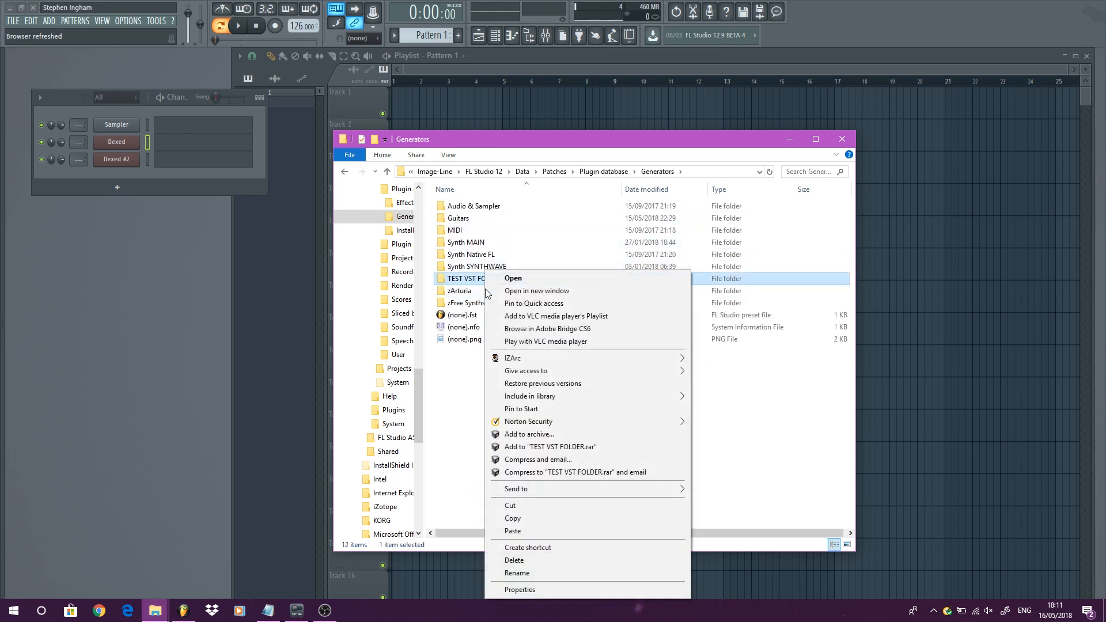
{"action": "left_click", "coordinate": [534, 560]}
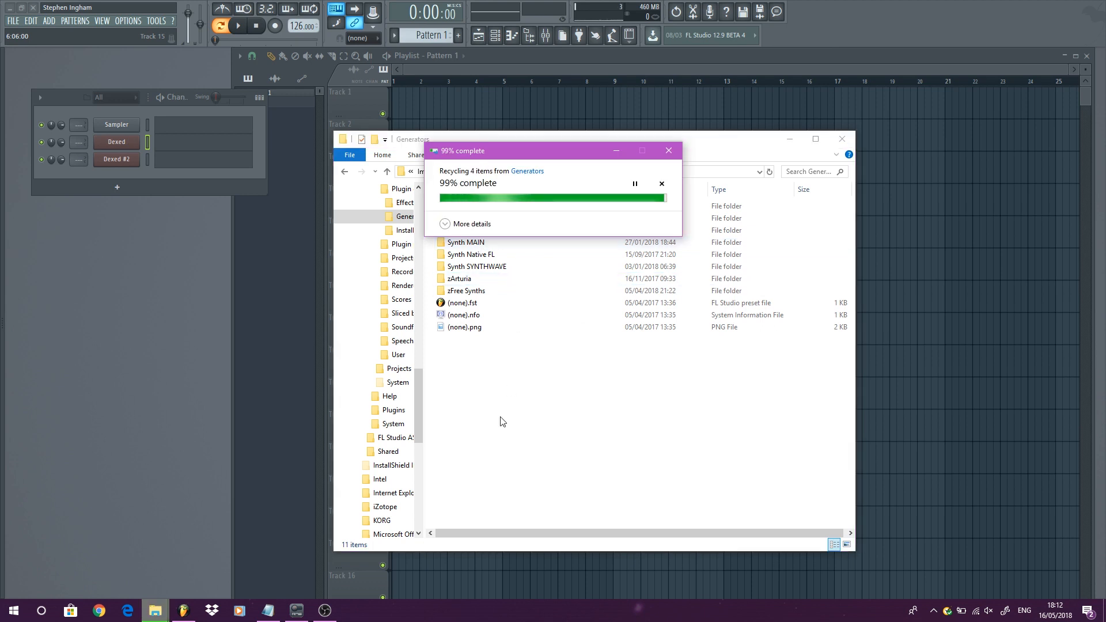
{"action": "left_click", "coordinate": [841, 139]}
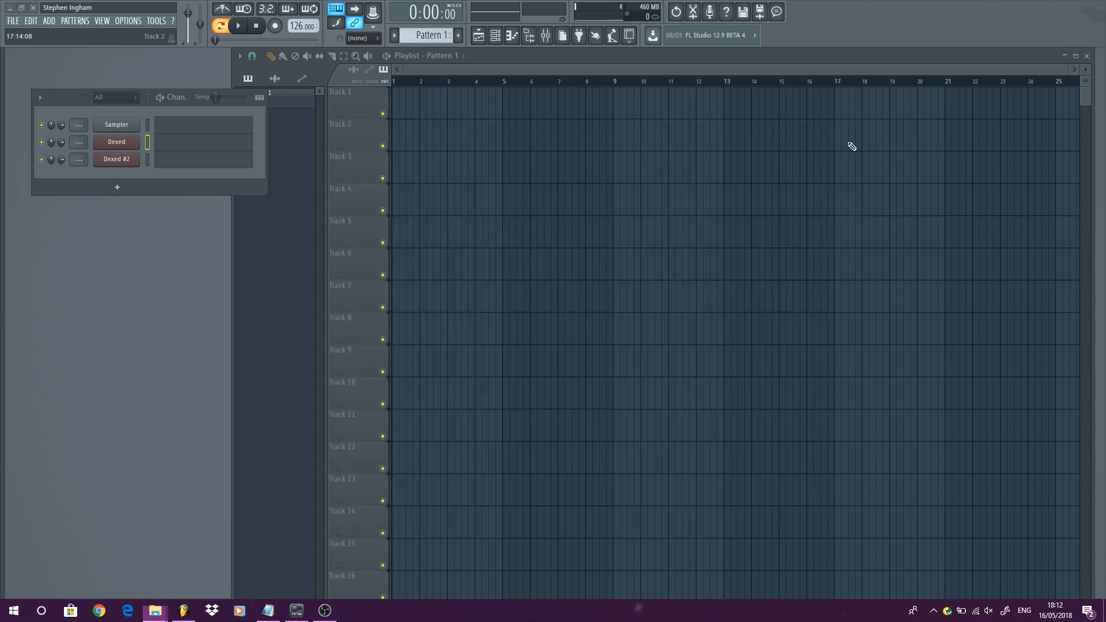
- Check the plugin database browser and the generator categories in the Add menu
{"action": "right_click", "coordinate": [115, 189]}
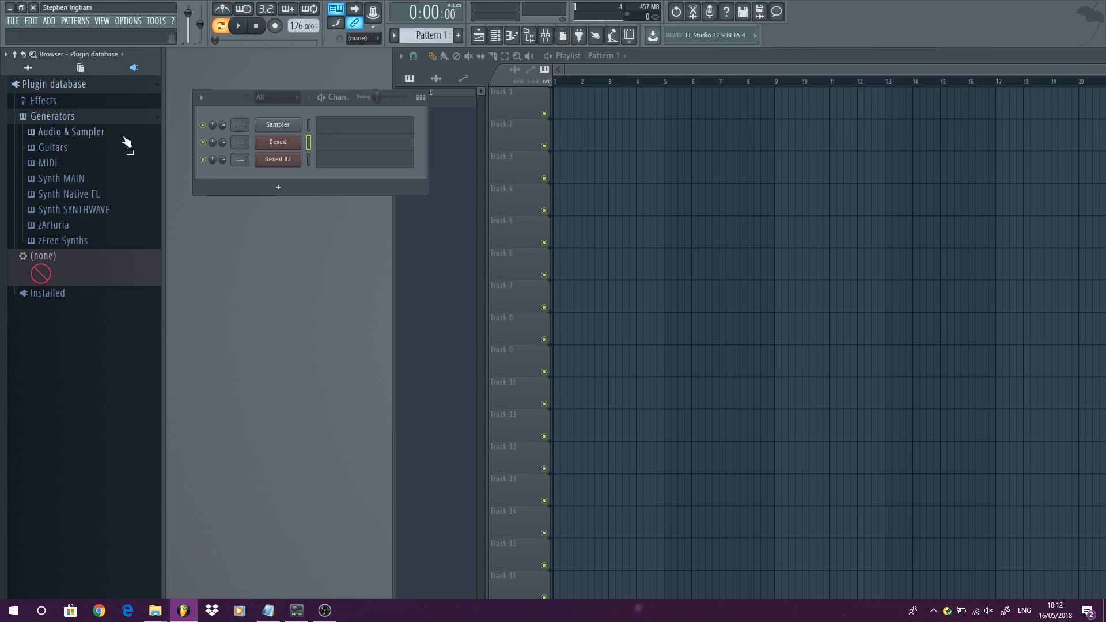
{"action": "key", "text": "alt+F8"}
{"action": "left_click", "coordinate": [49, 21]}
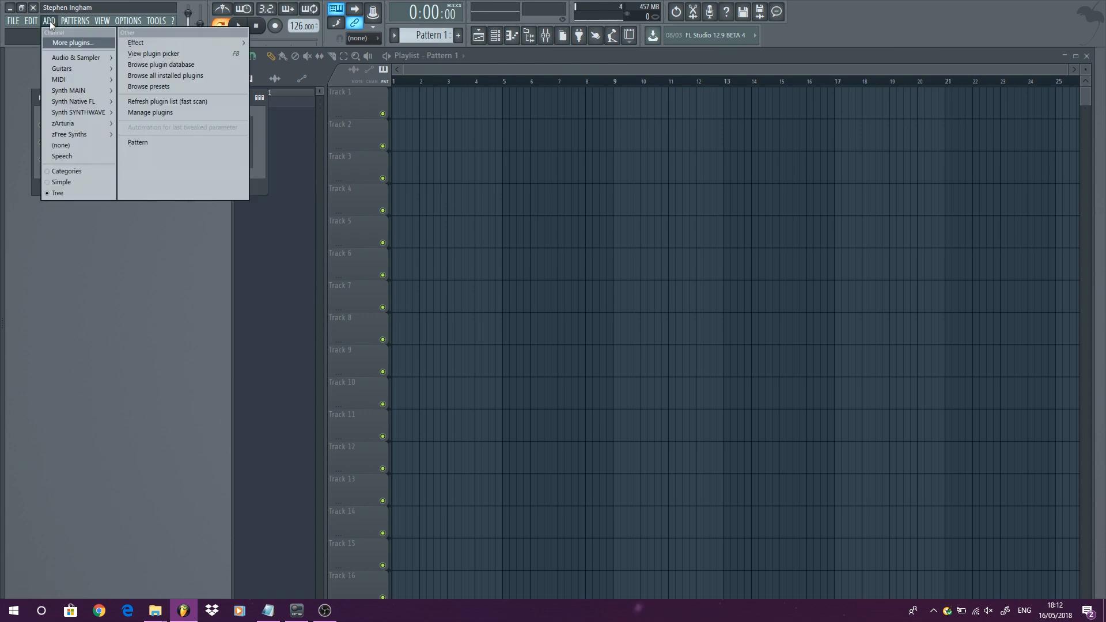
{"action": "mouse_move", "coordinate": [80, 60]}
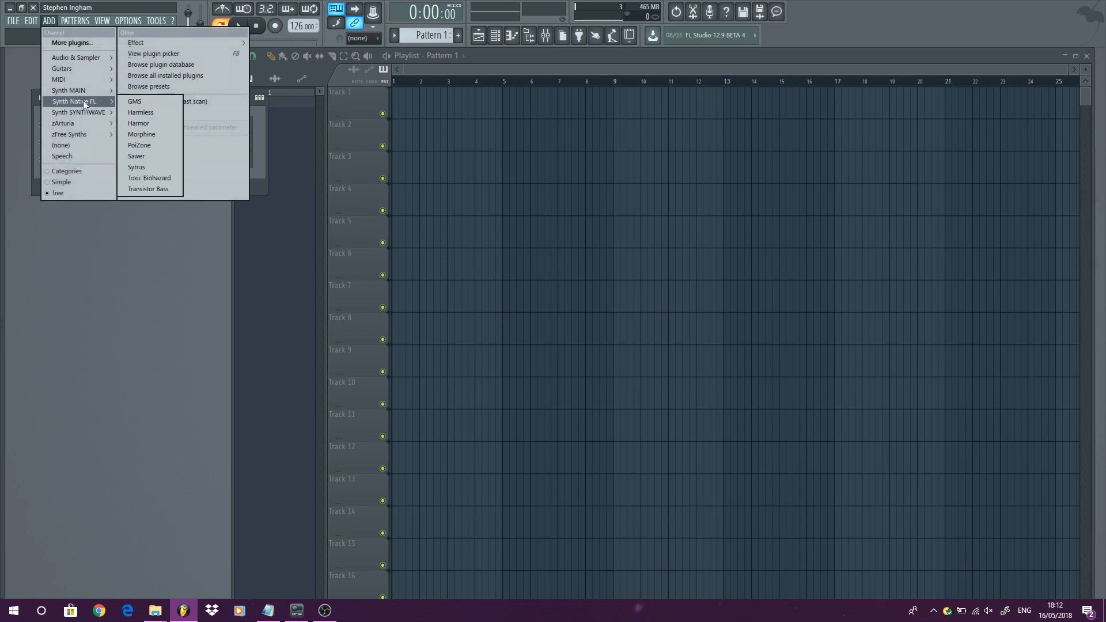
{"action": "mouse_move", "coordinate": [75, 134]}
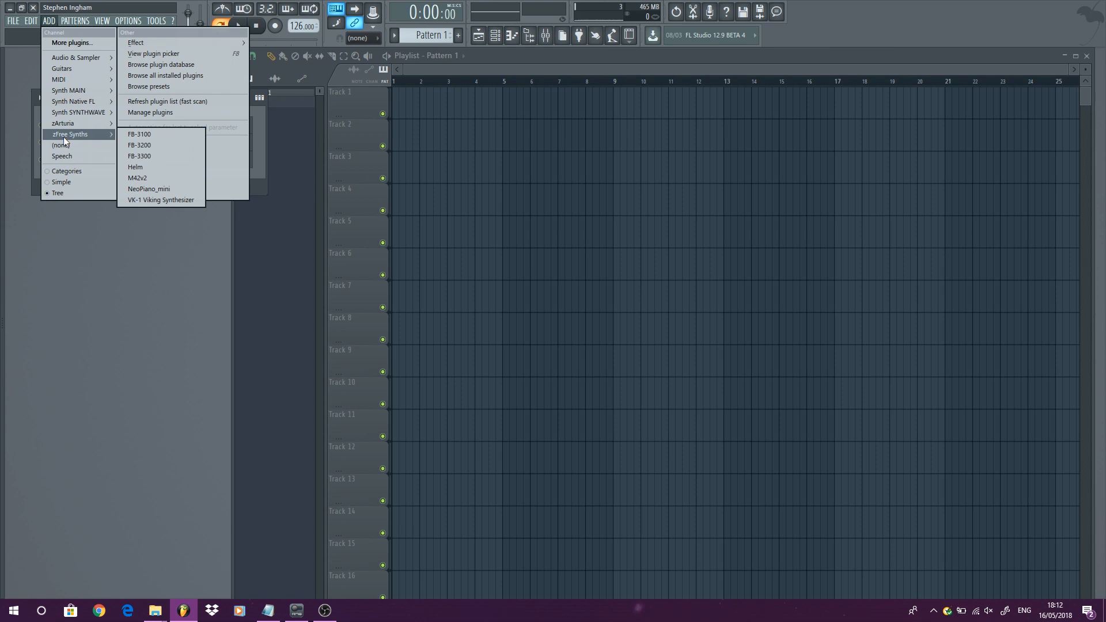
{"action": "left_click", "coordinate": [144, 168]}
- Open the mixer, browse the effect categories offered for an empty insert slot, and close the mixer
{"action": "left_click", "coordinate": [104, 21]}
{"action": "left_click", "coordinate": [115, 76]}
{"action": "left_click", "coordinate": [734, 195]}
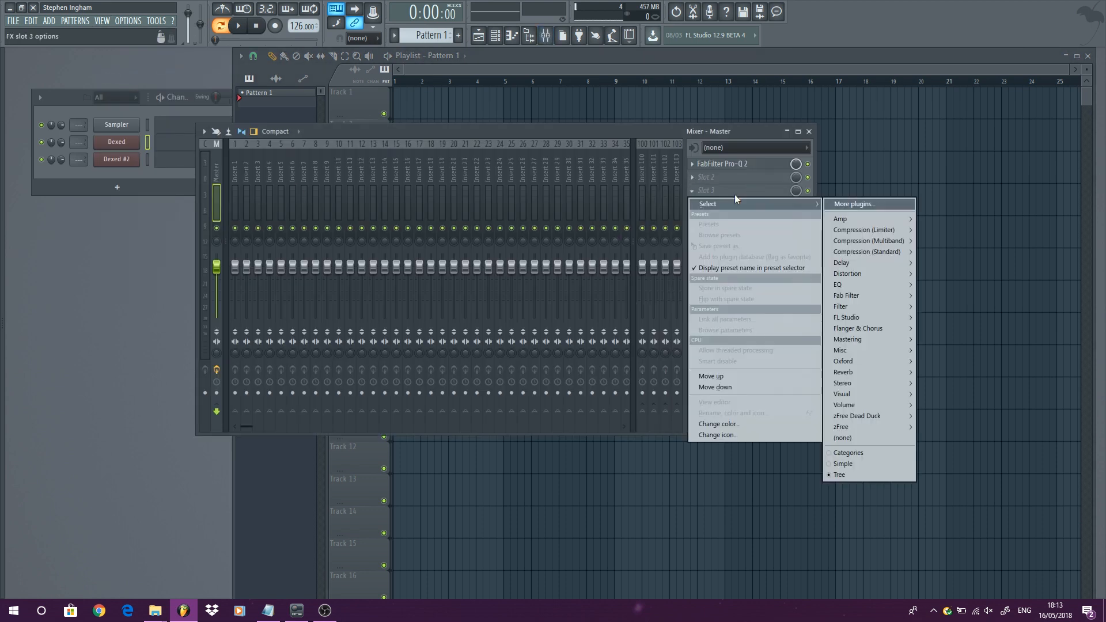
{"action": "mouse_move", "coordinate": [886, 229]}
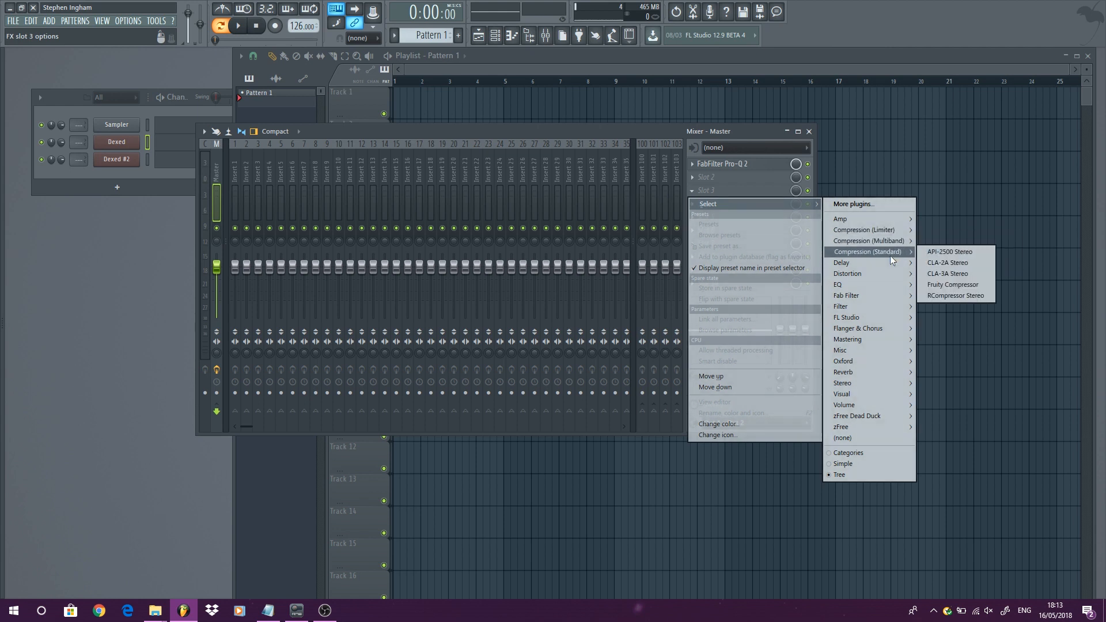
{"action": "mouse_move", "coordinate": [888, 281]}
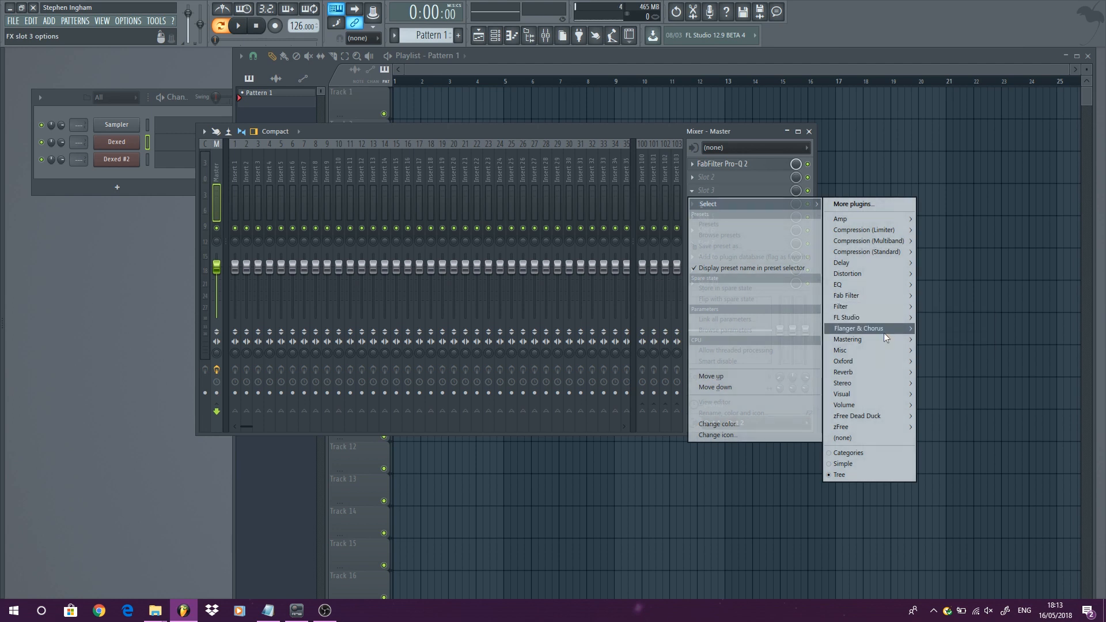
{"action": "mouse_move", "coordinate": [884, 339]}
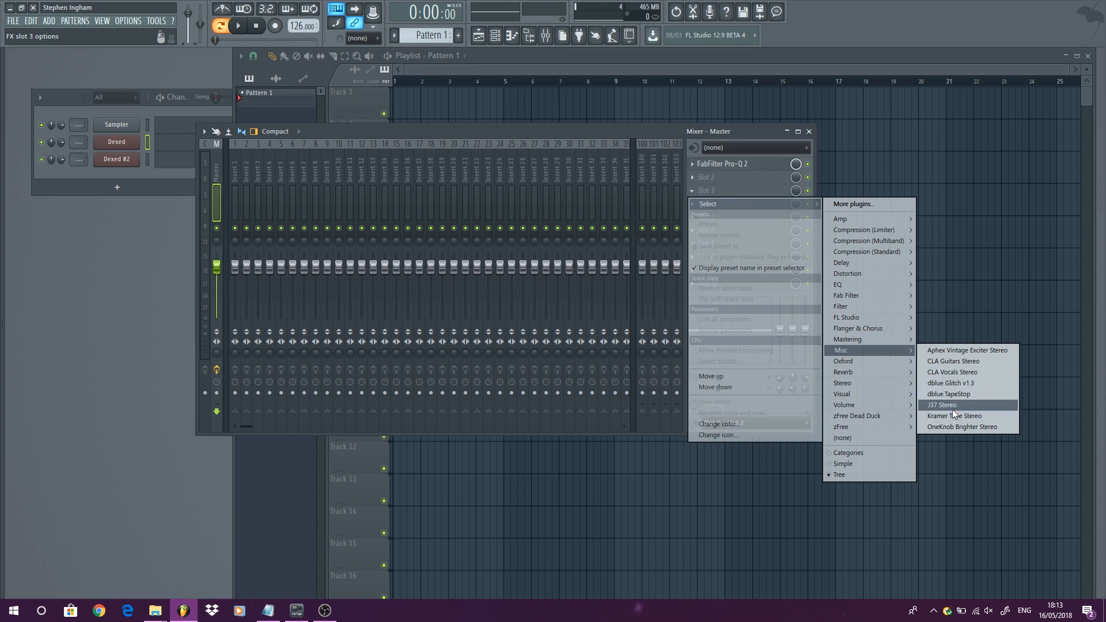
{"action": "mouse_move", "coordinate": [848, 364]}
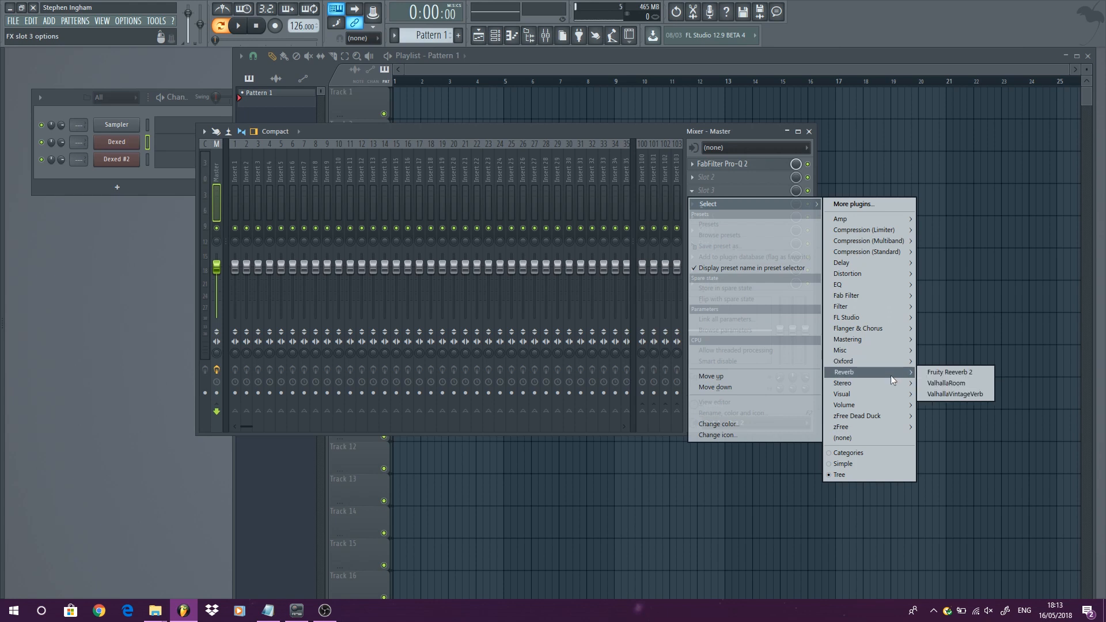
{"action": "mouse_move", "coordinate": [888, 386]}
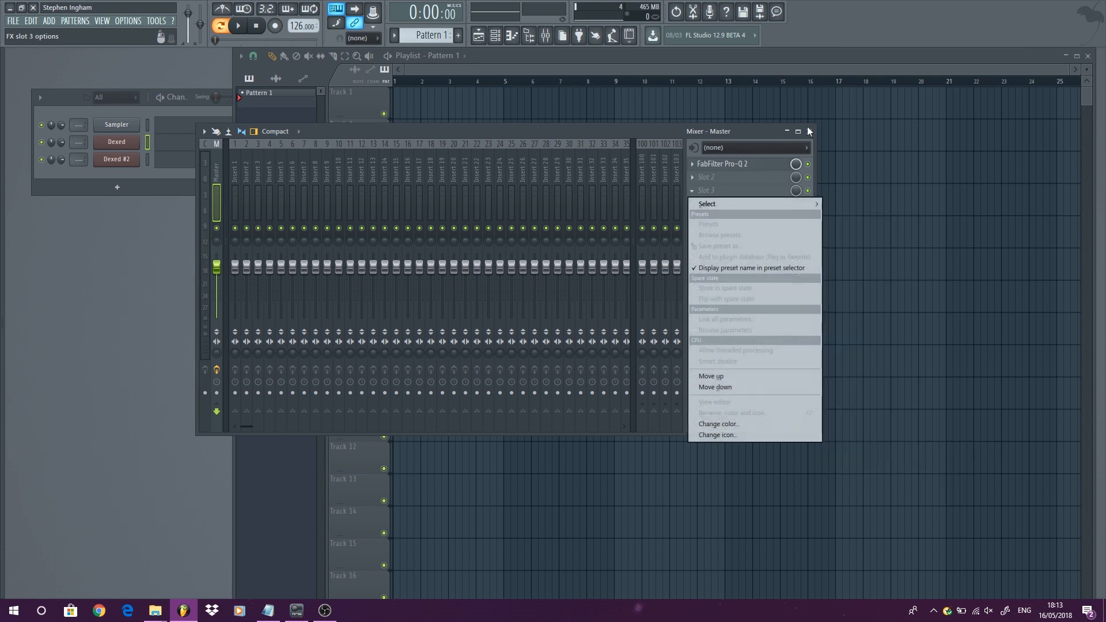
{"action": "left_click", "coordinate": [810, 132]}
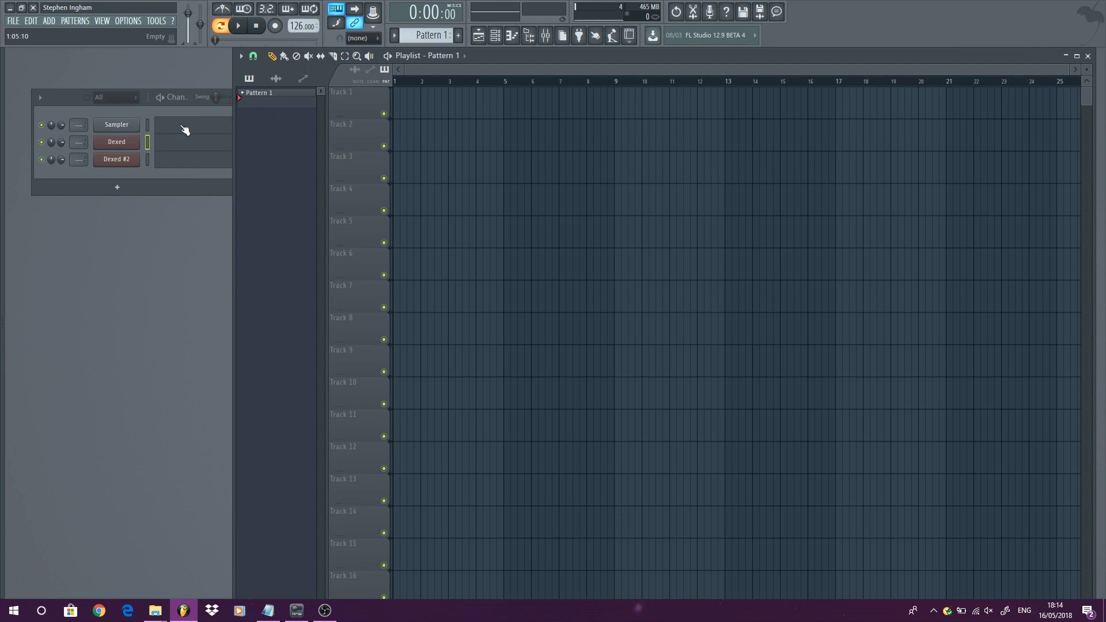
- Replace the Dexed channel with Sylenth1 from the Synth MAIN category
{"action": "right_click", "coordinate": [130, 142]}
{"action": "right_click", "coordinate": [130, 143]}
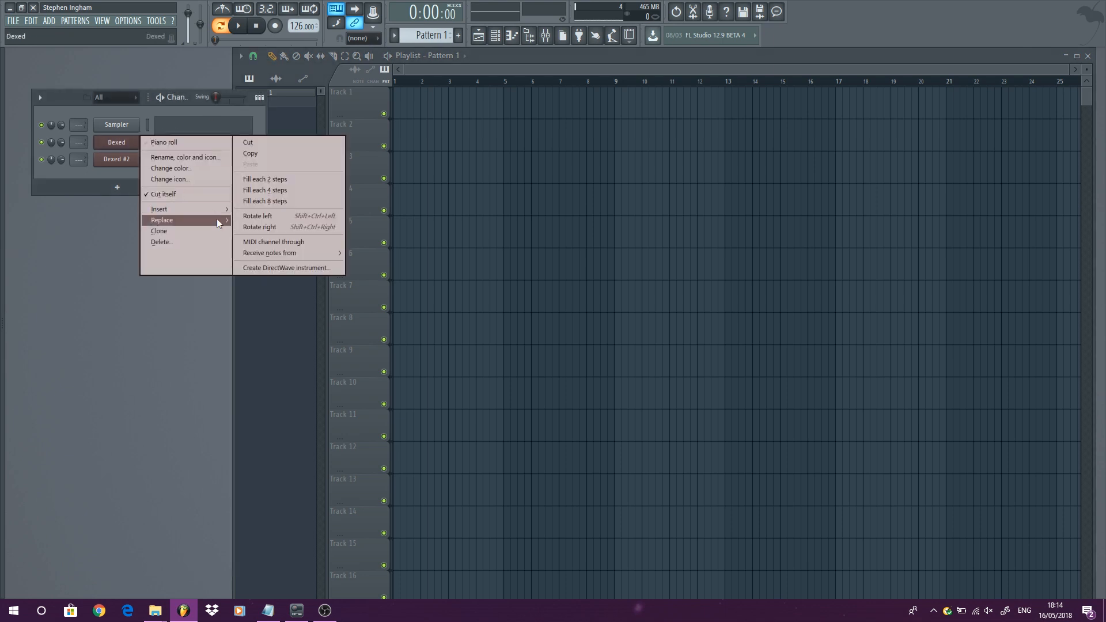
{"action": "mouse_move", "coordinate": [216, 219]}
{"action": "mouse_move", "coordinate": [299, 283]}
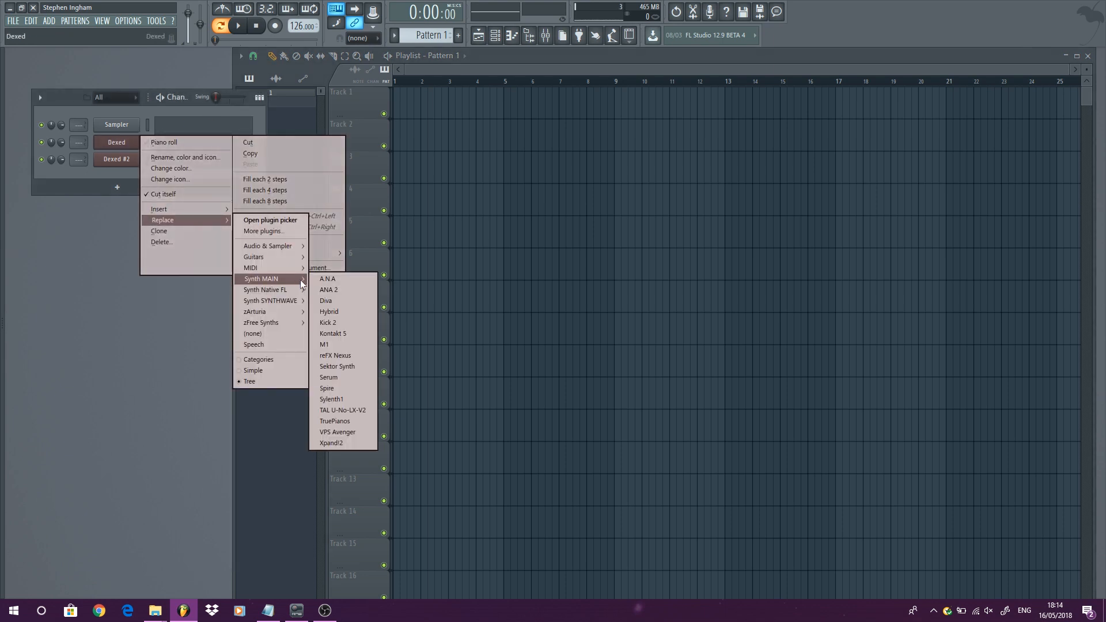
{"action": "left_click", "coordinate": [368, 402]}
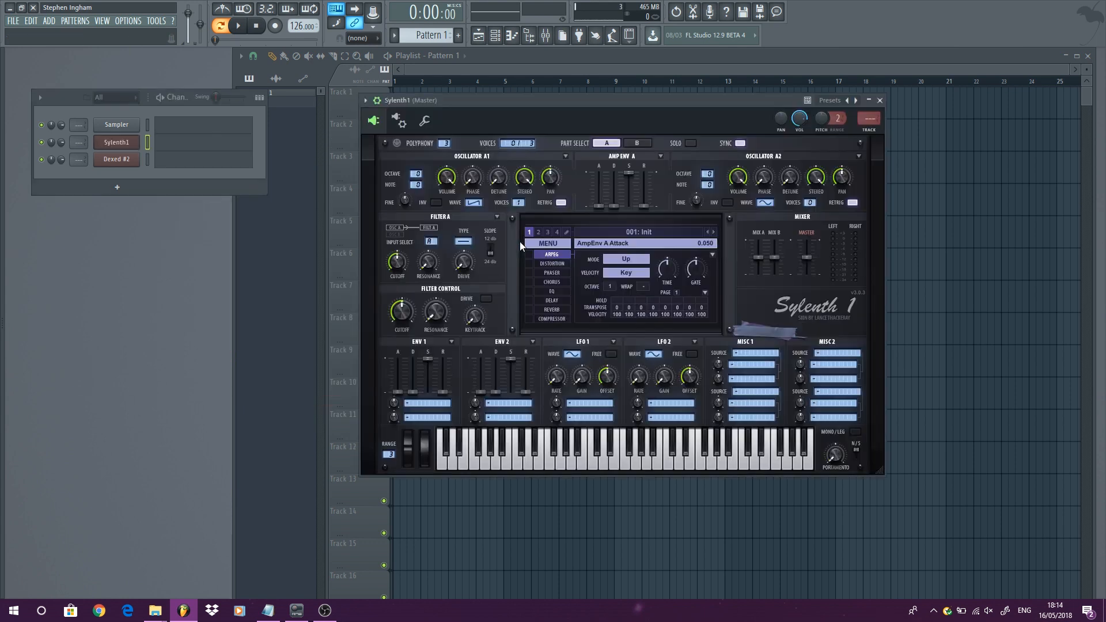
- Load a factory bank in Sylenth1 and choose the LD Cosmic preset
{"action": "left_click", "coordinate": [550, 243]}
{"action": "mouse_move", "coordinate": [598, 267]}
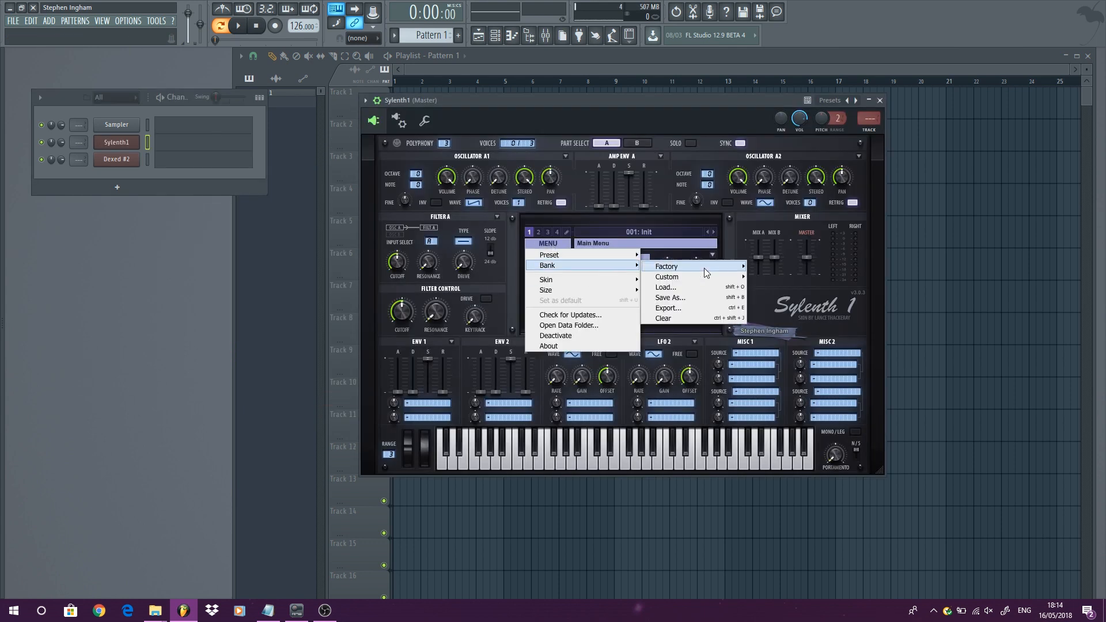
{"action": "mouse_move", "coordinate": [704, 267]}
{"action": "left_click", "coordinate": [827, 152]}
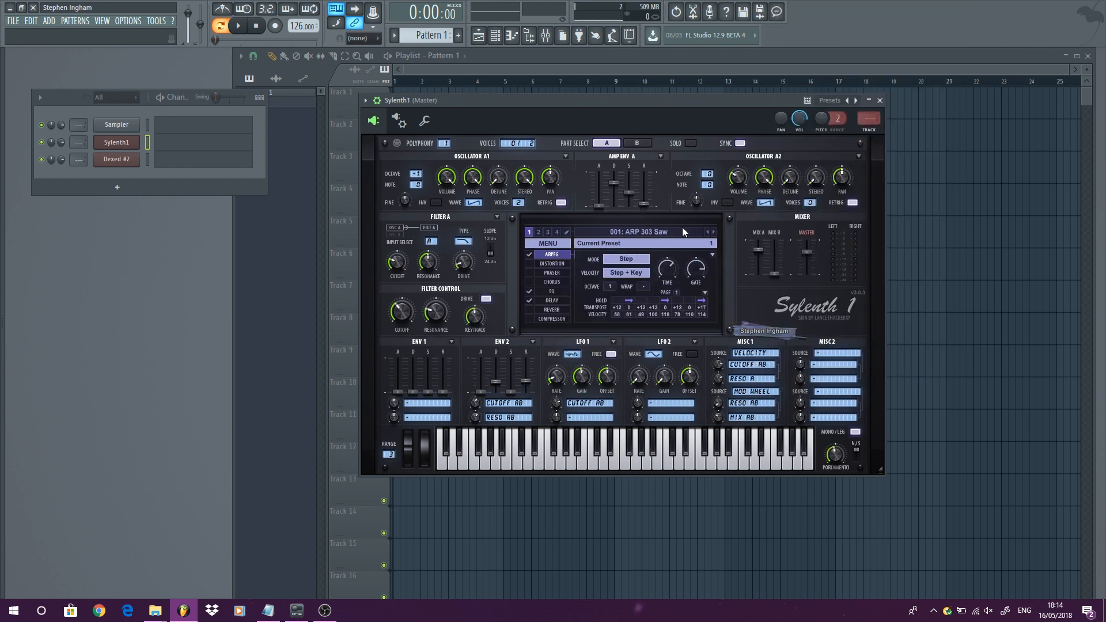
{"action": "left_click", "coordinate": [682, 230]}
{"action": "left_click", "coordinate": [728, 391]}
{"action": "left_click_drag", "start_coordinate": [653, 439], "coordinate": [623, 453]}
- Replace the Dexed #2 channel with Sylenth1 from the Synth MAIN category
{"action": "right_click", "coordinate": [138, 155]}
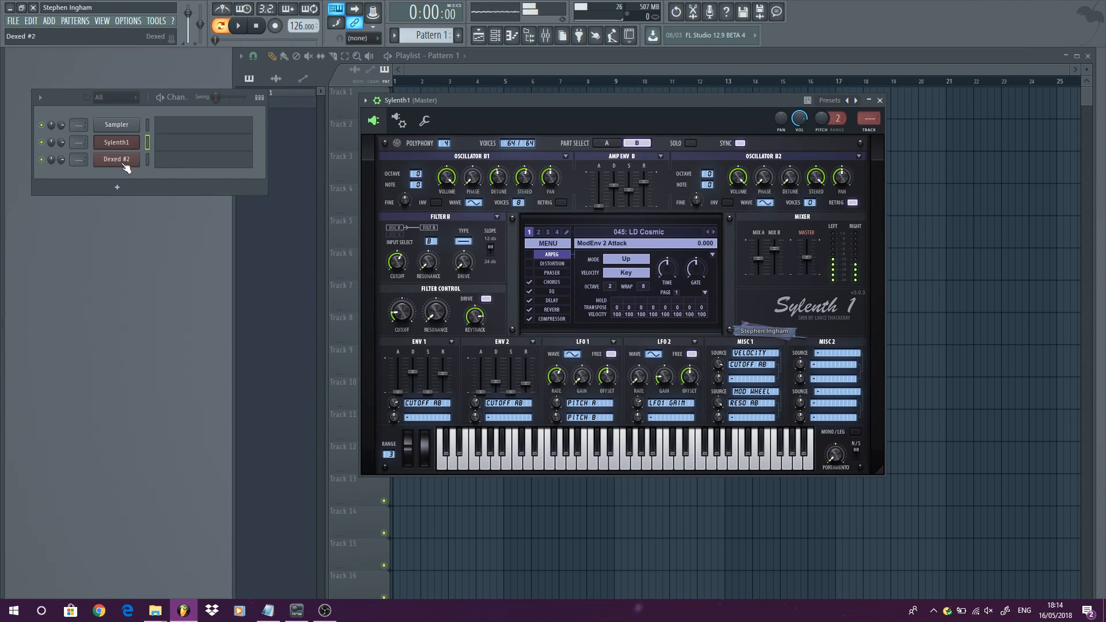
{"action": "mouse_move", "coordinate": [217, 237]}
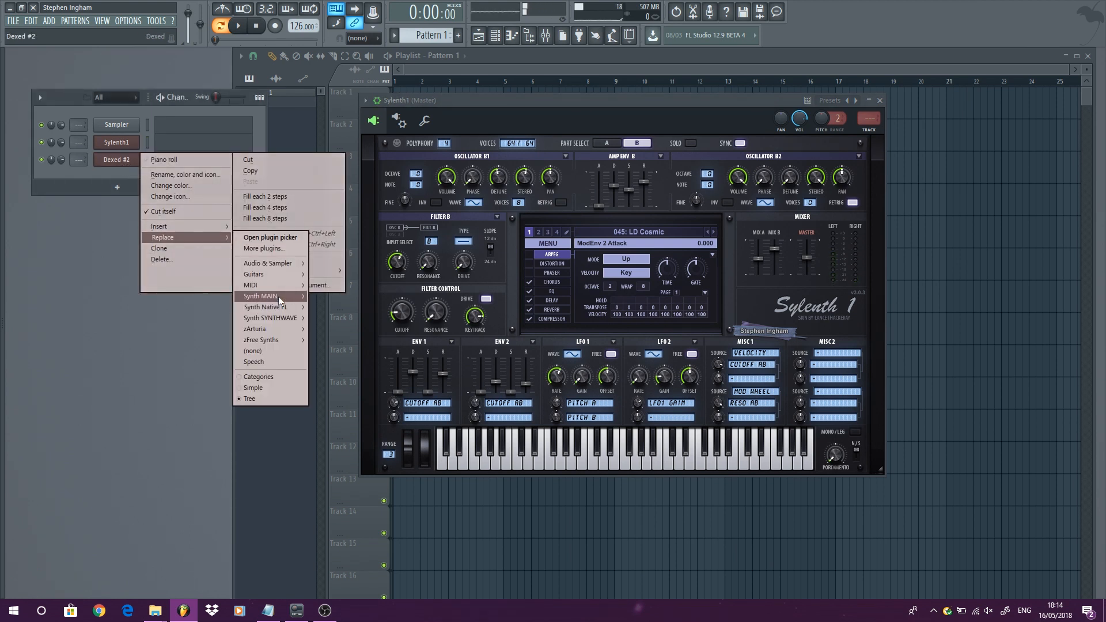
{"action": "mouse_move", "coordinate": [278, 296]}
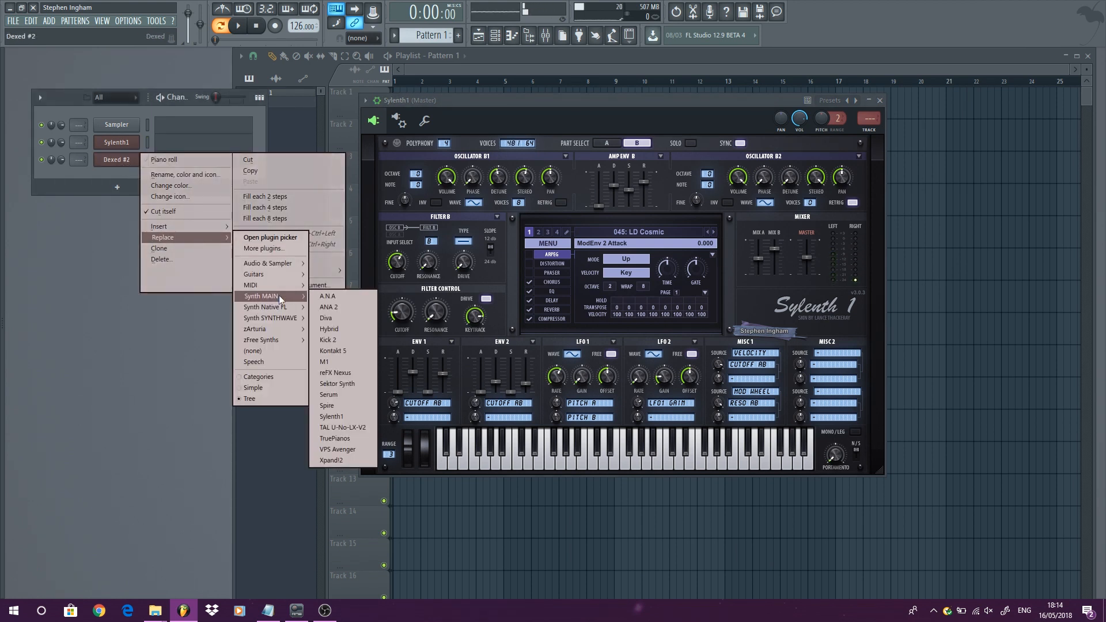
{"action": "left_click", "coordinate": [343, 415]}
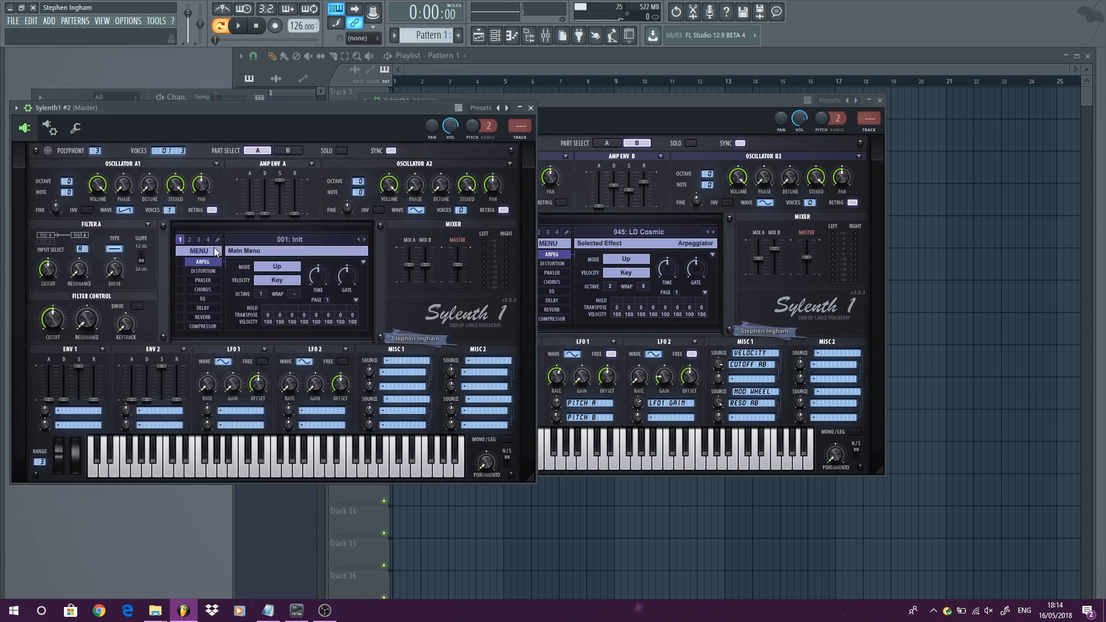
- Load FactoryBank1 in the second Sylenth1, pick the BS Moog Bass preset, and close both Sylenth1 windows
{"action": "left_click", "coordinate": [216, 251]}
{"action": "mouse_move", "coordinate": [267, 275]}
{"action": "mouse_move", "coordinate": [364, 275]}
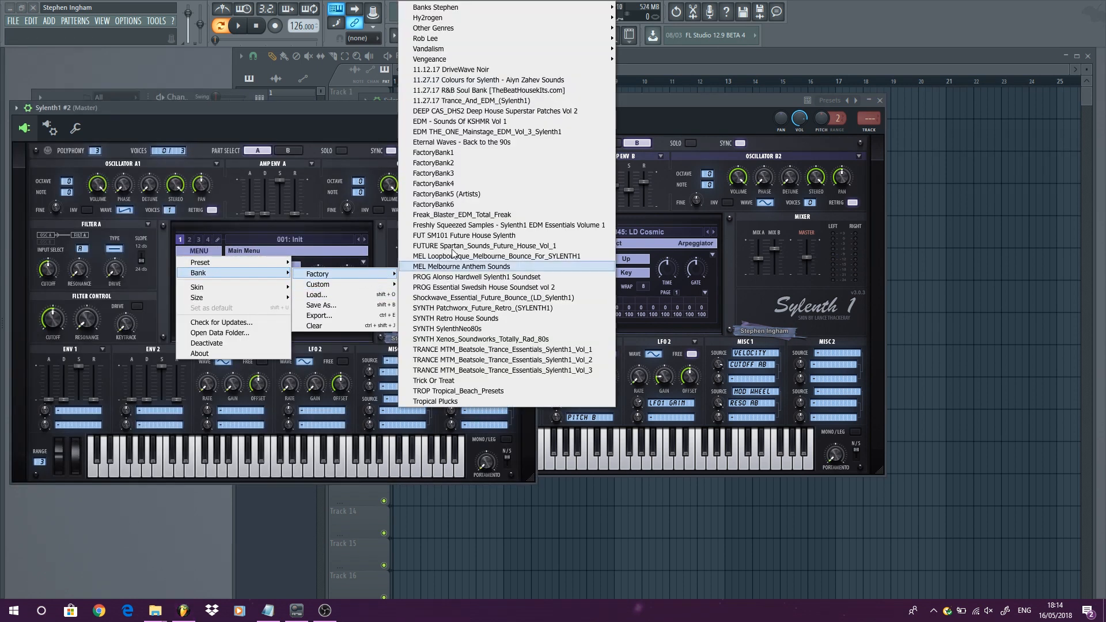
{"action": "left_click", "coordinate": [479, 152]}
{"action": "left_click", "coordinate": [316, 238]}
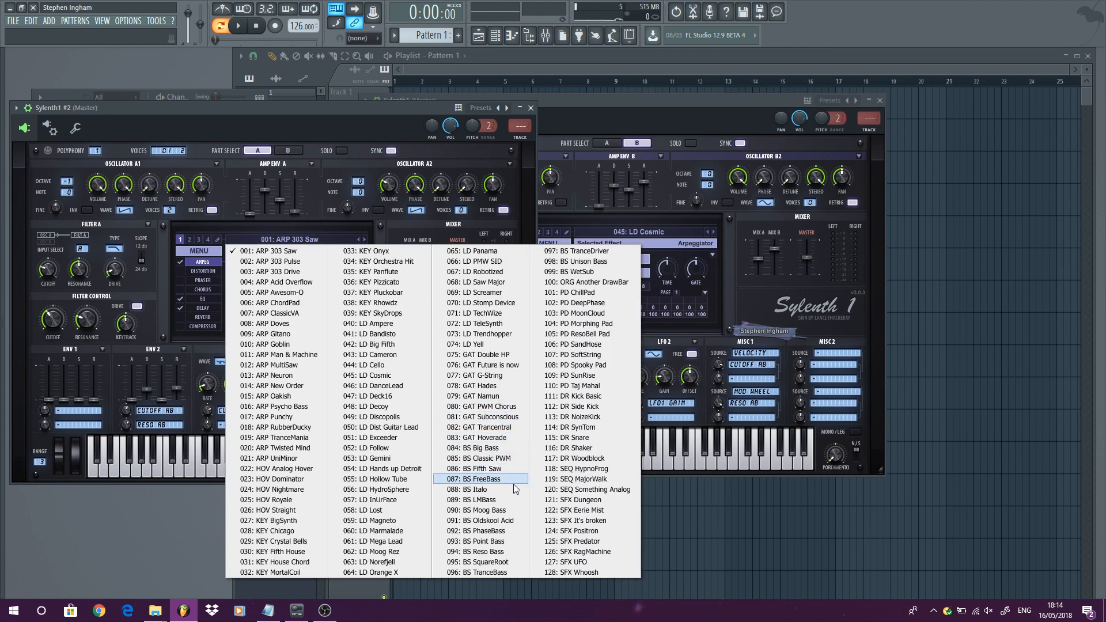
{"action": "left_click", "coordinate": [513, 510]}
{"action": "left_click", "coordinate": [530, 107]}
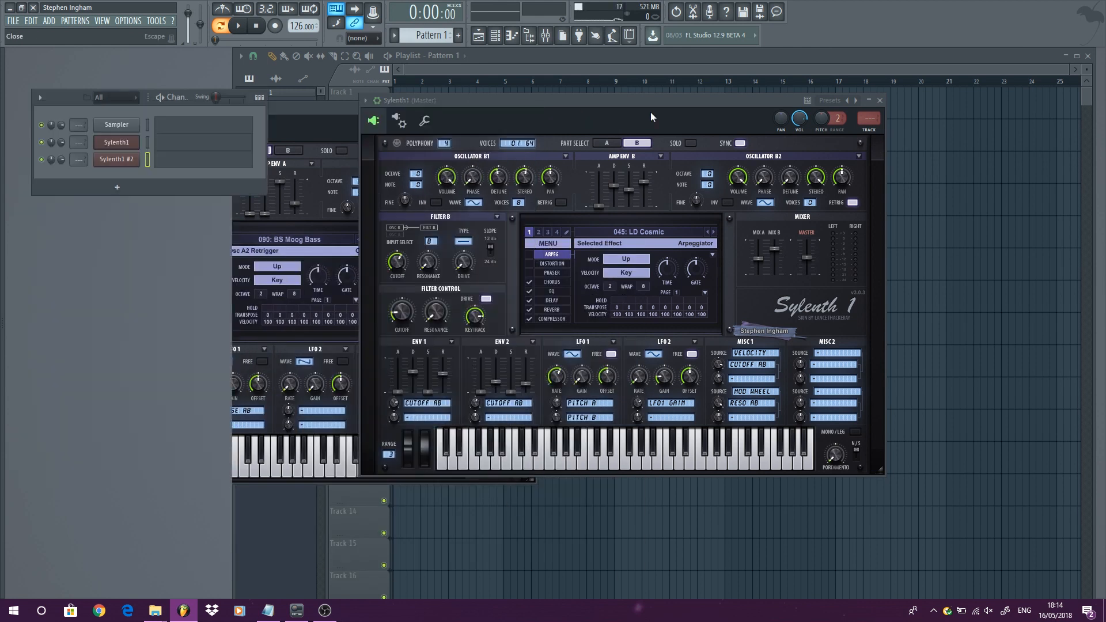
{"action": "left_click", "coordinate": [880, 100]}
- Open the piano roll for Sylenth1 #2 and place six F4 notes across the first bar
{"action": "right_click", "coordinate": [129, 162]}
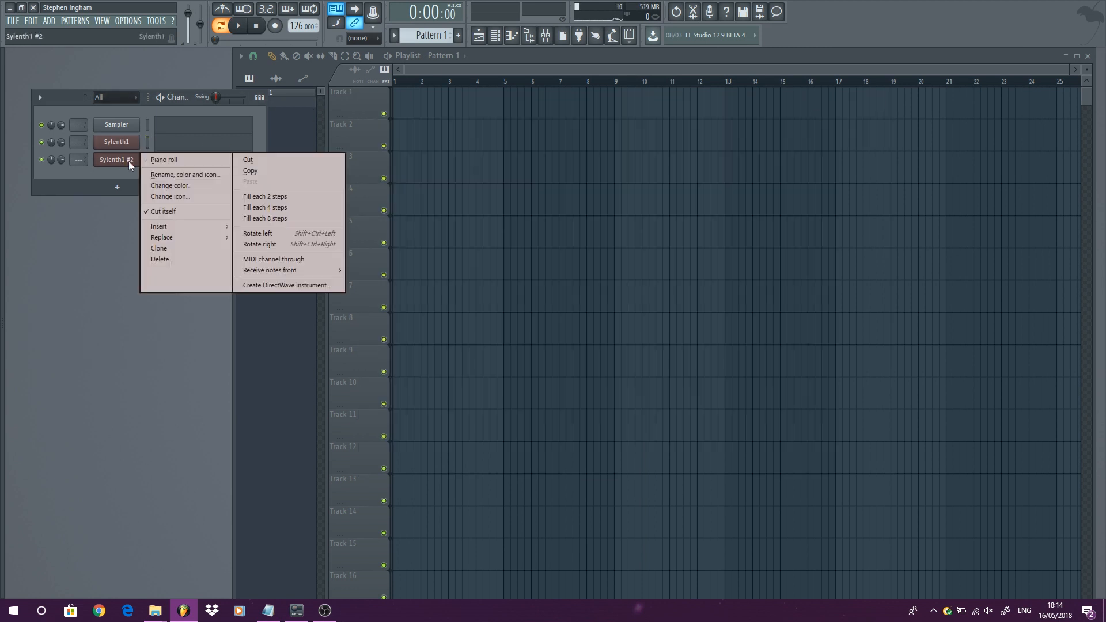
{"action": "left_click", "coordinate": [161, 160]}
{"action": "left_click", "coordinate": [44, 391]}
{"action": "scroll", "coordinate": [54, 392], "scroll_direction": "down", "scroll_amount": 4}
{"action": "left_click", "coordinate": [54, 397]}
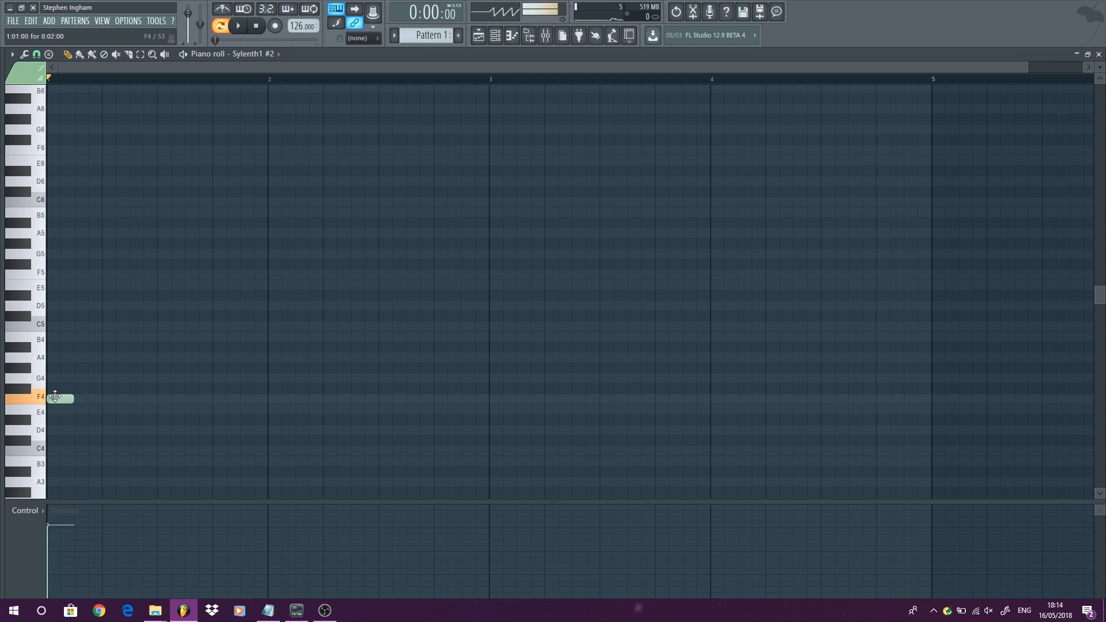
{"action": "left_click", "coordinate": [95, 399]}
{"action": "left_click", "coordinate": [137, 399]}
{"action": "left_click", "coordinate": [165, 400]}
{"action": "left_click", "coordinate": [205, 399]}
{"action": "left_click", "coordinate": [247, 399]}
{"action": "key", "text": "ctrl+a"}
{"action": "left_click_drag", "start_coordinate": [59, 395], "coordinate": [281, 375]}
{"action": "left_click", "coordinate": [335, 439], "text": "ctrl"}
{"action": "right_click", "coordinate": [478, 378]}
{"action": "right_click", "coordinate": [262, 398]}
{"action": "right_click", "coordinate": [282, 379]}
{"action": "right_click", "coordinate": [324, 378]}
{"action": "right_click", "coordinate": [364, 379]}
{"action": "right_click", "coordinate": [393, 379]}
{"action": "right_click", "coordinate": [433, 377]}
{"action": "left_click", "coordinate": [247, 400]}
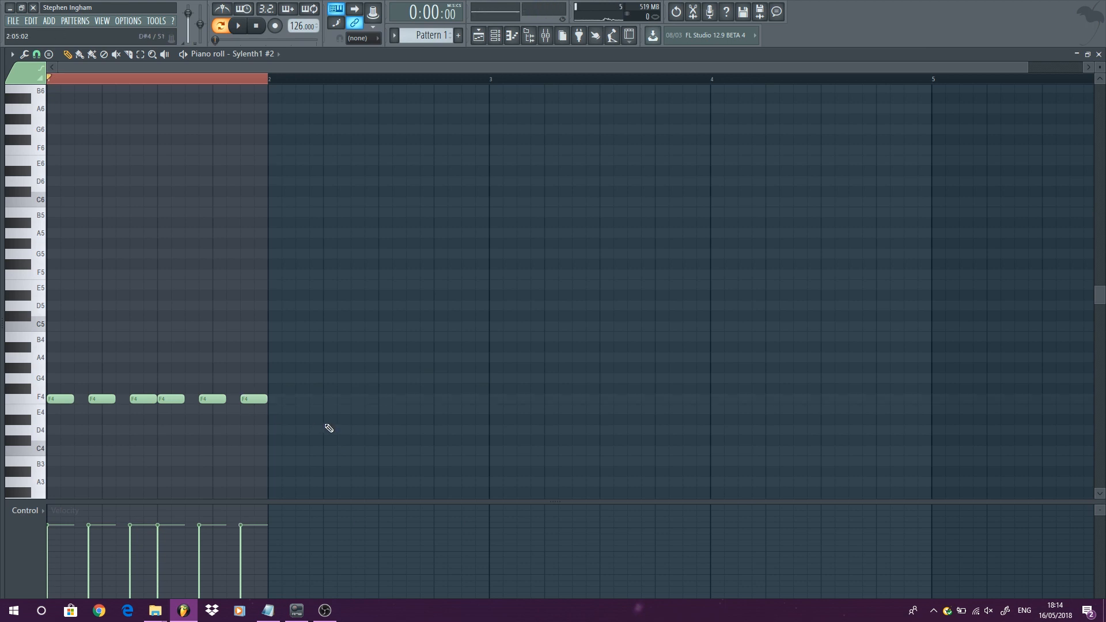
- Duplicate the F4 notes as rising G4 and A4 phrases across bars 2 to 4
{"action": "key", "text": "ctrl+a"}
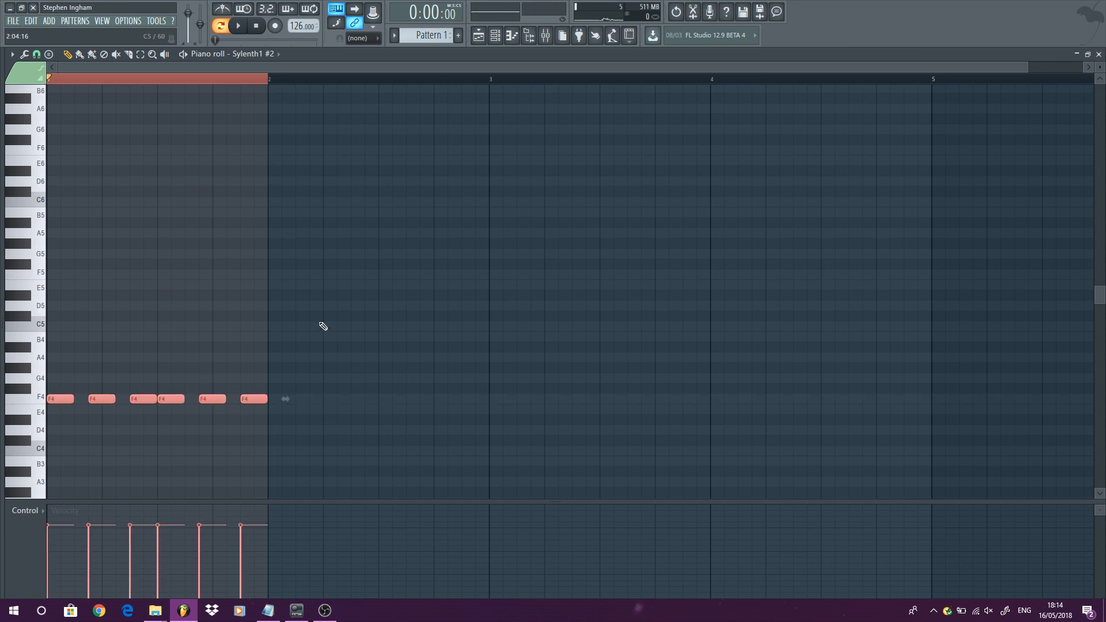
{"action": "left_click_drag", "start_coordinate": [56, 399], "coordinate": [716, 345]}
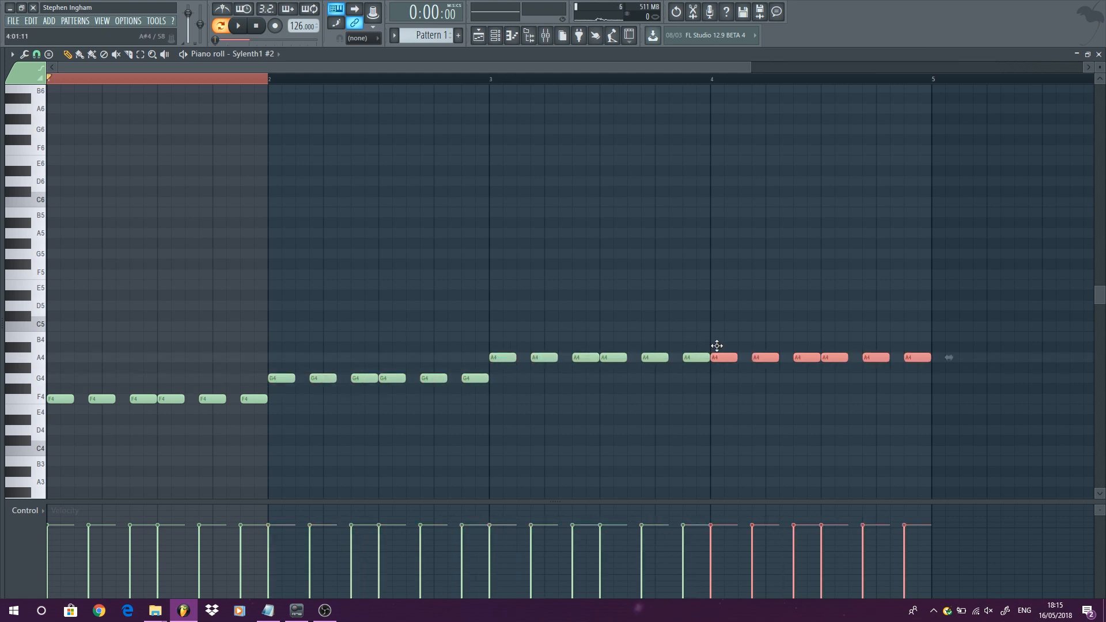
- Play back the pattern and stop playback
{"action": "left_click", "coordinate": [239, 26]}
{"action": "left_click", "coordinate": [427, 205], "text": "ctrl"}
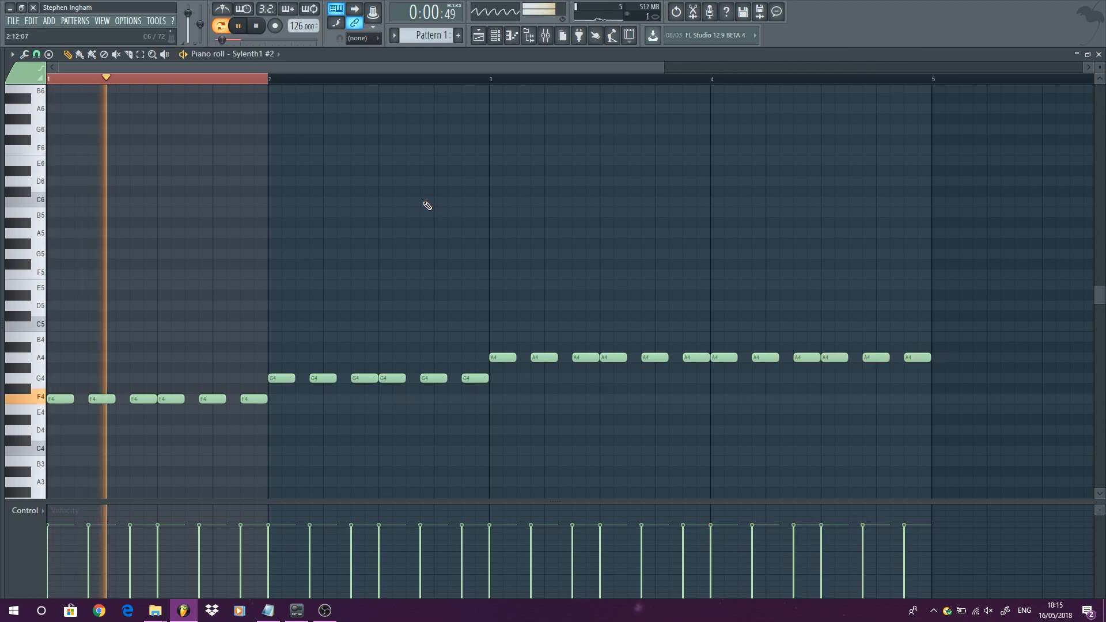
{"action": "scroll", "coordinate": [427, 205], "scroll_direction": "down", "scroll_amount": 1}
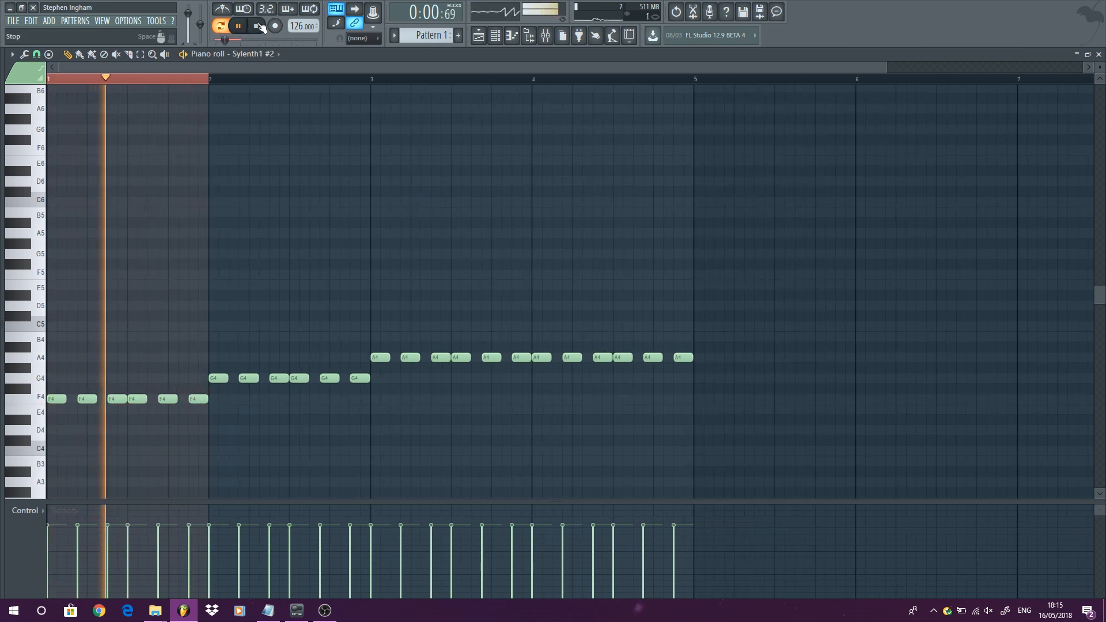
{"action": "key", "text": "space"}
- Play back the first two bars of the Sylenth1 #2 pattern as a loop, stop, and clear the selection
{"action": "left_click_drag", "start_coordinate": [53, 84], "coordinate": [371, 115]}
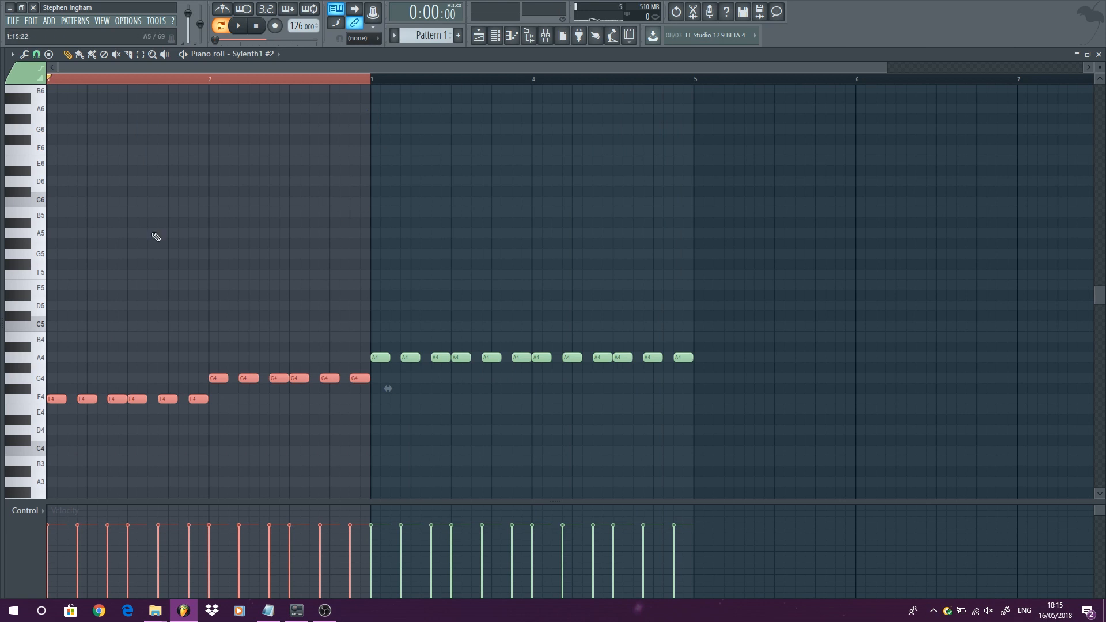
{"action": "key", "text": "space"}
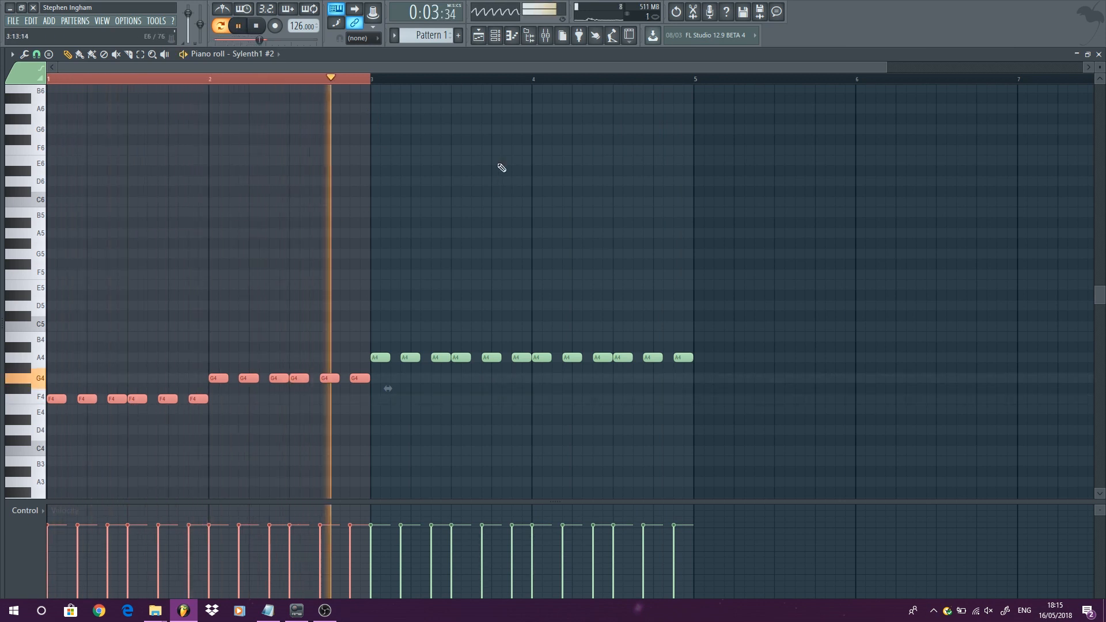
{"action": "key", "text": "space"}
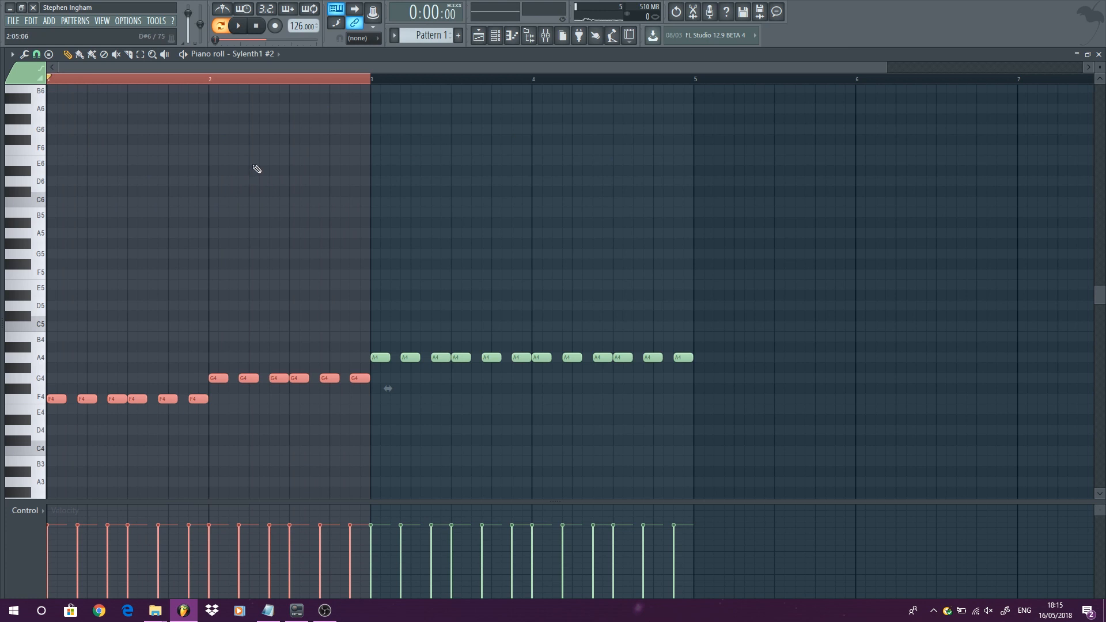
{"action": "key", "text": "ctrl+d"}
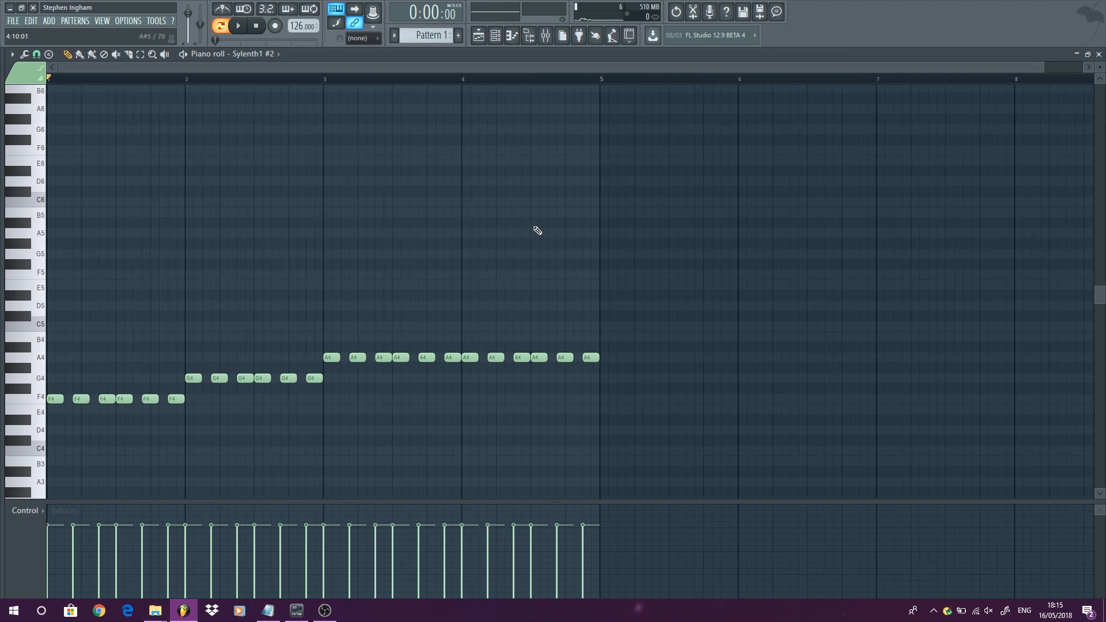
- Open Sylenth1's piano roll and place five C6 notes ending on a B5 note across the first bar
{"action": "left_click", "coordinate": [1098, 54]}
{"action": "right_click", "coordinate": [139, 137]}
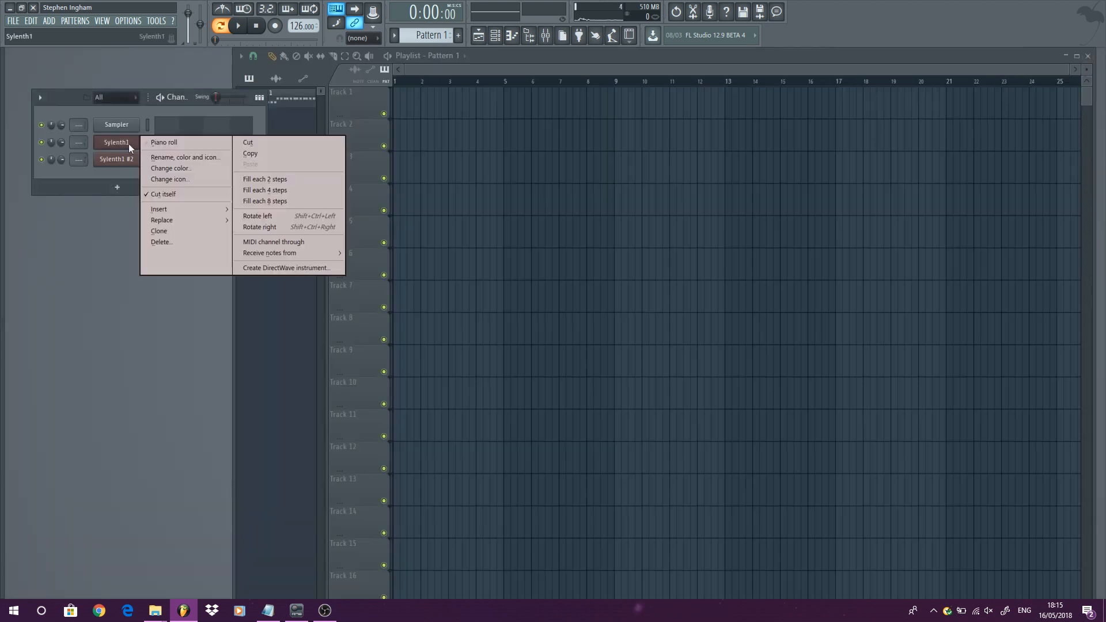
{"action": "left_click", "coordinate": [170, 143]}
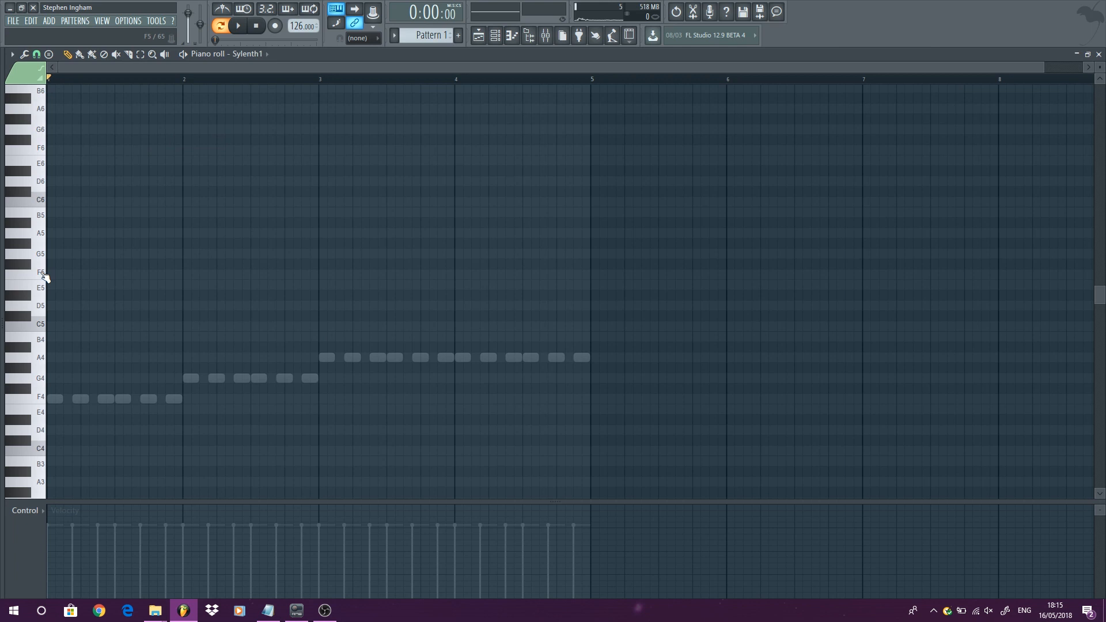
{"action": "left_click", "coordinate": [51, 204]}
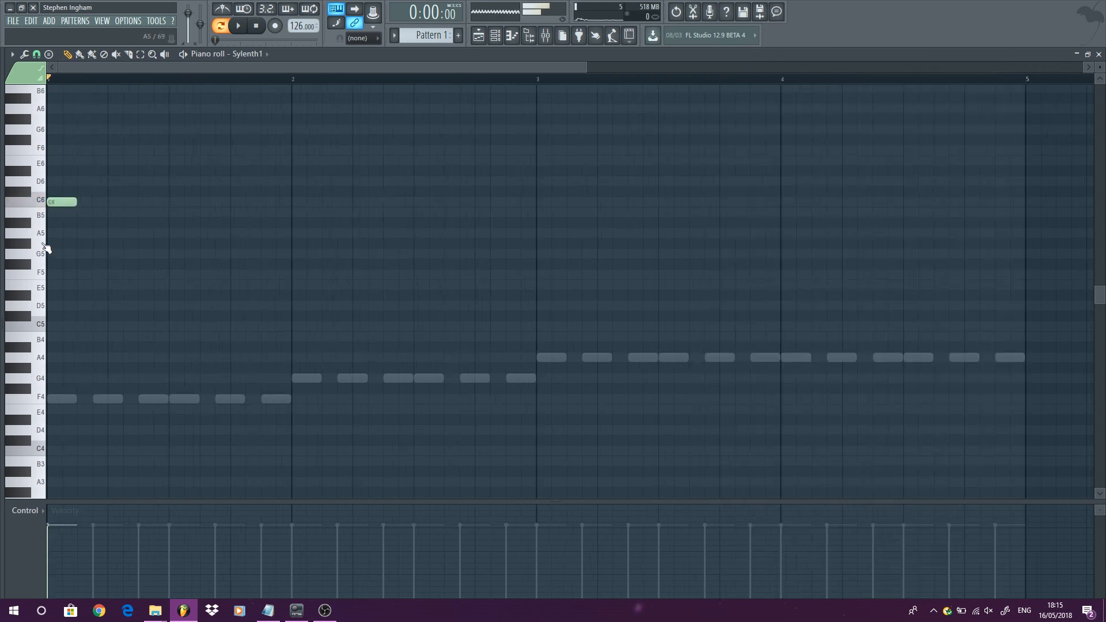
{"action": "left_click", "coordinate": [102, 203]}
{"action": "left_click", "coordinate": [154, 204]}
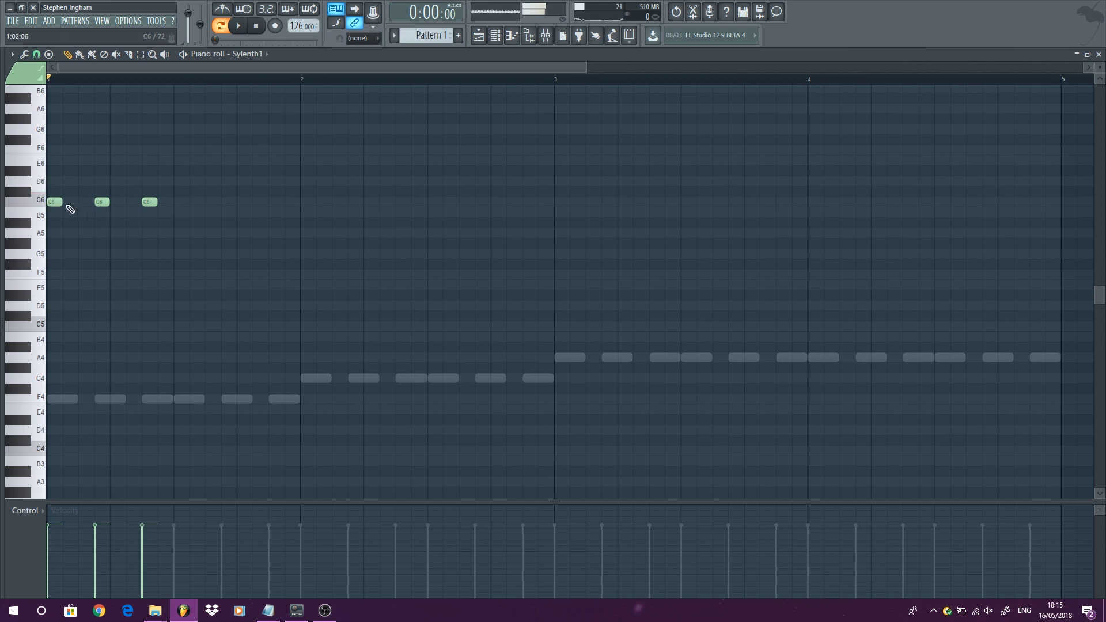
{"action": "left_click", "coordinate": [179, 202]}
{"action": "left_click", "coordinate": [228, 203]}
{"action": "left_click", "coordinate": [276, 212]}
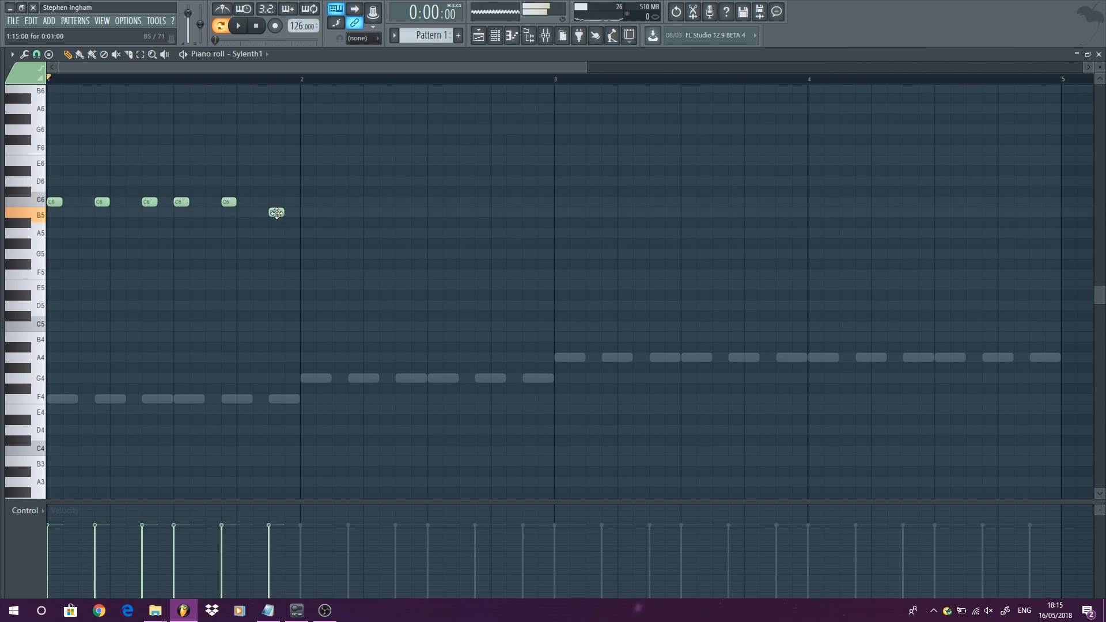
- Repeat the phrase in bar 2 with five C6 notes ending on a B5 note
{"action": "left_click", "coordinate": [308, 202]}
{"action": "left_click", "coordinate": [356, 202]}
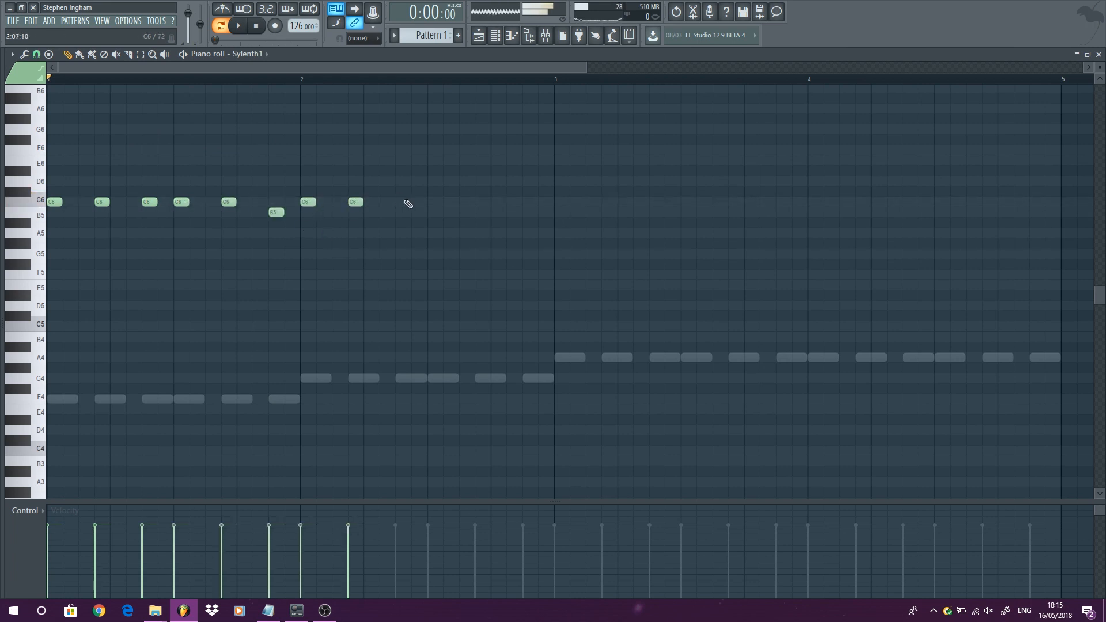
{"action": "left_click", "coordinate": [403, 202]}
{"action": "left_click", "coordinate": [434, 202]}
{"action": "left_click", "coordinate": [482, 202]}
{"action": "left_click", "coordinate": [530, 213]}
- Lower Sylenth1's channel volume to about 58% and reopen its piano roll
{"action": "left_click", "coordinate": [1099, 54]}
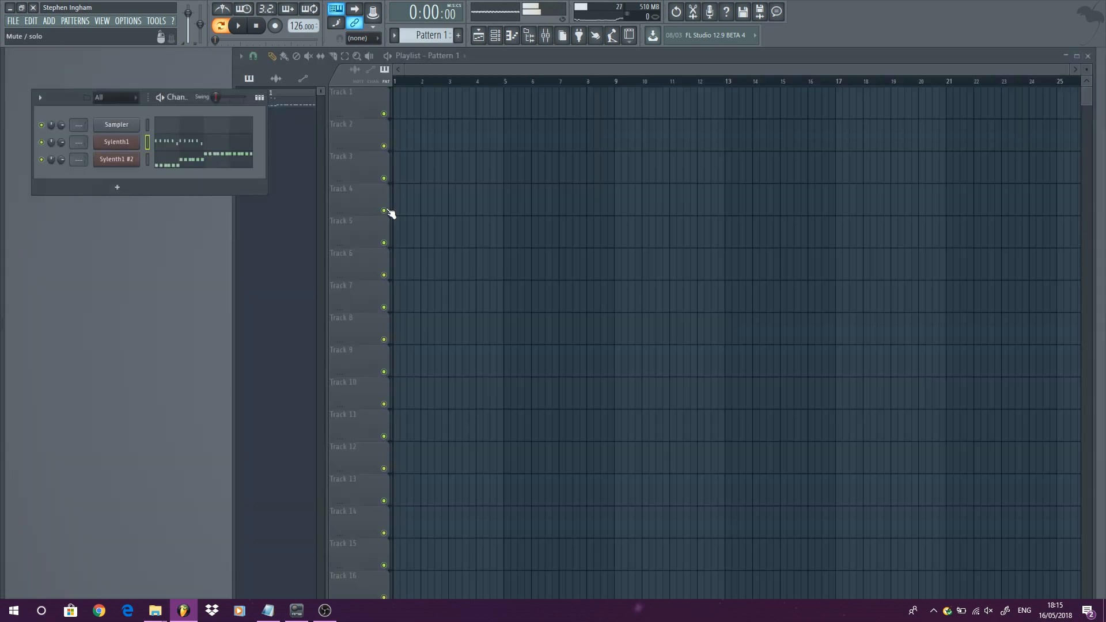
{"action": "left_click_drag", "start_coordinate": [60, 149], "coordinate": [60, 164]}
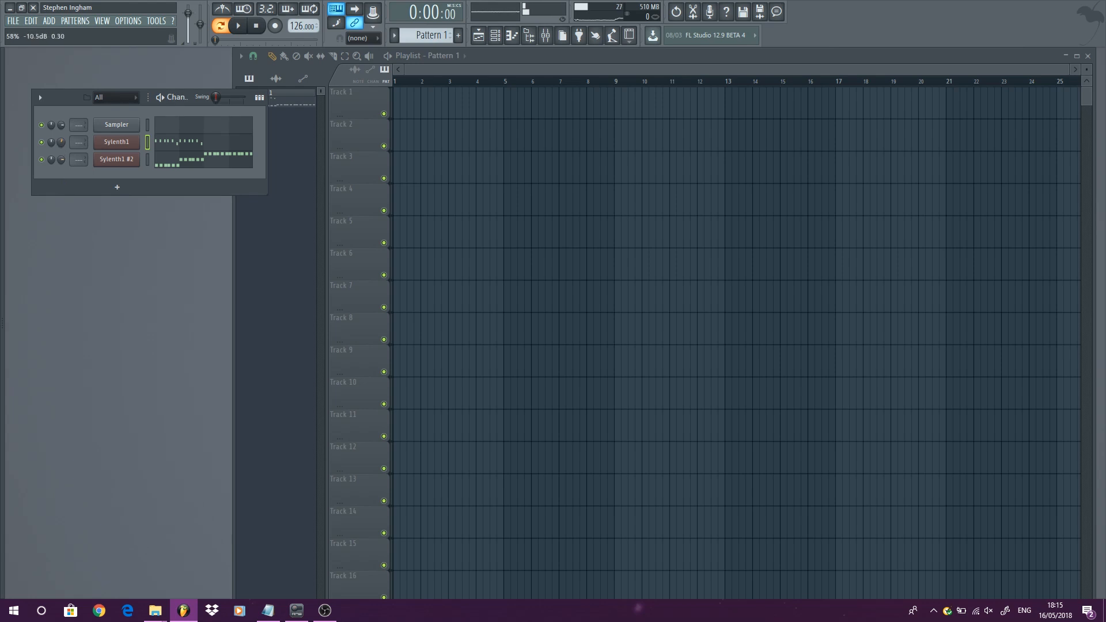
{"action": "right_click", "coordinate": [121, 144]}
{"action": "left_click", "coordinate": [164, 143]}
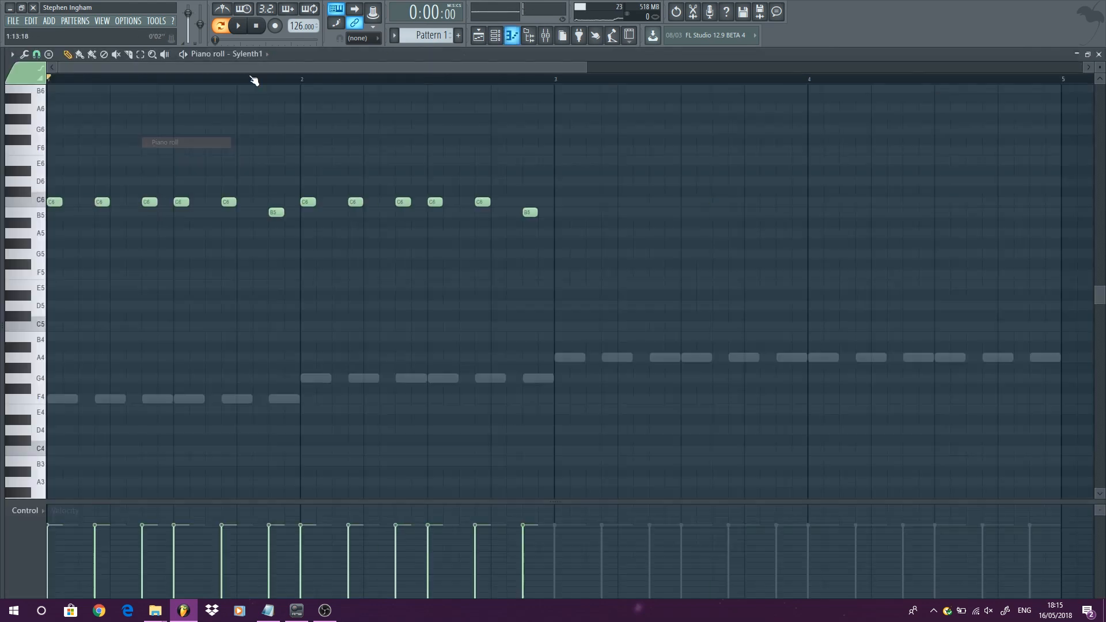
- Start playback and place five C6 notes ending on a B5 note across bar 3
{"action": "left_click", "coordinate": [246, 30]}
{"action": "scroll", "coordinate": [346, 279], "scroll_direction": "down", "scroll_amount": 2}
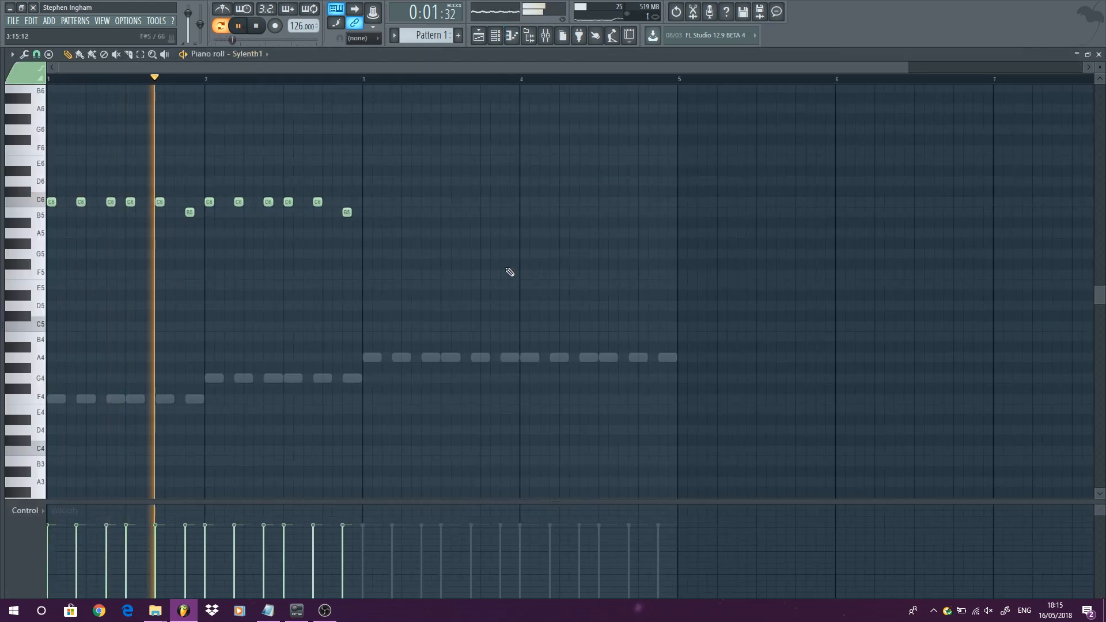
{"action": "left_click", "coordinate": [367, 202]}
{"action": "left_click", "coordinate": [397, 201]}
{"action": "left_click", "coordinate": [425, 201]}
{"action": "left_click", "coordinate": [445, 201]}
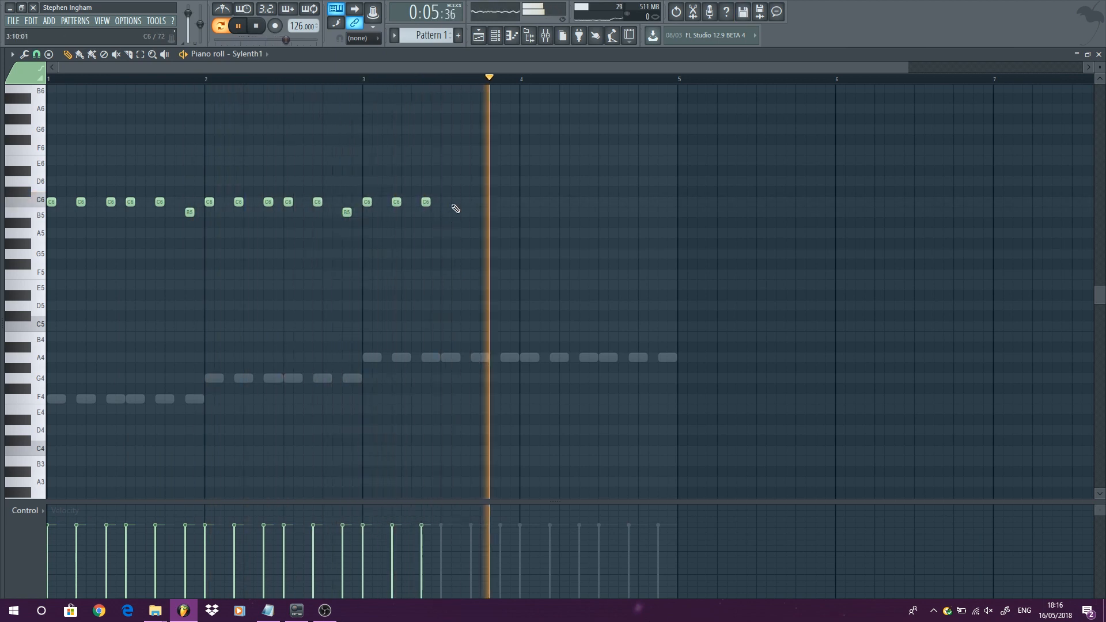
{"action": "left_click", "coordinate": [476, 202]}
{"action": "left_click", "coordinate": [505, 212]}
- Complete bar 4 with five C6 notes ending on a B5 note, stopping playback along the way
{"action": "left_click", "coordinate": [524, 202]}
{"action": "left_click", "coordinate": [554, 202]}
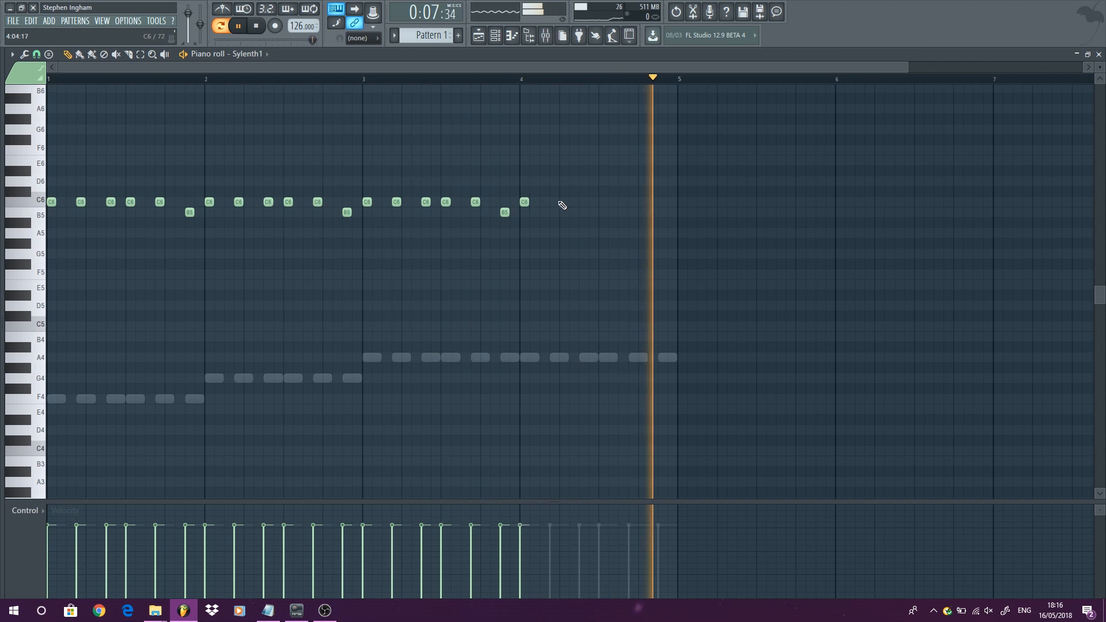
{"action": "left_click", "coordinate": [584, 202]}
{"action": "key", "text": "space"}
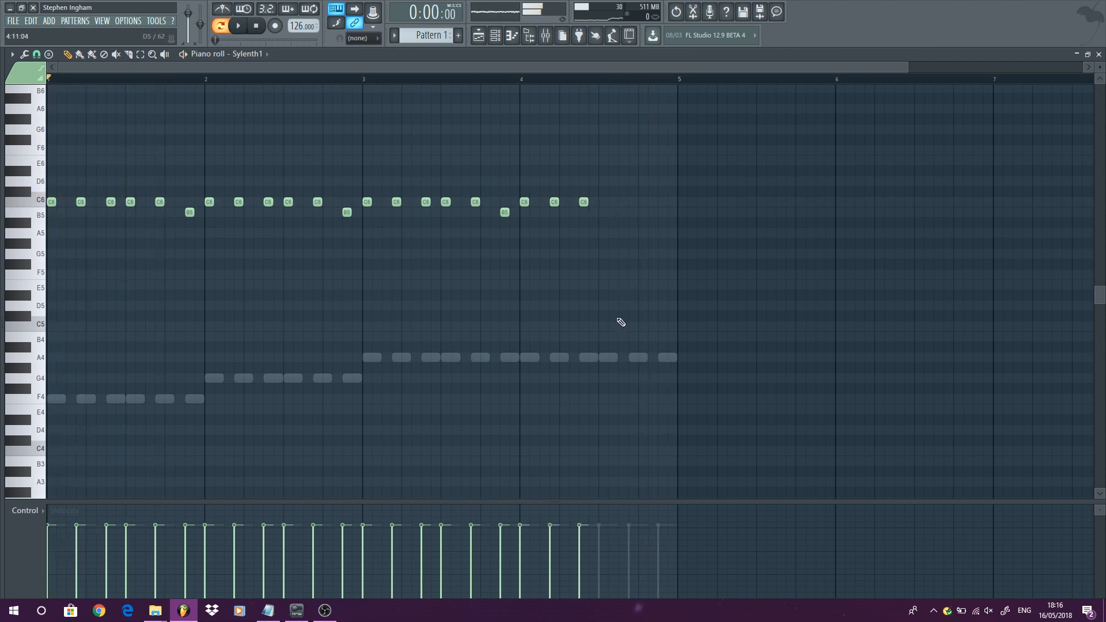
{"action": "left_click", "coordinate": [603, 201]}
{"action": "left_click", "coordinate": [633, 202]}
{"action": "left_click", "coordinate": [662, 212]}
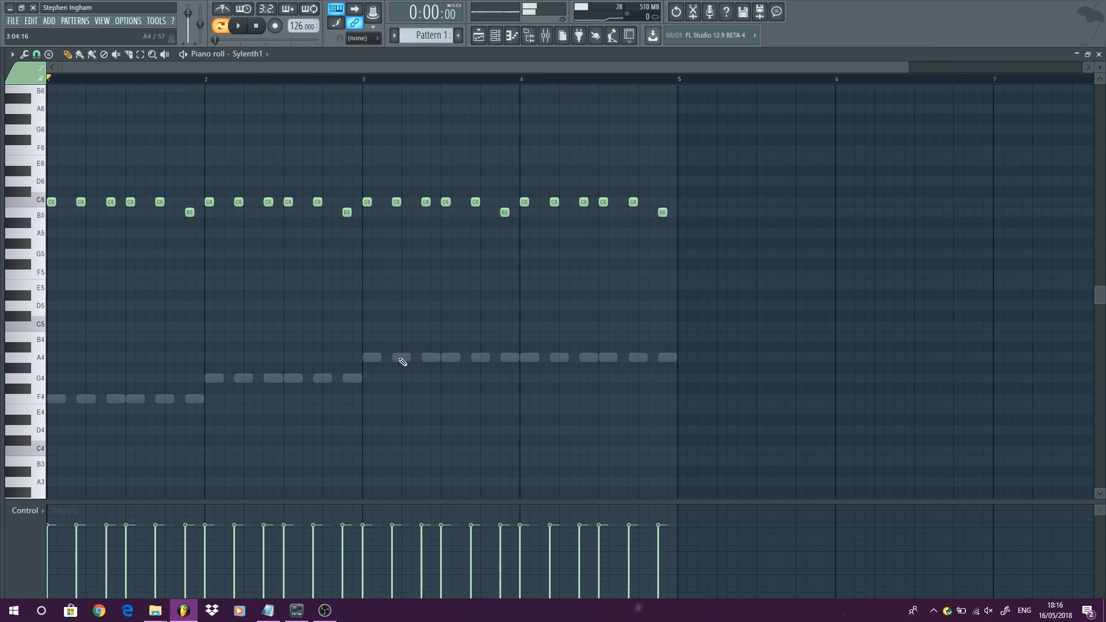
- Turn off ghost channels in the piano roll options
{"action": "left_click", "coordinate": [12, 54]}
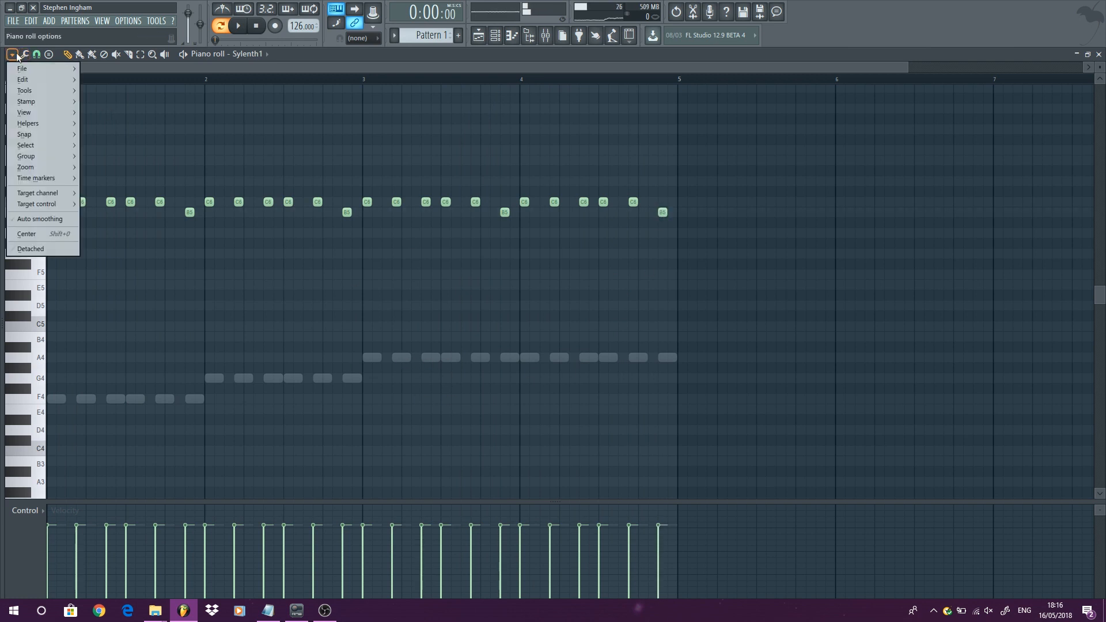
{"action": "mouse_move", "coordinate": [50, 114]}
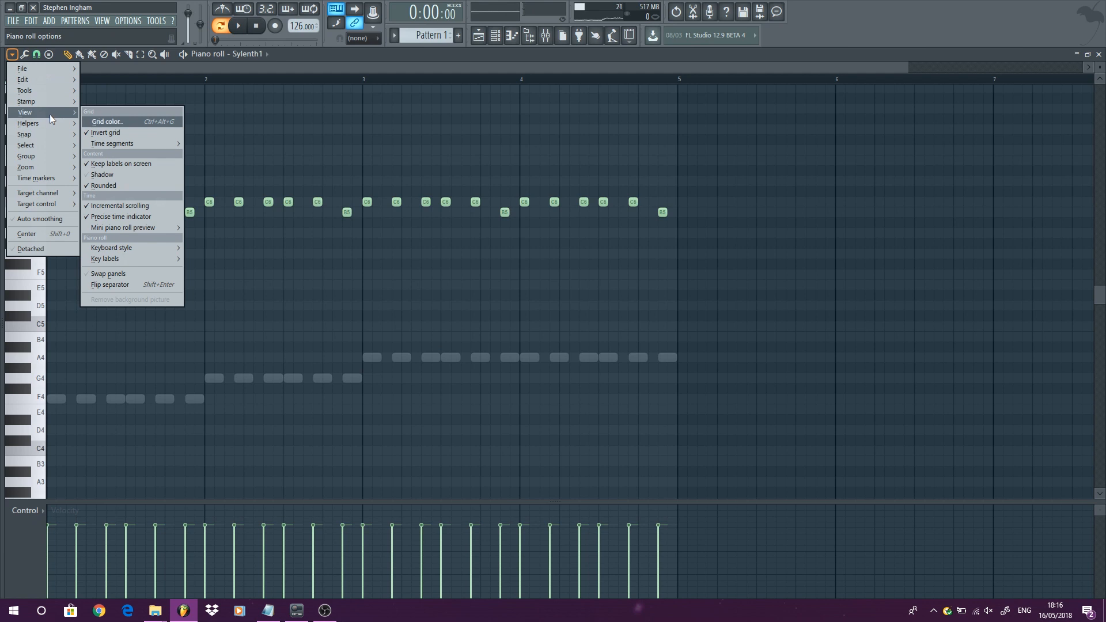
{"action": "mouse_move", "coordinate": [49, 81]}
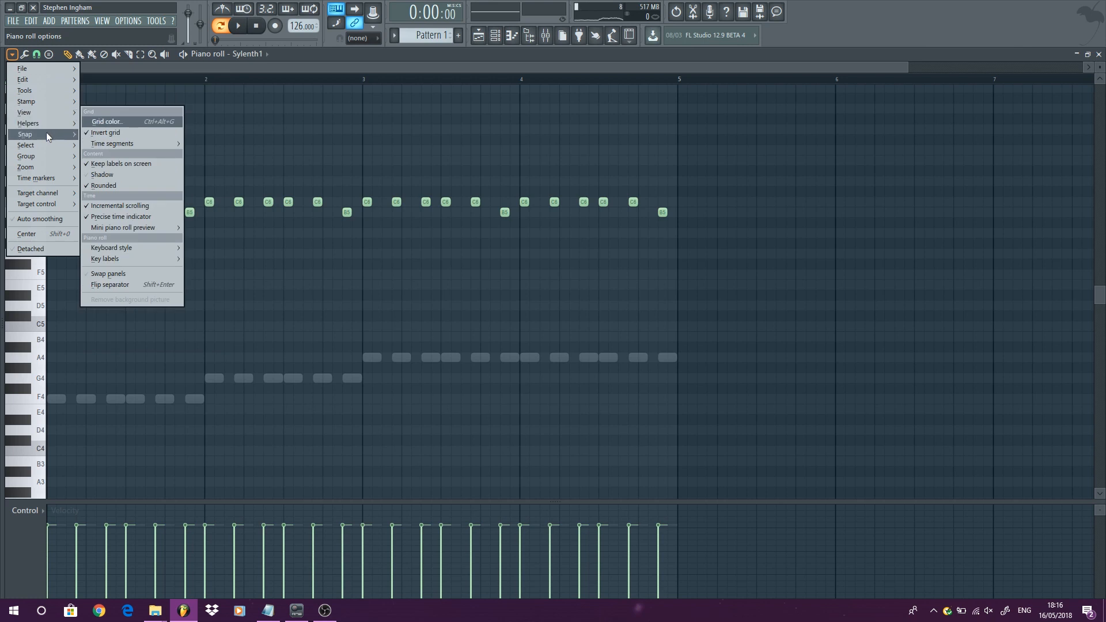
{"action": "mouse_move", "coordinate": [50, 144]}
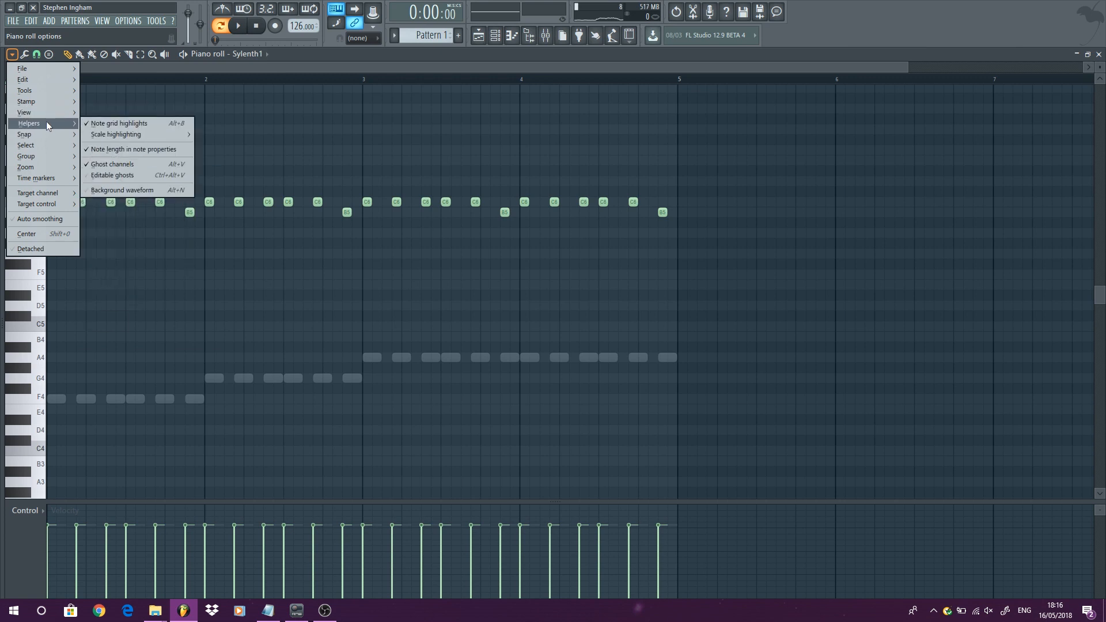
{"action": "left_click", "coordinate": [122, 165]}
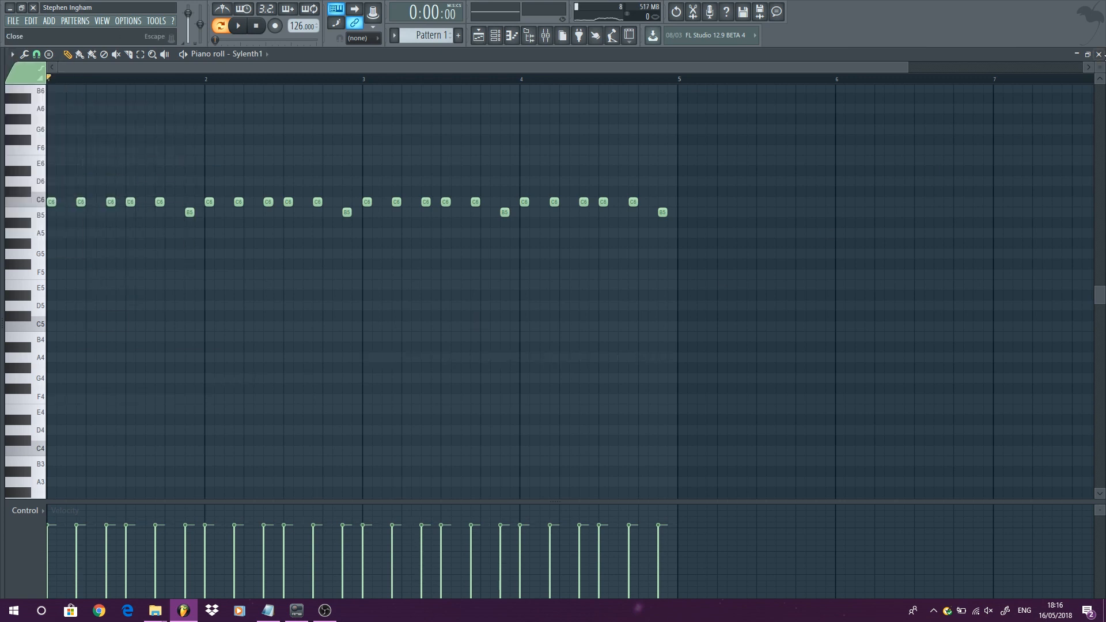
- Reopen Sylenth1's piano roll and play back the pattern, then stop
{"action": "left_click", "coordinate": [1098, 53]}
{"action": "right_click", "coordinate": [117, 143]}
{"action": "left_click", "coordinate": [167, 143]}
{"action": "key", "text": "space"}
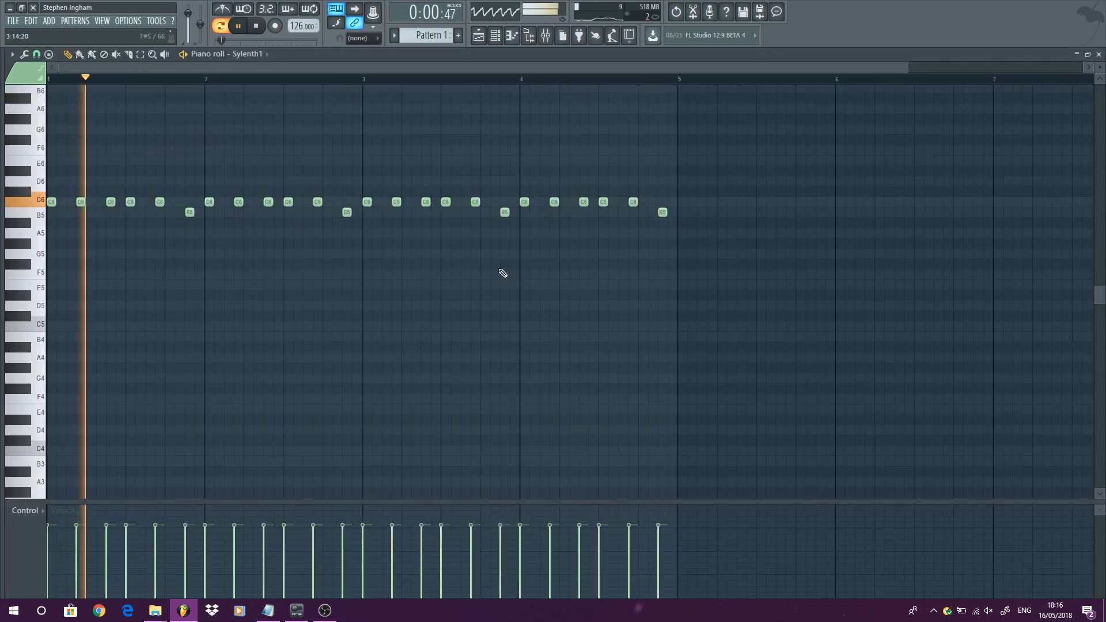
{"action": "key", "text": "space"}
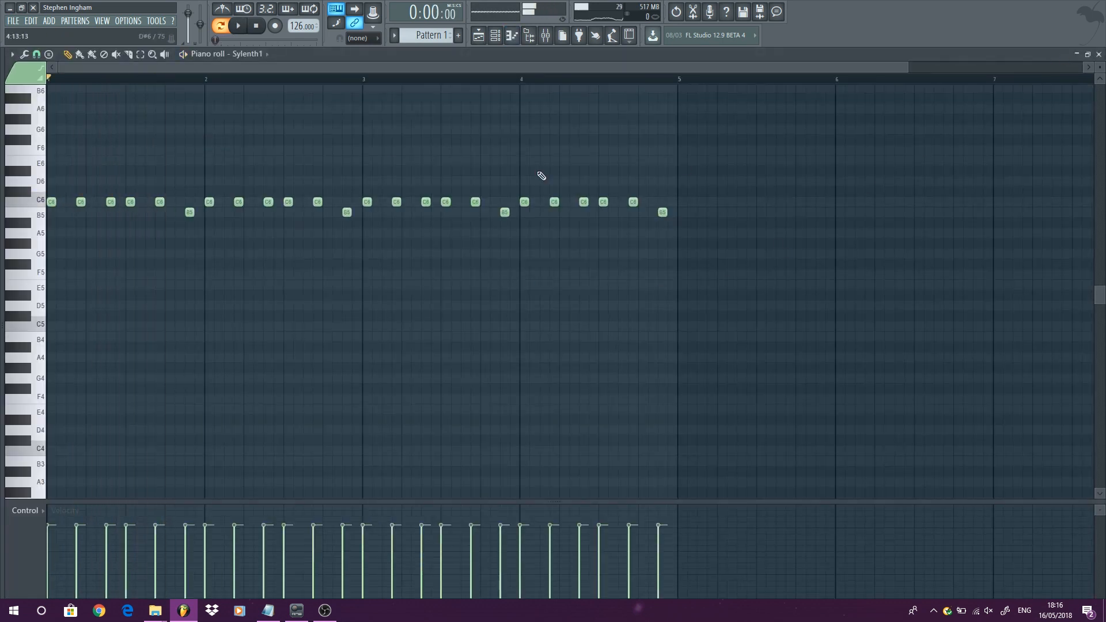
- Turn ghost channels back on in the piano roll options
{"action": "mouse_move", "coordinate": [2, 52]}
{"action": "left_click", "coordinate": [13, 55]}
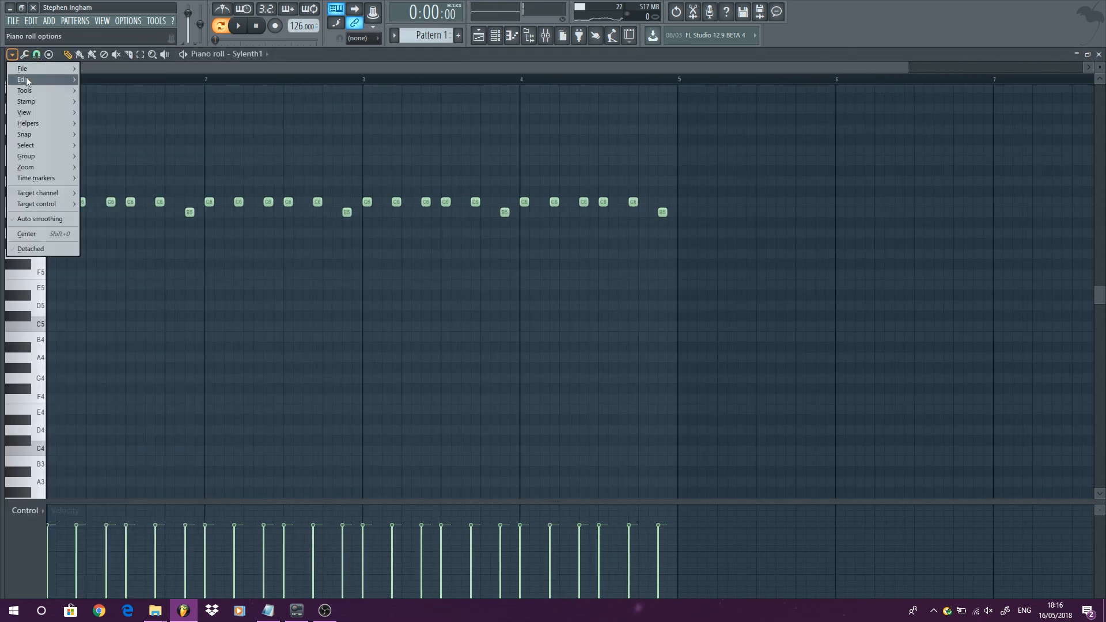
{"action": "mouse_move", "coordinate": [50, 122]}
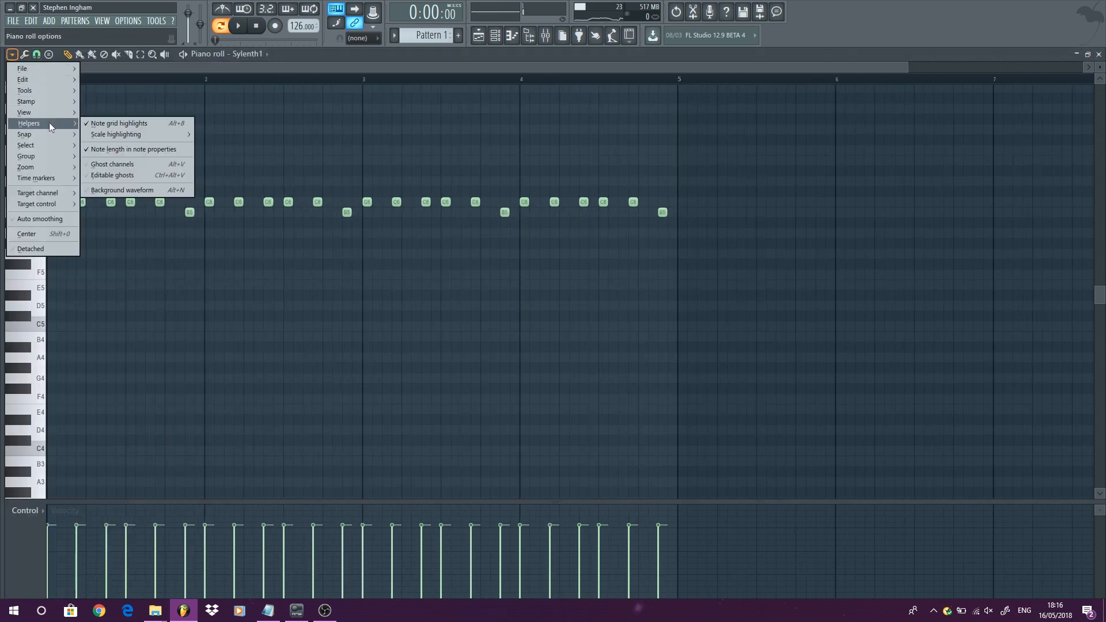
{"action": "left_click", "coordinate": [110, 167]}
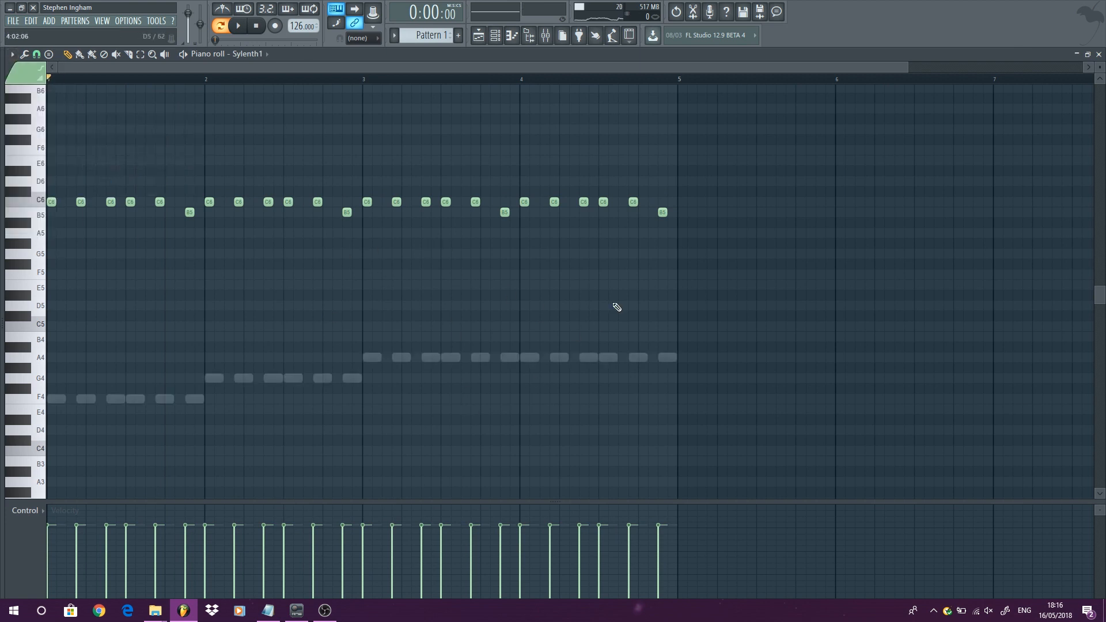
- Place G5 notes under the C6 notes of bar 1 and duplicate them into bar 2
{"action": "left_click", "coordinate": [52, 253]}
{"action": "left_click", "coordinate": [81, 253]}
{"action": "key", "text": "space"}
{"action": "left_click", "coordinate": [133, 254]}
{"action": "left_click", "coordinate": [160, 254]}
{"action": "left_click", "coordinate": [191, 254]}
{"action": "left_click_drag", "start_coordinate": [232, 310], "coordinate": [67, 249]}
{"action": "key", "text": "ctrl+b"}
{"action": "left_click_drag", "start_coordinate": [201, 253], "coordinate": [211, 255]}
- Copy the G5 notes of bars 1 and 2 into bars 3 and 4 and play back
{"action": "left_click_drag", "start_coordinate": [367, 310], "coordinate": [50, 248]}
{"action": "left_click_drag", "start_coordinate": [52, 254], "coordinate": [351, 271]}
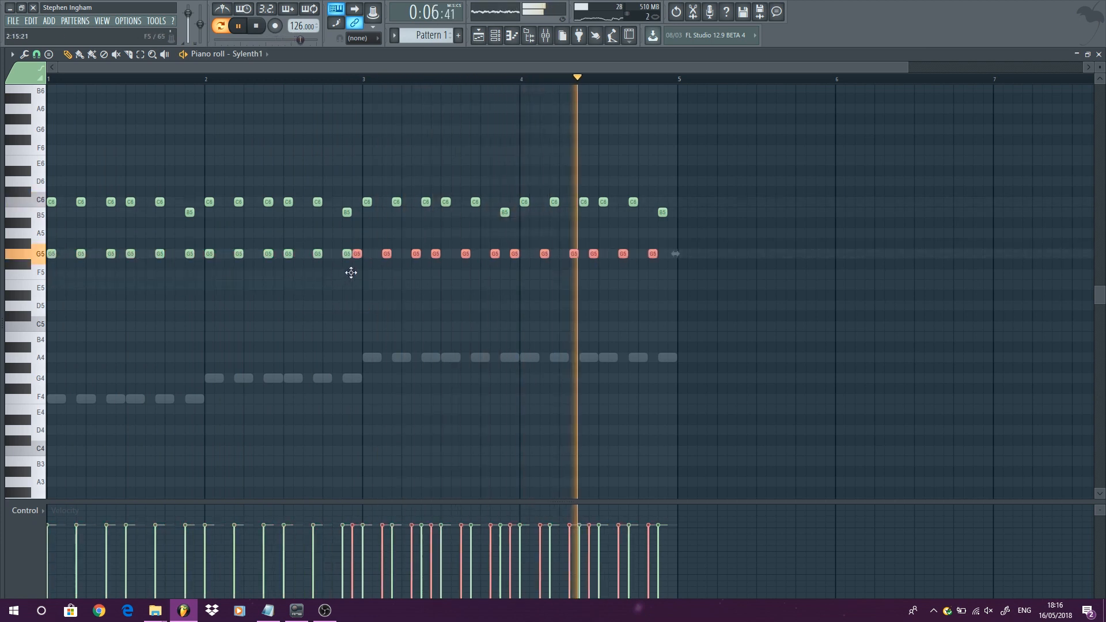
{"action": "key", "text": "space"}
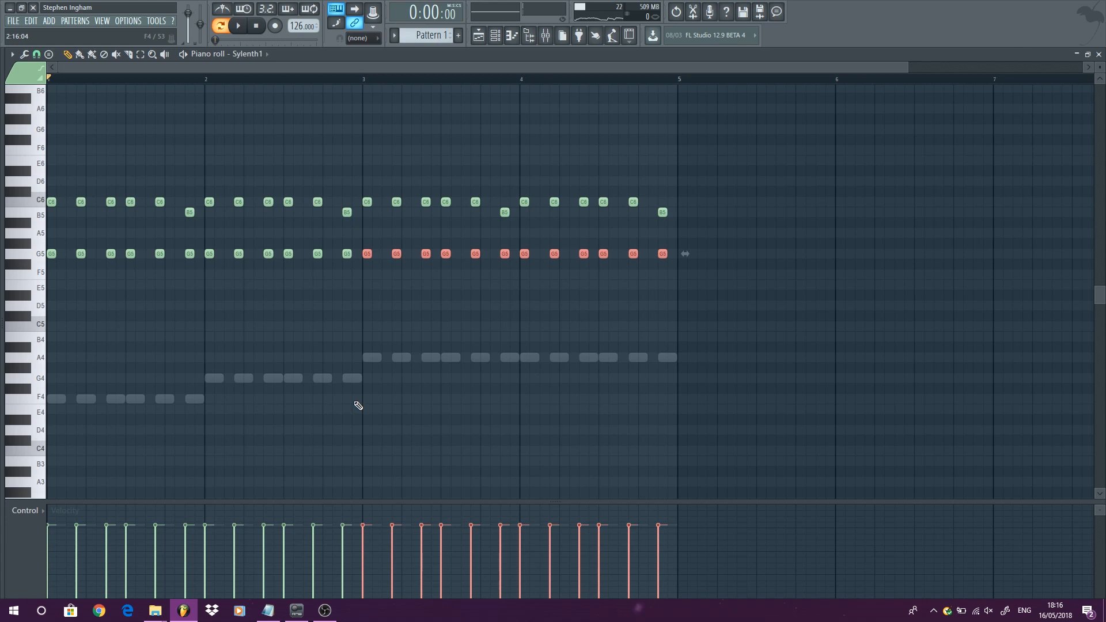
- Switch to Sylenth1 #2's notes and raise the last G4 note of bar 2 to B4
{"action": "double_click", "coordinate": [351, 379]}
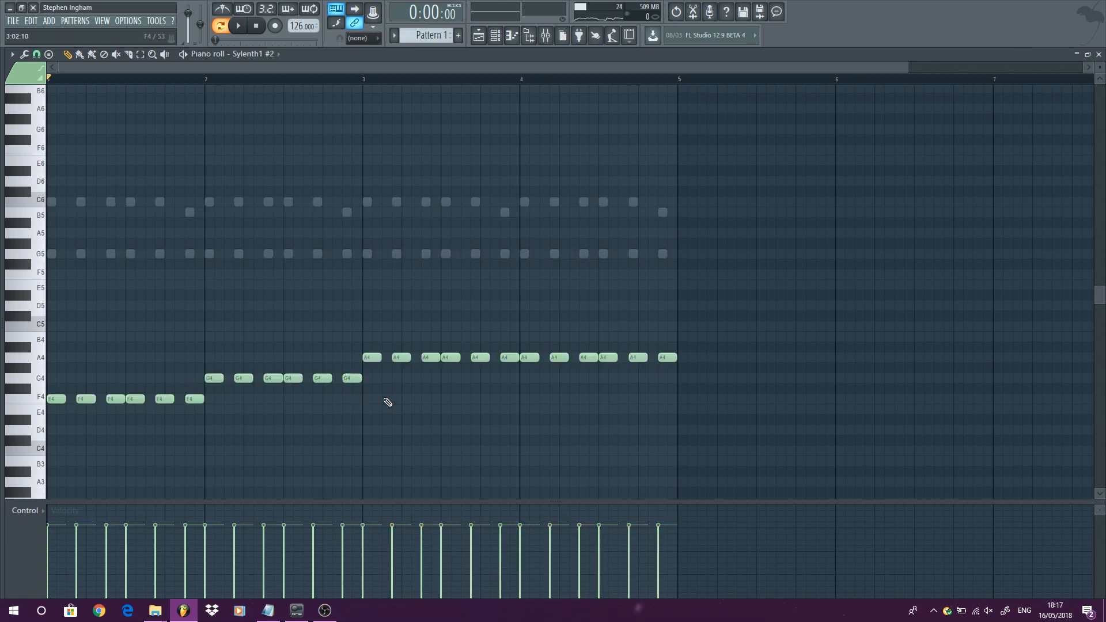
{"action": "left_click_drag", "start_coordinate": [351, 379], "coordinate": [349, 333]}
{"action": "key", "text": "space"}
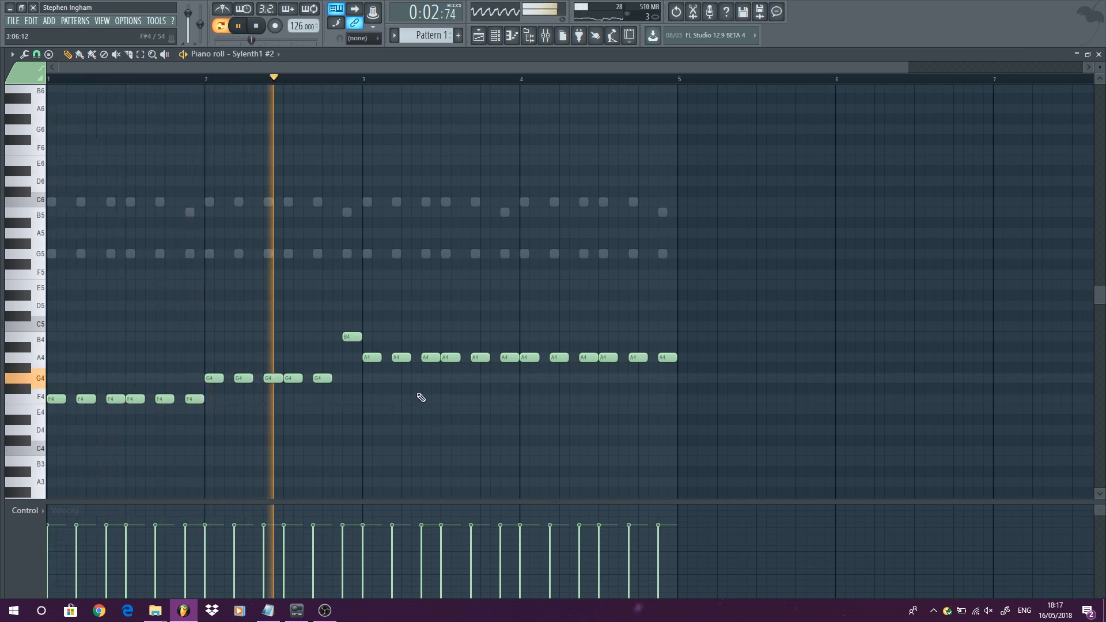
- Raise the final A4 note to C5 and add a B4 note just before it
{"action": "left_click_drag", "start_coordinate": [666, 358], "coordinate": [662, 328]}
{"action": "left_click", "coordinate": [652, 336]}
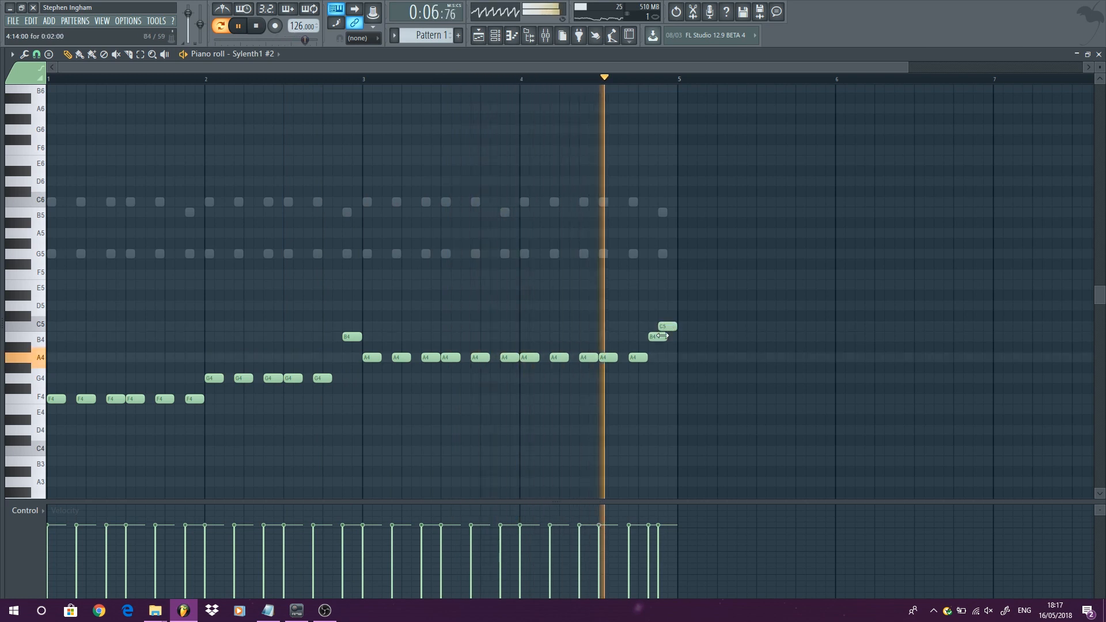
{"action": "key", "text": "space"}
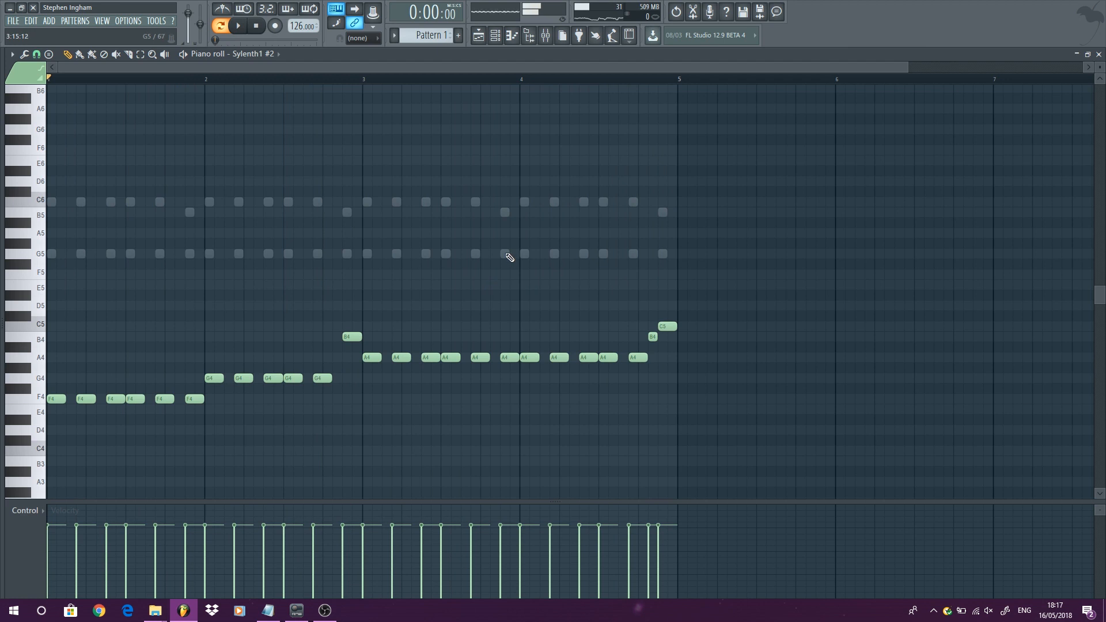
- Switch to Sylenth1's piano roll and play the pattern back
{"action": "double_click", "coordinate": [474, 251]}
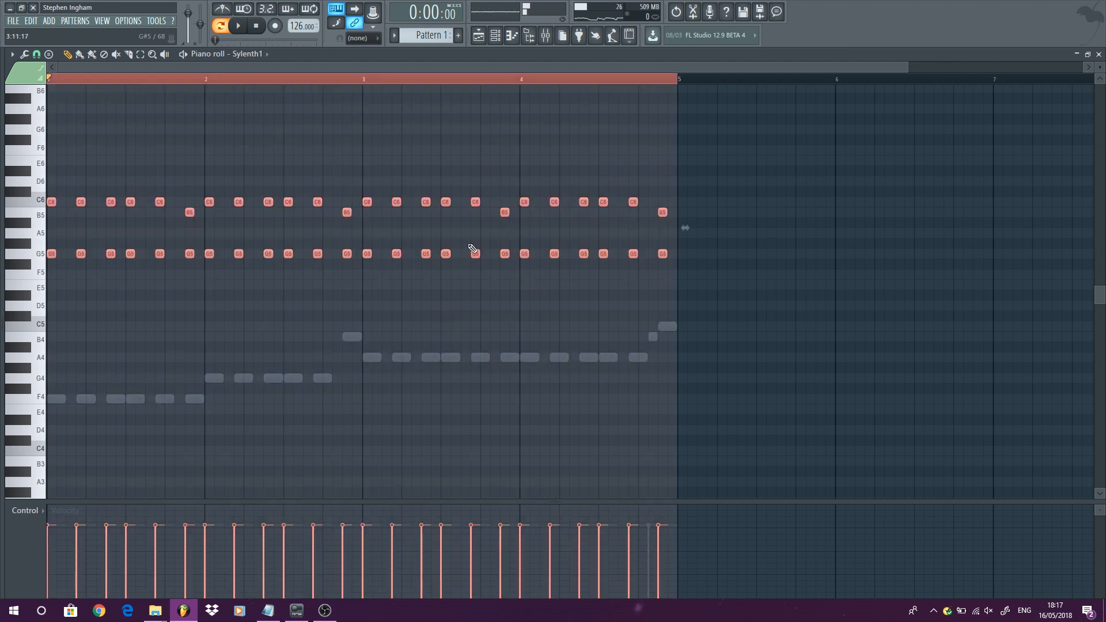
{"action": "left_click_drag", "start_coordinate": [478, 205], "coordinate": [484, 206]}
{"action": "key", "text": "space"}
{"action": "left_click", "coordinate": [513, 311]}
{"action": "key", "text": "space"}
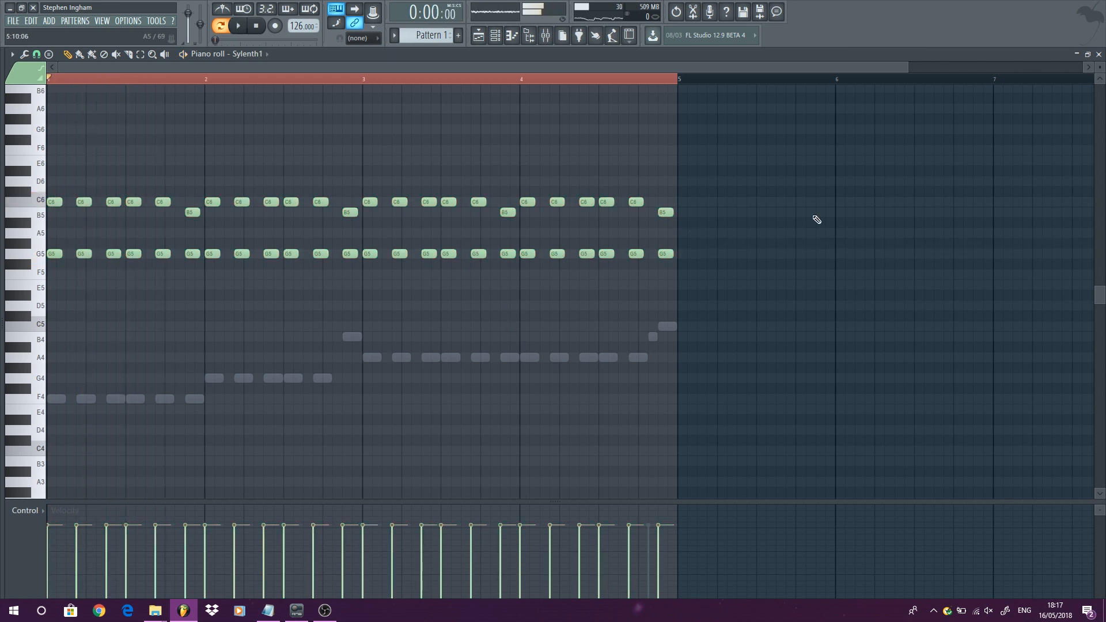
- Create a new pattern named DFBUSDHFN
{"action": "left_click", "coordinate": [1099, 53]}
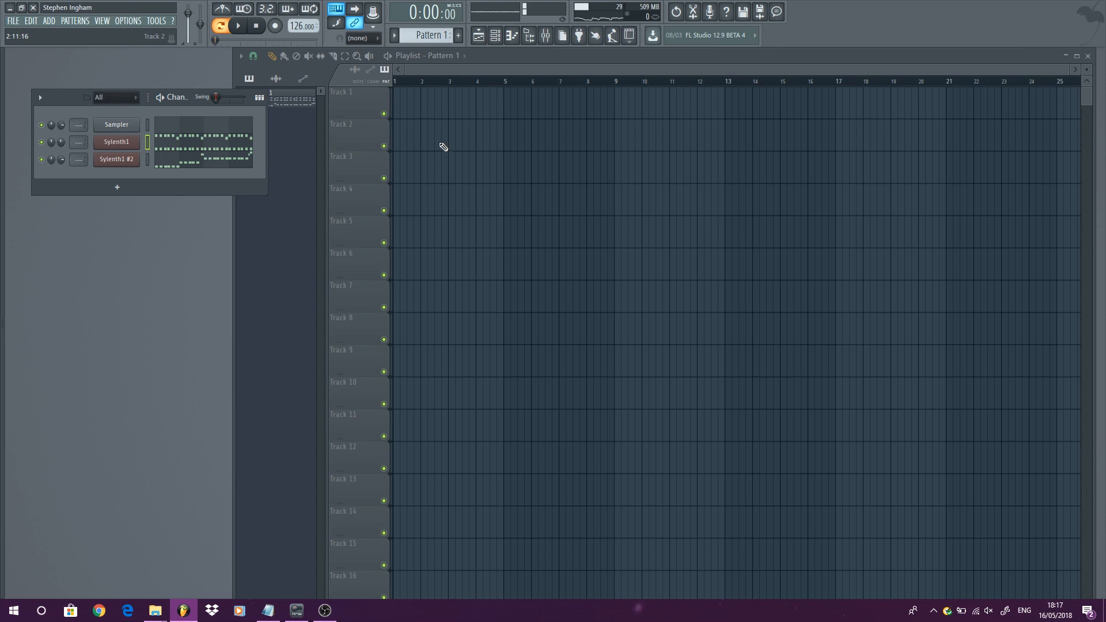
{"action": "key", "text": "F4"}
{"action": "type", "text": "DFBUSDHFN"}
{"action": "key", "text": "Return"}
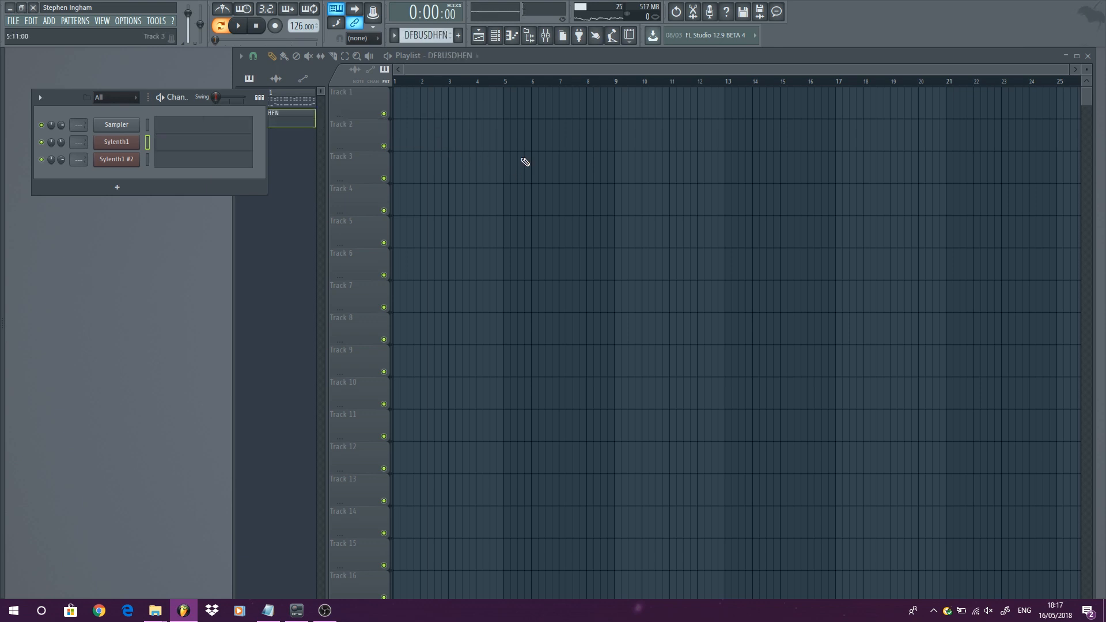
- Open Sylenth1, try the PD ChillPad preset and then load 104: PD Morphing Pad
{"action": "left_click", "coordinate": [116, 142]}
{"action": "left_click", "coordinate": [616, 232]}
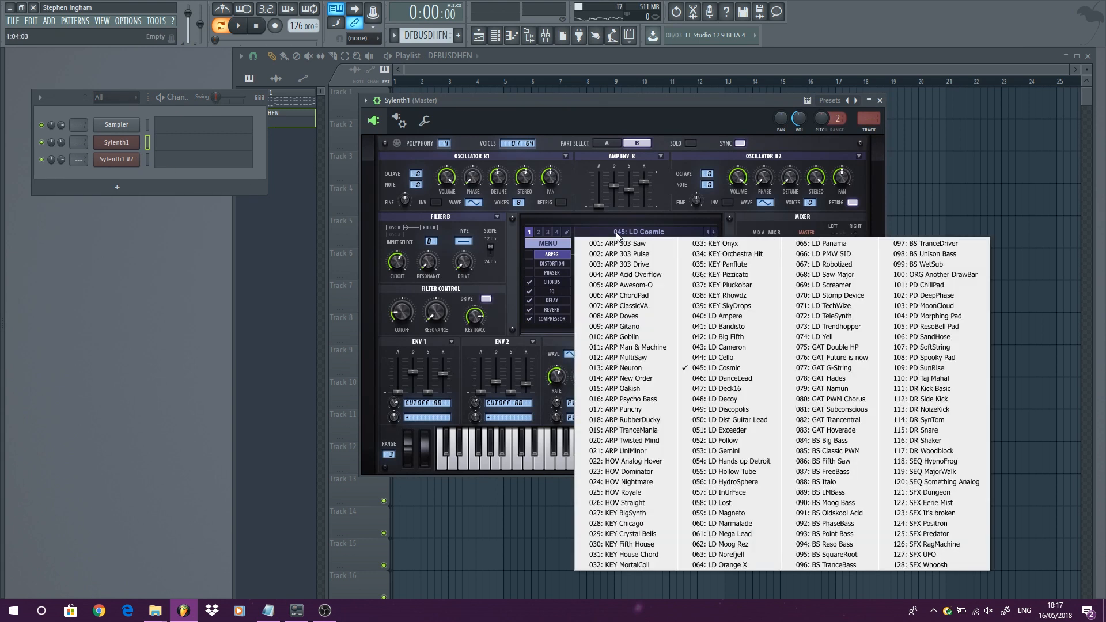
{"action": "left_click", "coordinate": [928, 284]}
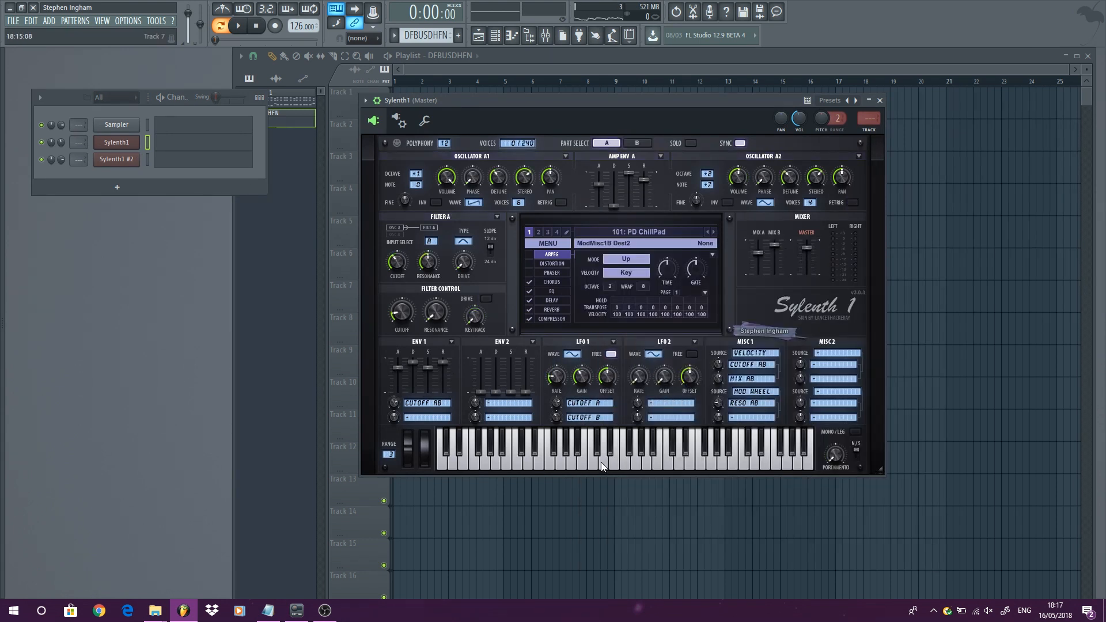
{"action": "left_click", "coordinate": [659, 233]}
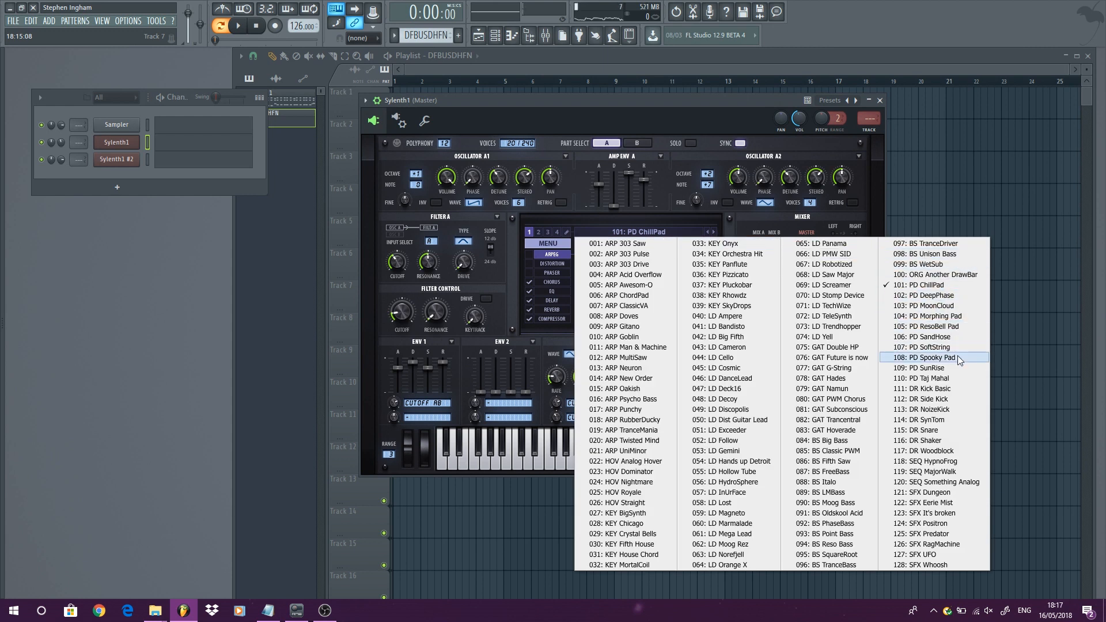
{"action": "left_click", "coordinate": [960, 317]}
{"action": "left_click", "coordinate": [632, 462]}
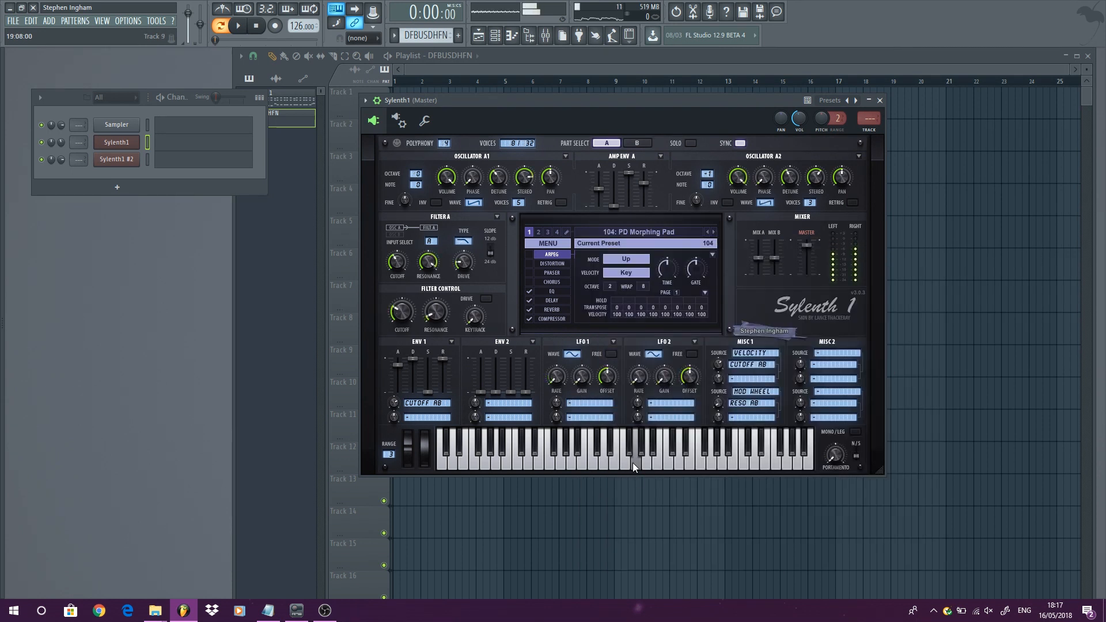
- In Sylenth1's piano roll, draw a long F4 in bar 1, G4 in bar 2 and A4 spanning bars 3 and 4
{"action": "right_click", "coordinate": [130, 145]}
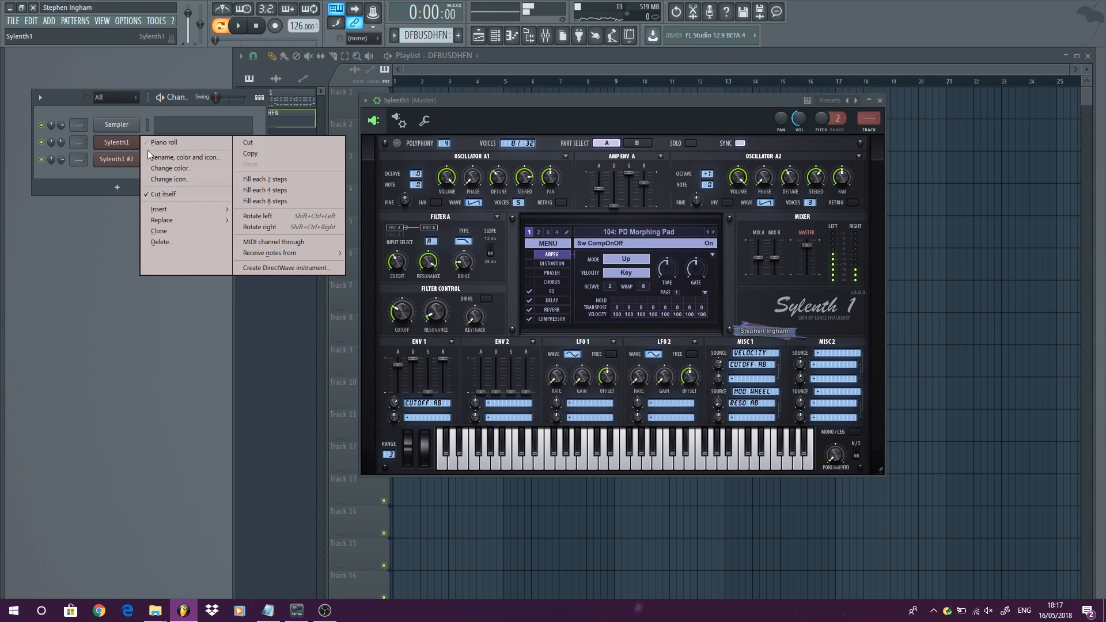
{"action": "left_click", "coordinate": [162, 143]}
{"action": "left_click", "coordinate": [66, 402]}
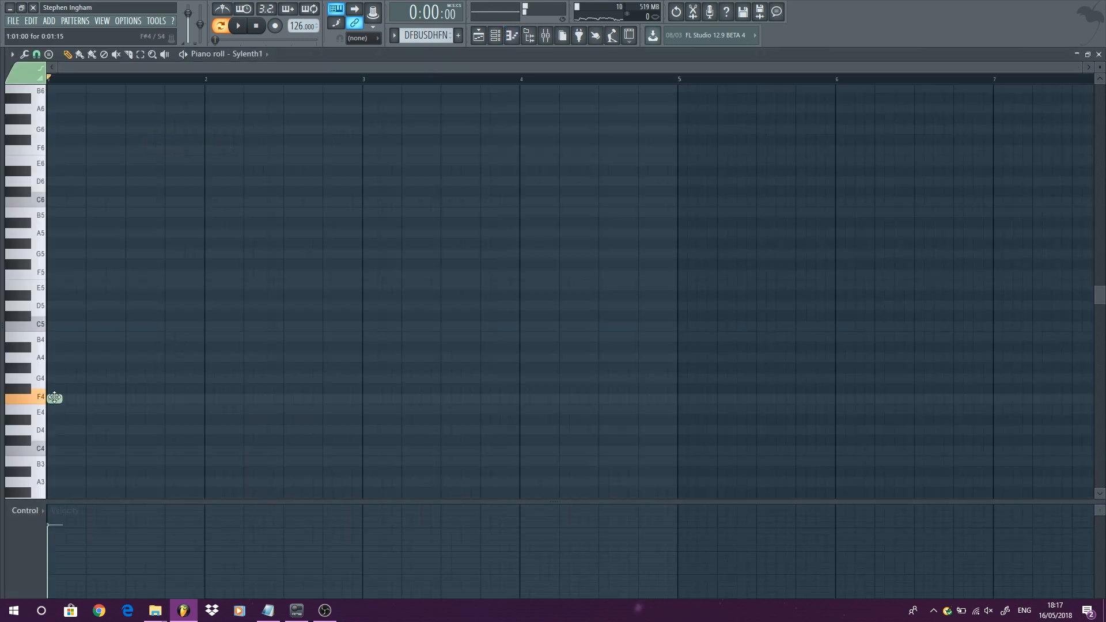
{"action": "left_click_drag", "start_coordinate": [61, 402], "coordinate": [195, 403]}
{"action": "left_click", "coordinate": [215, 378]}
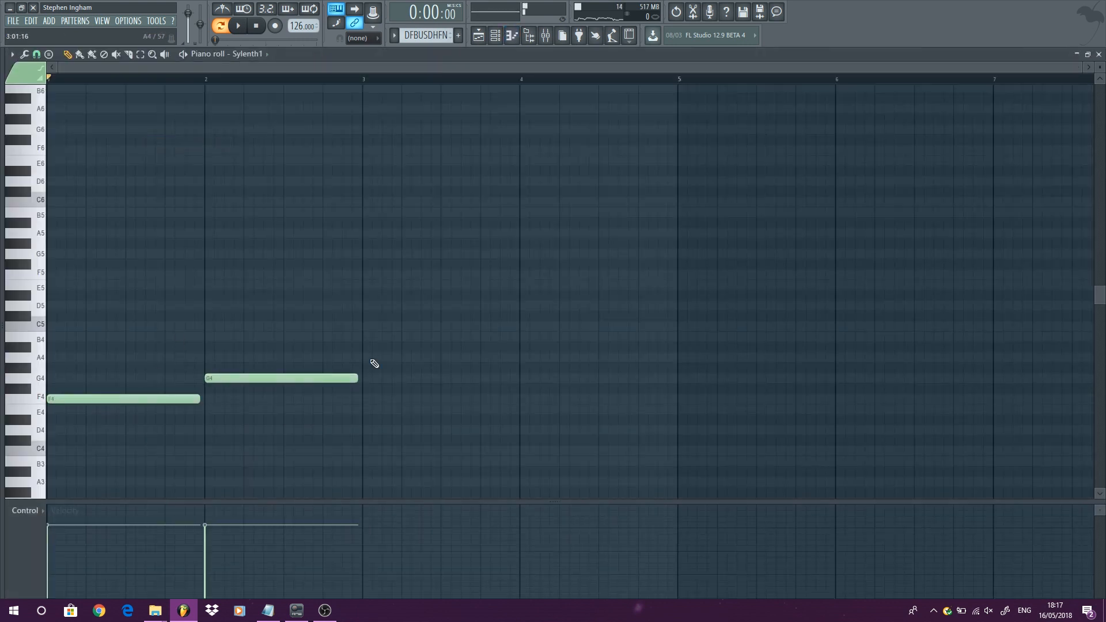
{"action": "left_click", "coordinate": [373, 357]}
{"action": "left_click_drag", "start_coordinate": [511, 358], "coordinate": [660, 350]}
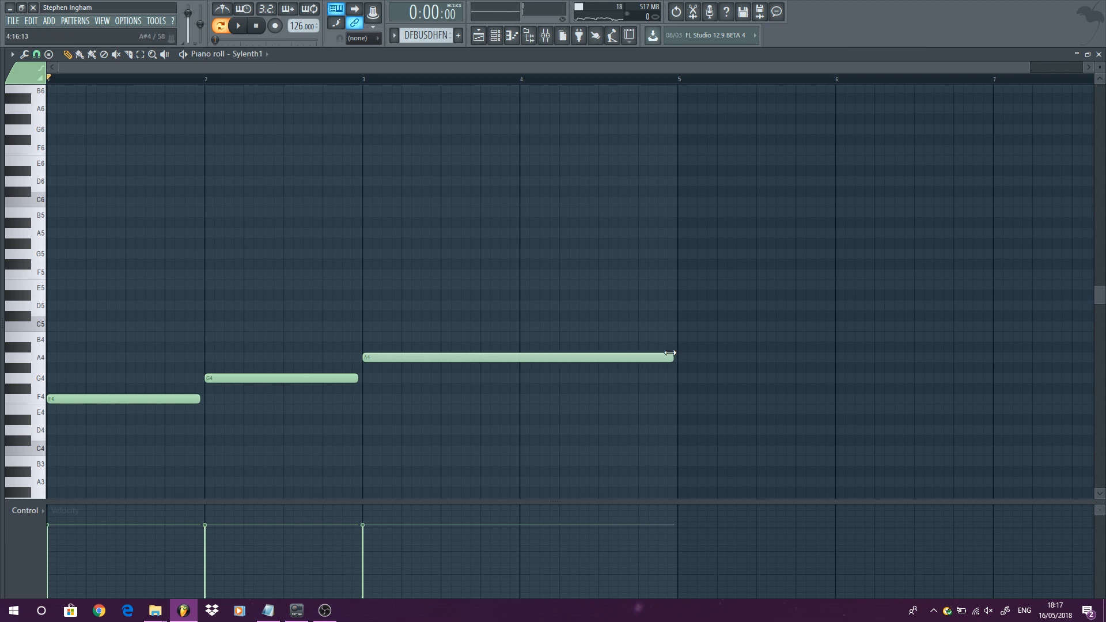
- Transpose all the notes up three semitones
{"action": "key", "text": "ctrl+a"}
{"action": "key", "text": "shift+Up"}
{"action": "key", "text": "shift+Up"}
{"action": "key", "text": "shift+Up"}
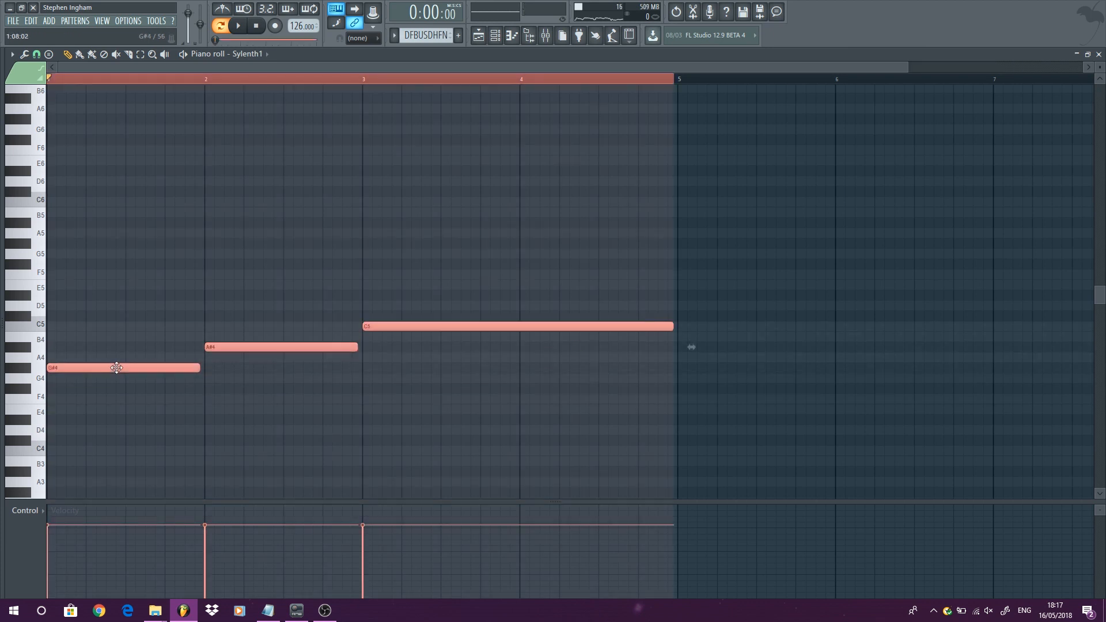
{"action": "left_click", "coordinate": [119, 366]}
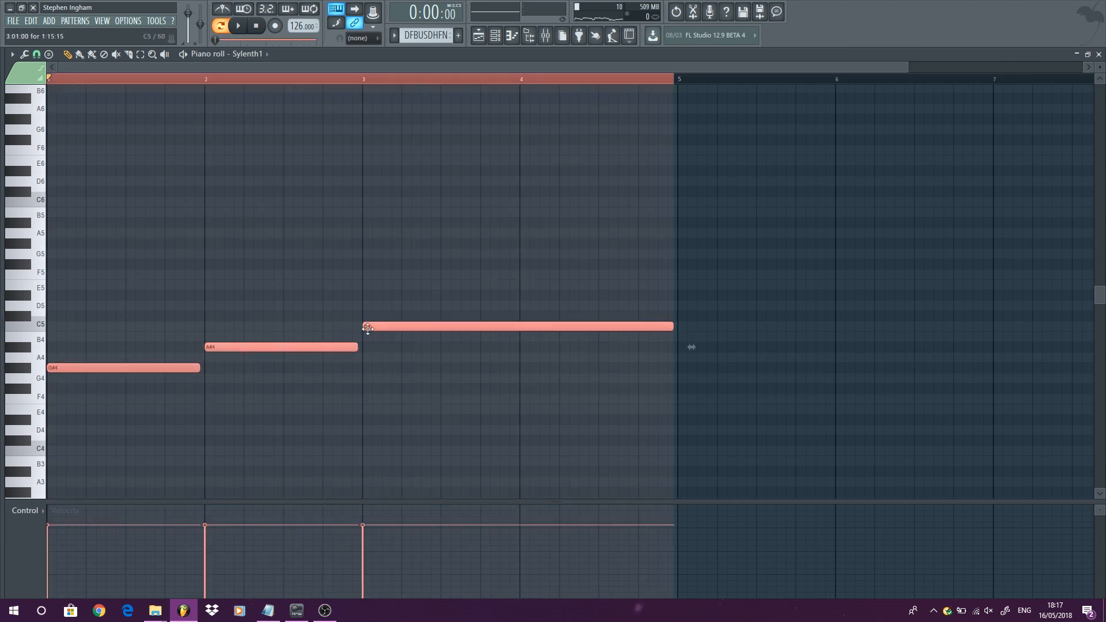
- Copy the notes an octave higher and again a fifth above that to stack chords
{"action": "left_click_drag", "start_coordinate": [432, 329], "coordinate": [423, 199]}
{"action": "scroll", "coordinate": [427, 233], "scroll_direction": "up", "scroll_amount": 3}
{"action": "left_click_drag", "start_coordinate": [416, 300], "coordinate": [401, 228]}
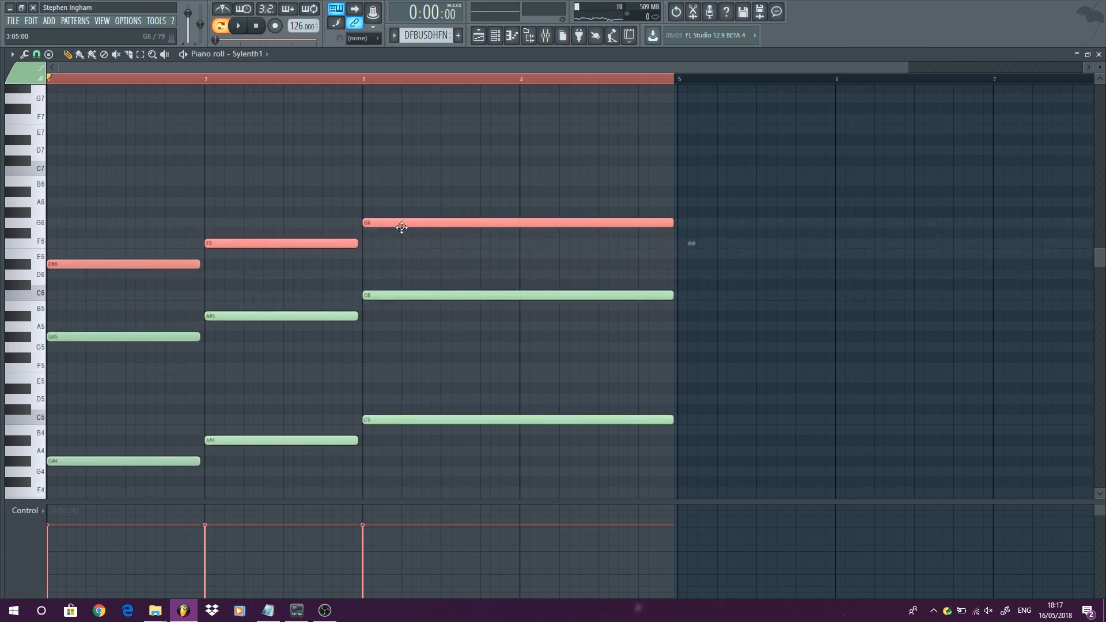
- Add a C6 note to bar 1, a D6 note to bar 2 and a D#6 note spanning bars 3 and 4
{"action": "left_click", "coordinate": [229, 304]}
{"action": "left_click", "coordinate": [64, 296]}
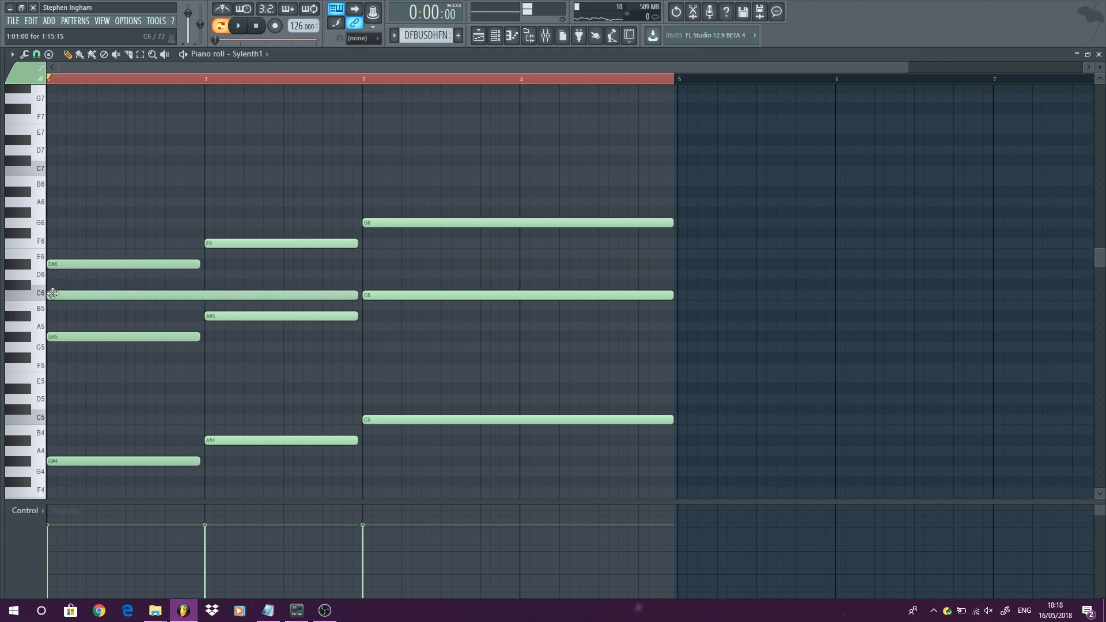
{"action": "left_click_drag", "start_coordinate": [358, 296], "coordinate": [199, 299]}
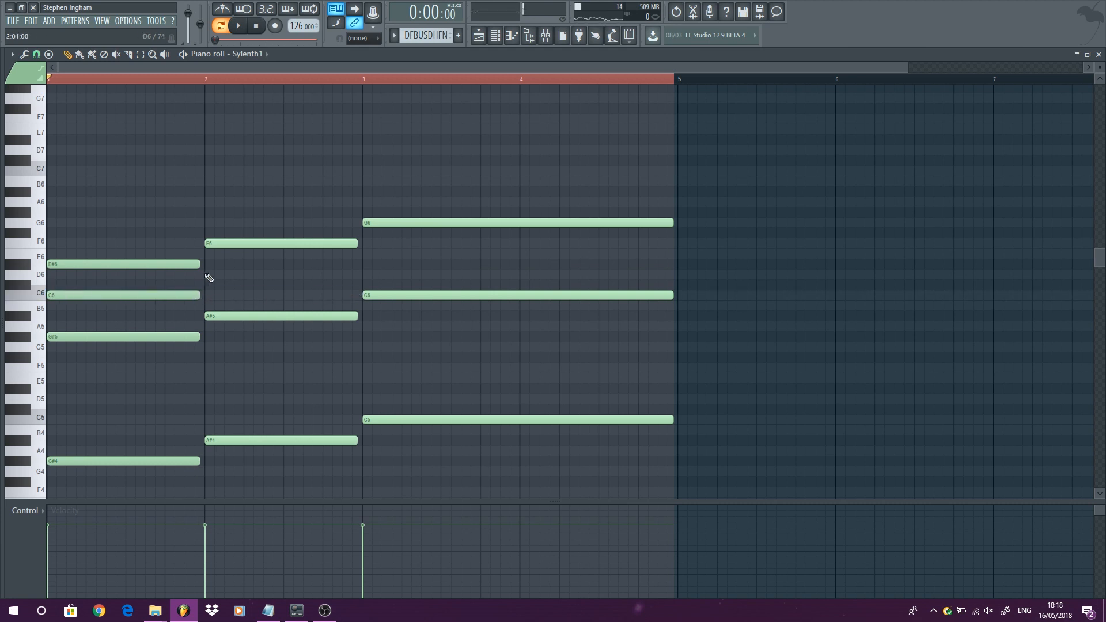
{"action": "left_click", "coordinate": [209, 276]}
{"action": "left_click", "coordinate": [372, 264]}
{"action": "left_click_drag", "start_coordinate": [517, 263], "coordinate": [678, 252]}
- Transpose all the chord notes down three semitones and play back
{"action": "key", "text": "ctrl+a"}
{"action": "scroll", "coordinate": [111, 400], "scroll_direction": "down", "scroll_amount": 4}
{"action": "key", "text": "shift+Down"}
{"action": "key", "text": "shift+Down"}
{"action": "key", "text": "shift+Down"}
{"action": "key", "text": "space"}
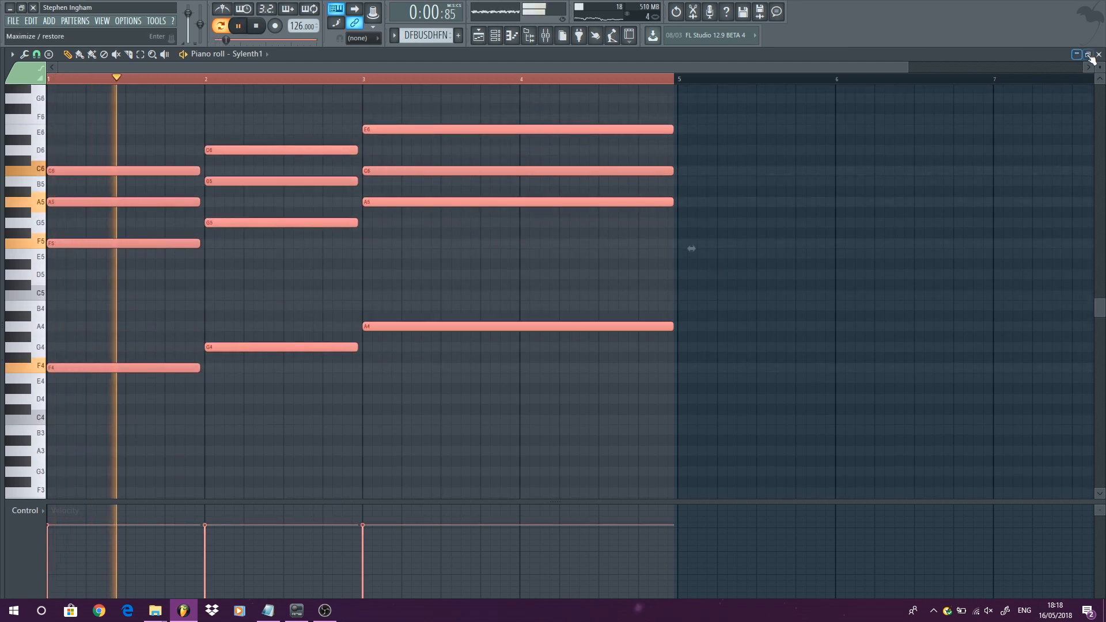
- Open Sylenth1 #2, try the LD DanceLead preset and then load 052: LD Follow
{"action": "key", "text": "F7"}
{"action": "left_click", "coordinate": [122, 159]}
{"action": "key", "text": "space"}
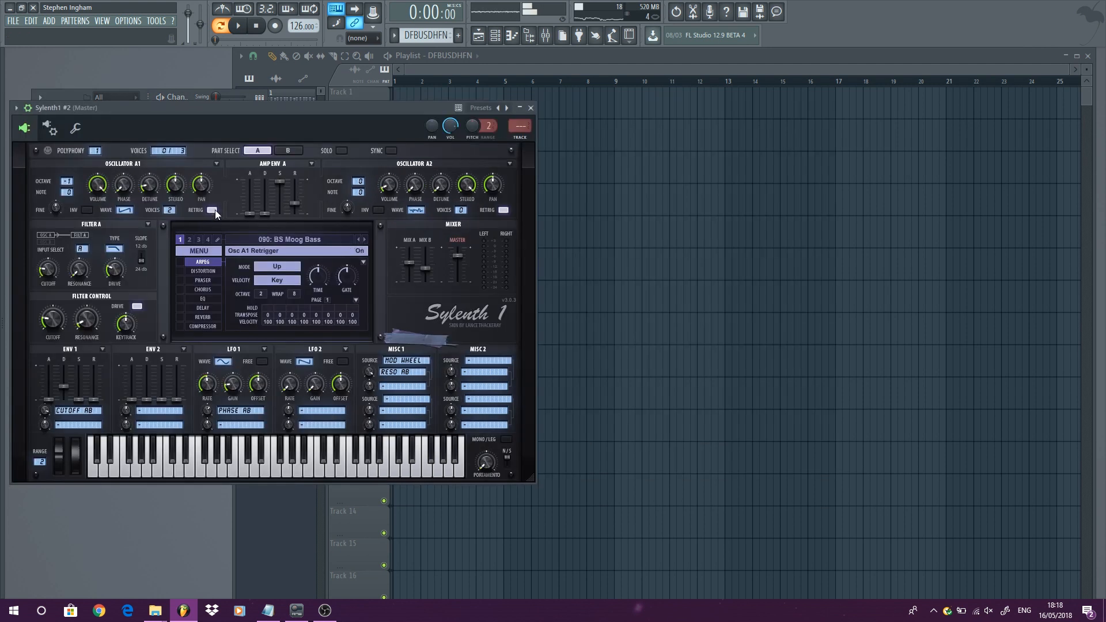
{"action": "left_click", "coordinate": [307, 239]}
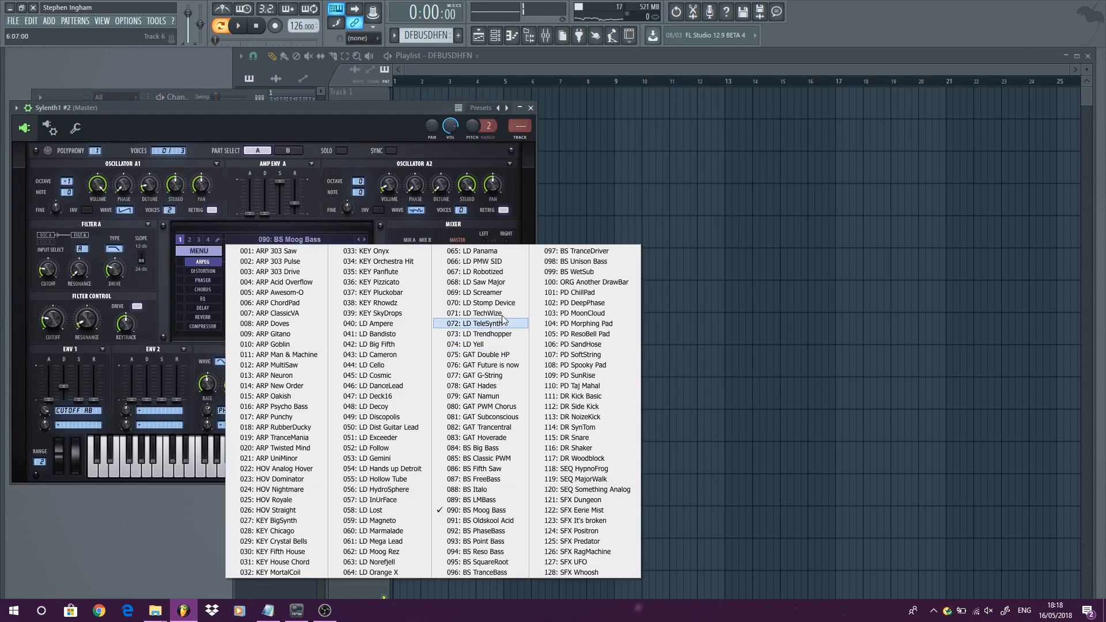
{"action": "left_click", "coordinate": [403, 386]}
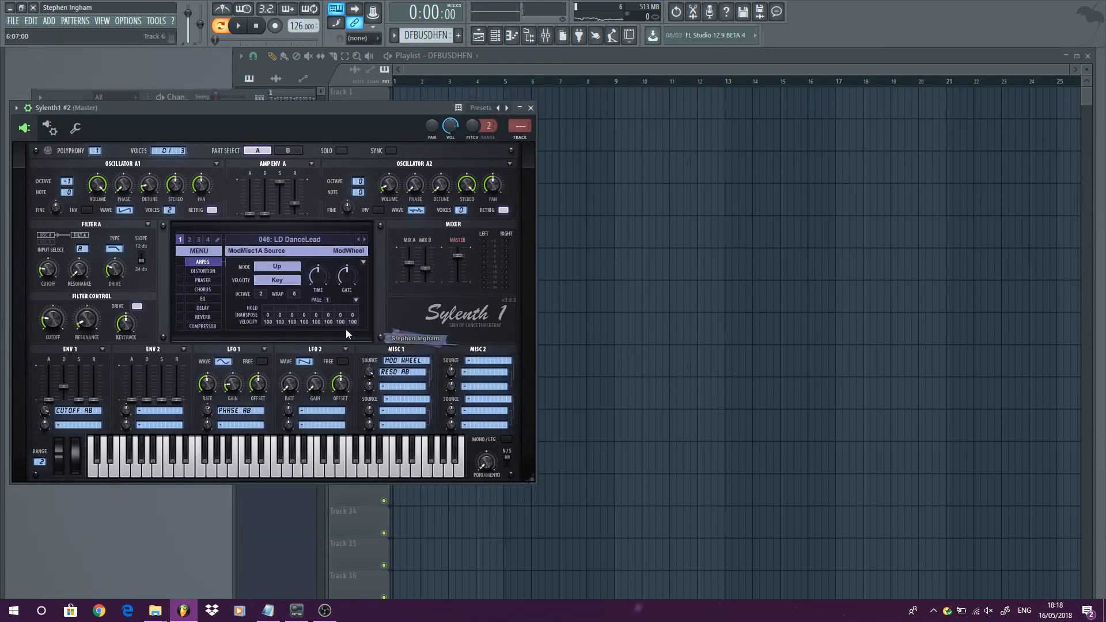
{"action": "left_click", "coordinate": [287, 466]}
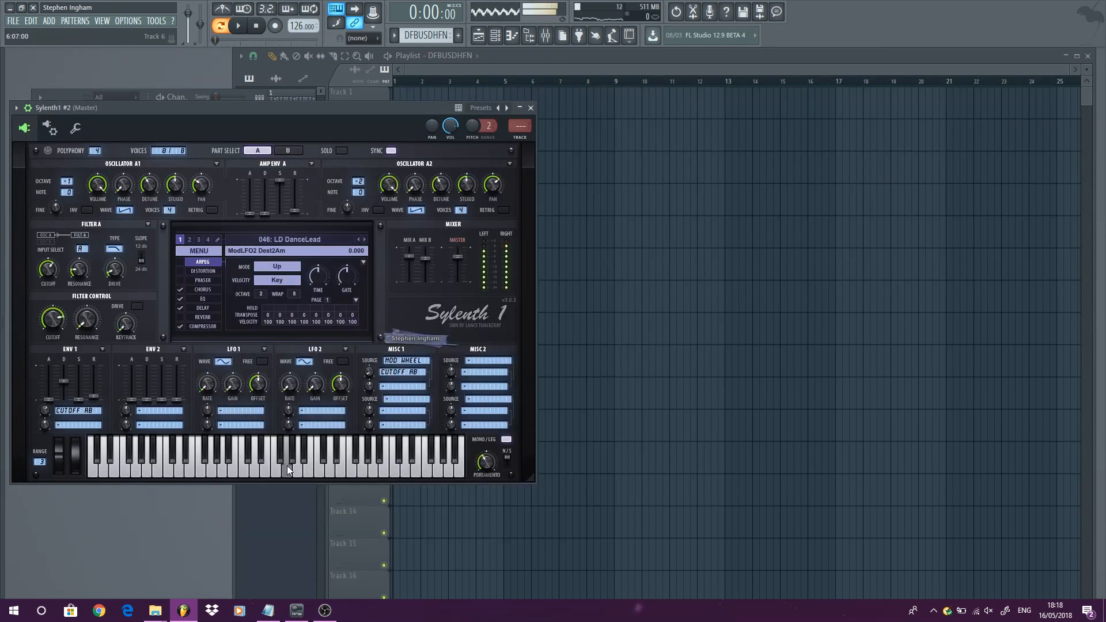
{"action": "left_click", "coordinate": [319, 236]}
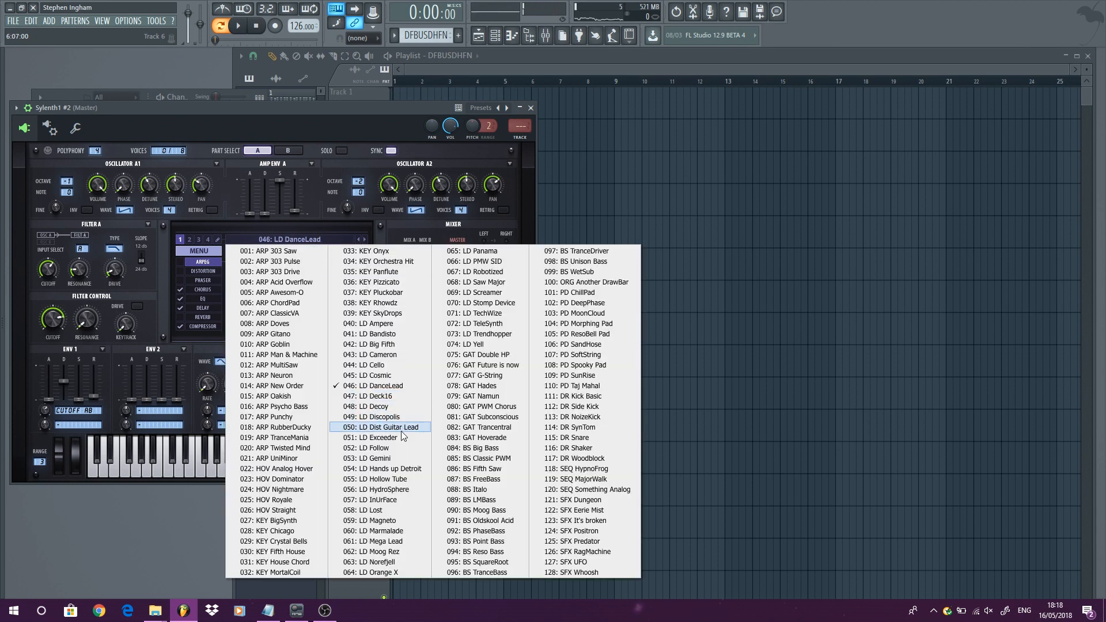
{"action": "left_click", "coordinate": [396, 448]}
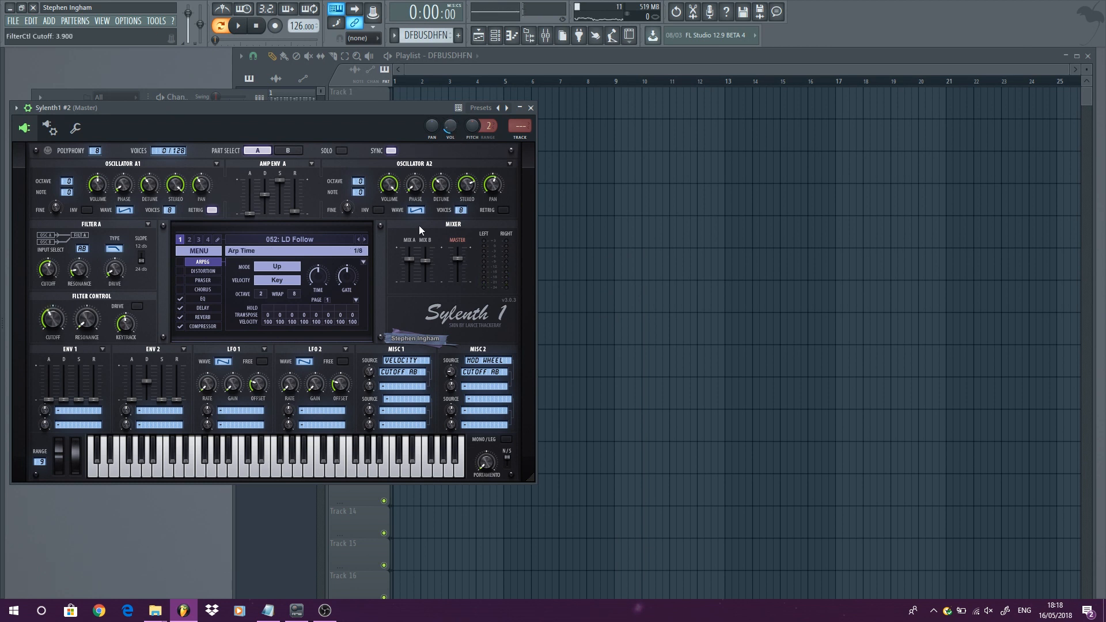
{"action": "left_click", "coordinate": [531, 107]}
- Open Sylenth1 #2's piano roll and play the pattern
{"action": "right_click", "coordinate": [117, 160]}
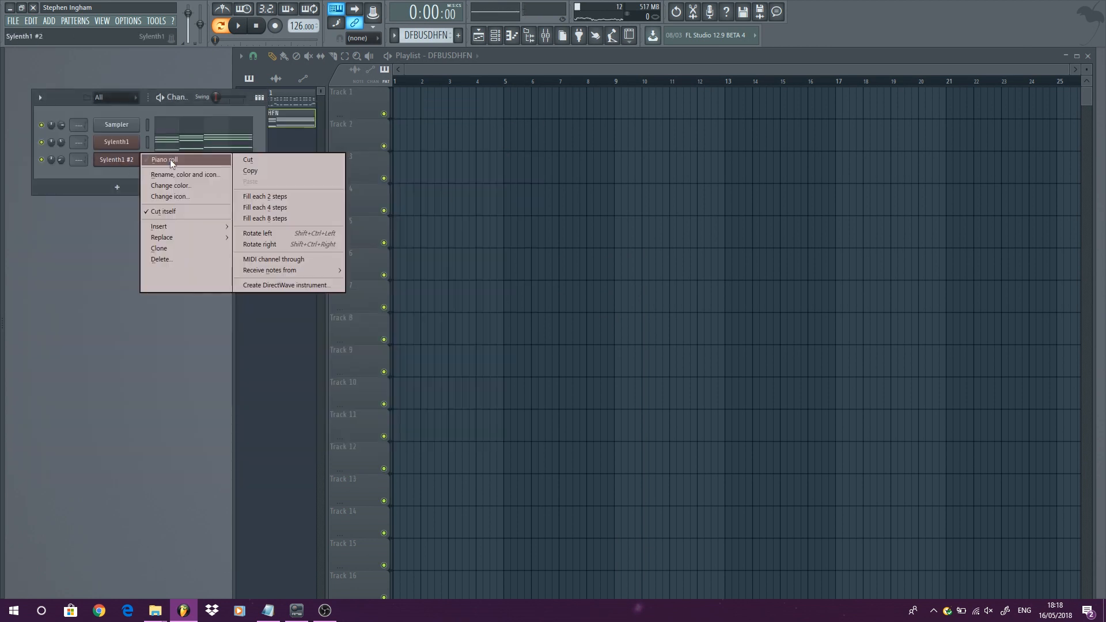
{"action": "left_click", "coordinate": [171, 159]}
{"action": "scroll", "coordinate": [143, 214], "scroll_direction": "up", "scroll_amount": 3}
{"action": "scroll", "coordinate": [353, 264], "scroll_direction": "down", "scroll_amount": 1}
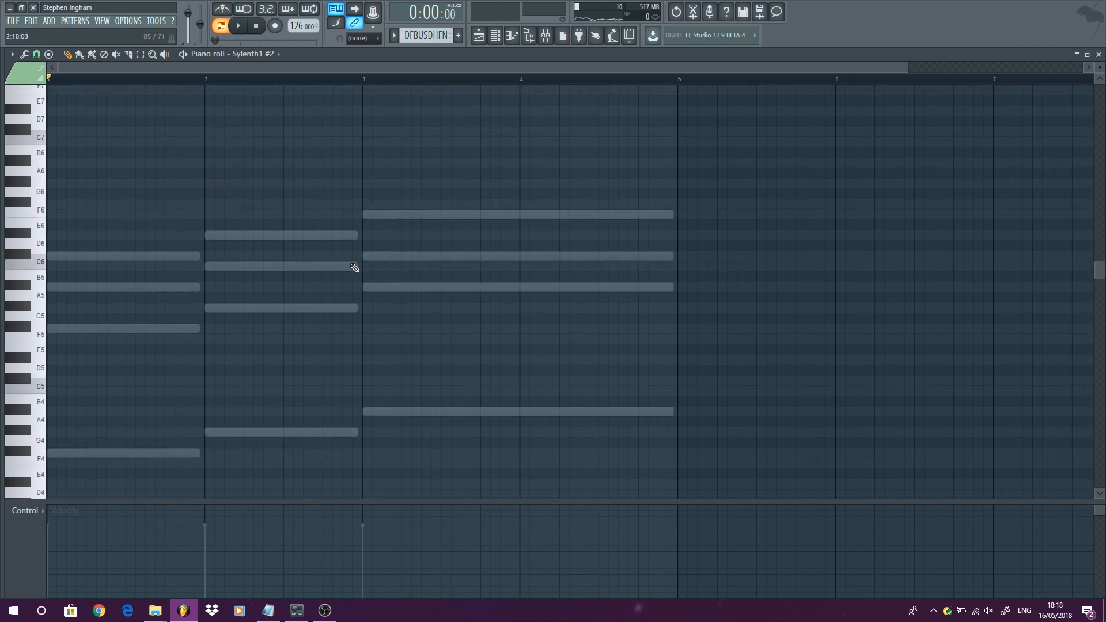
{"action": "left_click", "coordinate": [238, 25]}
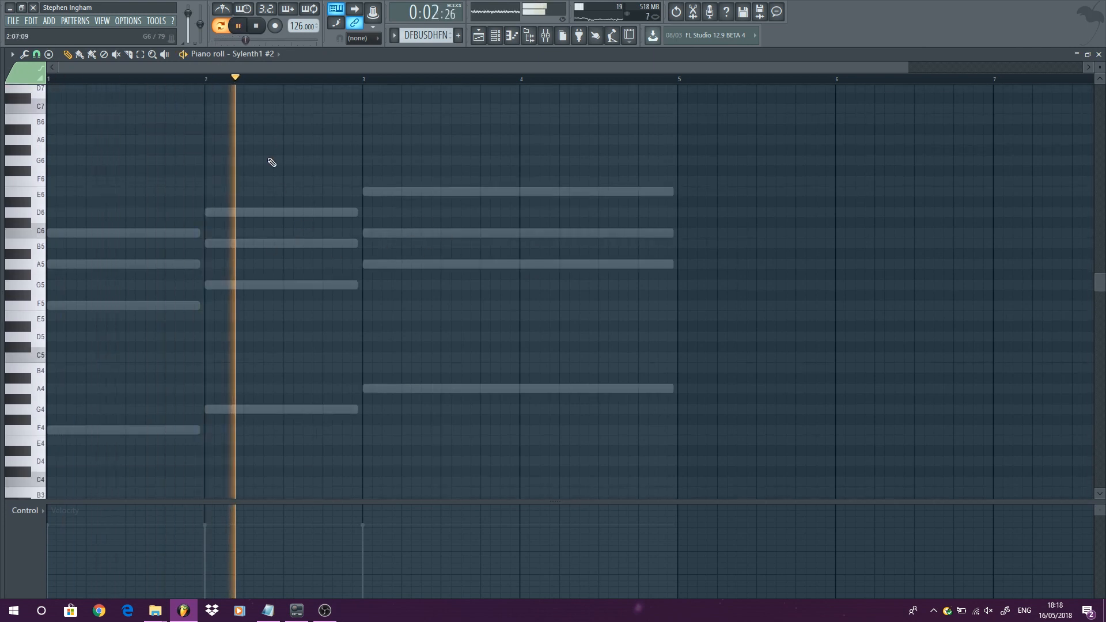
{"action": "key", "text": "space"}
- Make bar 4 of Sylenth1 #2 repeat bar 3's A4 notes
{"action": "mouse_move", "coordinate": [51, 233]}
{"action": "left_mouse_down"}
{"action": "mouse_move", "coordinate": [354, 242]}
{"action": "mouse_move", "coordinate": [342, 258]}
{"action": "mouse_move", "coordinate": [357, 245]}
{"action": "mouse_move", "coordinate": [60, 226]}
{"action": "mouse_move", "coordinate": [50, 439]}
{"action": "mouse_move", "coordinate": [165, 432]}
{"action": "left_mouse_up"}
{"action": "scroll", "coordinate": [55, 233], "scroll_direction": "up", "scroll_amount": 3}
{"action": "key", "text": "ctrl+a"}
{"action": "left_click_drag", "start_coordinate": [49, 432], "coordinate": [191, 445]}
{"action": "key", "text": "ctrl+a"}
{"action": "left_click_drag", "start_coordinate": [50, 432], "coordinate": [639, 388]}
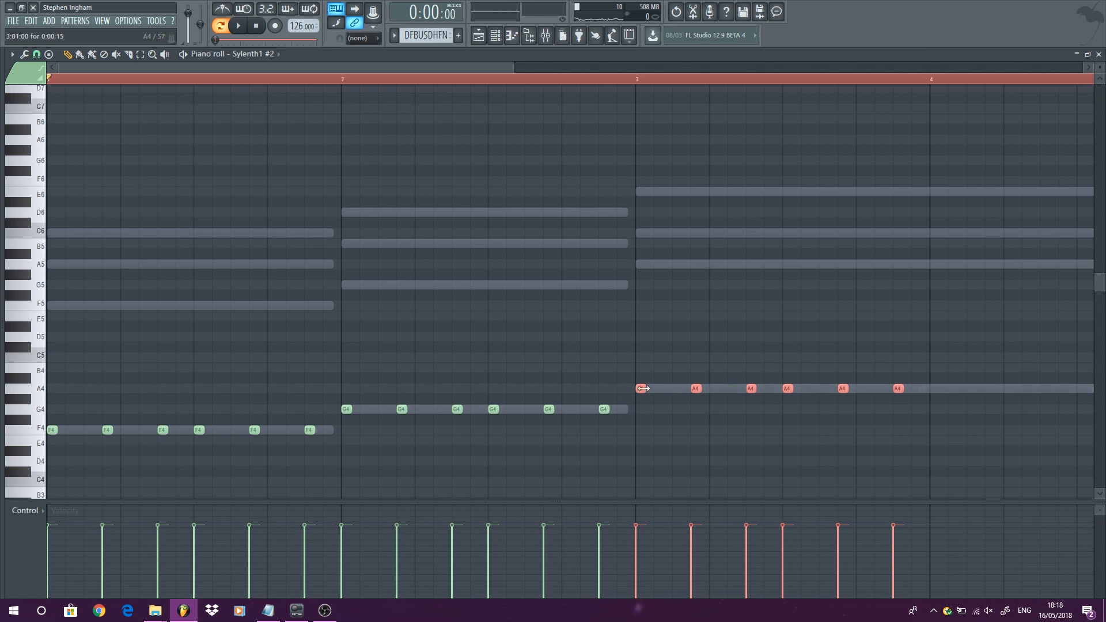
{"action": "left_click_drag", "start_coordinate": [639, 390], "coordinate": [644, 413]}
- Copy all of Sylenth1 #2's notes up to C6, D6 and E6 to double the melody
{"action": "scroll", "coordinate": [441, 272], "scroll_direction": "down", "scroll_amount": 1}
{"action": "left_click", "coordinate": [238, 26]}
{"action": "left_click", "coordinate": [370, 196], "text": "ctrl"}
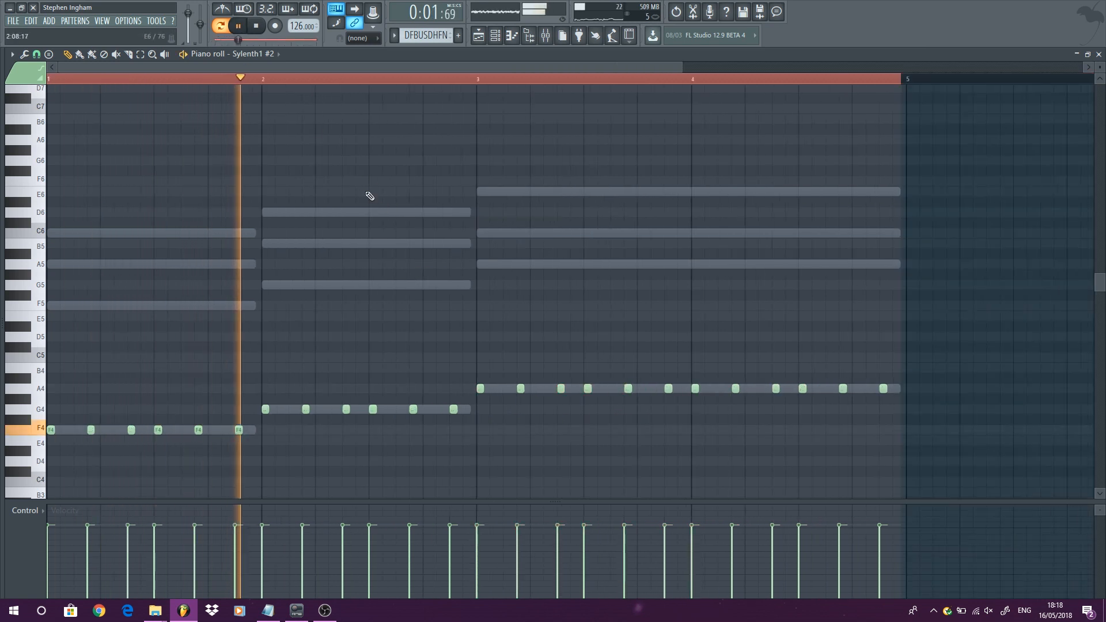
{"action": "key", "text": "ctrl+a"}
{"action": "left_click_drag", "start_coordinate": [48, 433], "coordinate": [65, 242]}
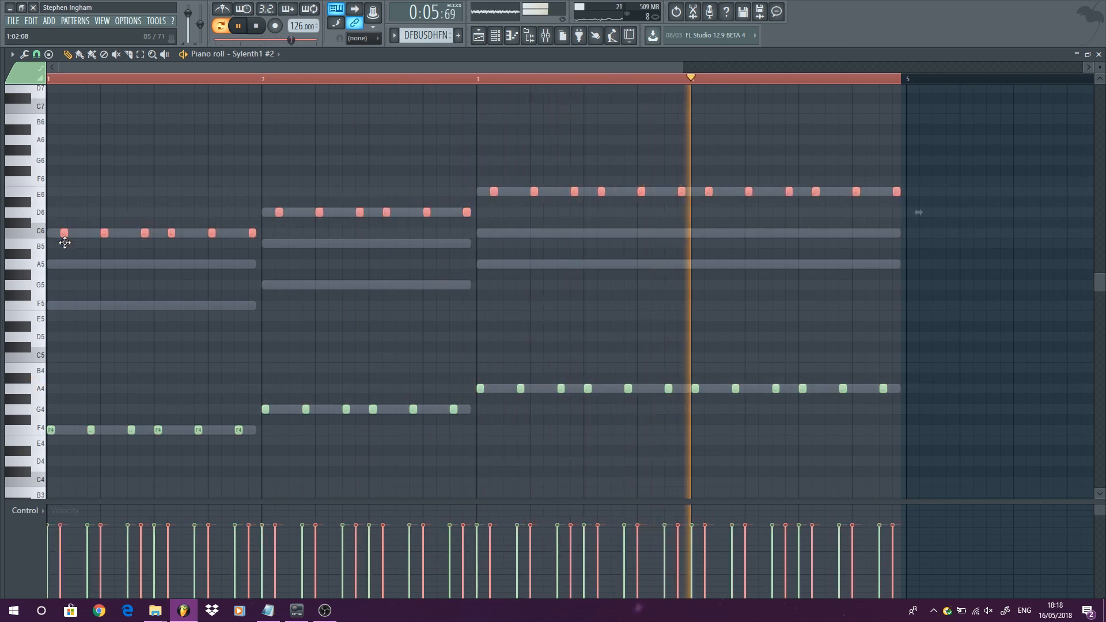
- Add four F5 notes in bar 1 of Sylenth1 #2
{"action": "left_click", "coordinate": [114, 309], "text": "ctrl"}
{"action": "scroll", "coordinate": [25, 308], "scroll_direction": "up", "scroll_amount": 3}
{"action": "left_click", "coordinate": [103, 305]}
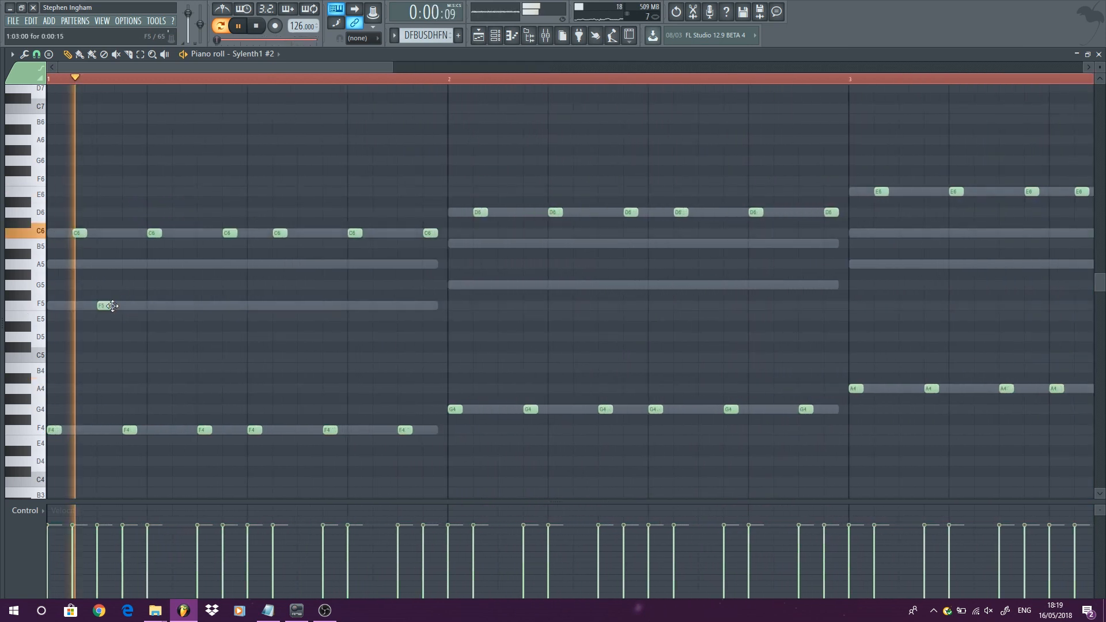
{"action": "left_click", "coordinate": [180, 306]}
{"action": "left_click", "coordinate": [304, 305]}
{"action": "left_click", "coordinate": [397, 305]}
- Duplicate the F5 notes as G5 notes in bar 2 and A5 notes in bars 3 and 4
{"action": "left_click_drag", "start_coordinate": [444, 330], "coordinate": [110, 294]}
{"action": "key", "text": "ctrl+b"}
{"action": "left_click_drag", "start_coordinate": [490, 302], "coordinate": [761, 264]}
{"action": "scroll", "coordinate": [395, 333], "scroll_direction": "down", "scroll_amount": 2}
{"action": "key", "text": "ctrl+b"}
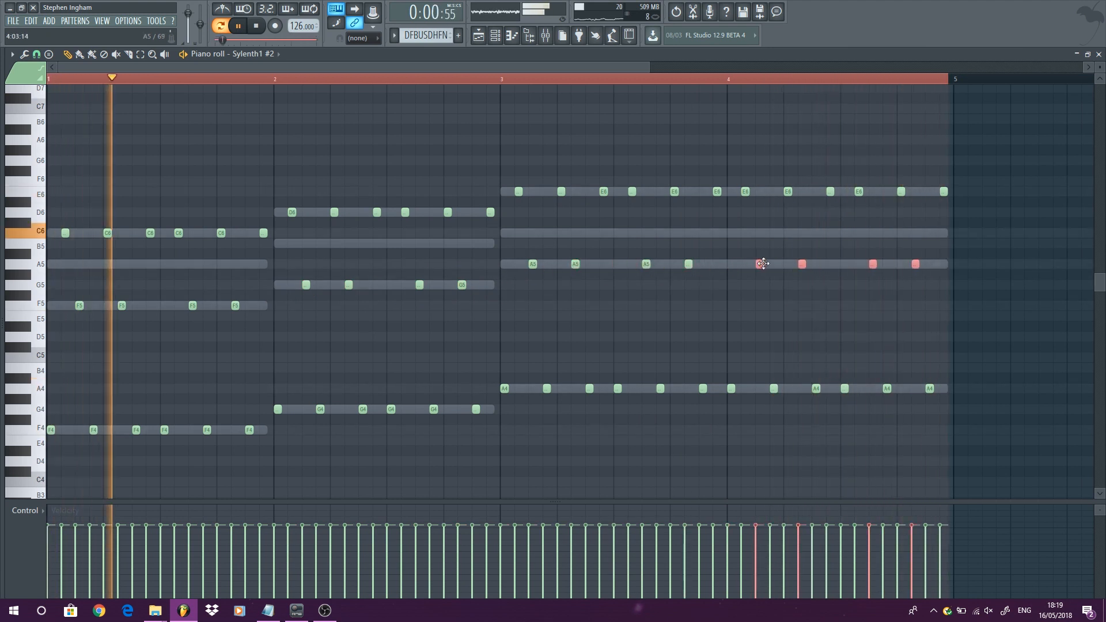
- Lower the last C6 note of bar 1 and the last D6 note of bar 2 to B5 and play back
{"action": "scroll", "coordinate": [761, 299], "scroll_direction": "down", "scroll_amount": 2}
{"action": "key", "text": "space"}
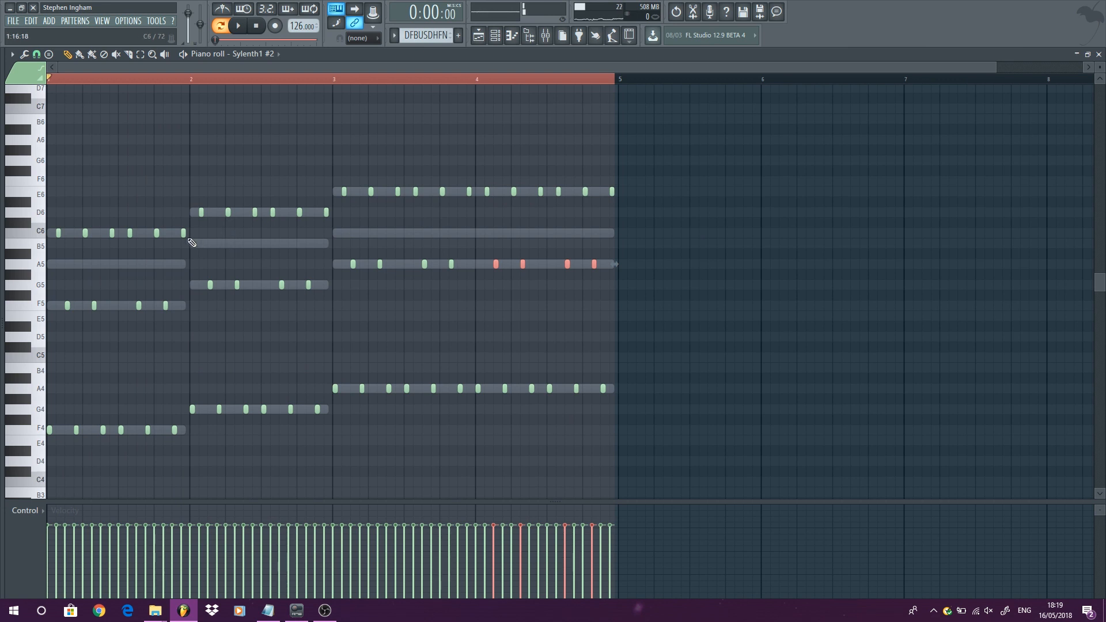
{"action": "left_click_drag", "start_coordinate": [181, 231], "coordinate": [192, 243]}
{"action": "left_click_drag", "start_coordinate": [326, 212], "coordinate": [326, 243]}
{"action": "key", "text": "space"}
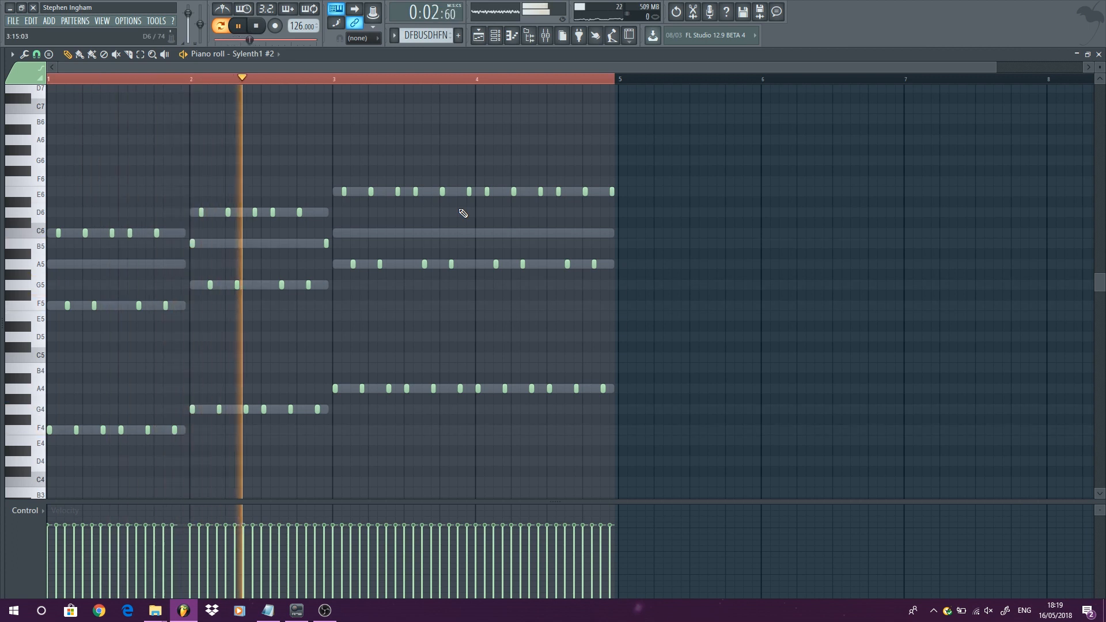
{"action": "left_click_drag", "start_coordinate": [192, 247], "coordinate": [183, 247]}
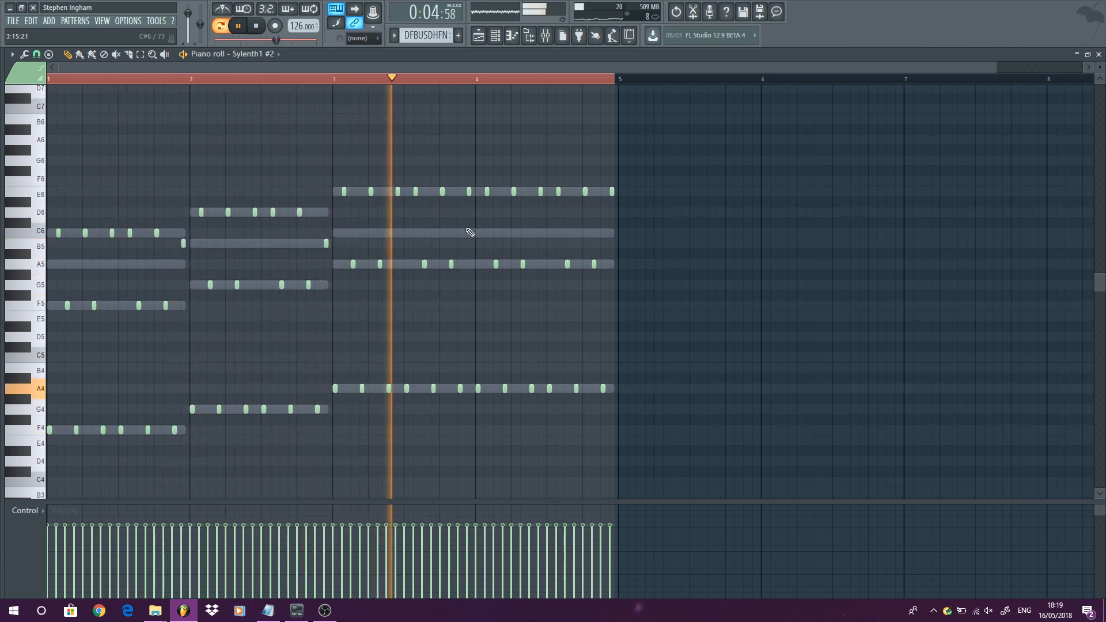
- Raise one E6 note near the end of bar 3 to F6, play the pattern back and close the piano roll
{"action": "left_click_drag", "start_coordinate": [468, 190], "coordinate": [467, 173]}
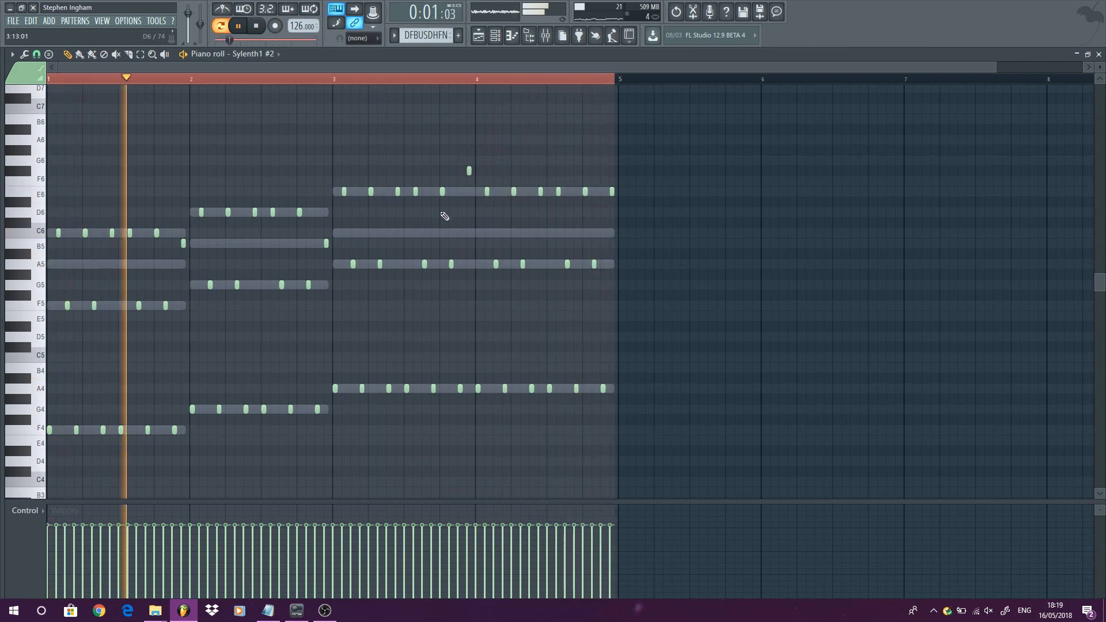
{"action": "key", "text": "space"}
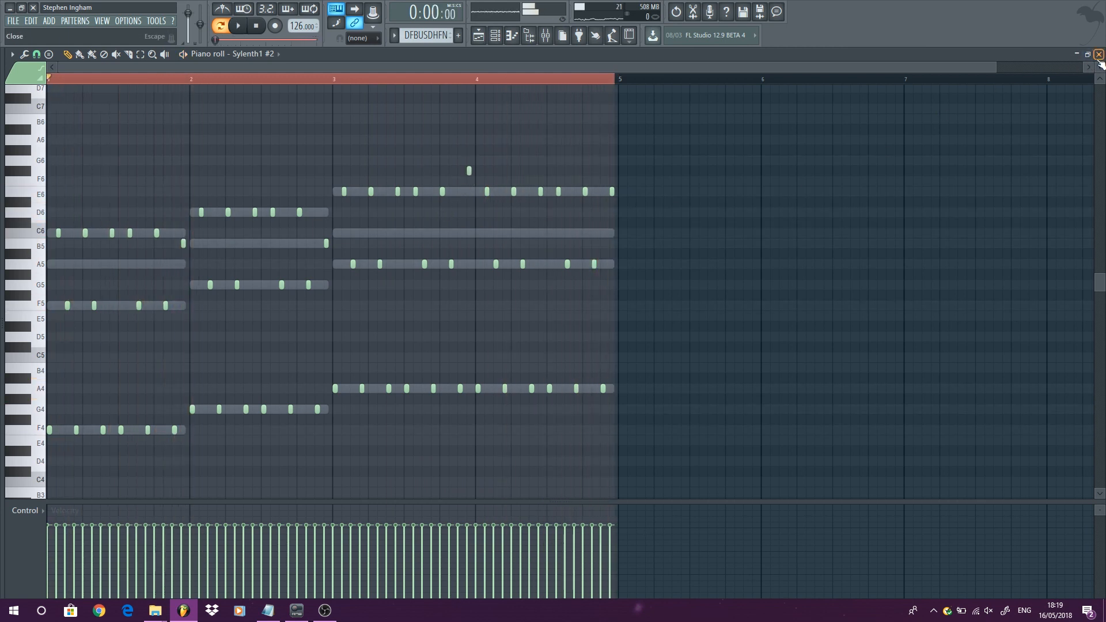
{"action": "left_click", "coordinate": [1099, 54]}
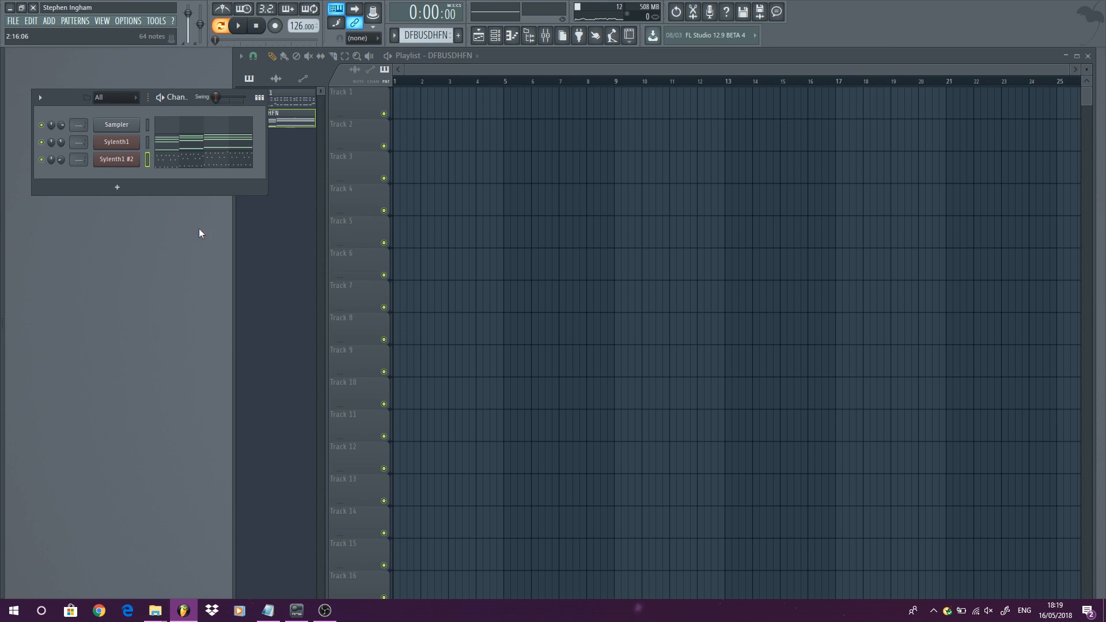
- Open the Sylenth1 #2 plugin and mute the Sylenth1 channel to audition Sylenth1 #2 on its own
{"action": "left_click", "coordinate": [134, 160]}
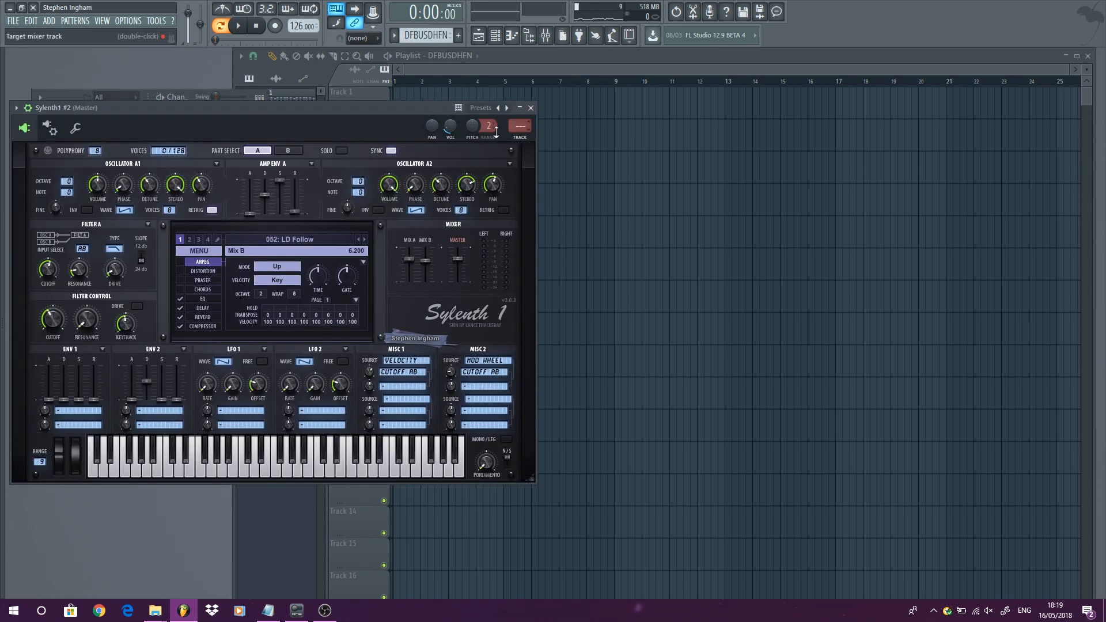
{"action": "left_click_drag", "start_coordinate": [311, 110], "coordinate": [563, 145]}
{"action": "left_click", "coordinate": [42, 142]}
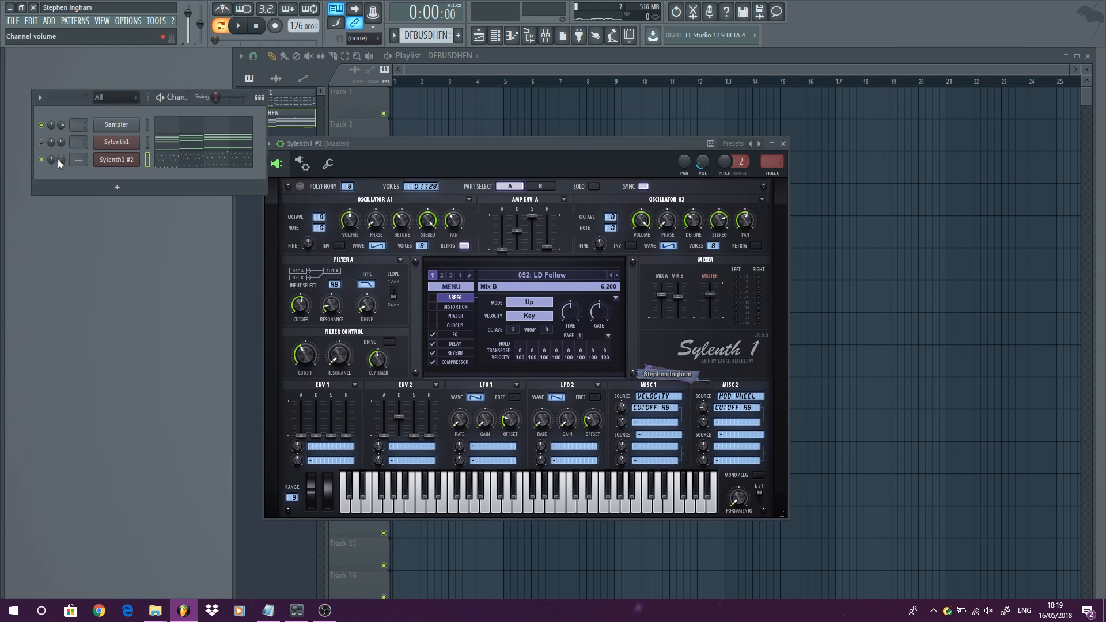
{"action": "key", "text": "space"}
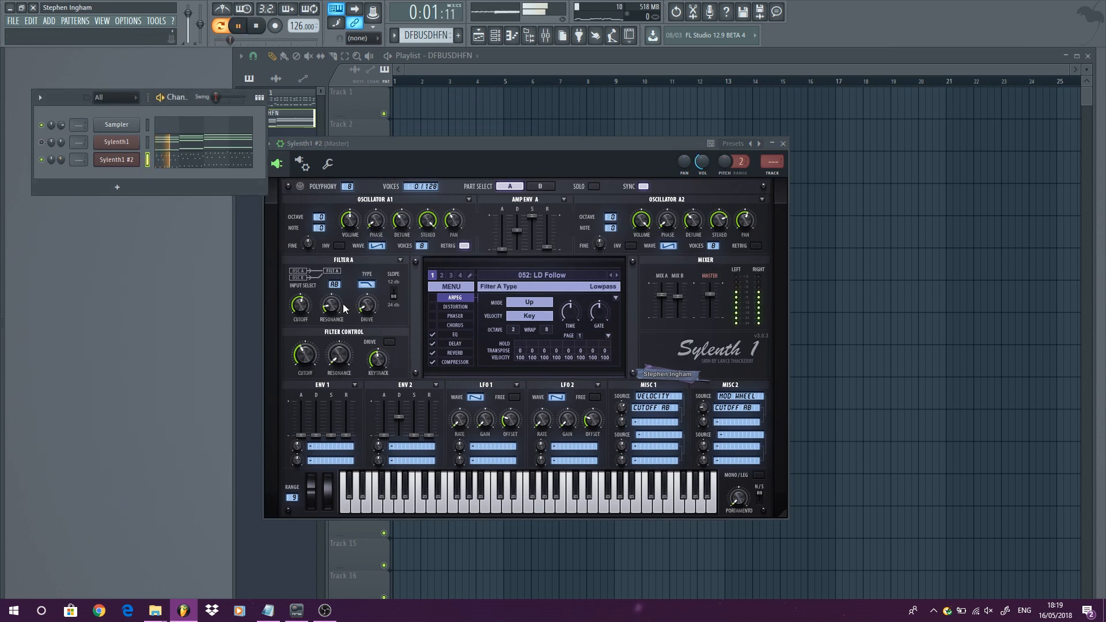
{"action": "left_click", "coordinate": [312, 361]}
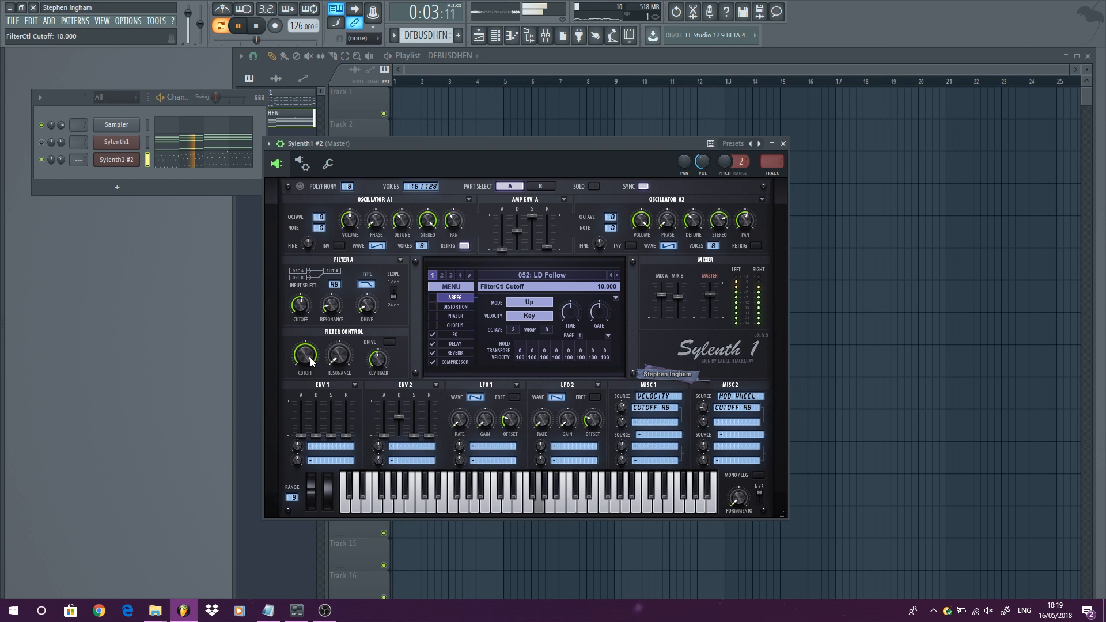
{"action": "key", "text": "space"}
- Clone the Sylenth1 #2 channel into a new Sylenth1 #3 channel and open it
{"action": "right_click", "coordinate": [127, 159]}
{"action": "left_click", "coordinate": [176, 250]}
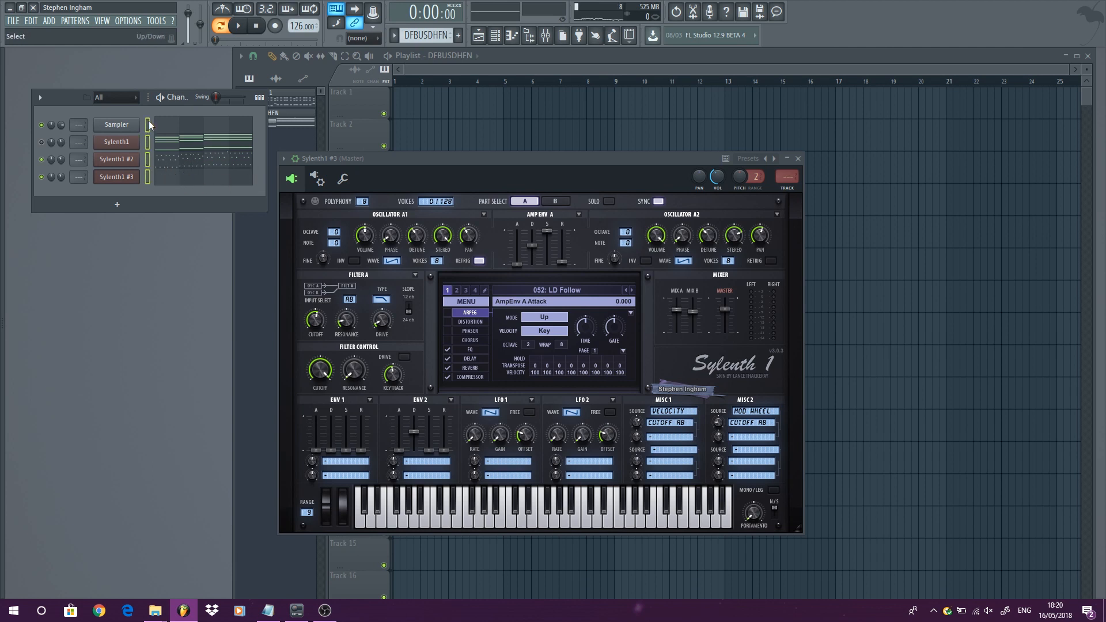
{"action": "left_click", "coordinate": [148, 158]}
{"action": "left_click", "coordinate": [147, 160]}
{"action": "left_click", "coordinate": [133, 178]}
{"action": "left_click", "coordinate": [132, 178]}
- Mute Sylenth1 #2 and load the 057: LD InUrFace preset on Sylenth1 #3, auditioning it
{"action": "left_click", "coordinate": [41, 159]}
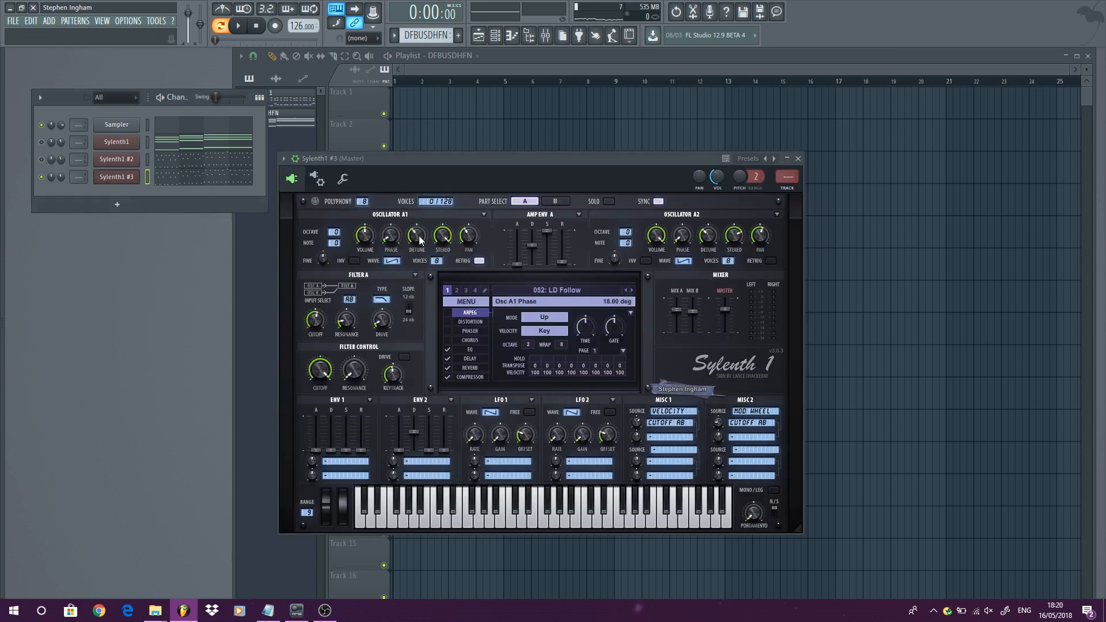
{"action": "left_click", "coordinate": [562, 294]}
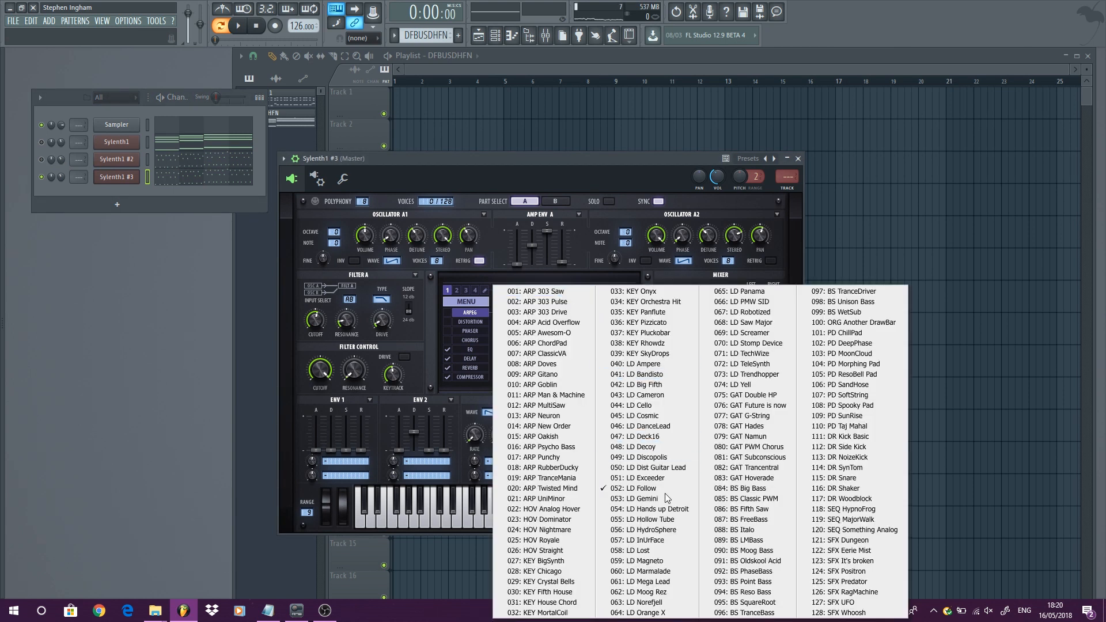
{"action": "left_click", "coordinate": [673, 537]}
{"action": "left_click", "coordinate": [632, 291]}
{"action": "key", "text": "space"}
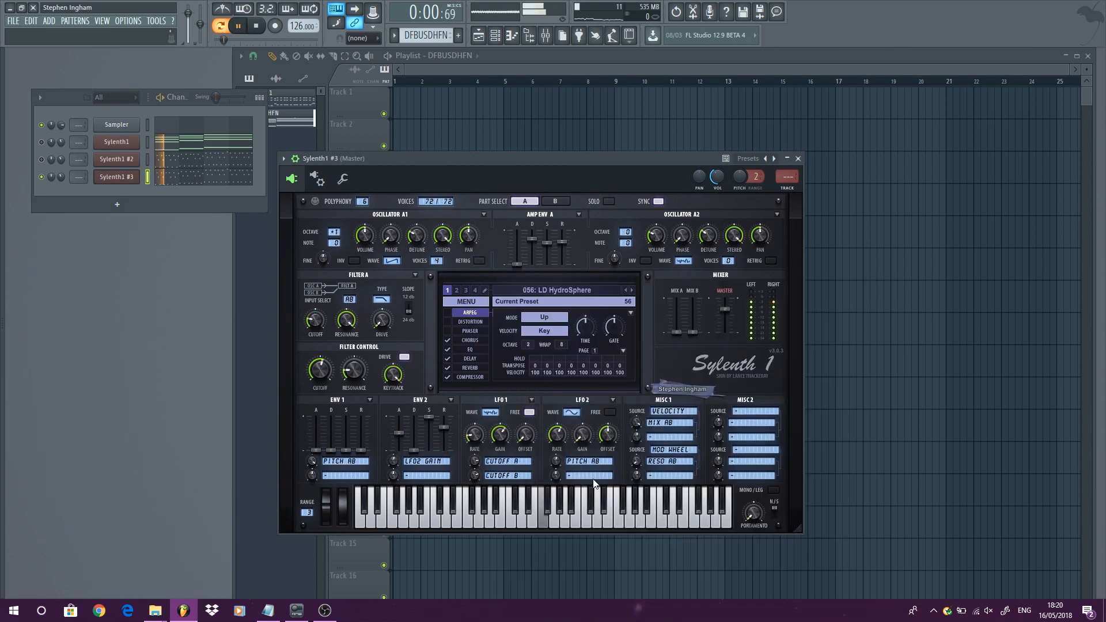
- Step forward through presets to 059: LD Magneto on Sylenth1 #3, audition it and close the plugin
{"action": "left_click", "coordinate": [633, 291]}
{"action": "left_click", "coordinate": [632, 290]}
{"action": "key", "text": "space"}
{"action": "key", "text": "space"}
{"action": "left_click_drag", "start_coordinate": [517, 154], "coordinate": [503, 136]}
{"action": "key", "text": "space"}
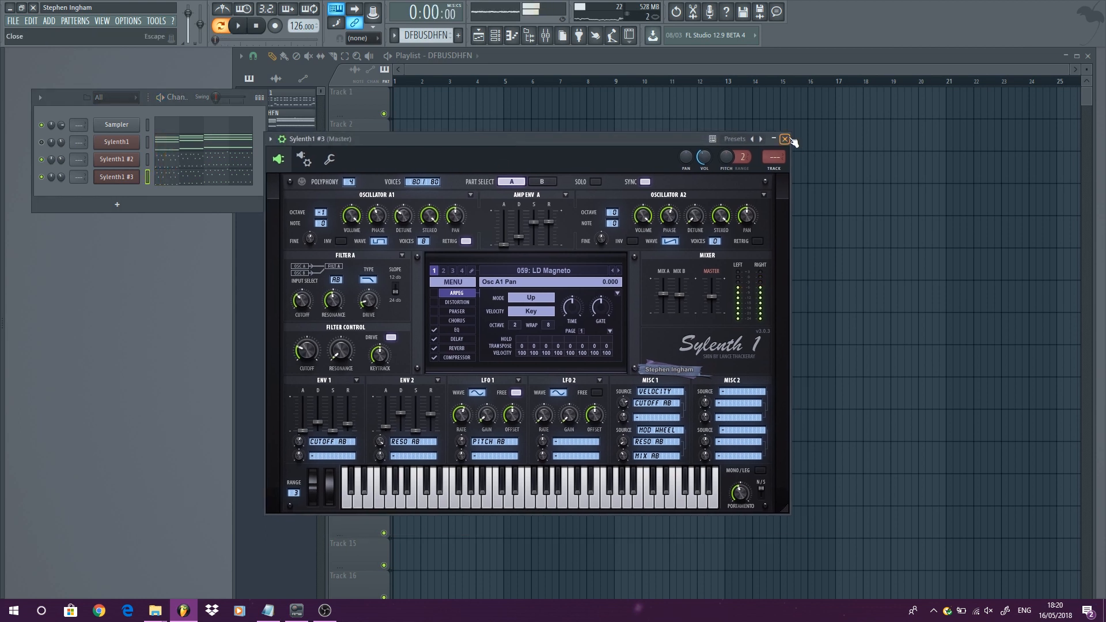
{"action": "left_click", "coordinate": [785, 139]}
- Place the DFBUSDHFN pattern clip on track 1 of the playlist at bars 1 and 5
{"action": "left_click", "coordinate": [403, 106]}
{"action": "right_click", "coordinate": [466, 115]}
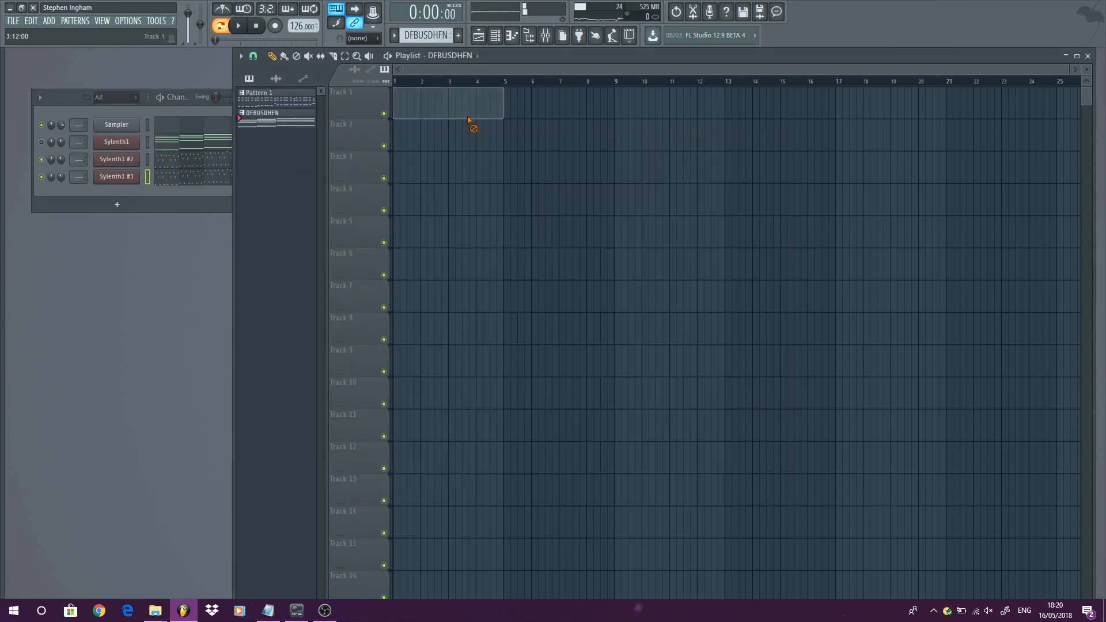
{"action": "left_click", "coordinate": [401, 101]}
{"action": "left_click", "coordinate": [504, 108]}
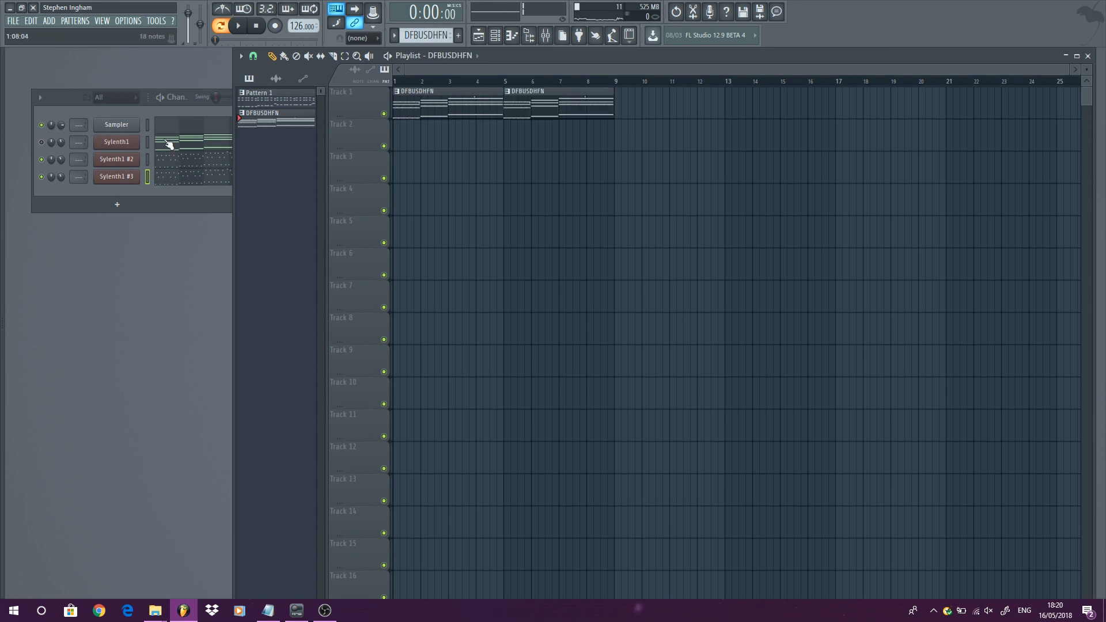
- Delete the original Sylenth1 channel, confirming the warning, and play back the arrangement
{"action": "right_click", "coordinate": [129, 147]}
{"action": "left_click", "coordinate": [187, 244]}
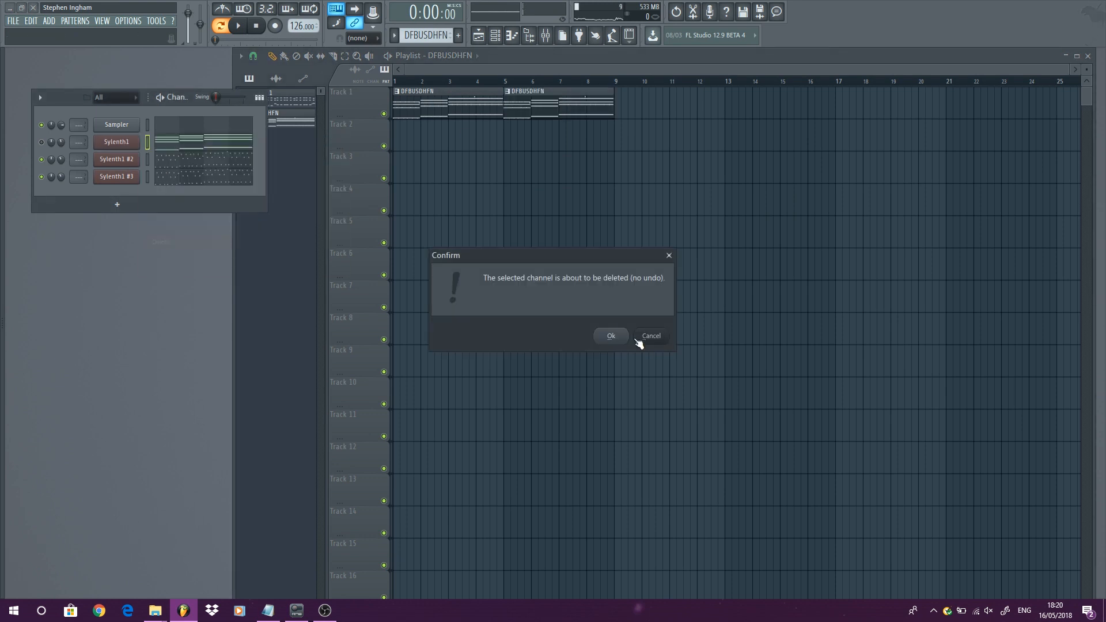
{"action": "left_click", "coordinate": [615, 341]}
{"action": "key", "text": "space"}
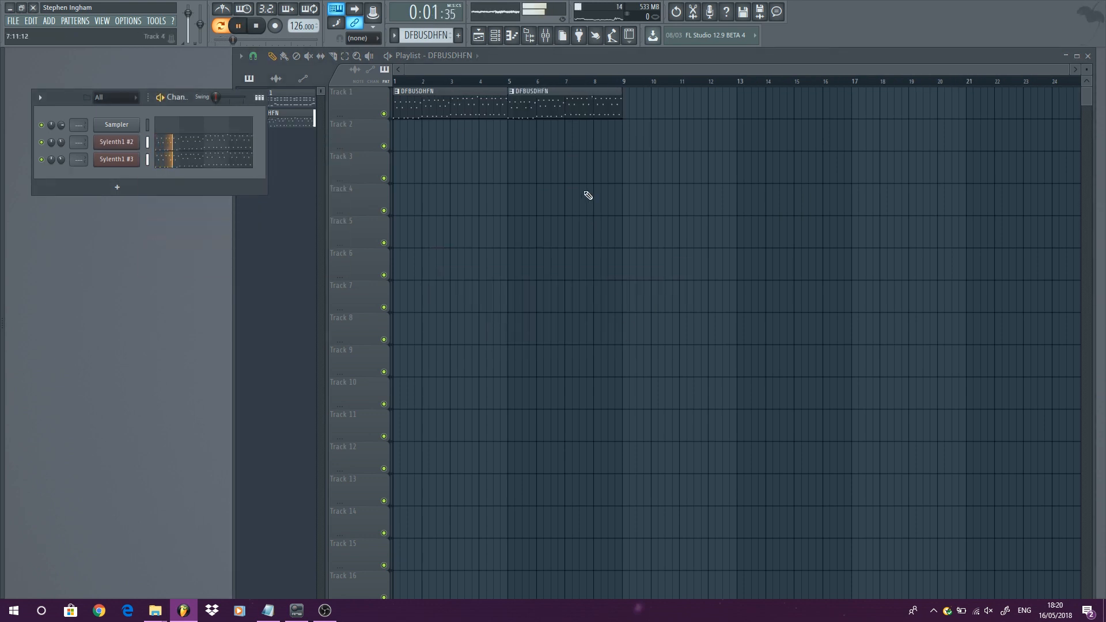
{"action": "key", "text": "l"}
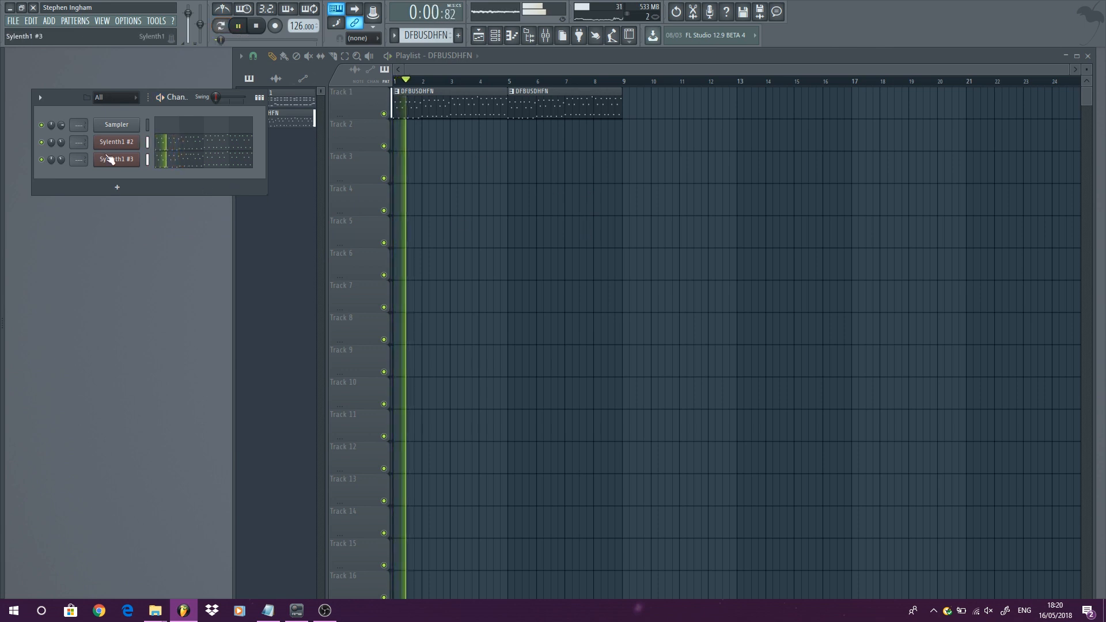
{"action": "key", "text": "space"}
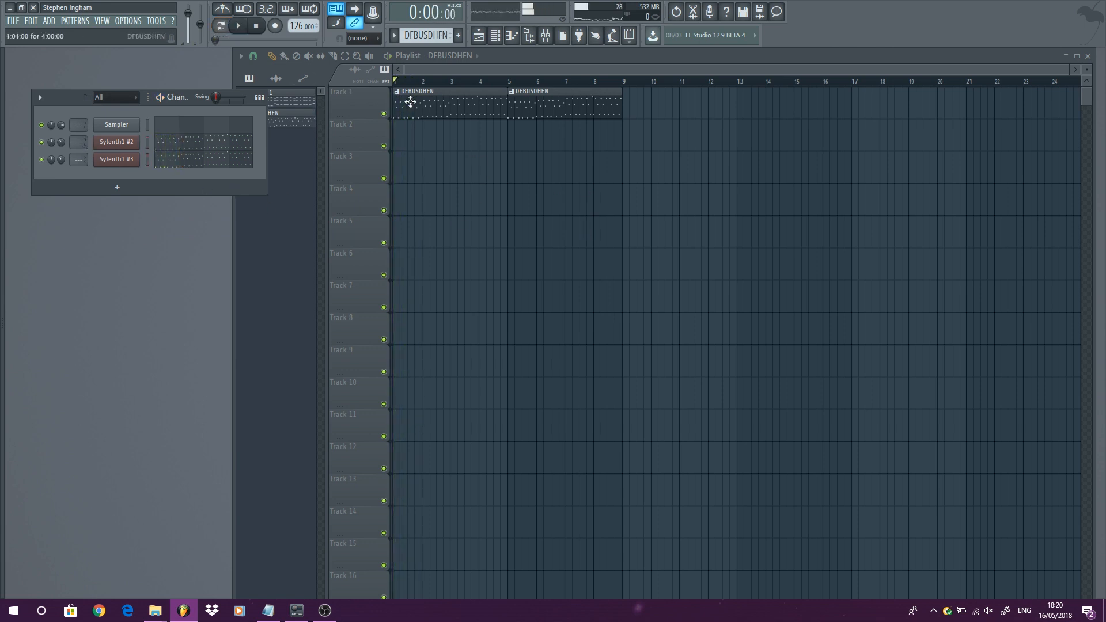
- Select bars 1 to 9 and create an automation clip for Sylenth1 #2's FilterCtl Cutoff parameter
{"action": "left_click_drag", "start_coordinate": [402, 91], "coordinate": [621, 118]}
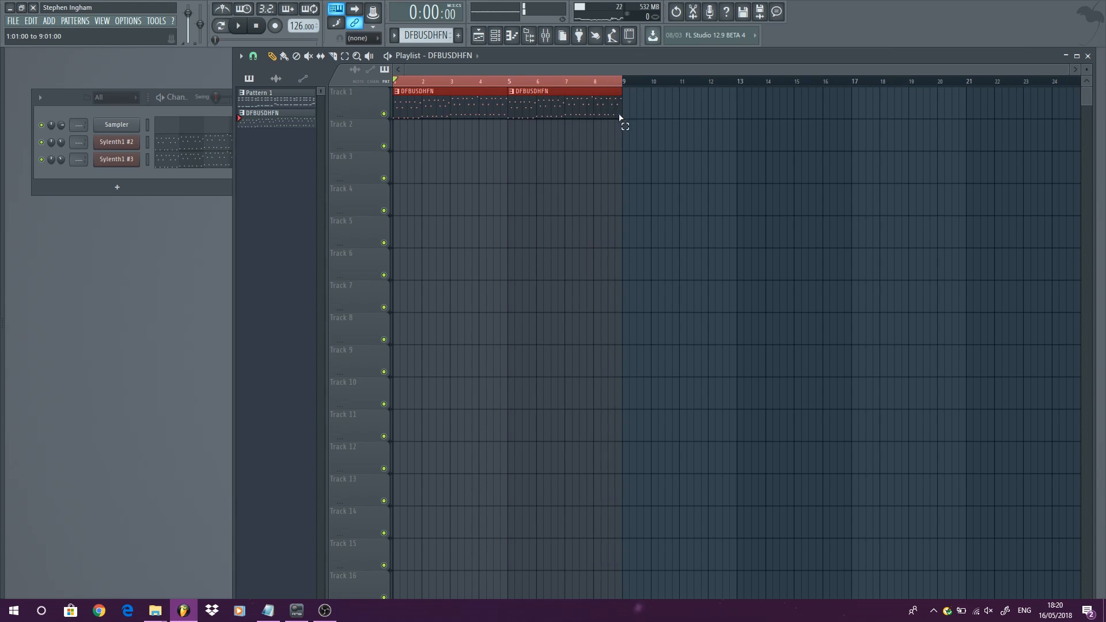
{"action": "left_click", "coordinate": [117, 141]}
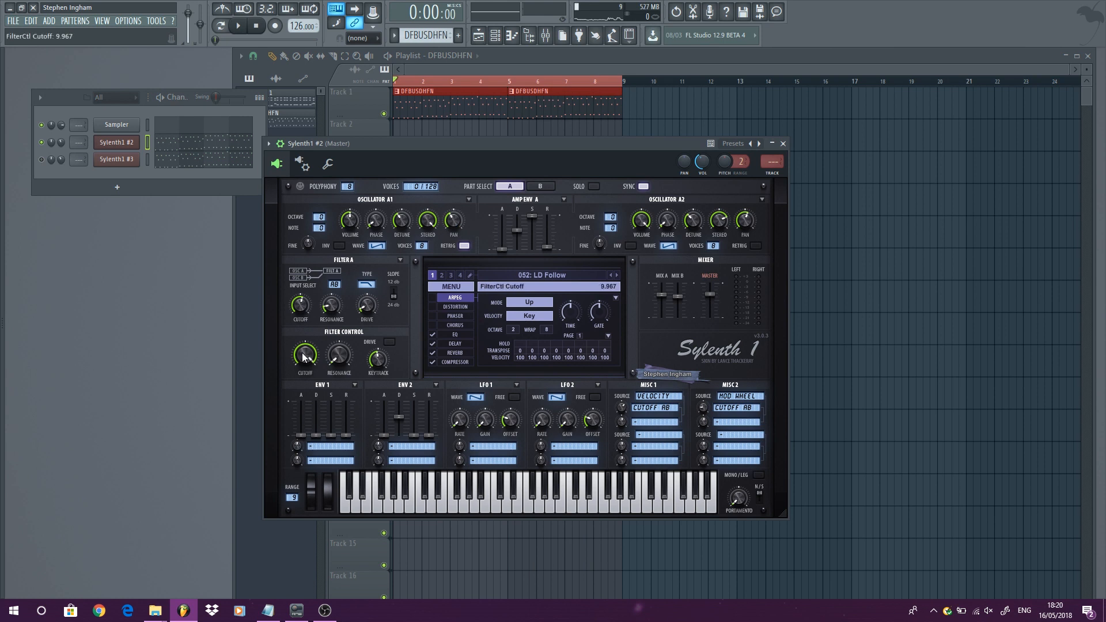
{"action": "left_click", "coordinate": [269, 144]}
{"action": "left_click", "coordinate": [292, 284]}
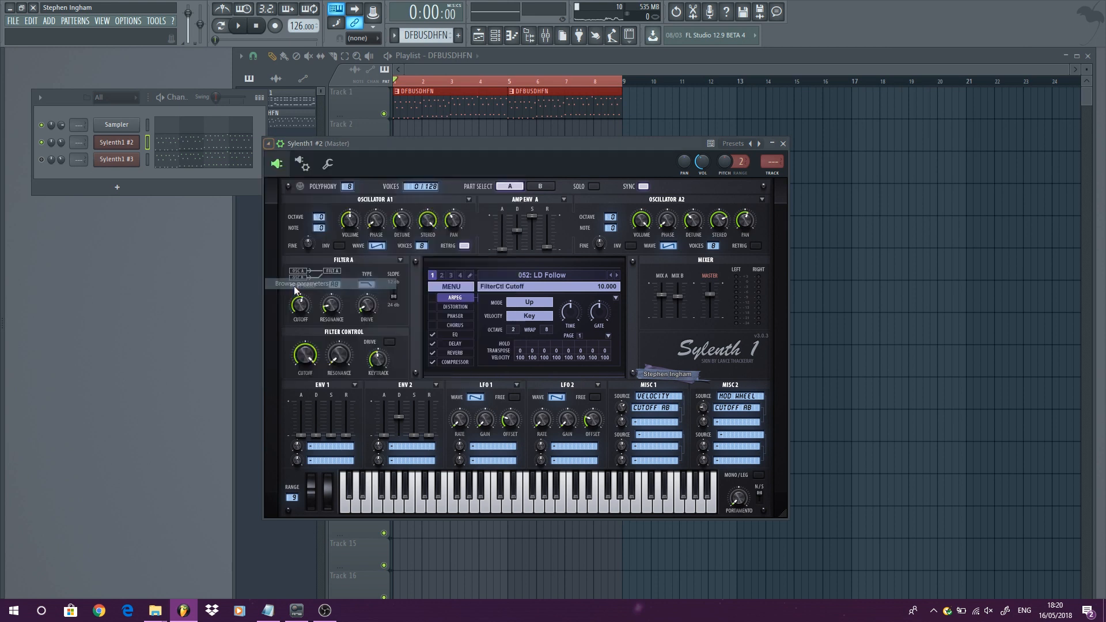
{"action": "scroll", "coordinate": [65, 227], "scroll_direction": "down", "scroll_amount": 3}
{"action": "left_click_drag", "start_coordinate": [55, 258], "coordinate": [53, 262]}
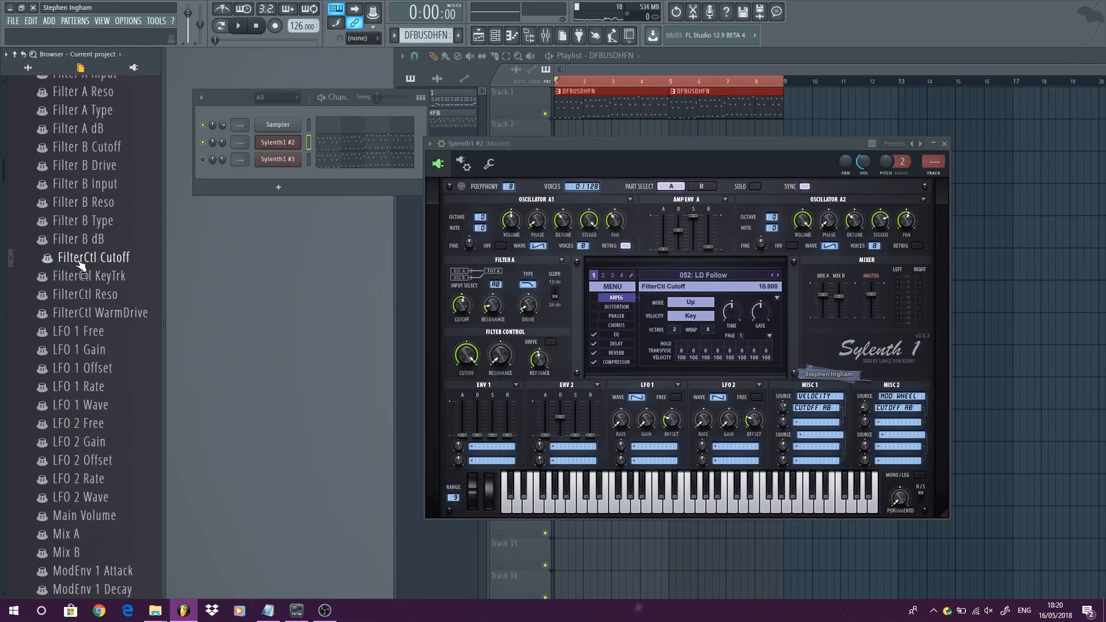
{"action": "right_click", "coordinate": [80, 262]}
{"action": "left_click", "coordinate": [123, 308]}
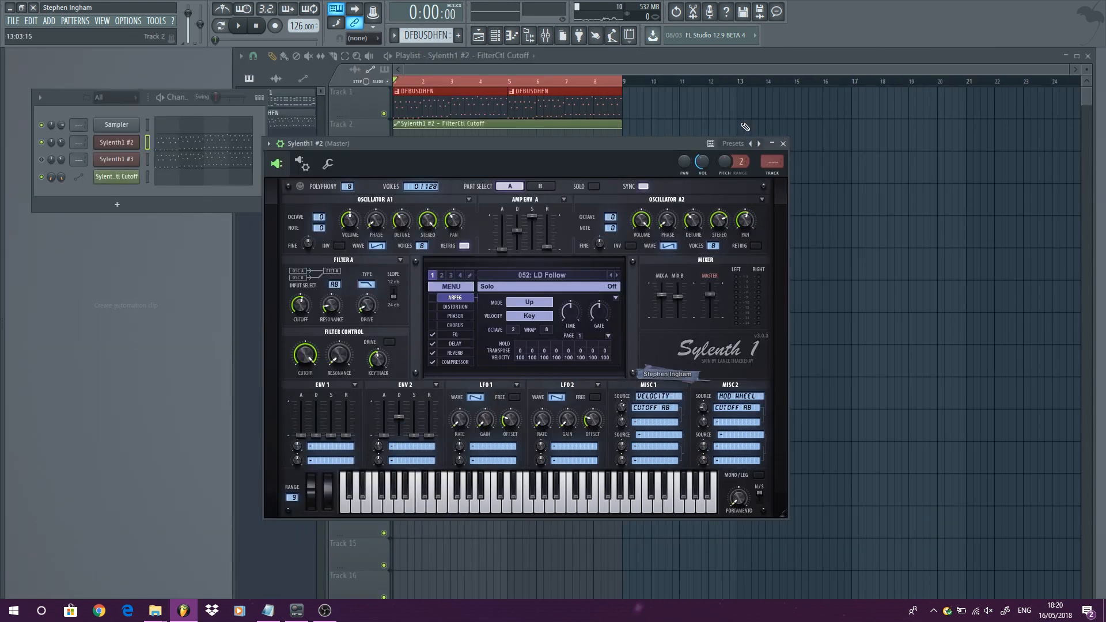
{"action": "left_click", "coordinate": [784, 144]}
- Shape the cutoff automation to start at its lowest value and curve upward across the clip while playing
{"action": "key", "text": "space"}
{"action": "left_click_drag", "start_coordinate": [395, 129], "coordinate": [395, 172]}
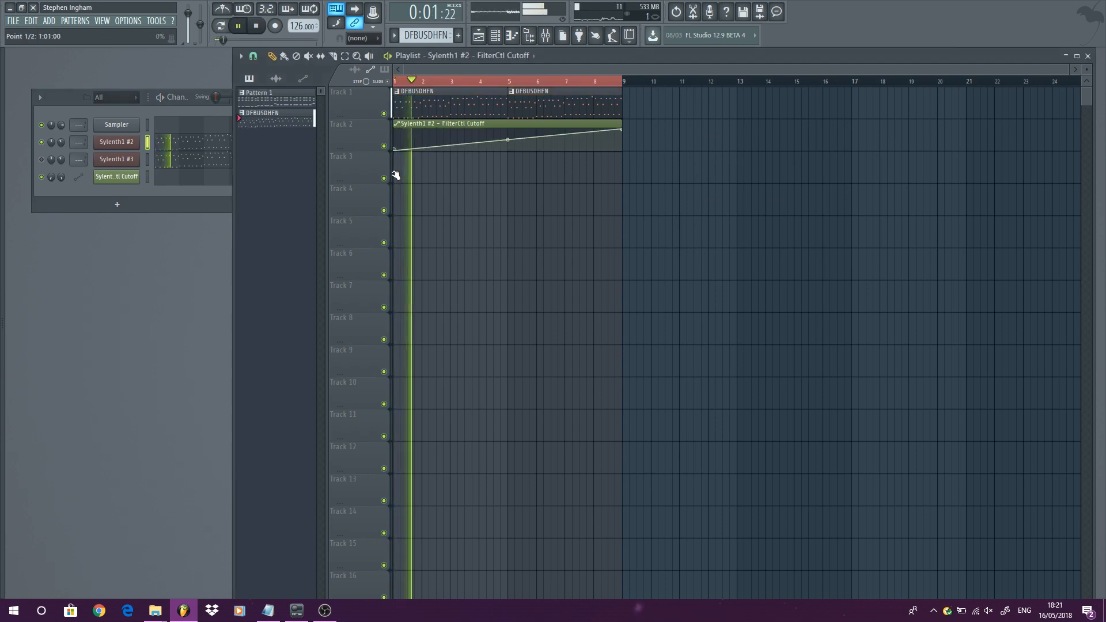
{"action": "left_click_drag", "start_coordinate": [507, 140], "coordinate": [507, 167]}
{"action": "key", "text": "space"}
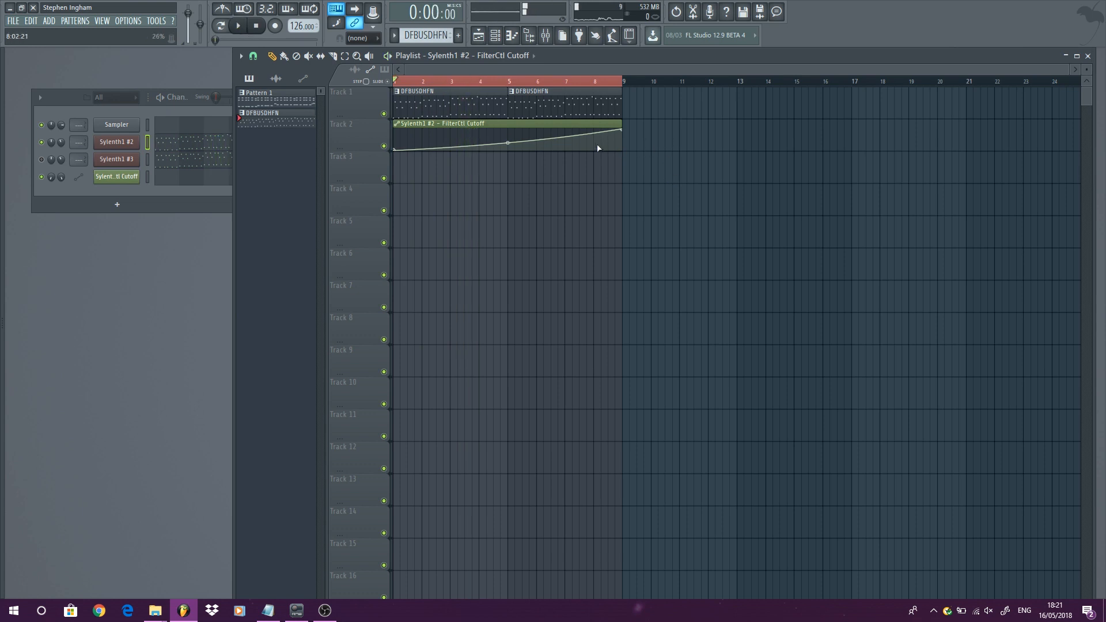
- Extend the cutoff automation clip past bar 9 so it falls back down after the peak
{"action": "scroll", "coordinate": [602, 141], "scroll_direction": "up", "scroll_amount": 2}
{"action": "scroll", "coordinate": [519, 132], "scroll_direction": "down", "scroll_amount": 4}
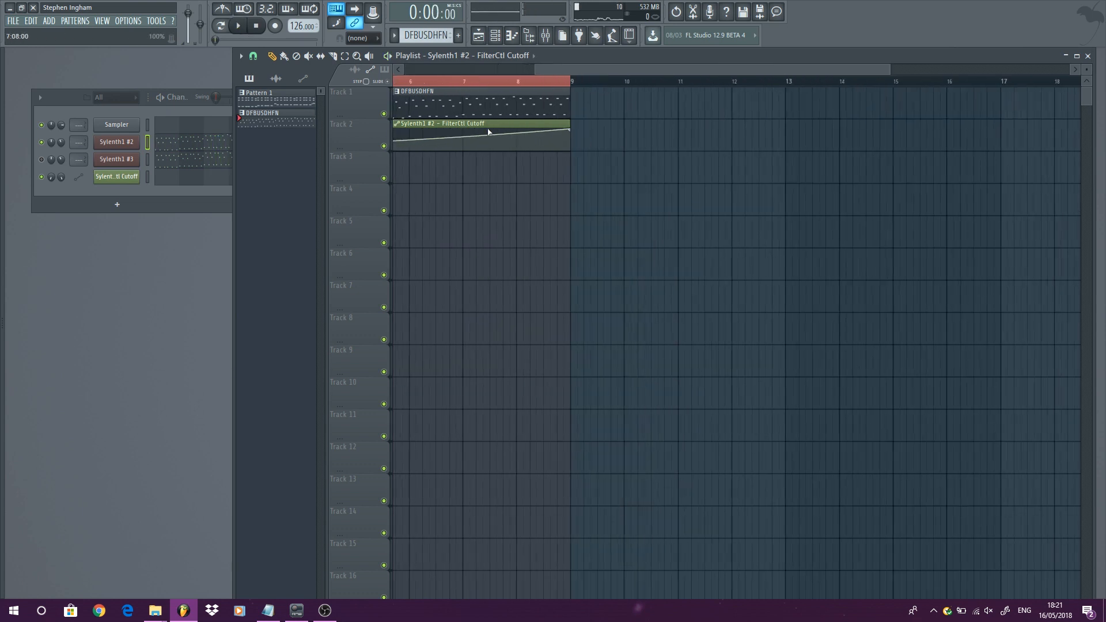
{"action": "scroll", "coordinate": [547, 142], "scroll_direction": "up", "scroll_amount": 2}
{"action": "left_click_drag", "start_coordinate": [623, 129], "coordinate": [702, 167]}
{"action": "right_click", "coordinate": [627, 136]}
- Add DFBUSDHFN pattern clips on track 1 at bars 9 and 13
{"action": "left_click", "coordinate": [610, 105]}
{"action": "left_click", "coordinate": [624, 105]}
{"action": "left_click_drag", "start_coordinate": [616, 130], "coordinate": [622, 127]}
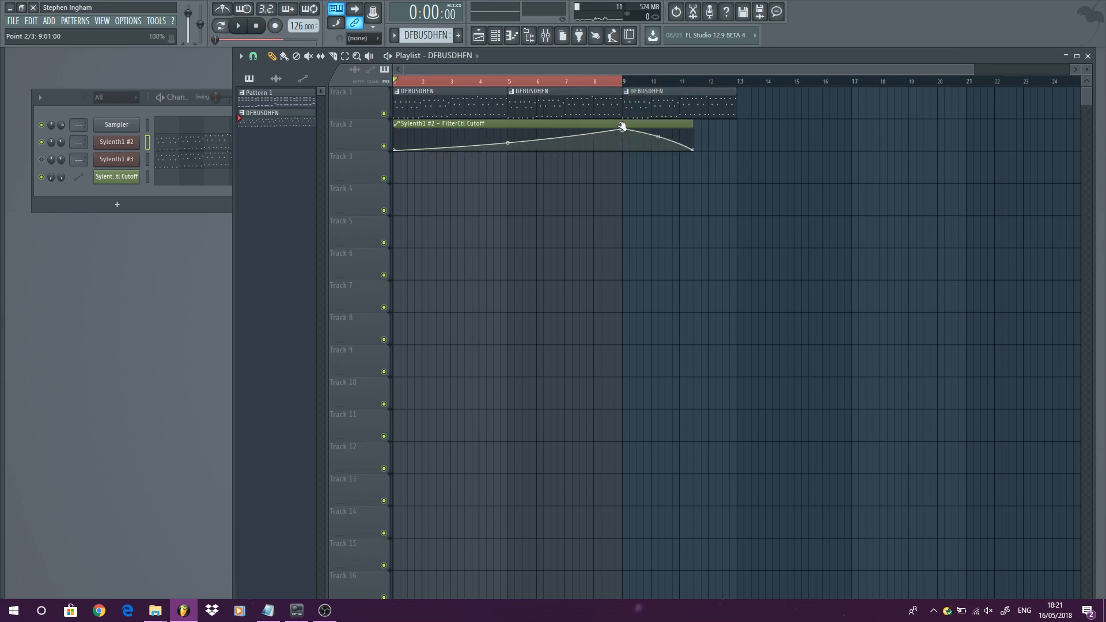
{"action": "left_click", "coordinate": [741, 101]}
- Extend the cutoff automation to bar 17 and shape it to stay high with a dip around bar 16
{"action": "left_click_drag", "start_coordinate": [694, 151], "coordinate": [858, 159]}
{"action": "scroll", "coordinate": [820, 144], "scroll_direction": "up", "scroll_amount": 5}
{"action": "scroll", "coordinate": [822, 133], "scroll_direction": "up", "scroll_amount": 3}
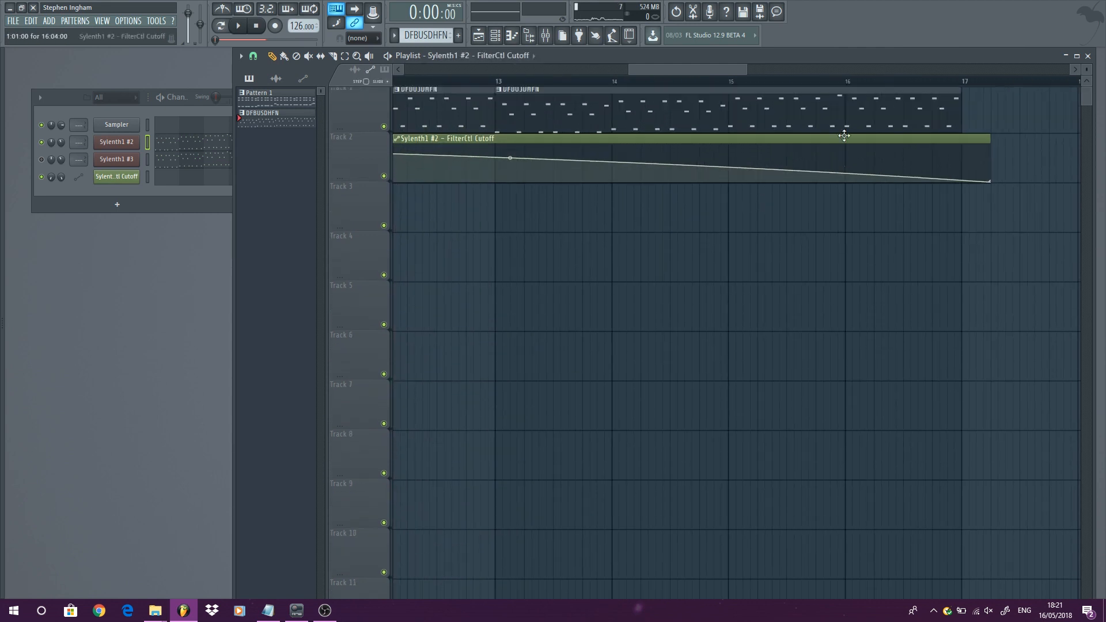
{"action": "left_click", "coordinate": [909, 179]}
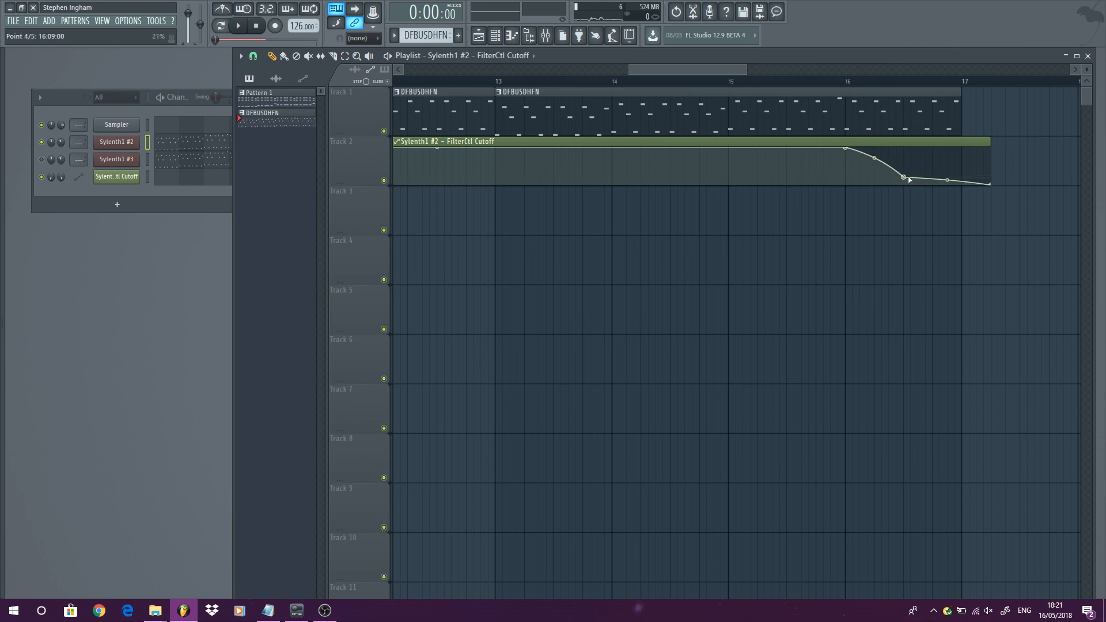
{"action": "left_click_drag", "start_coordinate": [964, 154], "coordinate": [968, 137]}
{"action": "left_click_drag", "start_coordinate": [992, 185], "coordinate": [997, 128]}
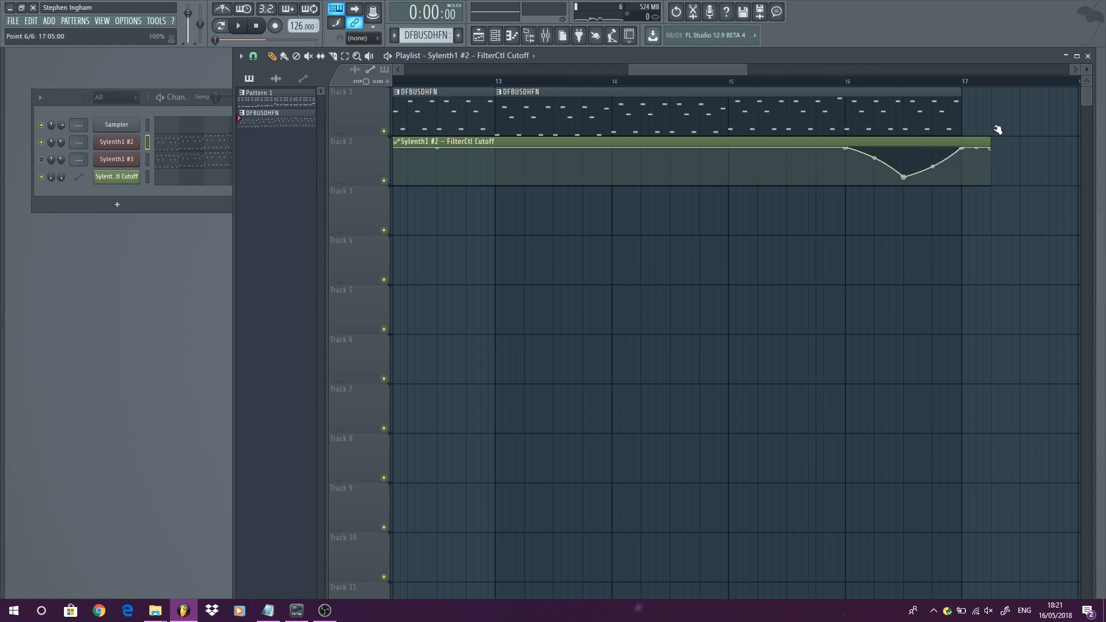
- Play back the arrangement from around bar 16 to check the cutoff dip
{"action": "scroll", "coordinate": [1019, 118], "scroll_direction": "down", "scroll_amount": 5}
{"action": "key", "text": "space"}
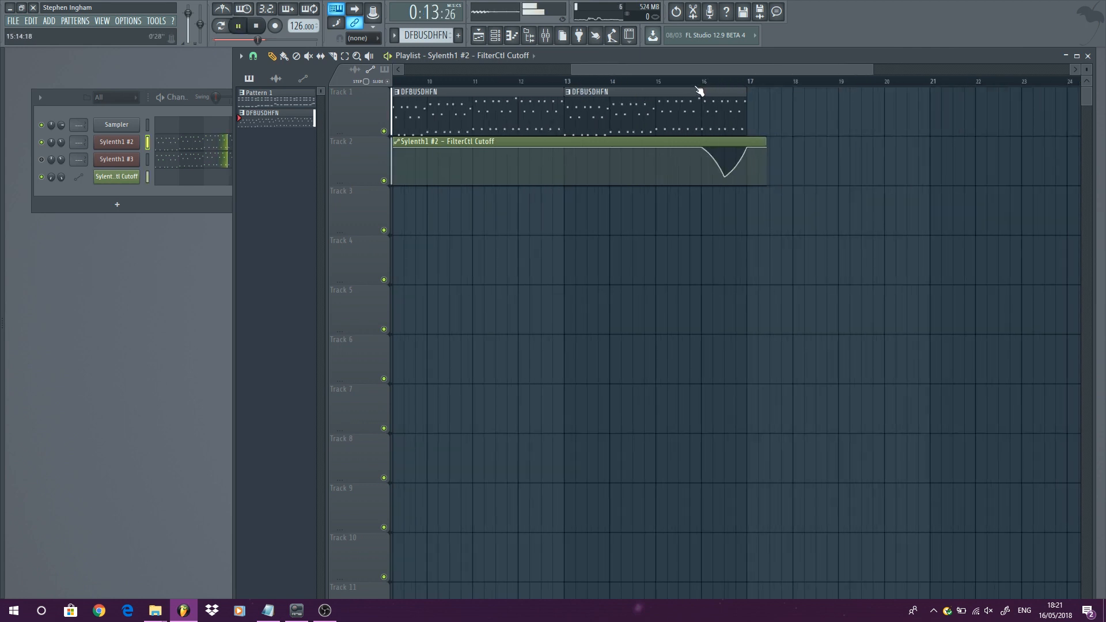
{"action": "left_click", "coordinate": [695, 83]}
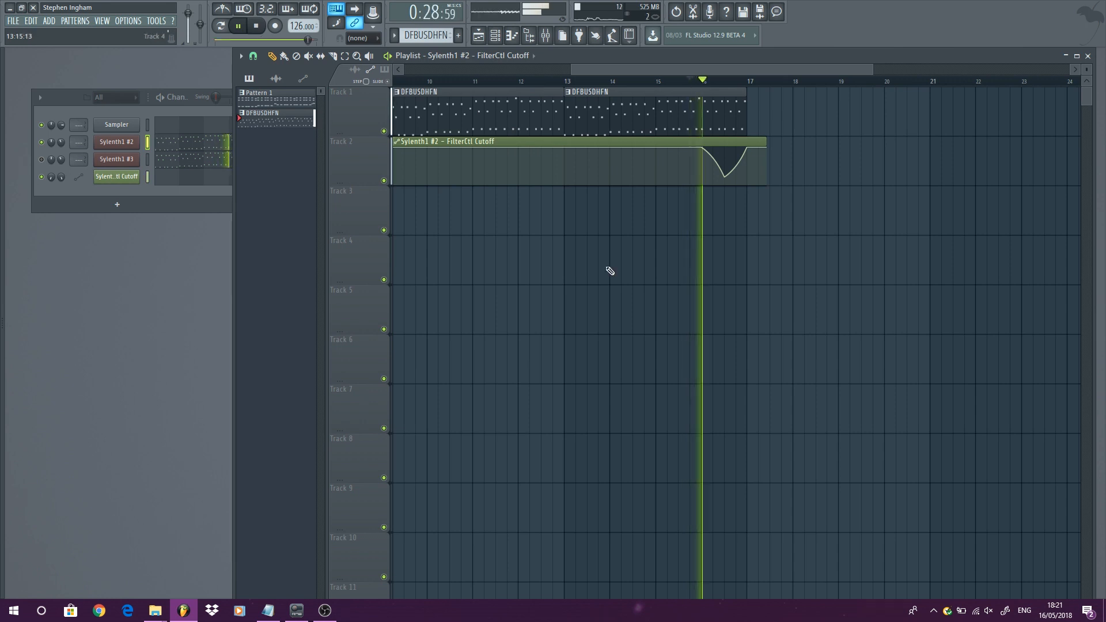
{"action": "scroll", "coordinate": [599, 230], "scroll_direction": "down", "scroll_amount": 3}
{"action": "scroll", "coordinate": [629, 182], "scroll_direction": "down", "scroll_amount": 3}
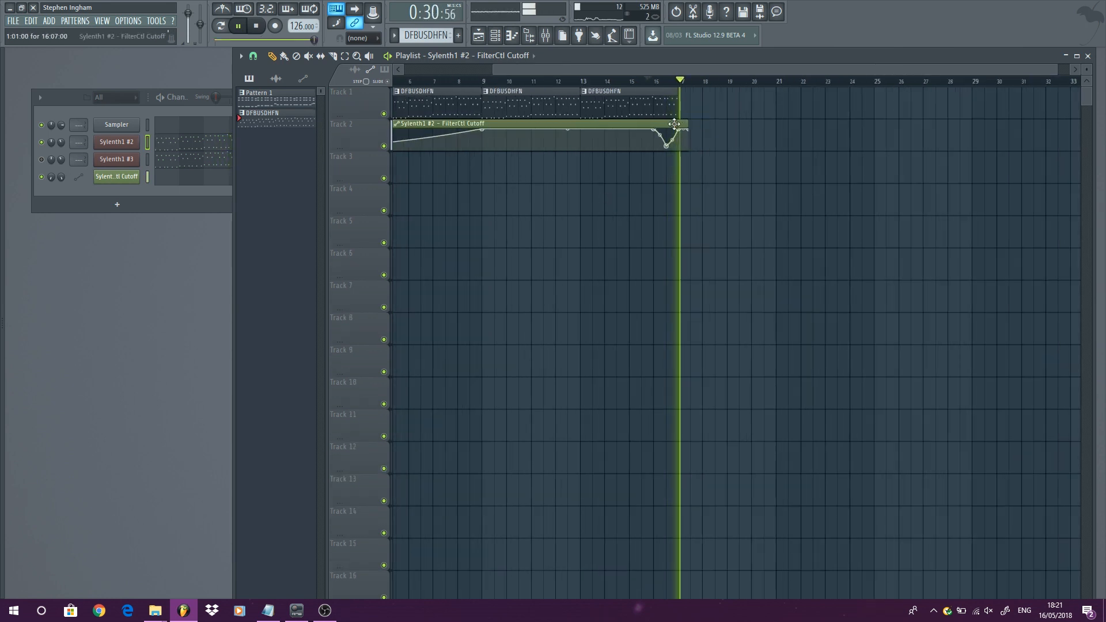
{"action": "left_click", "coordinate": [658, 85]}
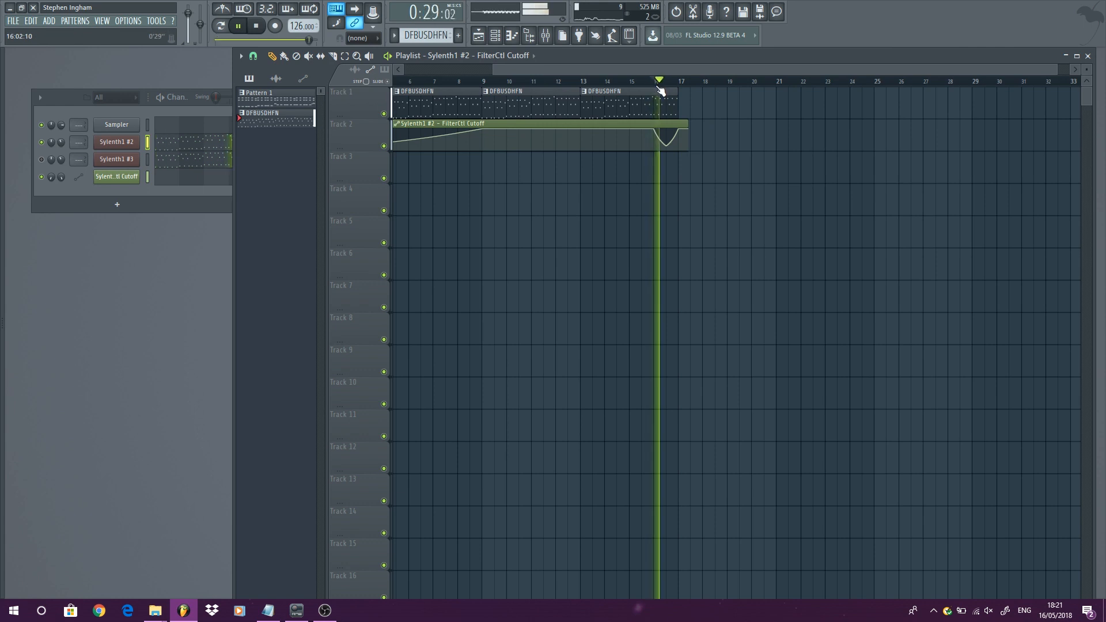
{"action": "scroll", "coordinate": [578, 92], "scroll_direction": "down", "scroll_amount": 2}
{"action": "key", "text": "space"}
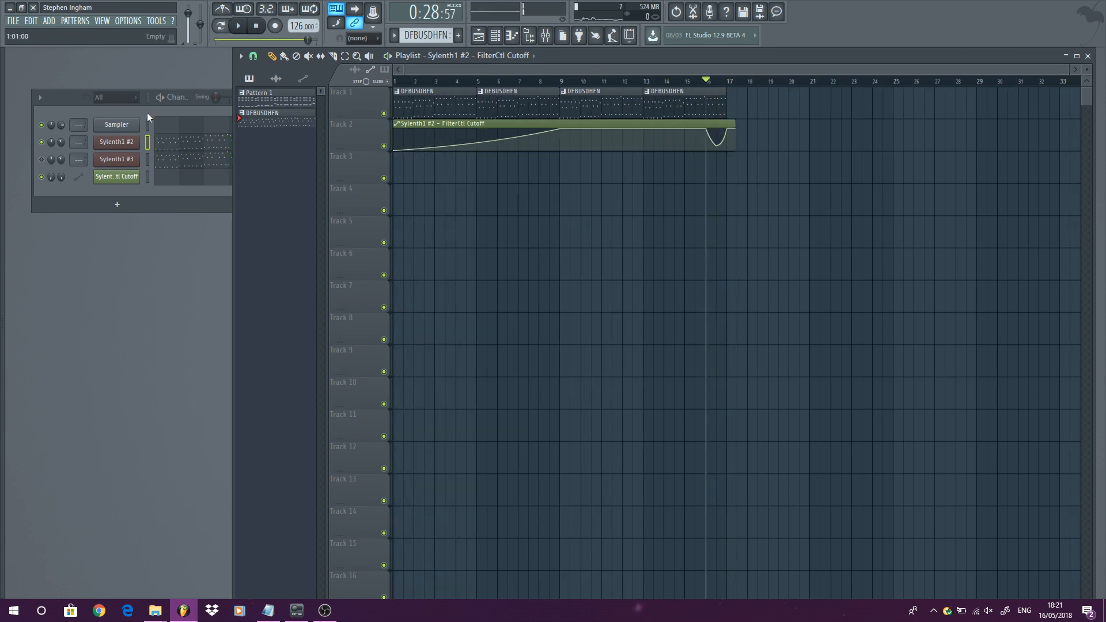
- Preview playback while toggling the mute on the Sylenth1 #3 and Sylenth1 #2 channels
{"action": "left_click", "coordinate": [41, 159]}
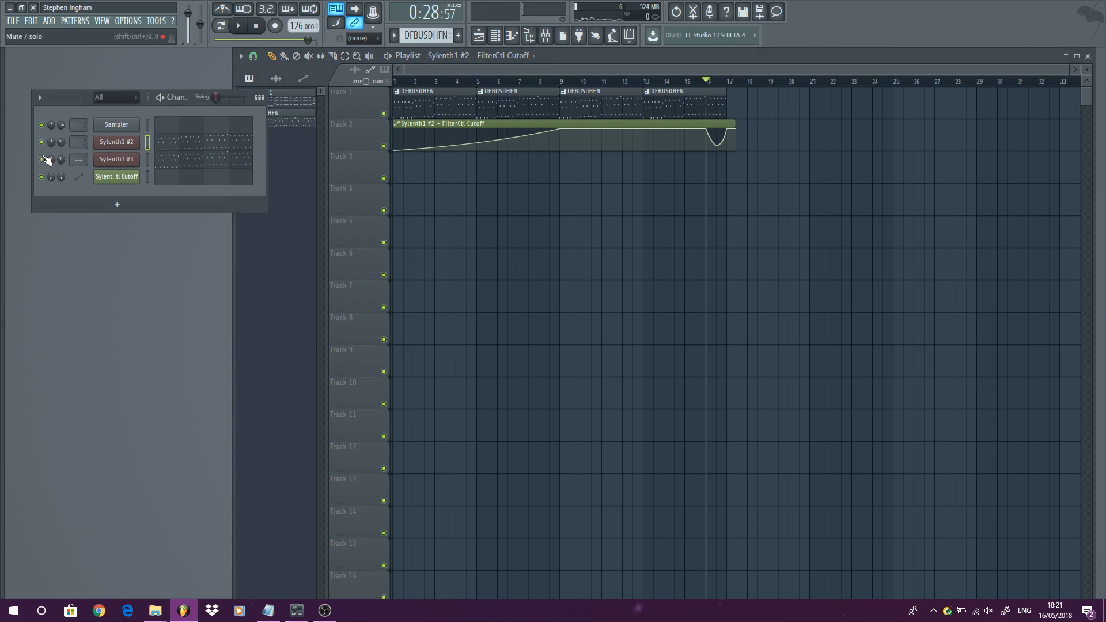
{"action": "key", "text": "space"}
{"action": "key", "text": "space"}
{"action": "left_click", "coordinate": [41, 142]}
- Open the Sylenth1 #3 plugin and lower its Filter Control cutoff knob while previewing playback
{"action": "left_click", "coordinate": [116, 164]}
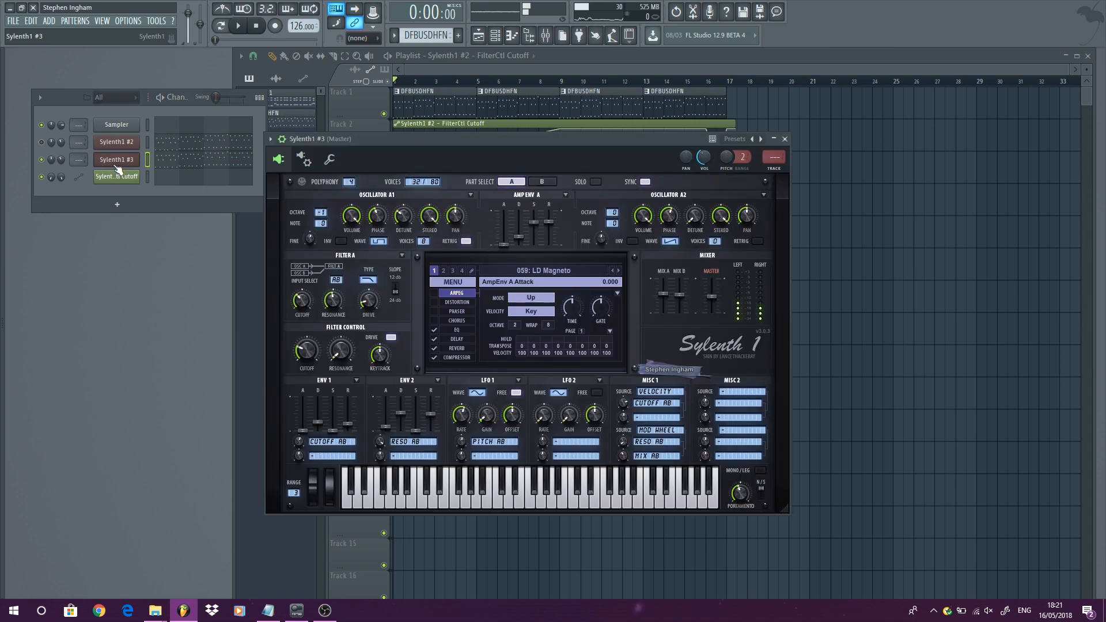
{"action": "key", "text": "space"}
{"action": "left_click_drag", "start_coordinate": [307, 355], "coordinate": [308, 420]}
{"action": "key", "text": "space"}
{"action": "key", "text": "space"}
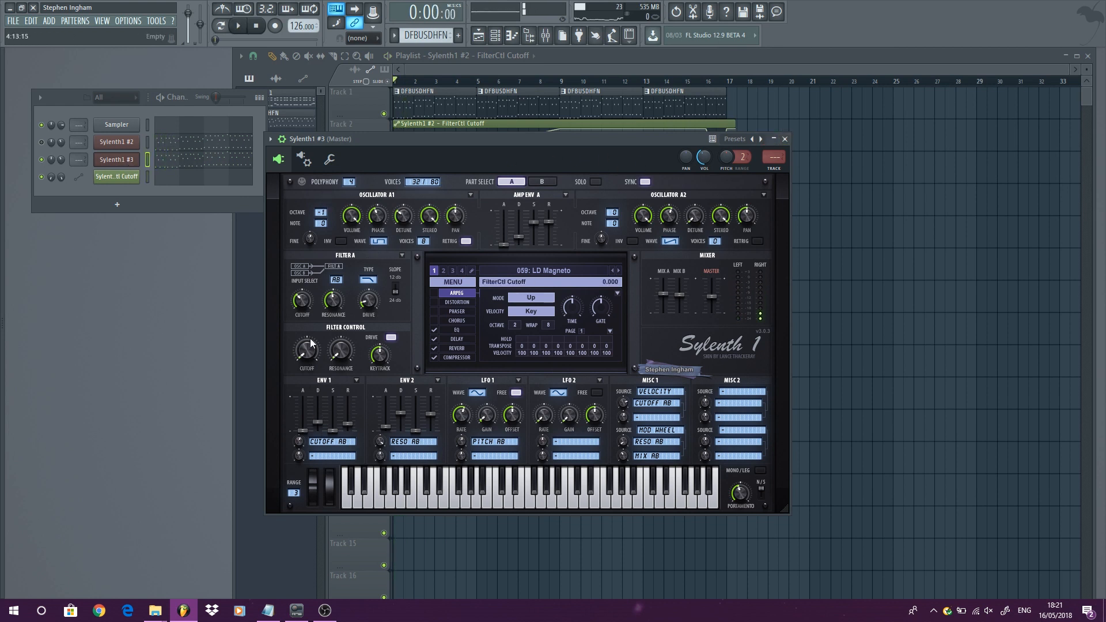
- Create an automation clip for Sylenth1 #3's FilterCtl Cutoff parameter from the plugin's parameter list
{"action": "left_click", "coordinate": [270, 138]}
{"action": "left_click", "coordinate": [319, 280]}
{"action": "scroll", "coordinate": [111, 365], "scroll_direction": "down", "scroll_amount": 3}
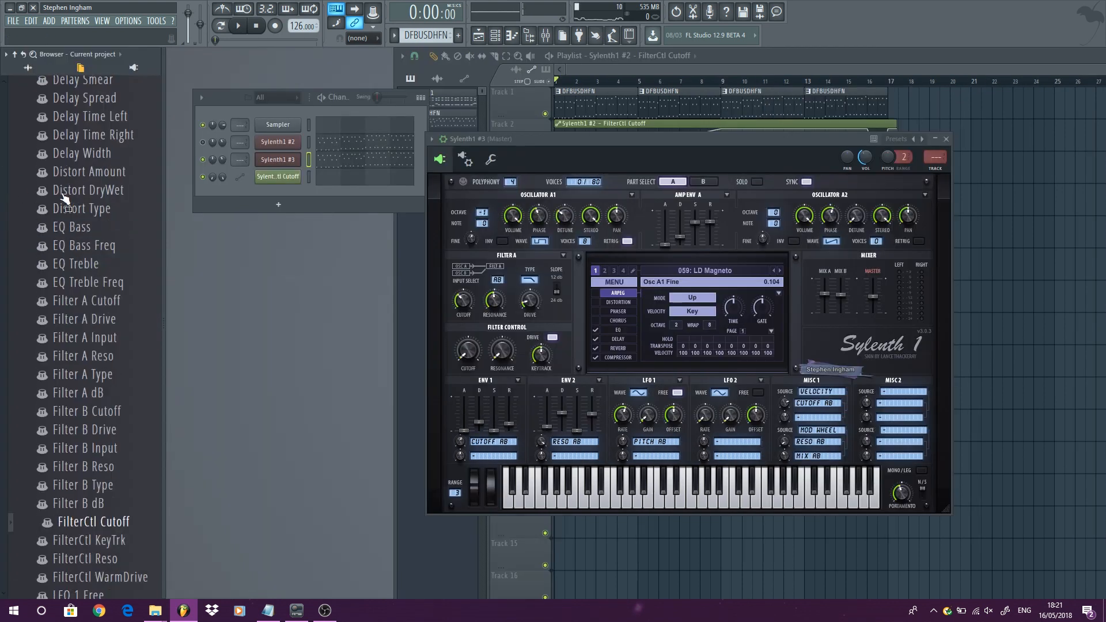
{"action": "right_click", "coordinate": [116, 372]}
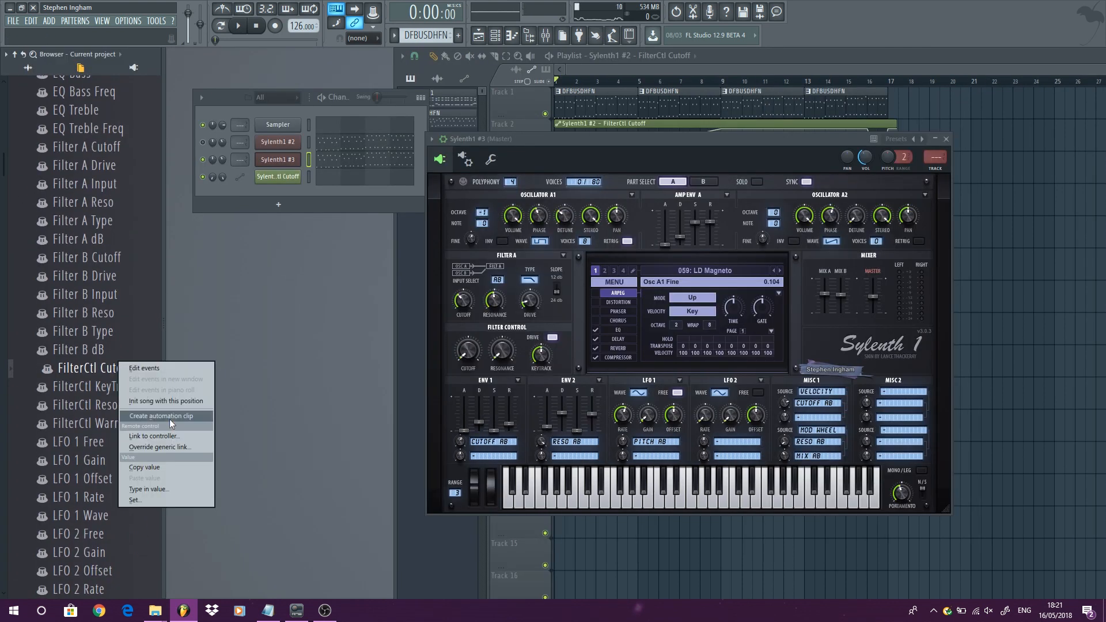
{"action": "left_click", "coordinate": [172, 423]}
{"action": "key", "text": "alt+F8"}
{"action": "left_click", "coordinate": [811, 61]}
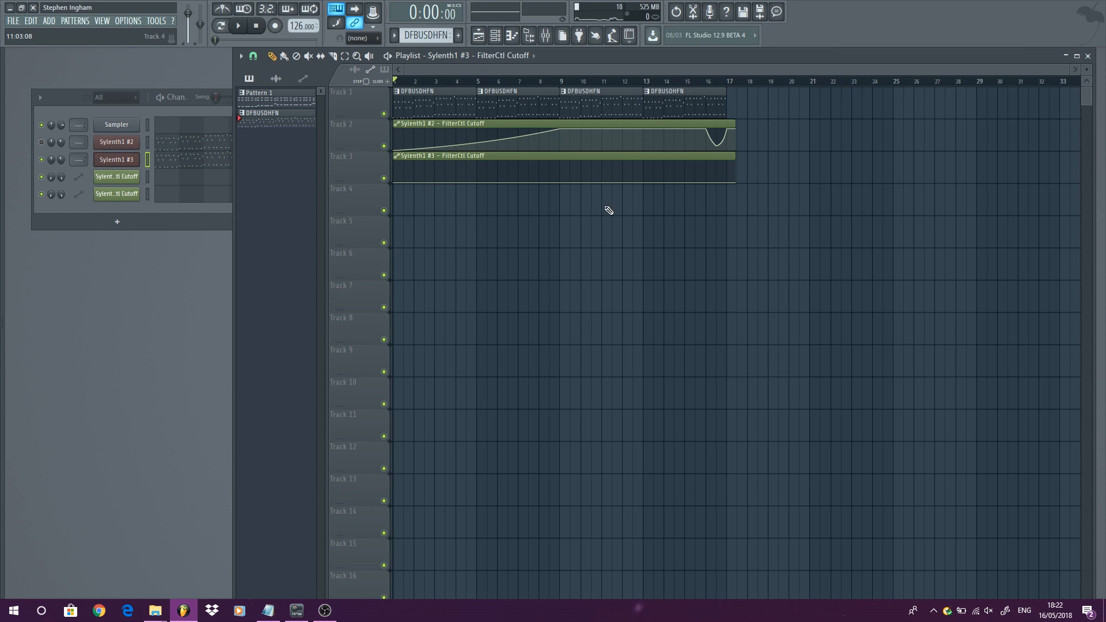
- Copy the state of the Sylenth1 #2 FilterCtl Cutoff automation using the Articulator
{"action": "left_click", "coordinate": [458, 124]}
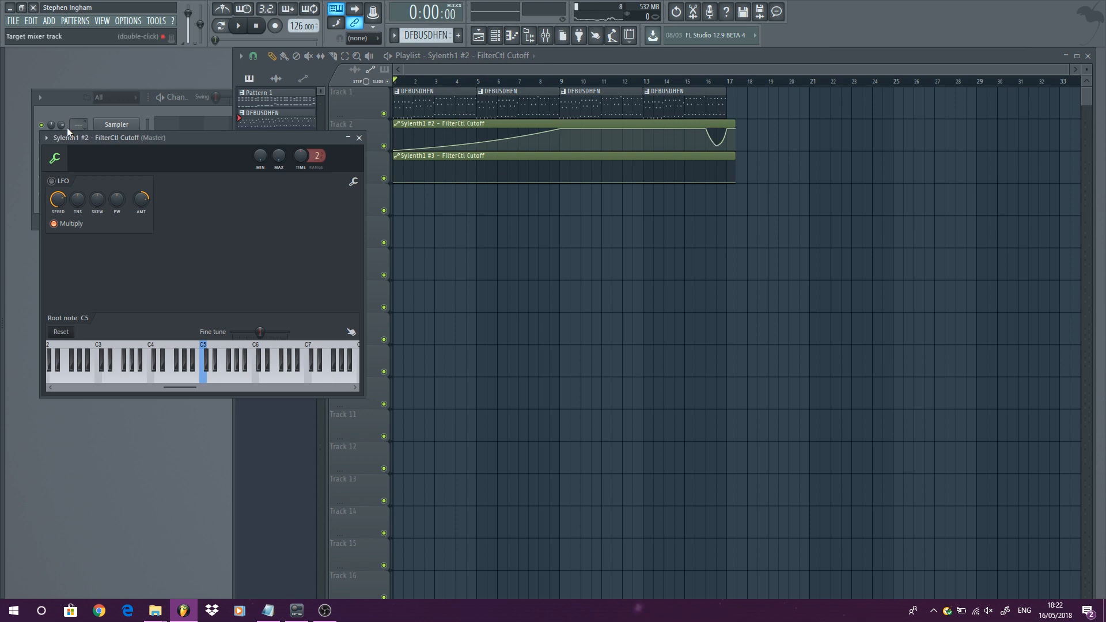
{"action": "left_click", "coordinate": [46, 138]}
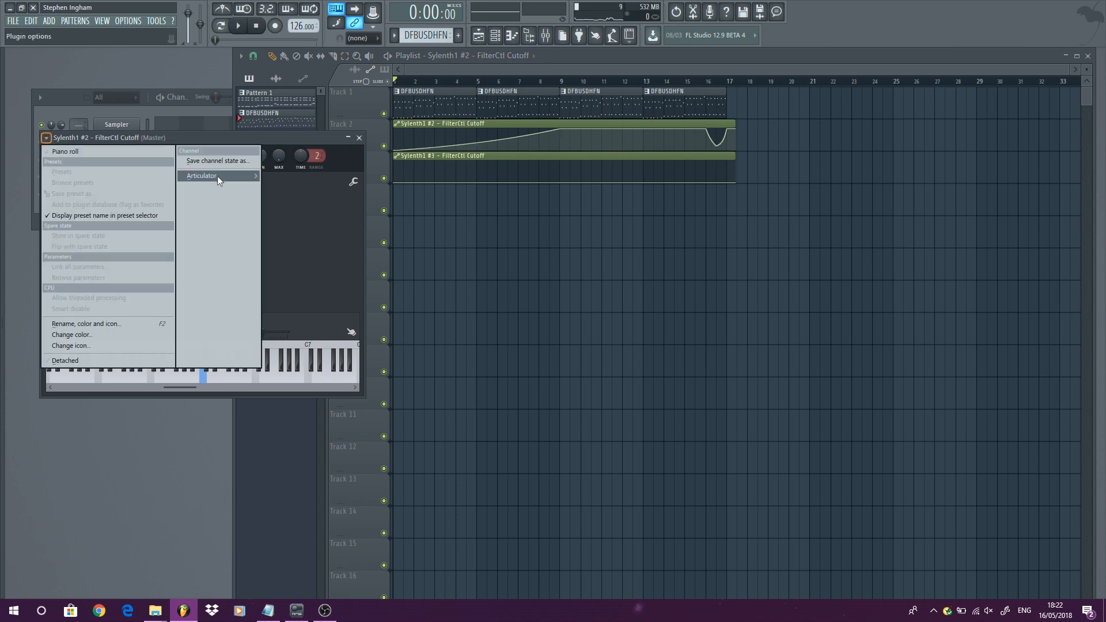
{"action": "mouse_move", "coordinate": [228, 176]}
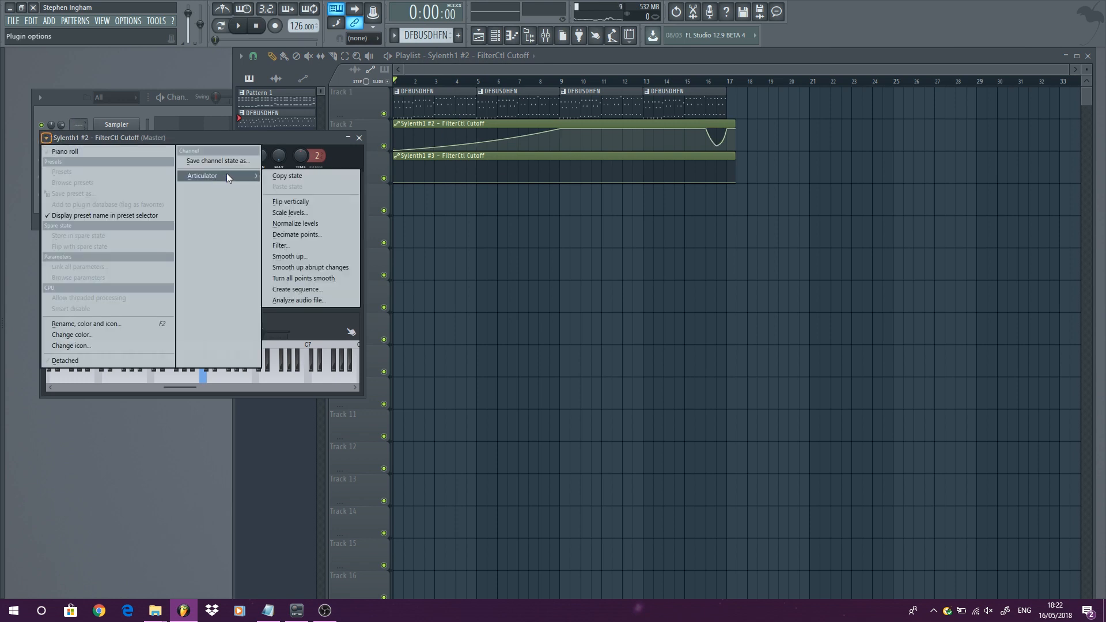
{"action": "left_click", "coordinate": [299, 177]}
{"action": "left_click", "coordinate": [358, 138]}
- Paste that state into the Sylenth1 #3 FilterCtl Cutoff automation clip so both curves match
{"action": "left_click", "coordinate": [446, 170]}
{"action": "double_click", "coordinate": [455, 159]}
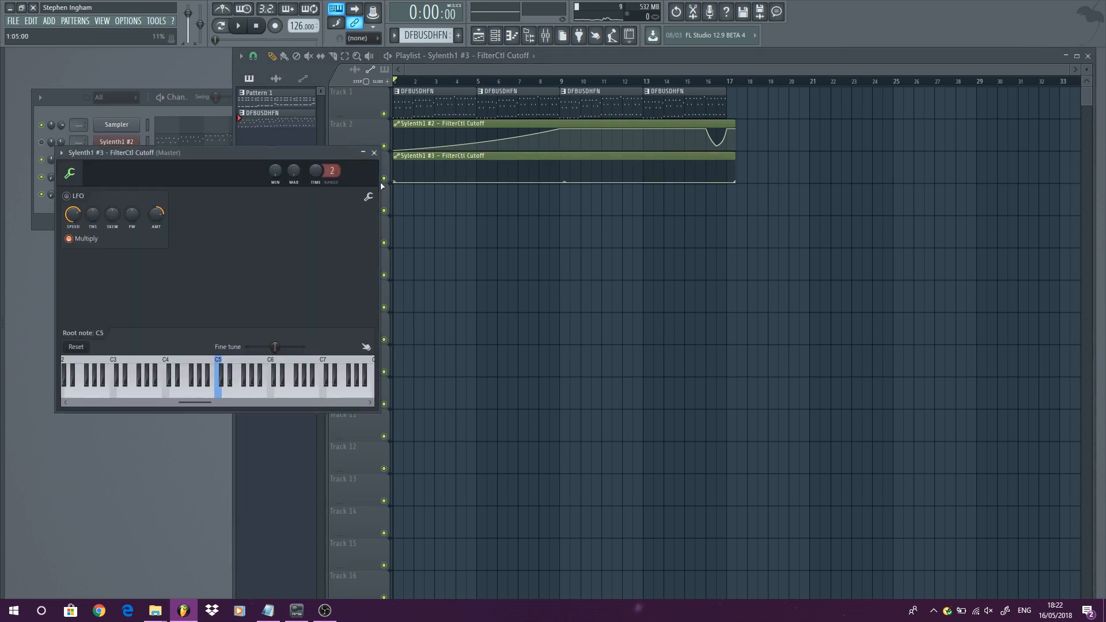
{"action": "left_click", "coordinate": [60, 153]}
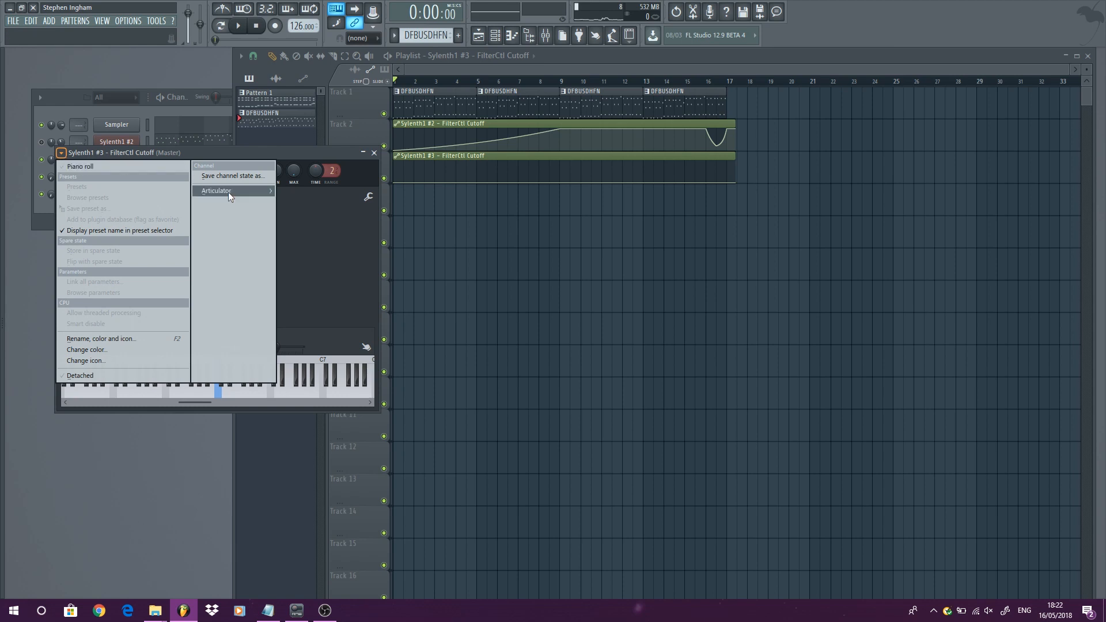
{"action": "mouse_move", "coordinate": [252, 193]}
{"action": "left_click", "coordinate": [319, 203]}
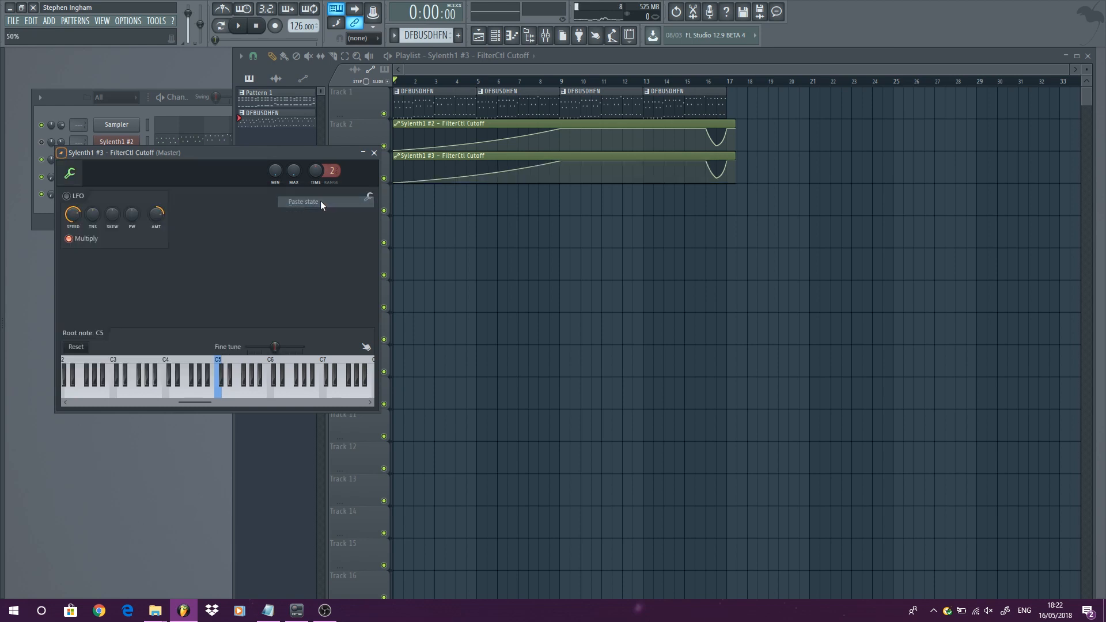
{"action": "left_click", "coordinate": [374, 152]}
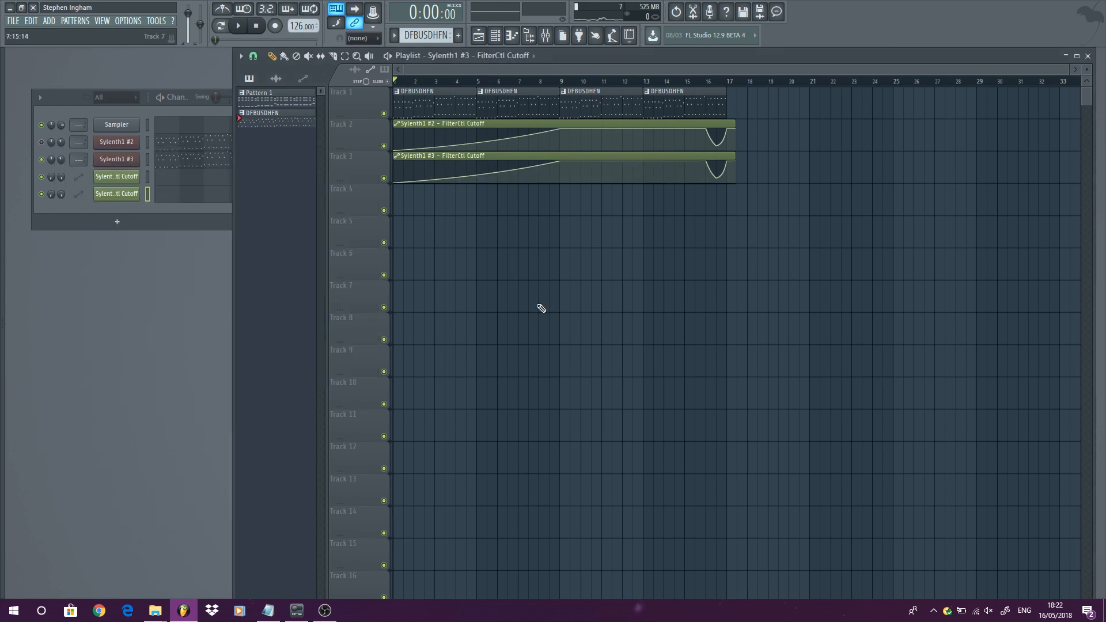
- Play back the arrangement while muting and unmuting the Sylenth1 #2 channel to compare
{"action": "key", "text": "space"}
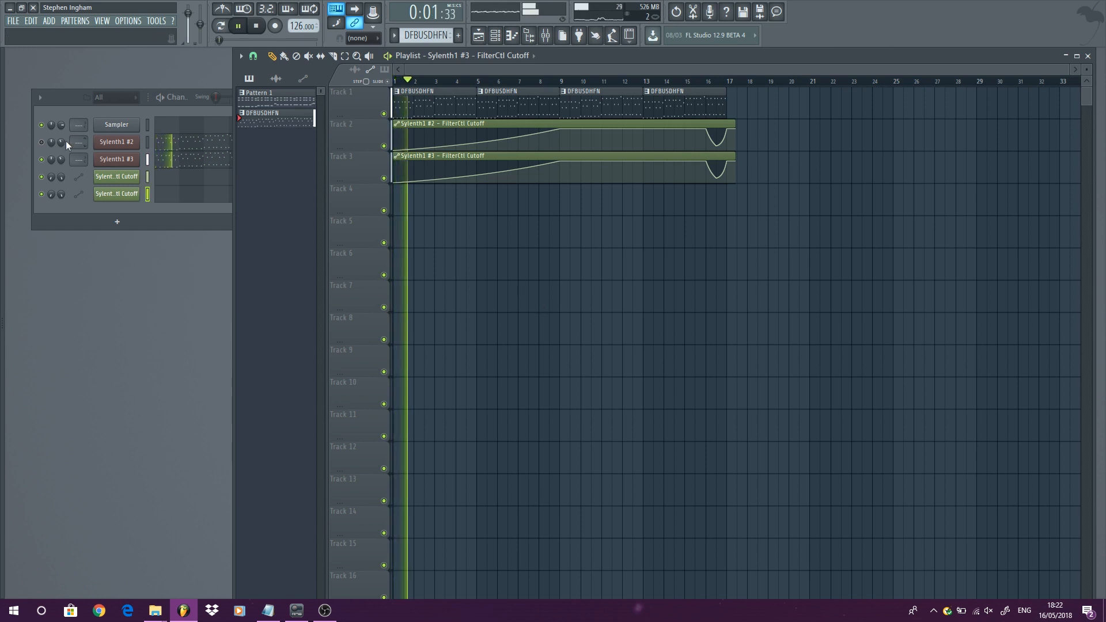
{"action": "left_click", "coordinate": [47, 140]}
{"action": "left_click", "coordinate": [42, 142]}
{"action": "right_click", "coordinate": [502, 267]}
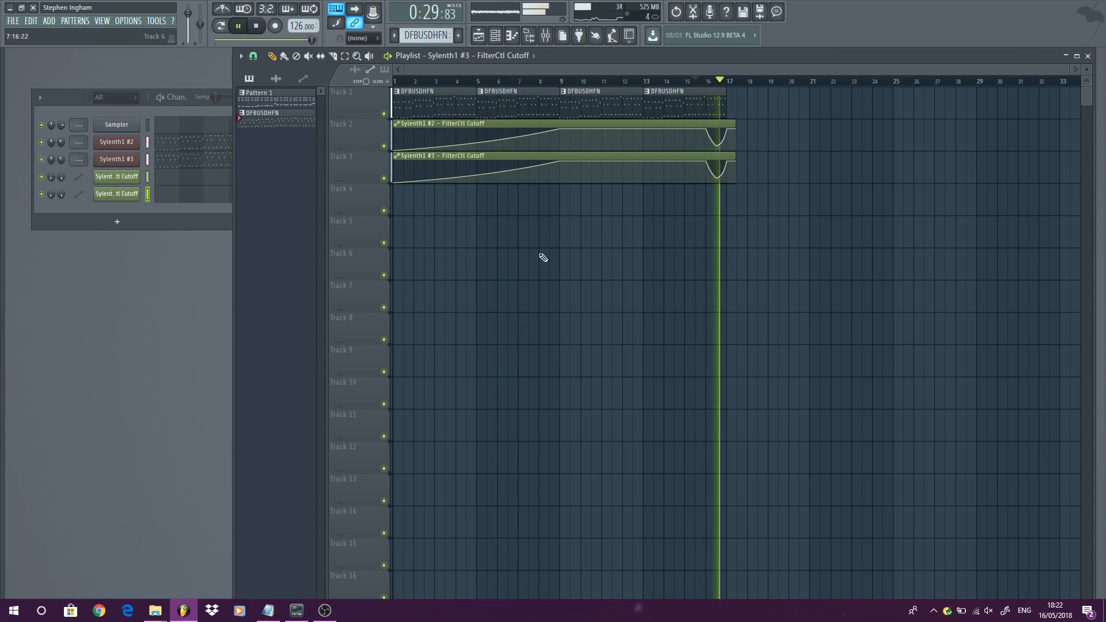
{"action": "key", "text": "space"}
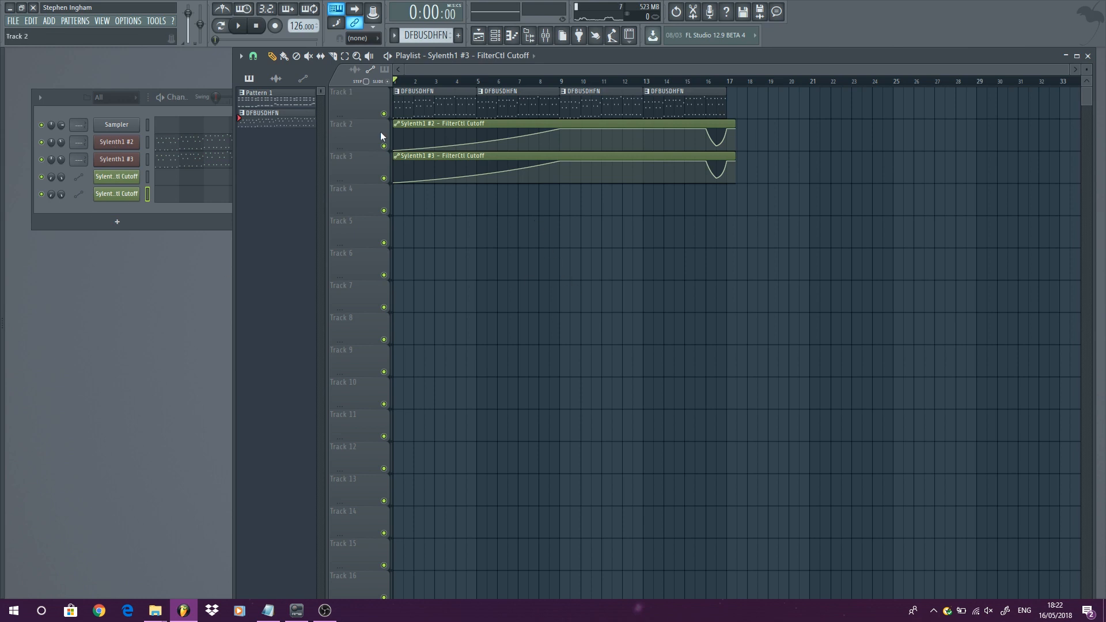
- Delete both Sylenth1 FilterCtl Cutoff automation clips from the playlist
{"action": "left_click_drag", "start_coordinate": [773, 280], "coordinate": [453, 121]}
{"action": "key", "text": "Delete"}
- Move the four DFBUSDHFN pattern clips down from Track 1 to Track 2
{"action": "left_click_drag", "start_coordinate": [737, 179], "coordinate": [425, 148]}
{"action": "left_click", "coordinate": [439, 189]}
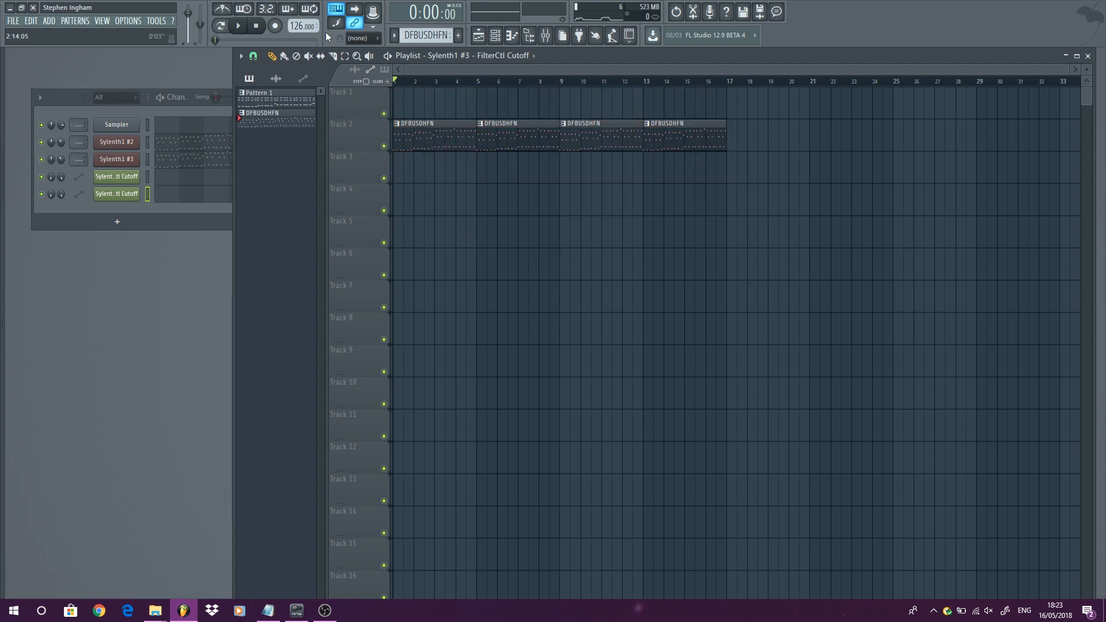
{"action": "scroll", "coordinate": [417, 124], "scroll_direction": "up", "scroll_amount": 3}
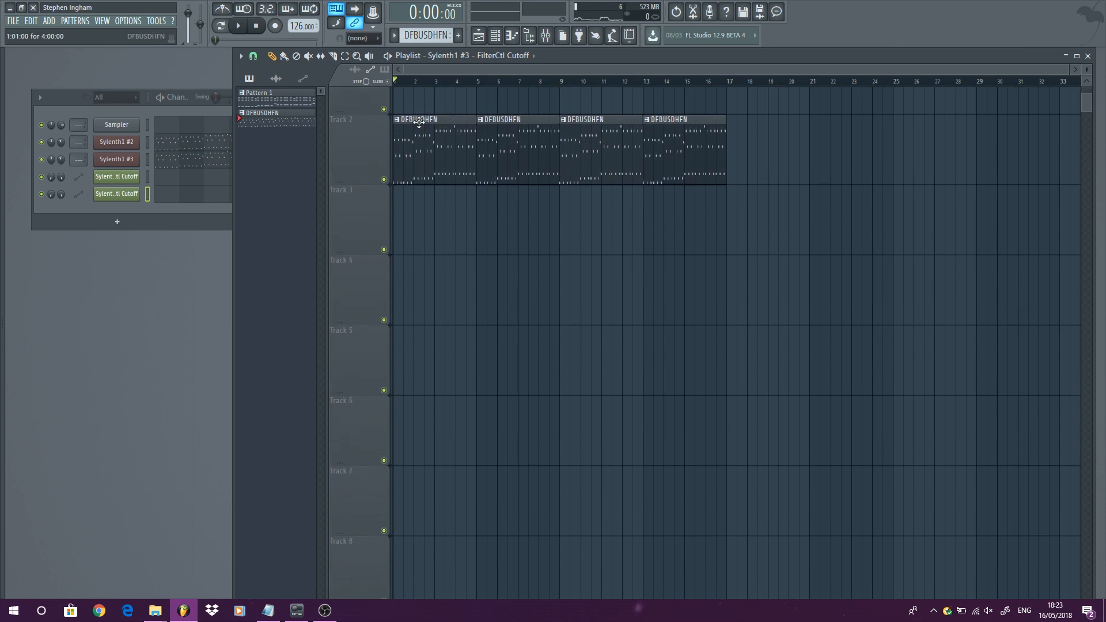
{"action": "scroll", "coordinate": [407, 111], "scroll_direction": "up", "scroll_amount": 3}
{"action": "scroll", "coordinate": [462, 123], "scroll_direction": "down", "scroll_amount": 1}
{"action": "scroll", "coordinate": [465, 127], "scroll_direction": "down", "scroll_amount": 2}
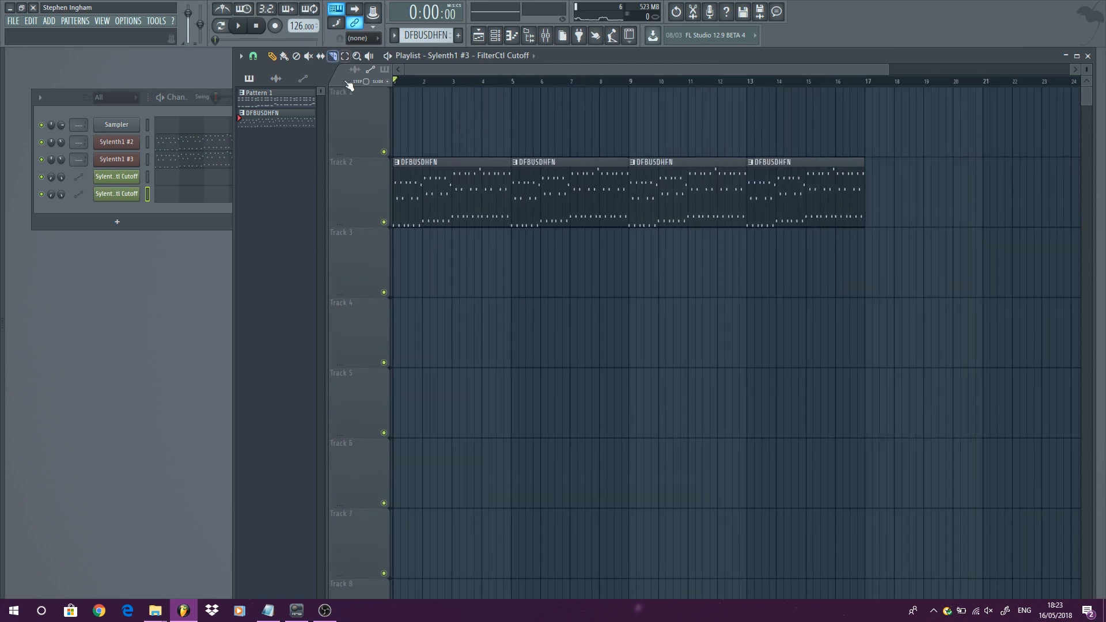
- Create a Tempo automation clip from the project tempo control
{"action": "right_click", "coordinate": [294, 28]}
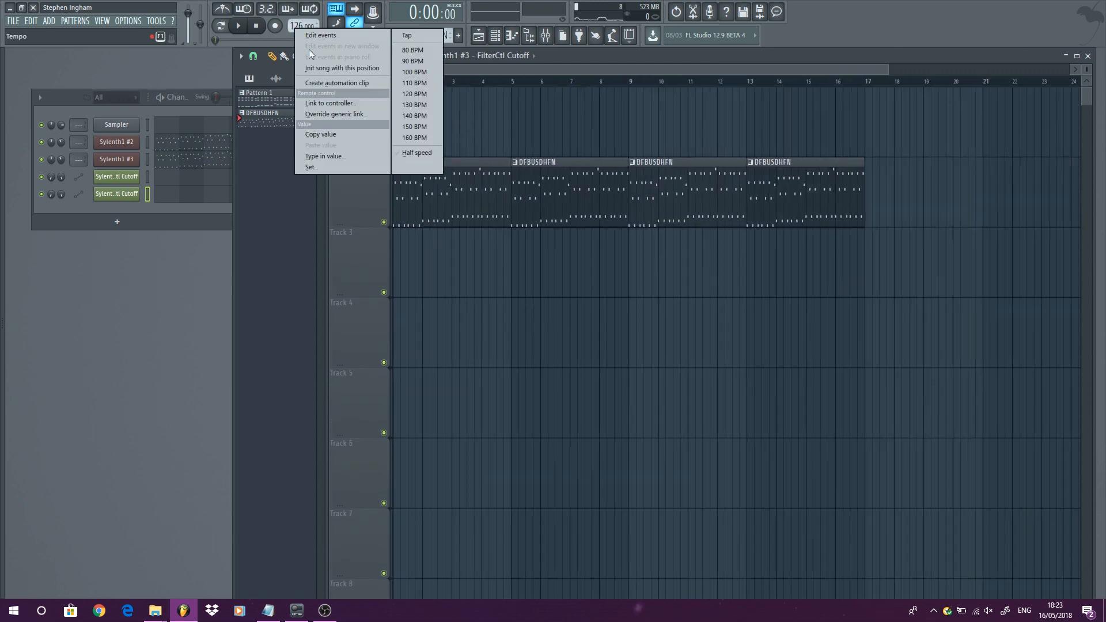
{"action": "left_click", "coordinate": [337, 84]}
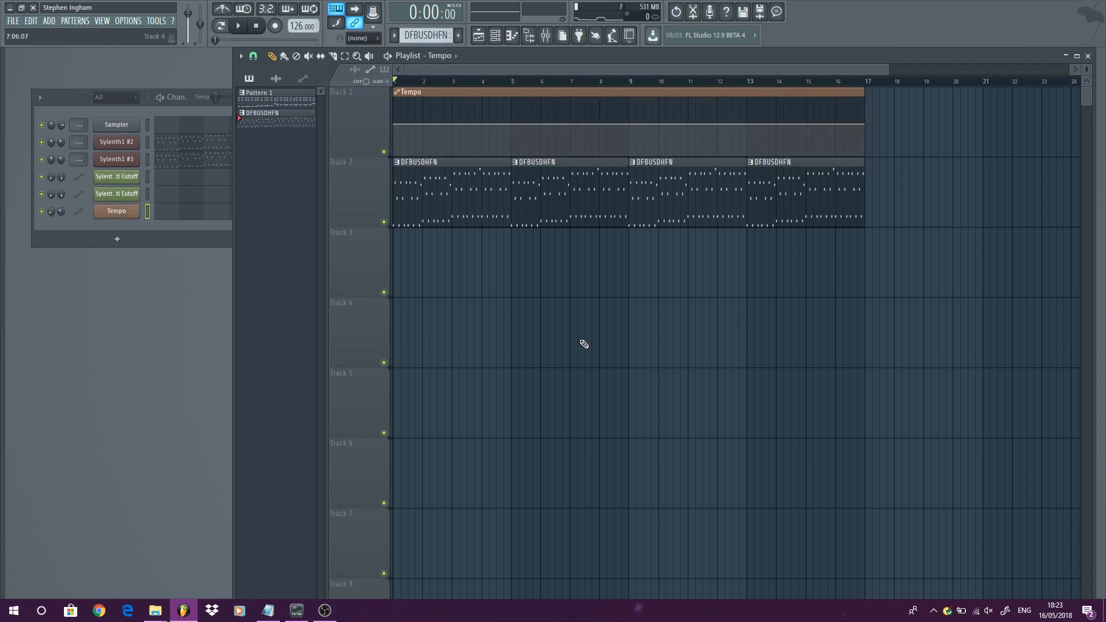
- Add a tempo point at bar 5 and pull the clip's end point down
{"action": "mouse_move", "coordinate": [523, 139]}
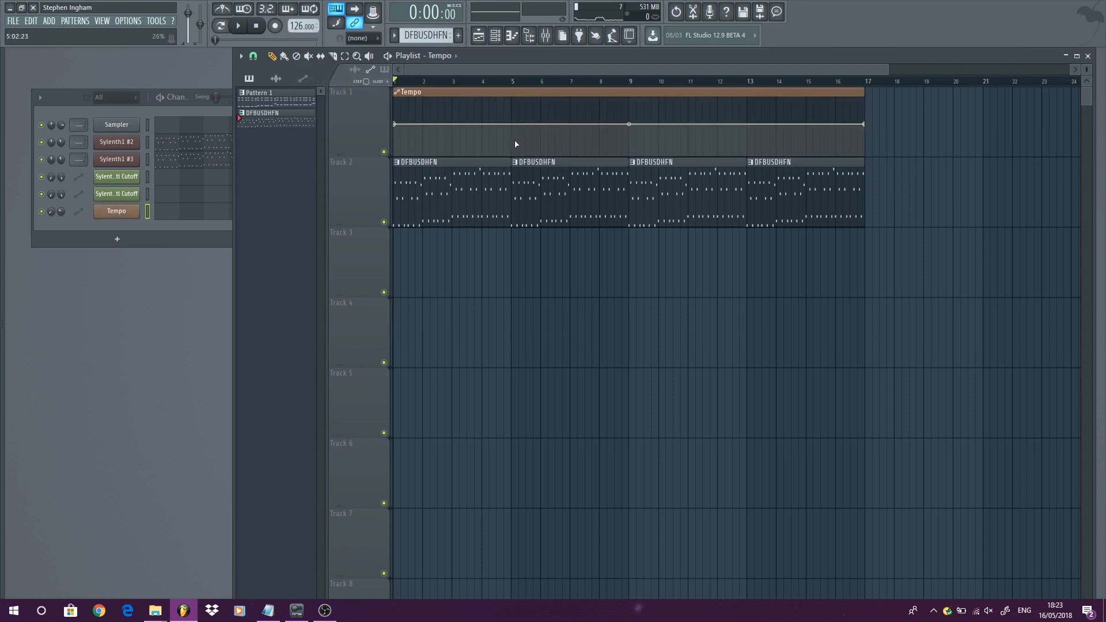
{"action": "right_click", "coordinate": [513, 143]}
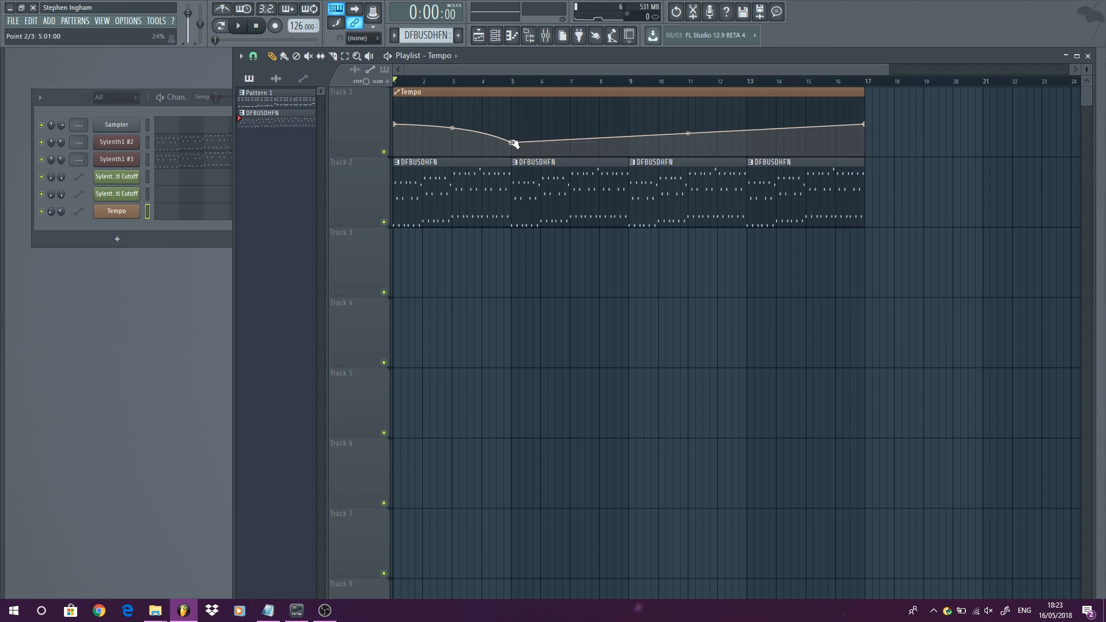
{"action": "left_click", "coordinate": [511, 81]}
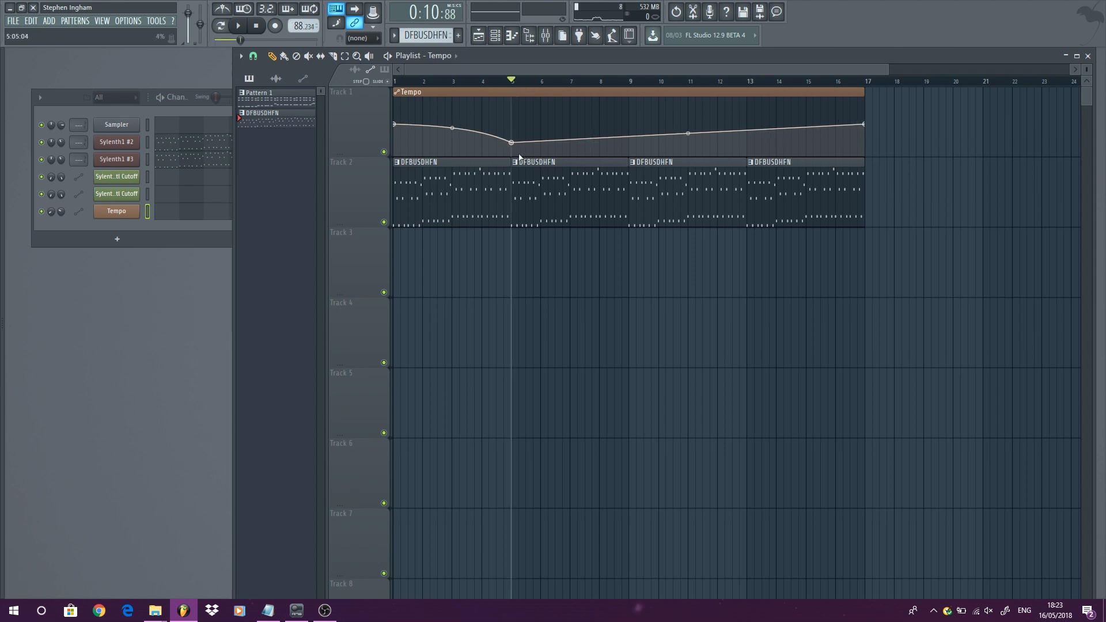
{"action": "left_click_drag", "start_coordinate": [867, 123], "coordinate": [868, 144]}
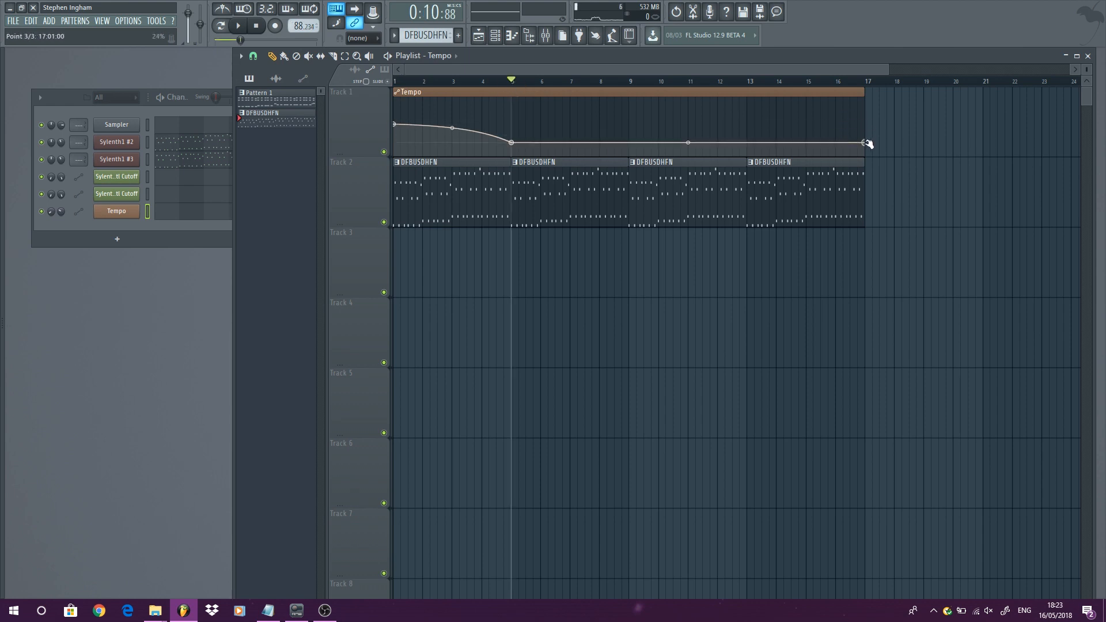
- Adjust the early points of the tempo curve and play back the arrangement
{"action": "right_click", "coordinate": [452, 128]}
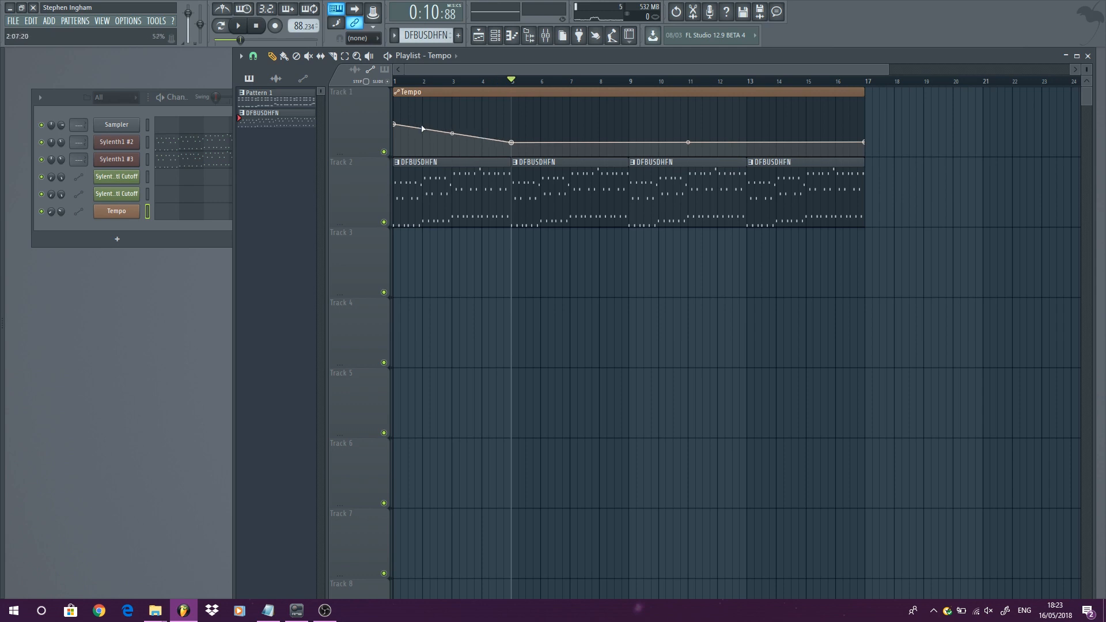
{"action": "key", "text": "space"}
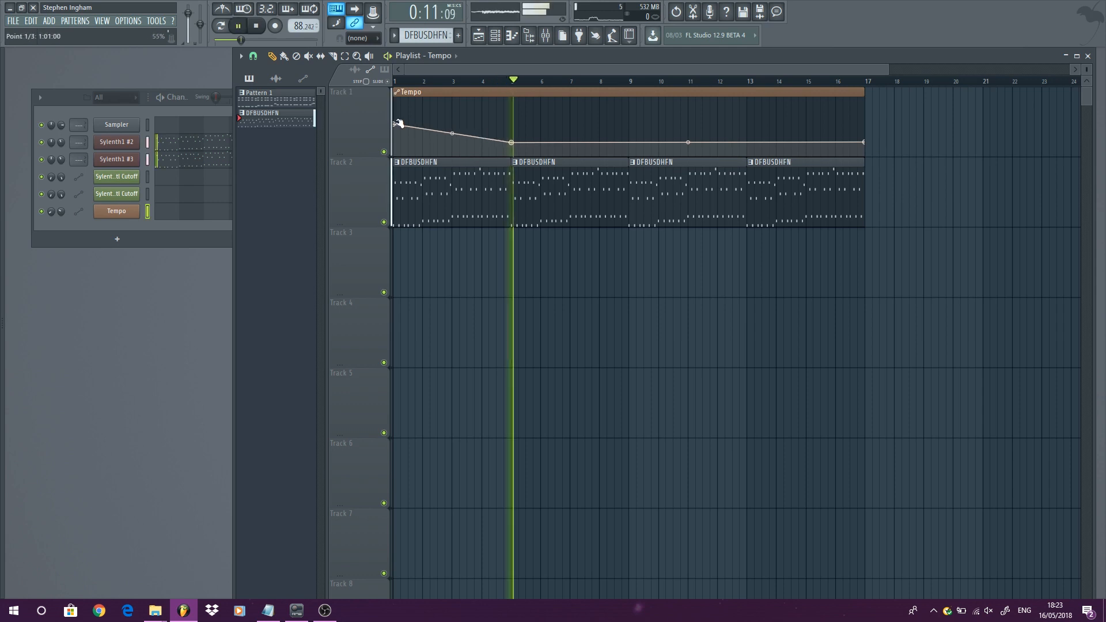
{"action": "left_click_drag", "start_coordinate": [511, 142], "coordinate": [511, 137]}
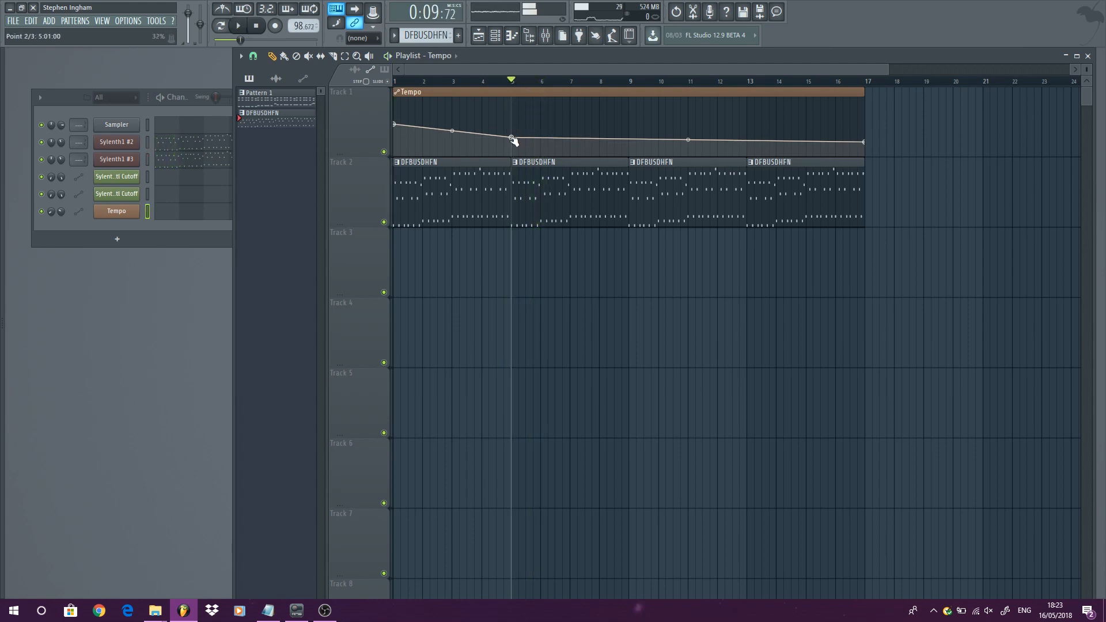
{"action": "right_click", "coordinate": [511, 137]}
{"action": "left_click", "coordinate": [534, 188]}
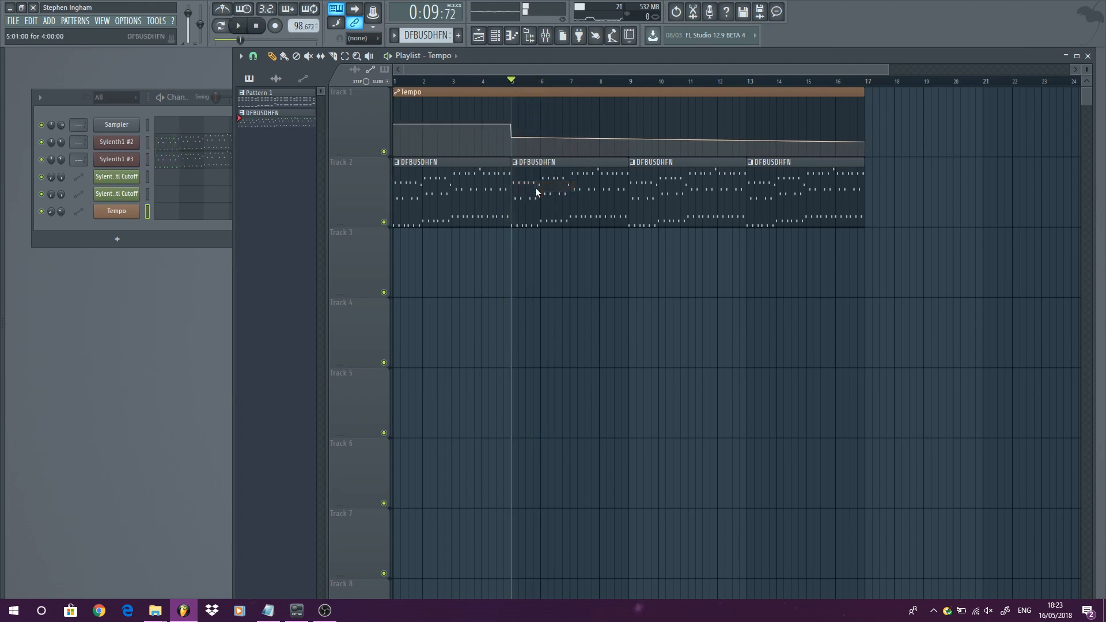
{"action": "right_click", "coordinate": [511, 138]}
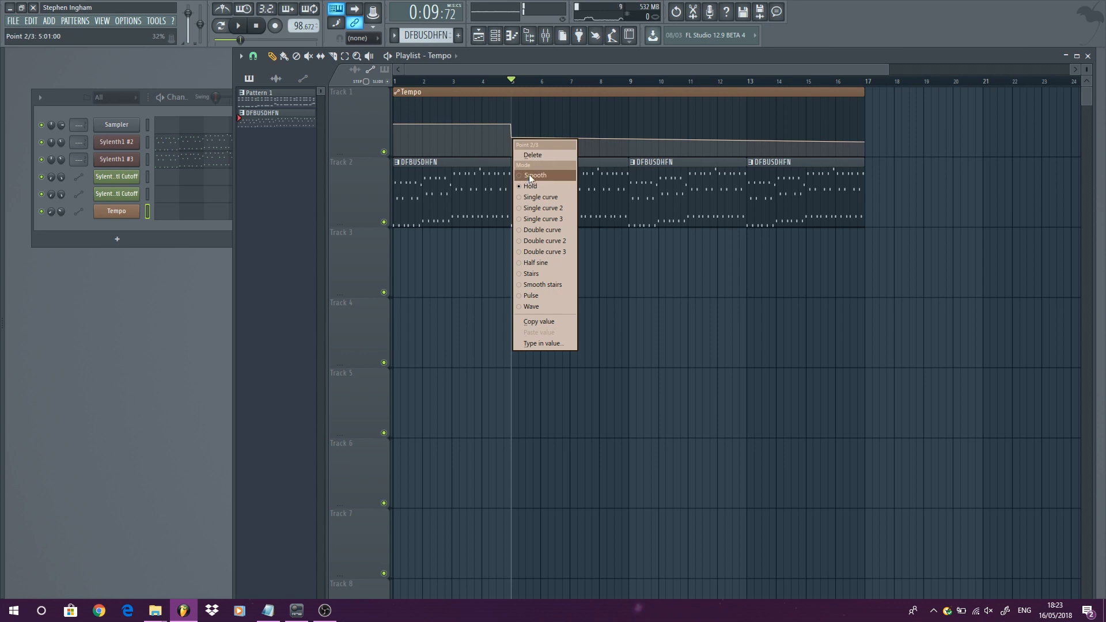
{"action": "left_click", "coordinate": [534, 196]}
- Set the Tempo clip's end point to Hold mode and play back the arrangement
{"action": "right_click", "coordinate": [867, 143]}
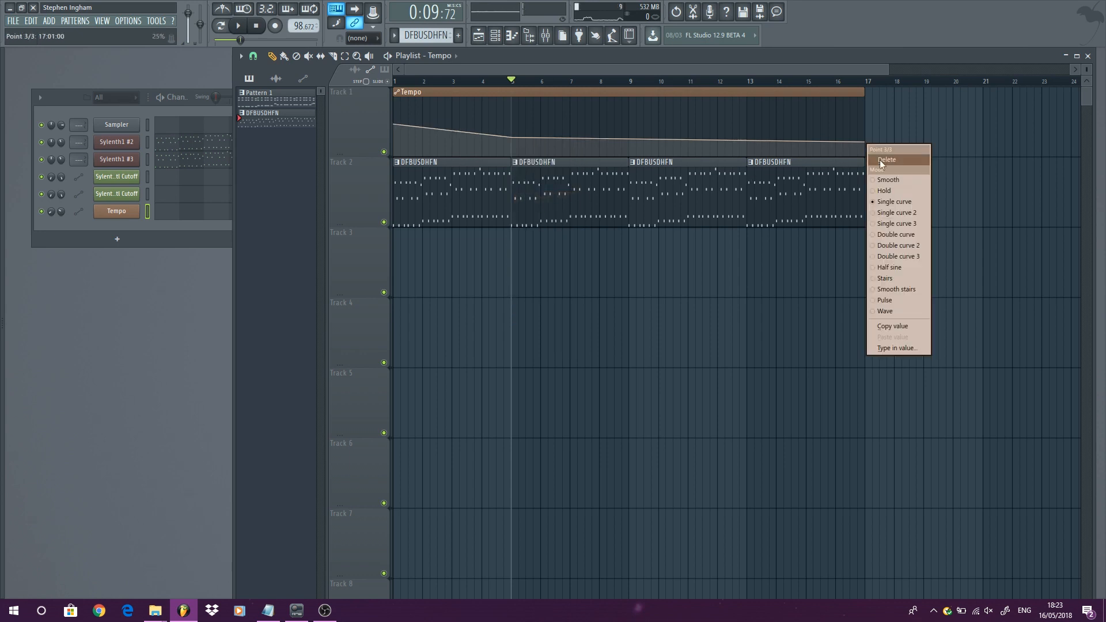
{"action": "left_click", "coordinate": [887, 195]}
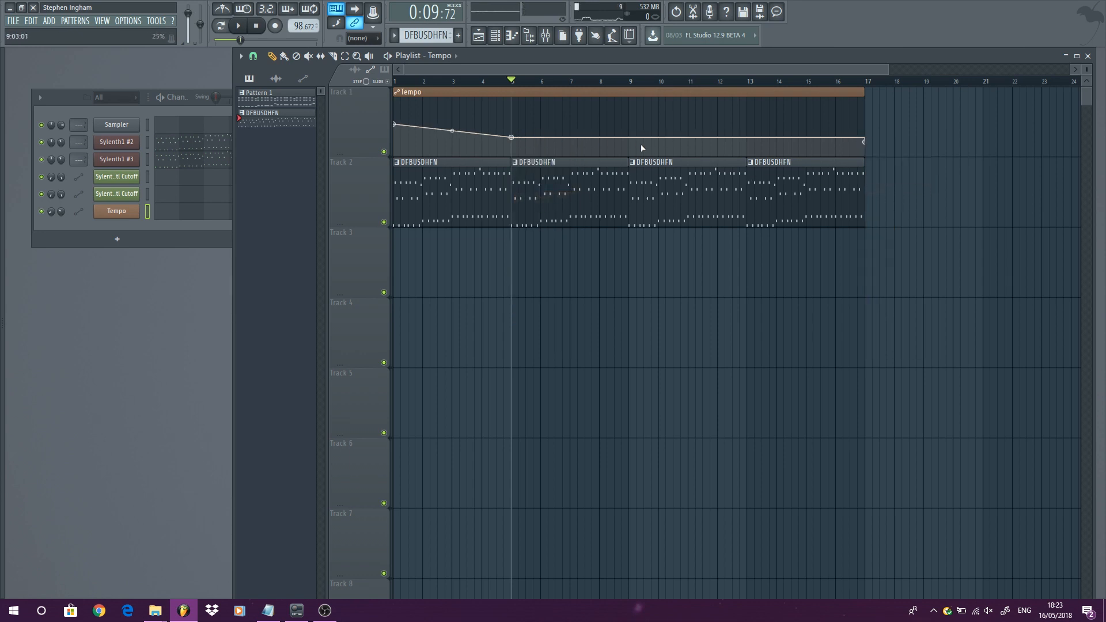
{"action": "mouse_move", "coordinate": [517, 138]}
{"action": "left_mouse_down"}
{"action": "mouse_move", "coordinate": [524, 112]}
{"action": "mouse_move", "coordinate": [513, 137]}
{"action": "left_mouse_up"}
{"action": "key", "text": "space"}
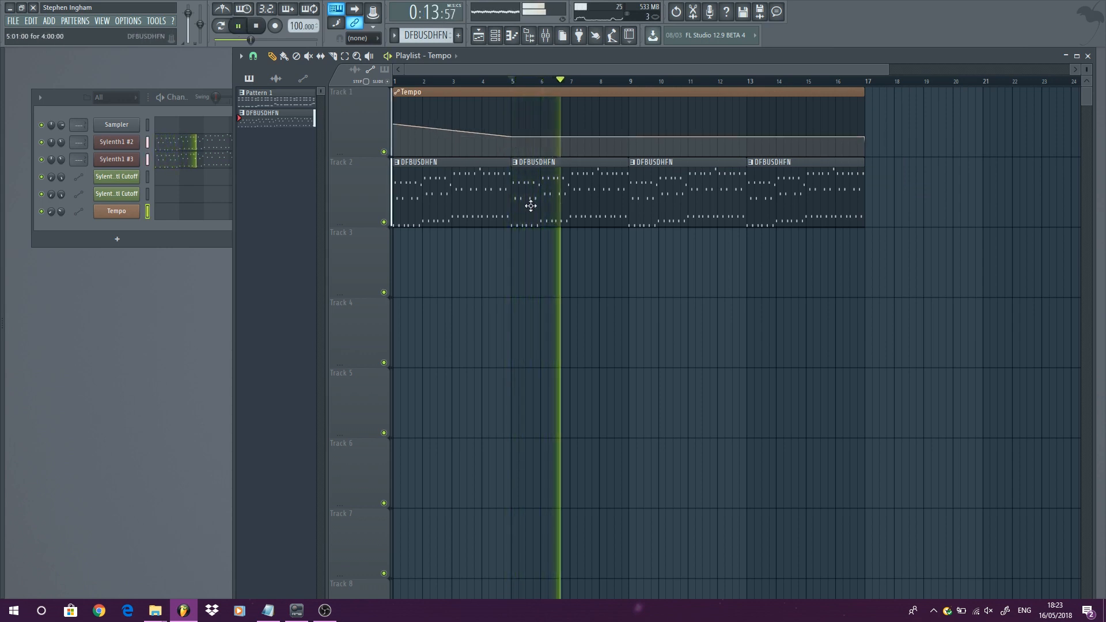
- Enlarge the tempo track's height and start and stop playback
{"action": "left_click_drag", "start_coordinate": [358, 155], "coordinate": [361, 295]}
{"action": "key", "text": "space"}
{"action": "key", "text": "space"}
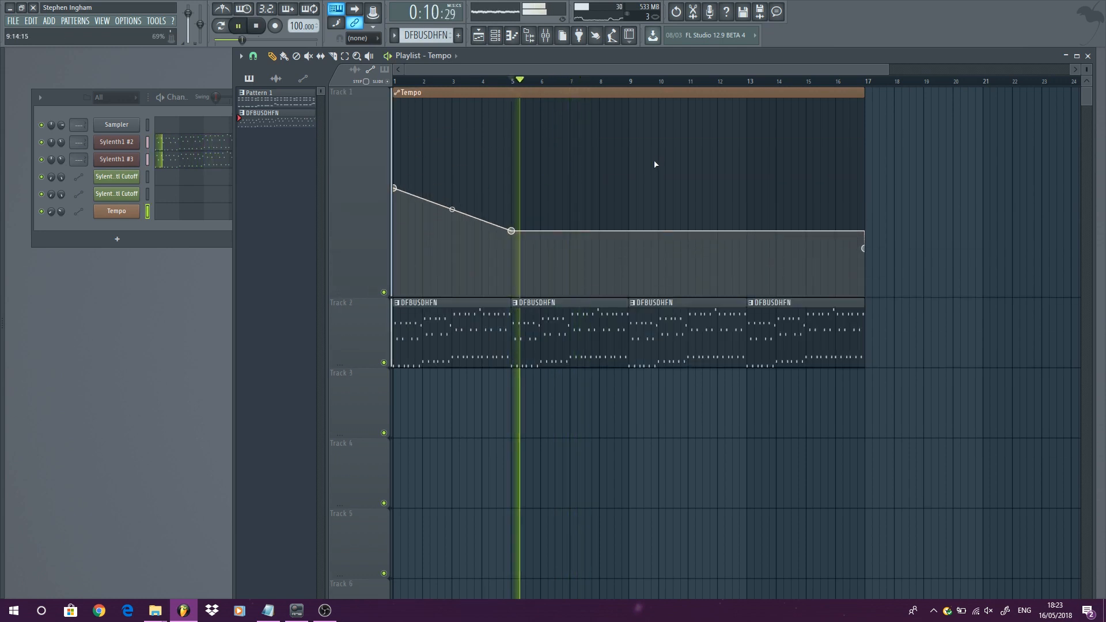
- Lower the bar 5 tempo point twice while playing back the arrangement
{"action": "key", "text": "space"}
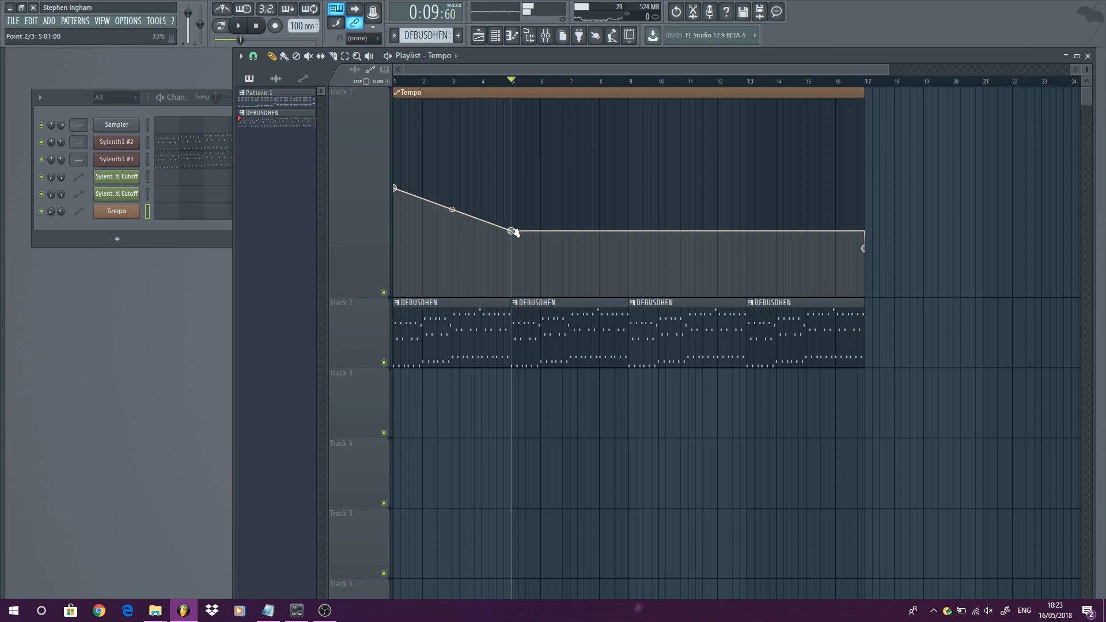
{"action": "left_click_drag", "start_coordinate": [513, 231], "coordinate": [512, 238]}
{"action": "key", "text": "space"}
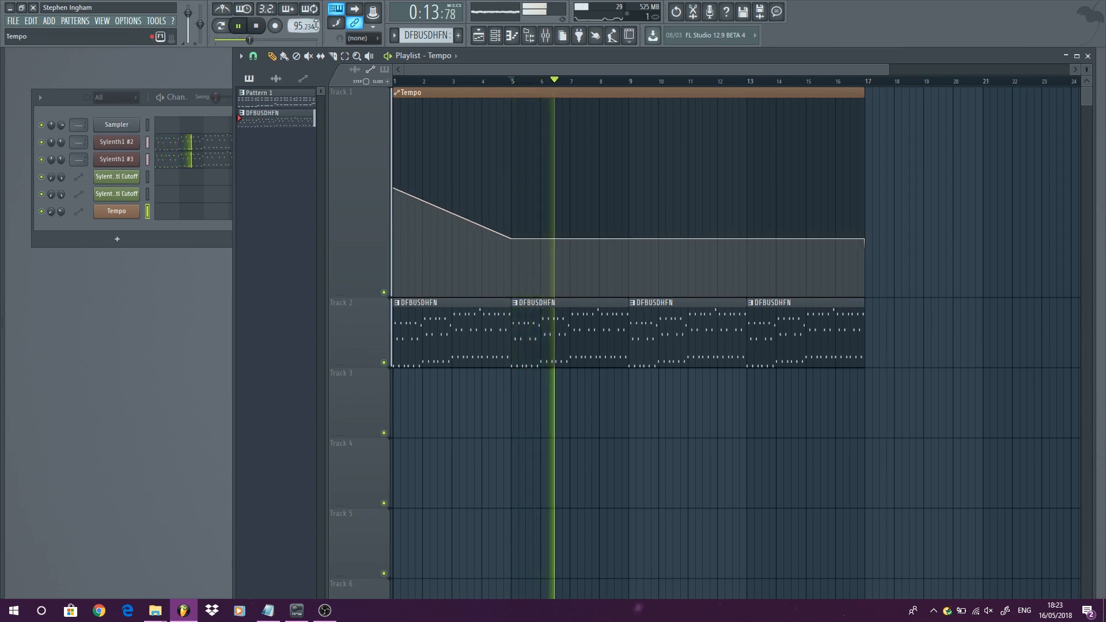
{"action": "left_click_drag", "start_coordinate": [511, 239], "coordinate": [514, 247]}
{"action": "key", "text": "space"}
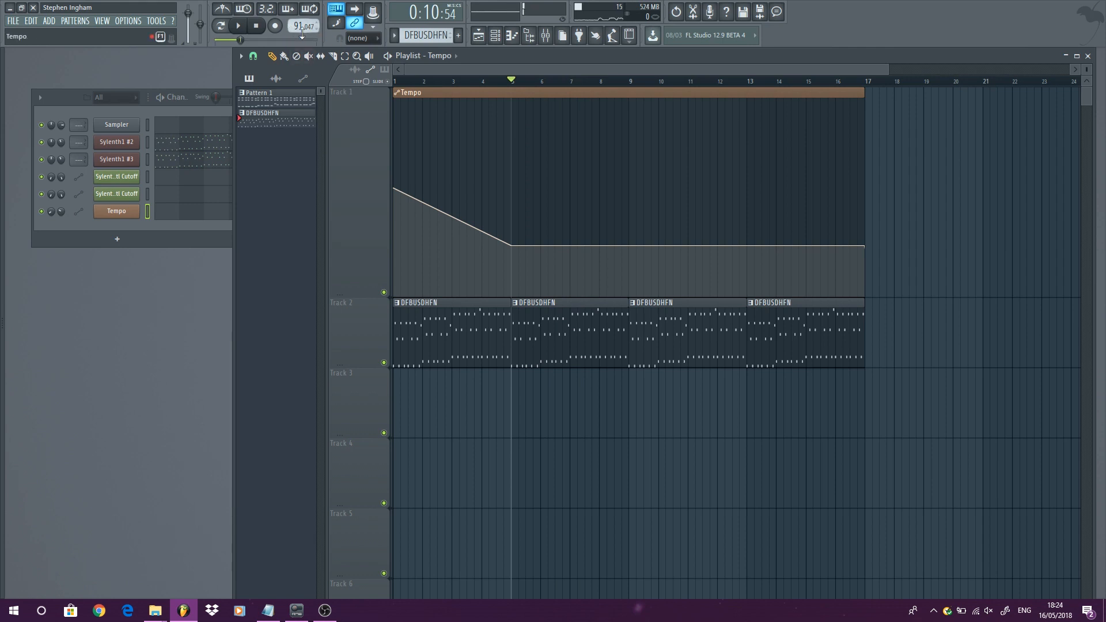
- Delete the bar 5 point from the Tempo automation clip
{"action": "right_click", "coordinate": [513, 247]}
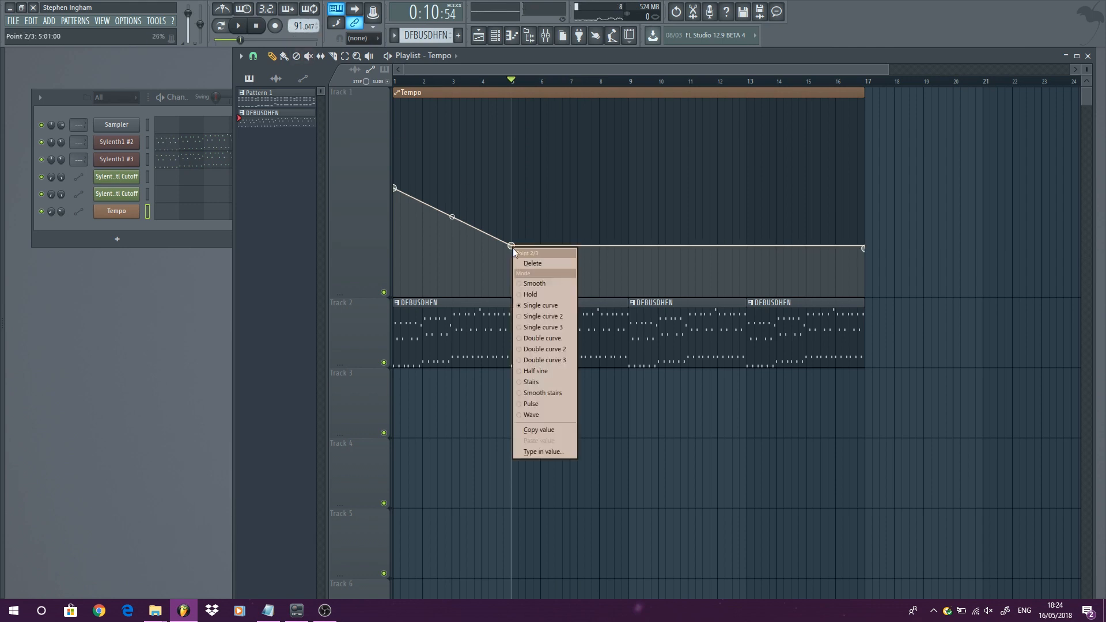
{"action": "left_click", "coordinate": [527, 262]}
{"action": "scroll", "coordinate": [633, 163], "scroll_direction": "down", "scroll_amount": 2}
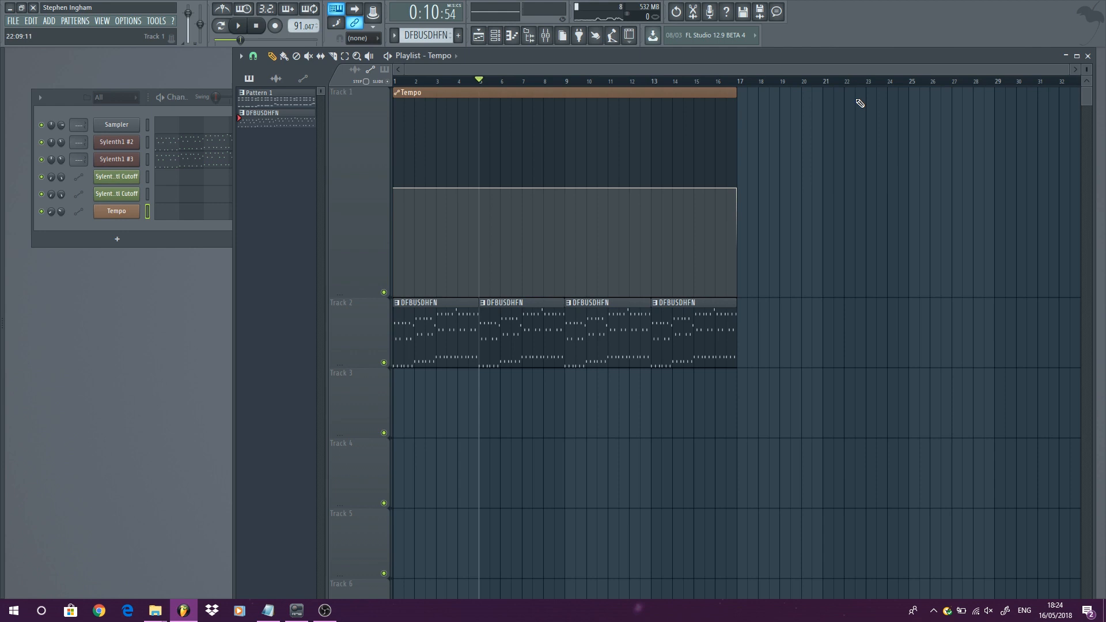
- Select bars 21 to 28, nudge the tempo, and create a second Tempo automation clip over that range
{"action": "left_click_drag", "start_coordinate": [832, 84], "coordinate": [973, 104]}
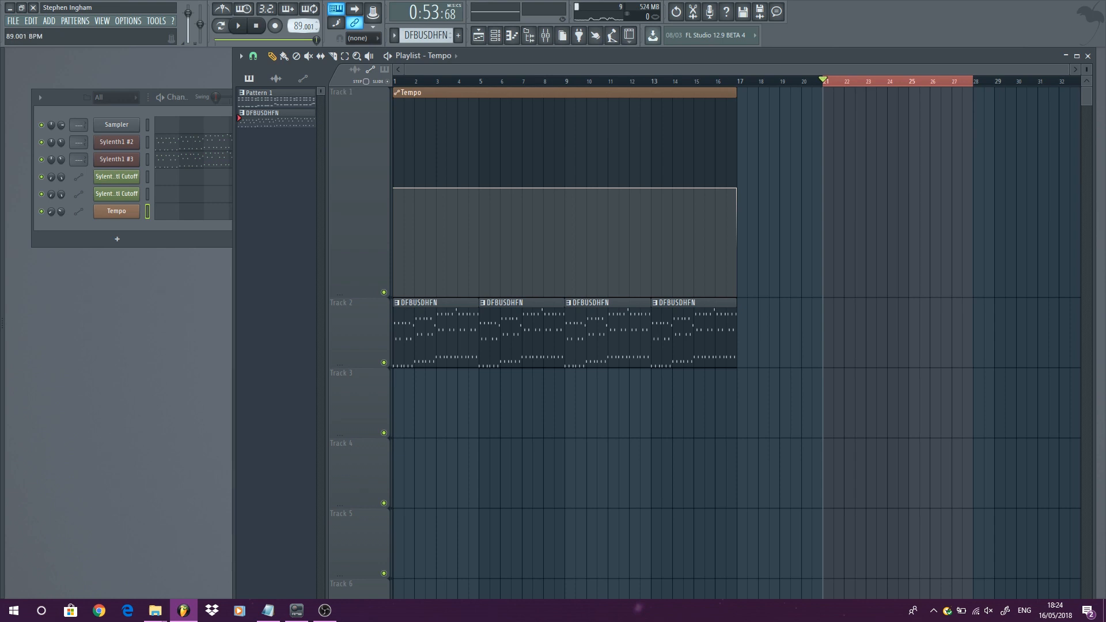
{"action": "left_click_drag", "start_coordinate": [299, 25], "coordinate": [298, 23]}
{"action": "right_click", "coordinate": [302, 26]}
{"action": "left_click", "coordinate": [333, 80]}
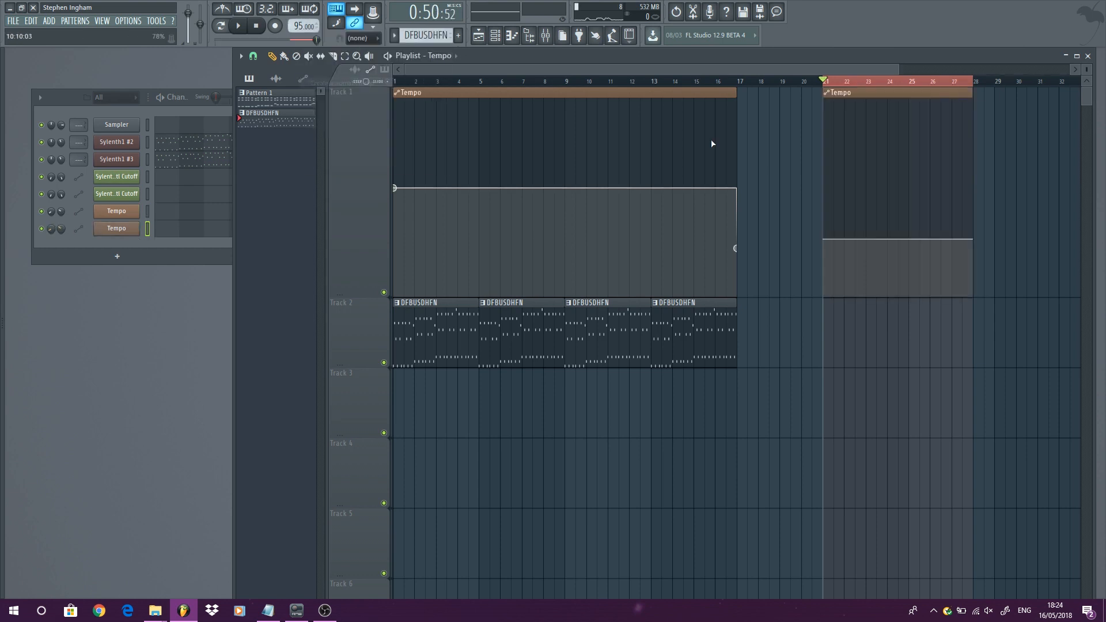
- Shorten the first Tempo clip so it ends at bar 5
{"action": "left_click_drag", "start_coordinate": [736, 92], "coordinate": [478, 93]}
{"action": "left_click", "coordinate": [434, 85]}
- Move the second Tempo clip to start at bar 9 and play back from bars 5 and 9
{"action": "left_click_drag", "start_coordinate": [853, 91], "coordinate": [586, 81]}
{"action": "left_click", "coordinate": [469, 81]}
{"action": "key", "text": "space"}
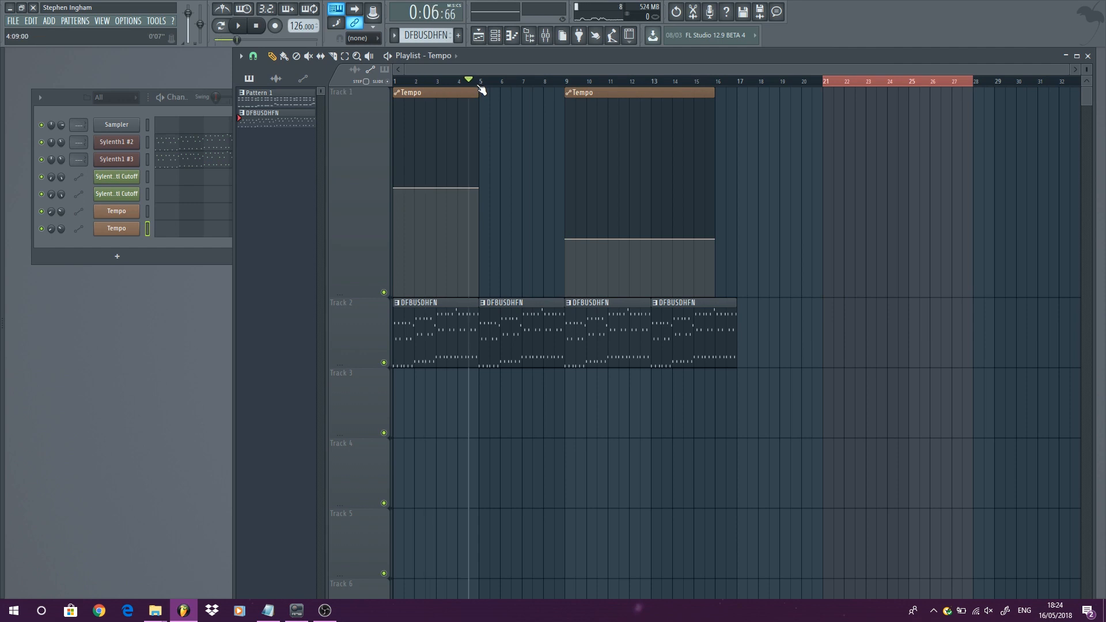
{"action": "key", "text": "space"}
{"action": "left_click", "coordinate": [565, 82]}
{"action": "key", "text": "space"}
{"action": "key", "text": "space"}
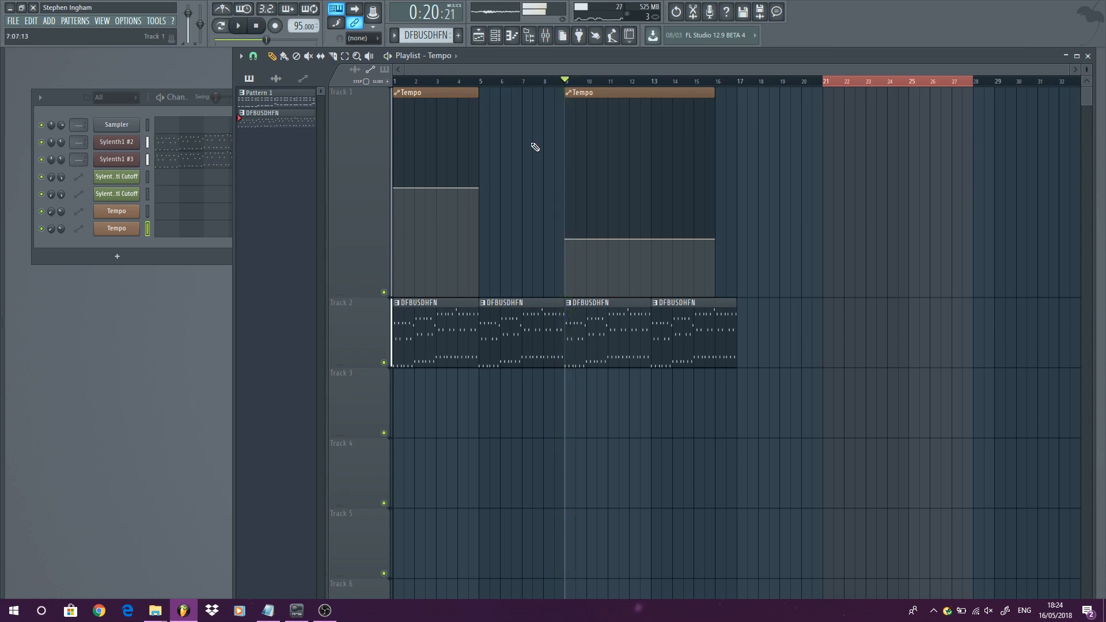
- Extend the first Tempo clip so it ends at bar 9
{"action": "scroll", "coordinate": [507, 115], "scroll_direction": "up", "scroll_amount": 3}
{"action": "left_click_drag", "start_coordinate": [496, 92], "coordinate": [657, 115]}
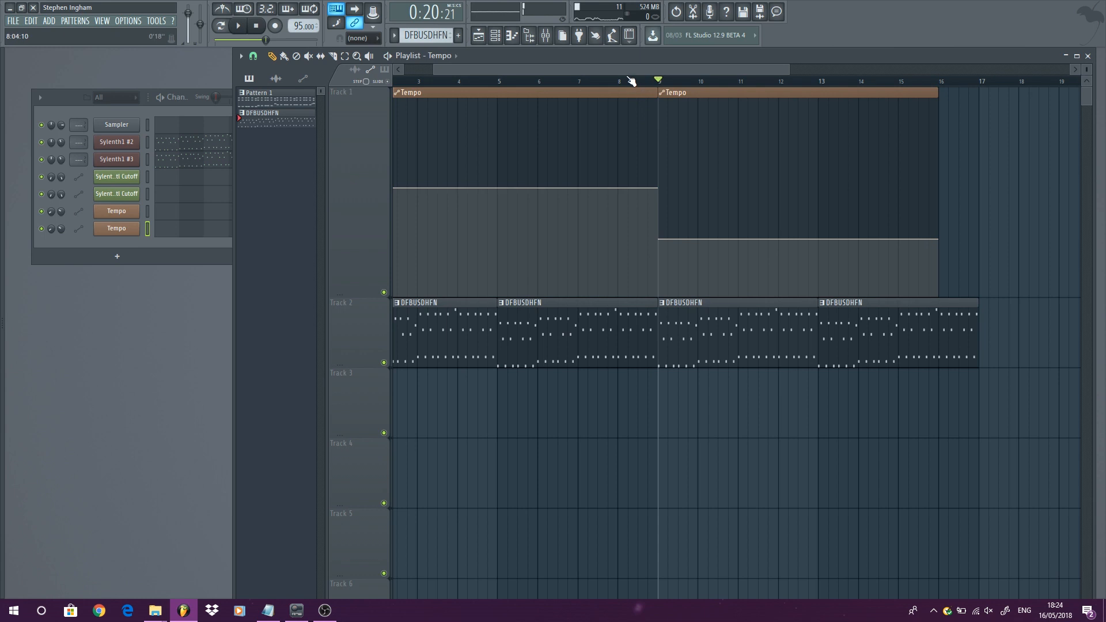
{"action": "scroll", "coordinate": [631, 81], "scroll_direction": "left", "scroll_amount": 2}
- Copy the first tempo point's value and paste it into a new point at bar 5
{"action": "right_click", "coordinate": [395, 188]}
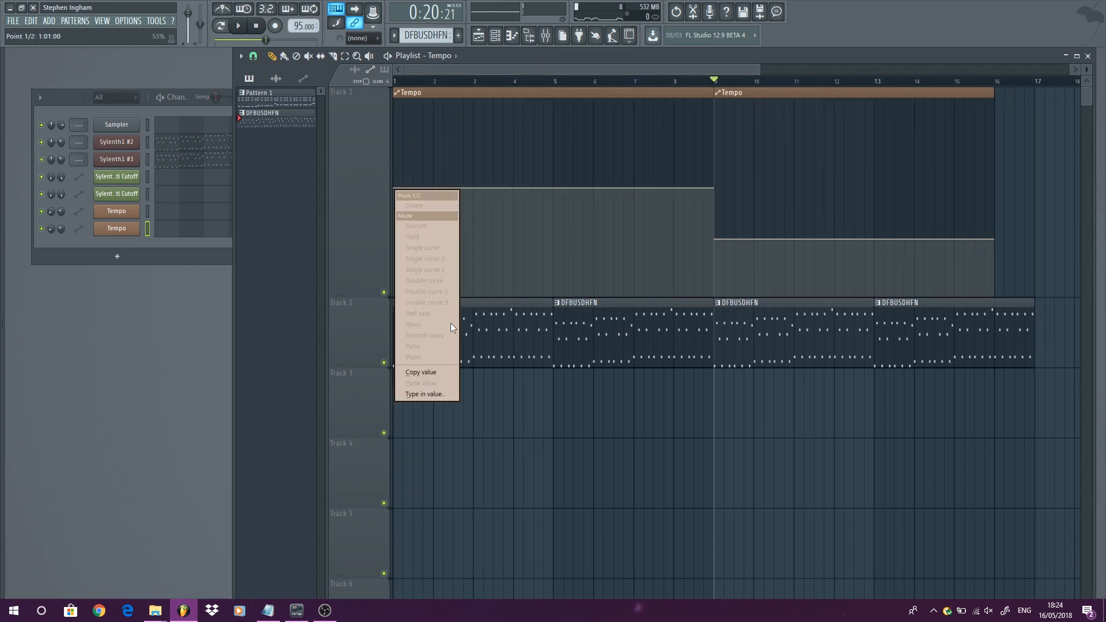
{"action": "left_click", "coordinate": [444, 373]}
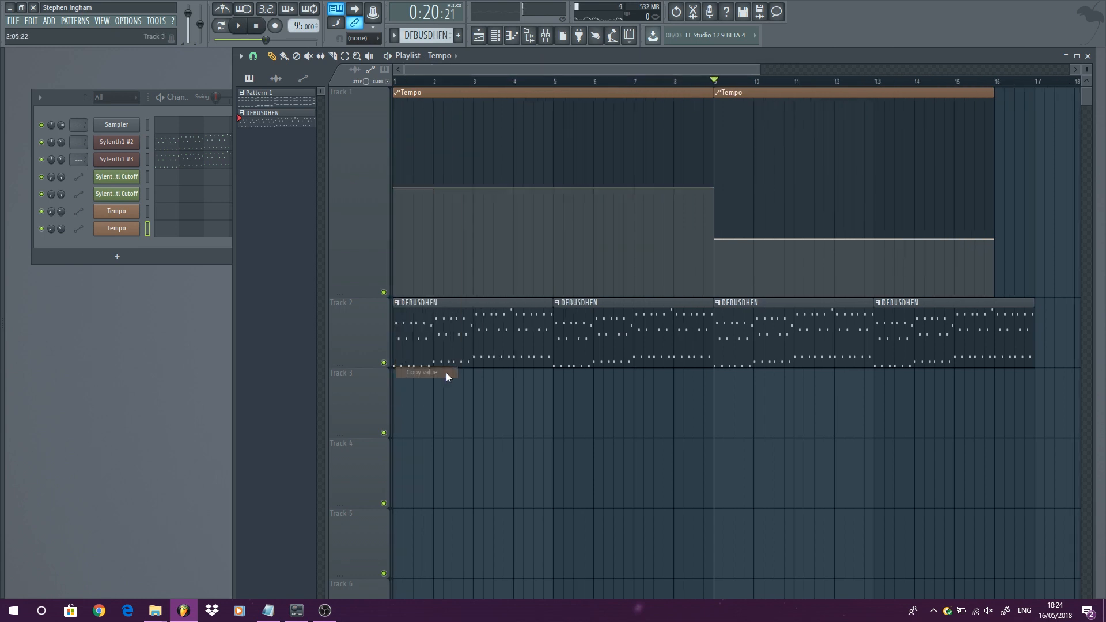
{"action": "left_click", "coordinate": [553, 188]}
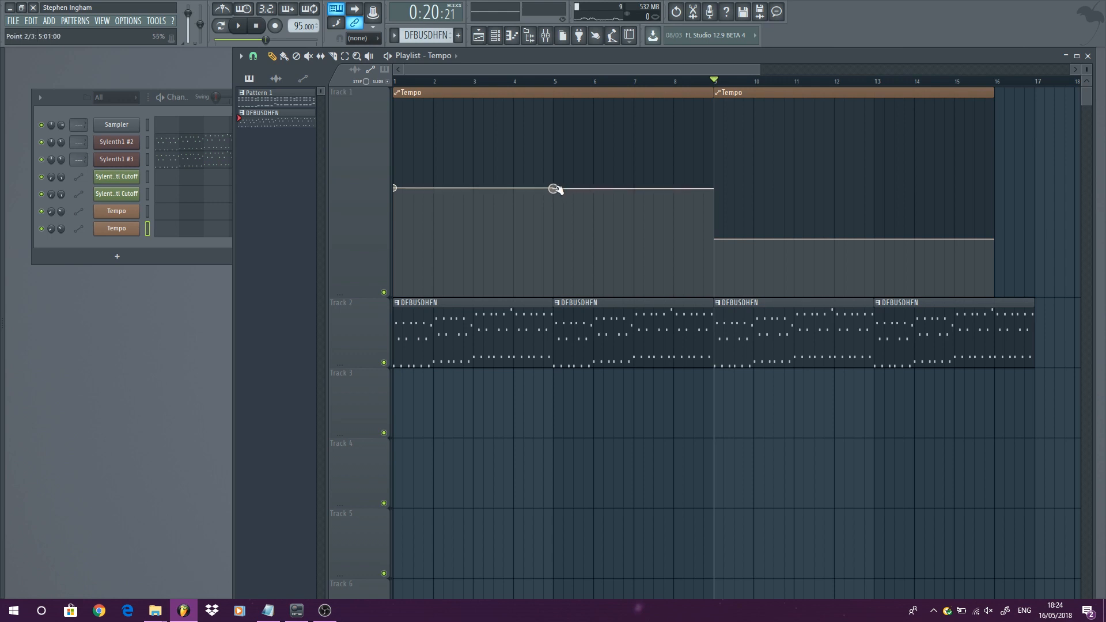
{"action": "right_click", "coordinate": [554, 189]}
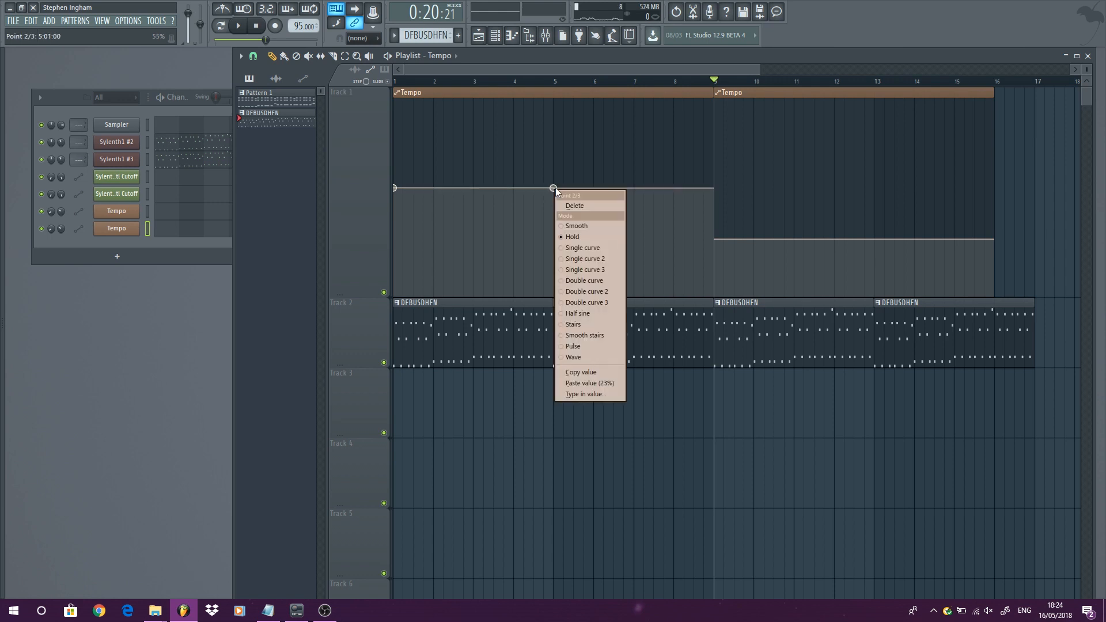
{"action": "left_click", "coordinate": [603, 382]}
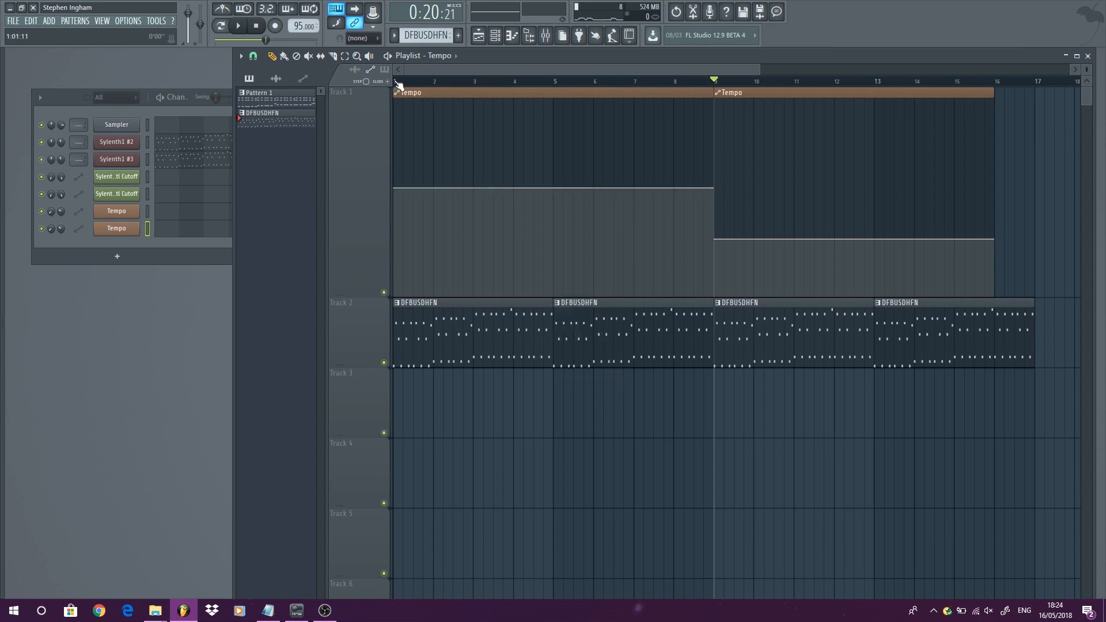
- Add a Single curve point just before bar 9 and lower it to the second clip's tempo level
{"action": "left_click_drag", "start_coordinate": [702, 189], "coordinate": [704, 206]}
{"action": "right_click", "coordinate": [694, 205]}
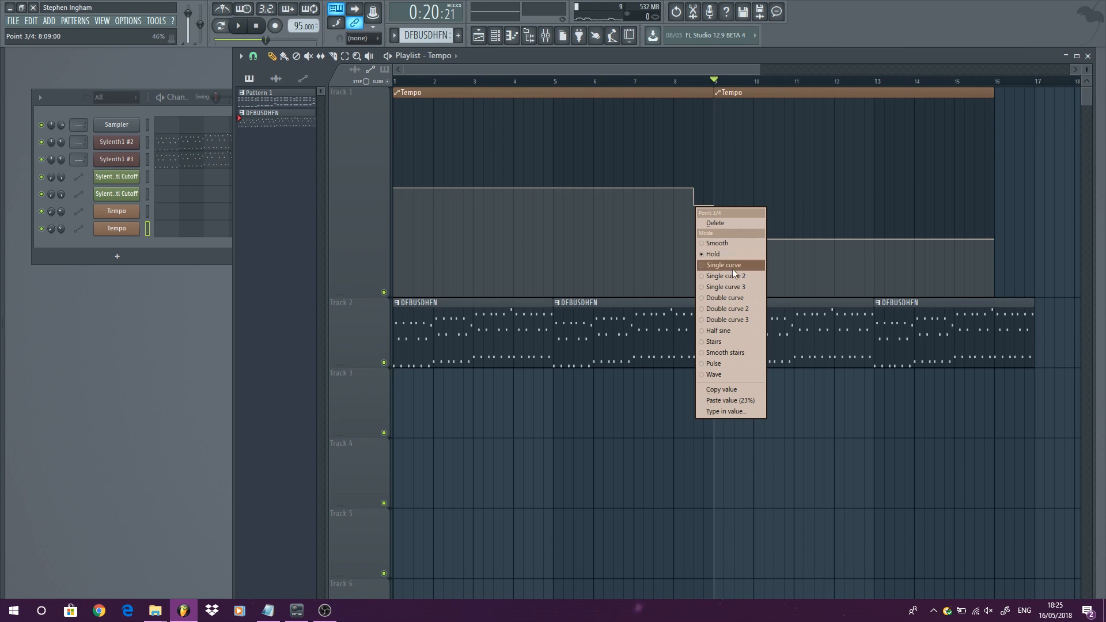
{"action": "left_click", "coordinate": [724, 265]}
{"action": "left_click_drag", "start_coordinate": [694, 206], "coordinate": [694, 234]}
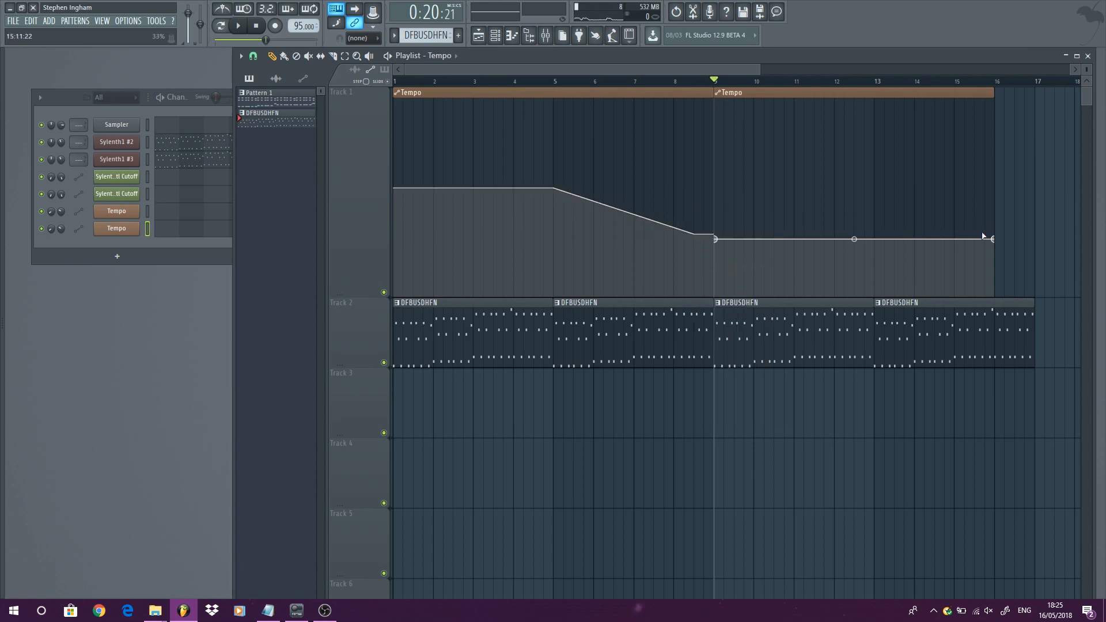
- Copy the second Tempo clip's end point value and paste it onto the curve point just before bar 9
{"action": "right_click", "coordinate": [995, 239]}
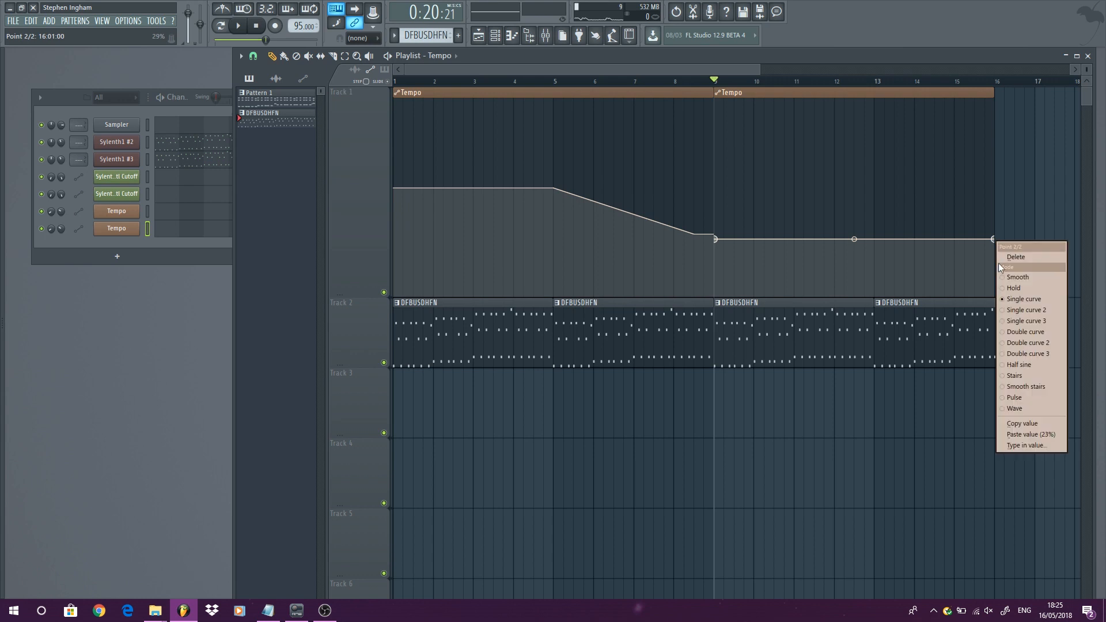
{"action": "left_click", "coordinate": [1039, 426]}
{"action": "right_click", "coordinate": [695, 237]}
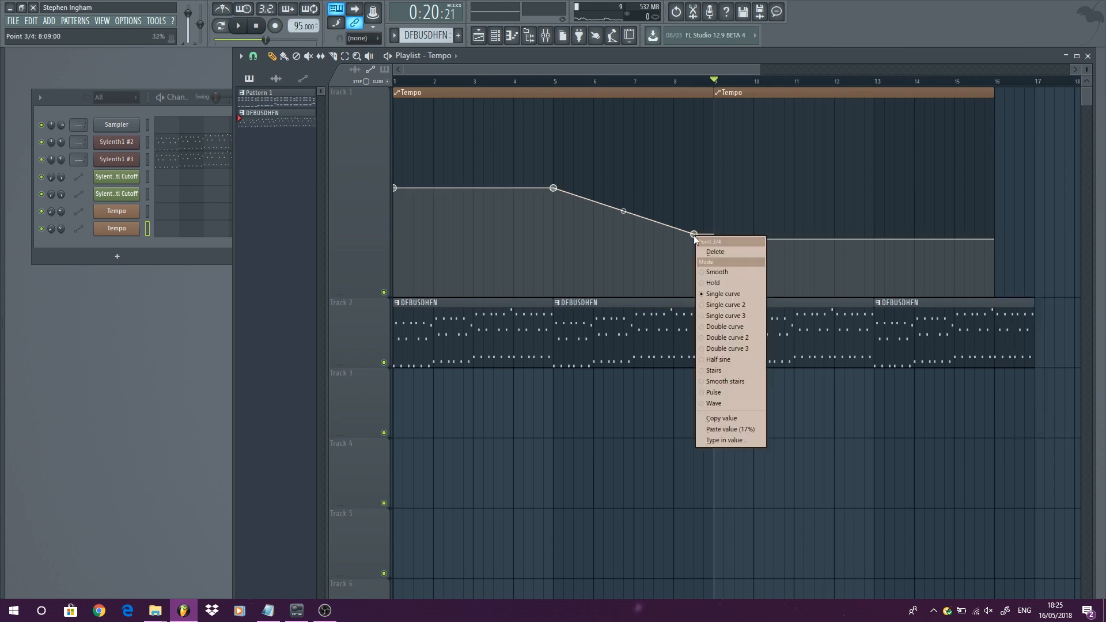
{"action": "left_click", "coordinate": [750, 429]}
- Zoom in, nudge the curve point before bar 9 and paste the copied tempo value onto it again
{"action": "scroll", "coordinate": [697, 218], "scroll_direction": "up", "scroll_amount": 5}
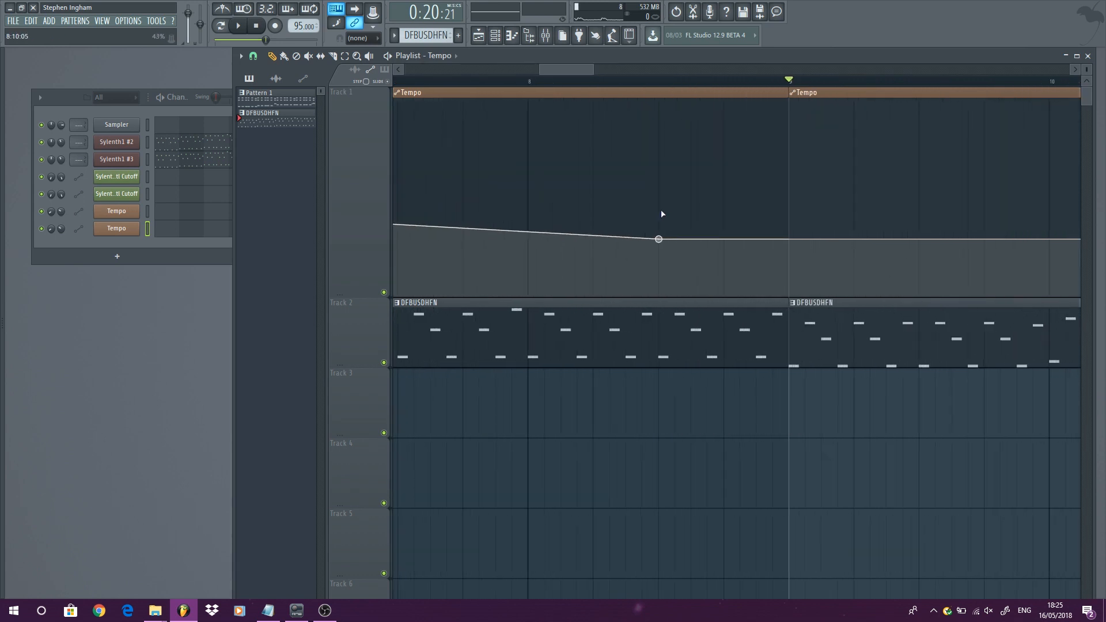
{"action": "mouse_move", "coordinate": [671, 242]}
{"action": "left_mouse_down"}
{"action": "mouse_move", "coordinate": [711, 252]}
{"action": "mouse_move", "coordinate": [747, 240]}
{"action": "mouse_move", "coordinate": [758, 270]}
{"action": "mouse_move", "coordinate": [709, 237]}
{"action": "mouse_move", "coordinate": [661, 232]}
{"action": "left_mouse_up"}
{"action": "right_click", "coordinate": [661, 232]}
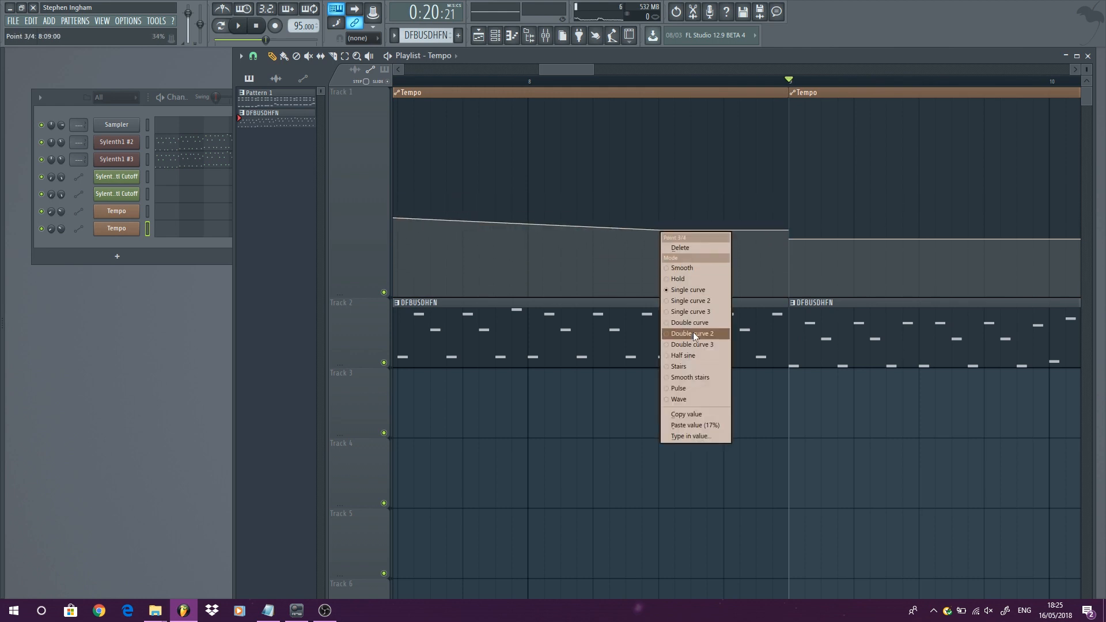
{"action": "left_click", "coordinate": [718, 427]}
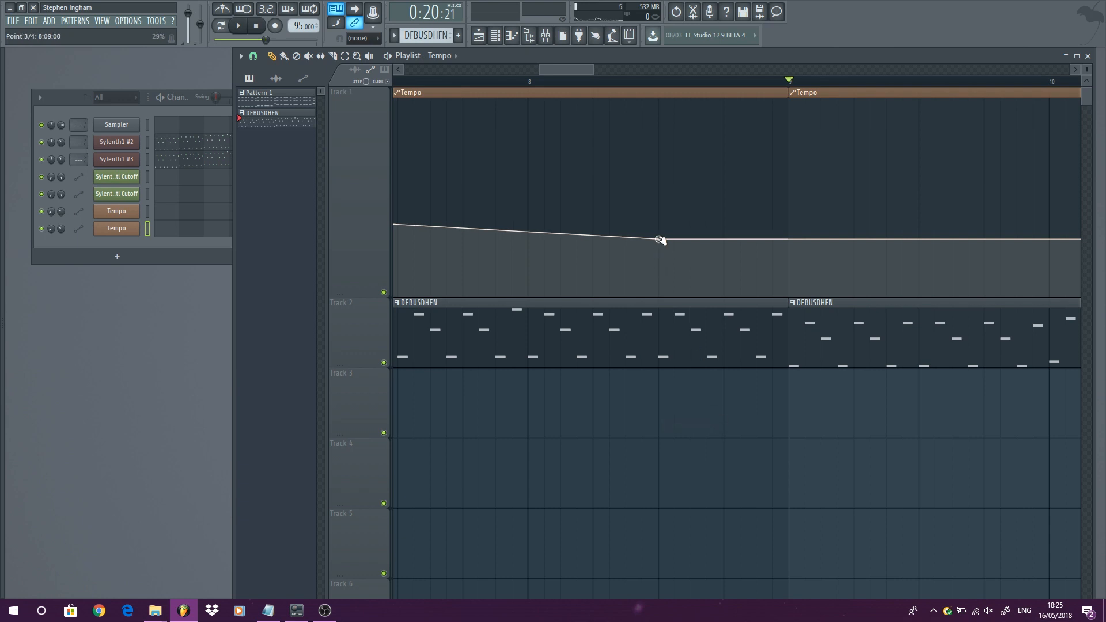
- Move that curve point onto bar 9 and play the arrangement from bar 5
{"action": "left_click_drag", "start_coordinate": [658, 239], "coordinate": [791, 264]}
{"action": "scroll", "coordinate": [665, 116], "scroll_direction": "down", "scroll_amount": 5}
{"action": "left_click", "coordinate": [526, 82]}
{"action": "key", "text": "space"}
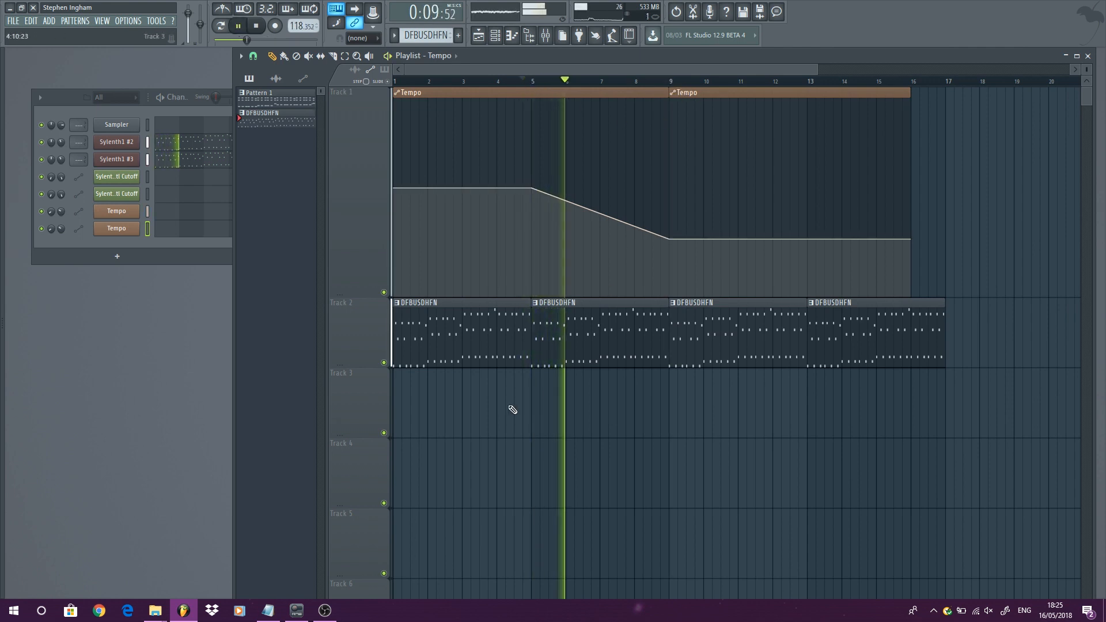
{"action": "scroll", "coordinate": [506, 396], "scroll_direction": "down", "scroll_amount": 1}
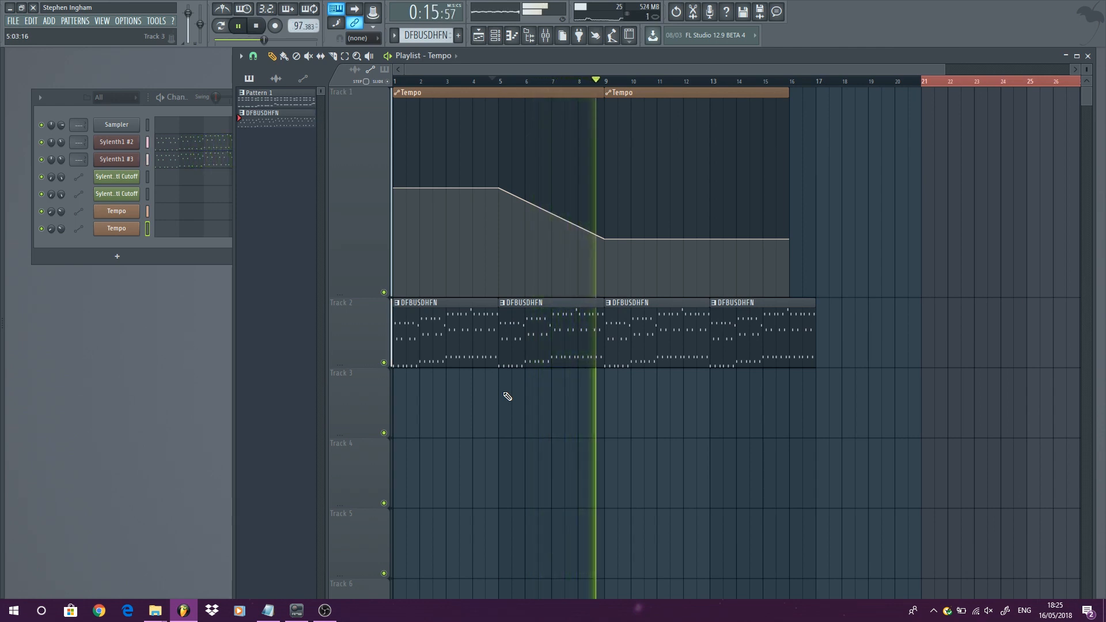
{"action": "key", "text": "space"}
- Copy the first Tempo clip to a new position starting at bar 21
{"action": "scroll", "coordinate": [452, 120], "scroll_direction": "down", "scroll_amount": 1}
{"action": "left_click_drag", "start_coordinate": [409, 92], "coordinate": [816, 140]}
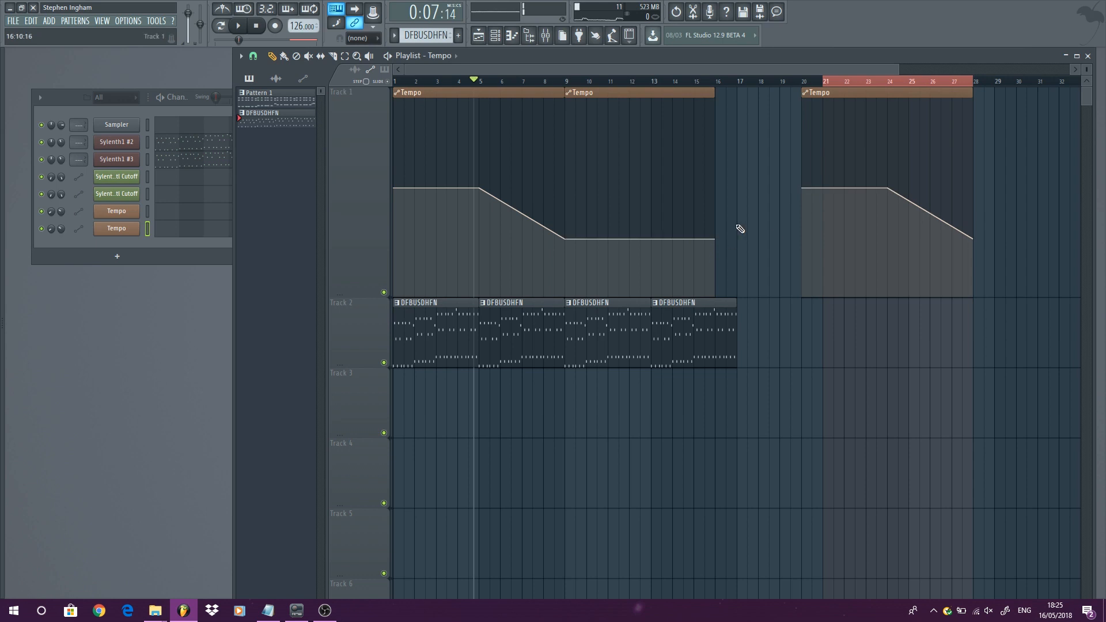
{"action": "right_click", "coordinate": [803, 188]}
{"action": "left_click", "coordinate": [846, 374]}
- Add another DFBUSDHFN pattern clip on Track 2 at bar 17
{"action": "left_click", "coordinate": [731, 333]}
{"action": "left_click", "coordinate": [739, 331]}
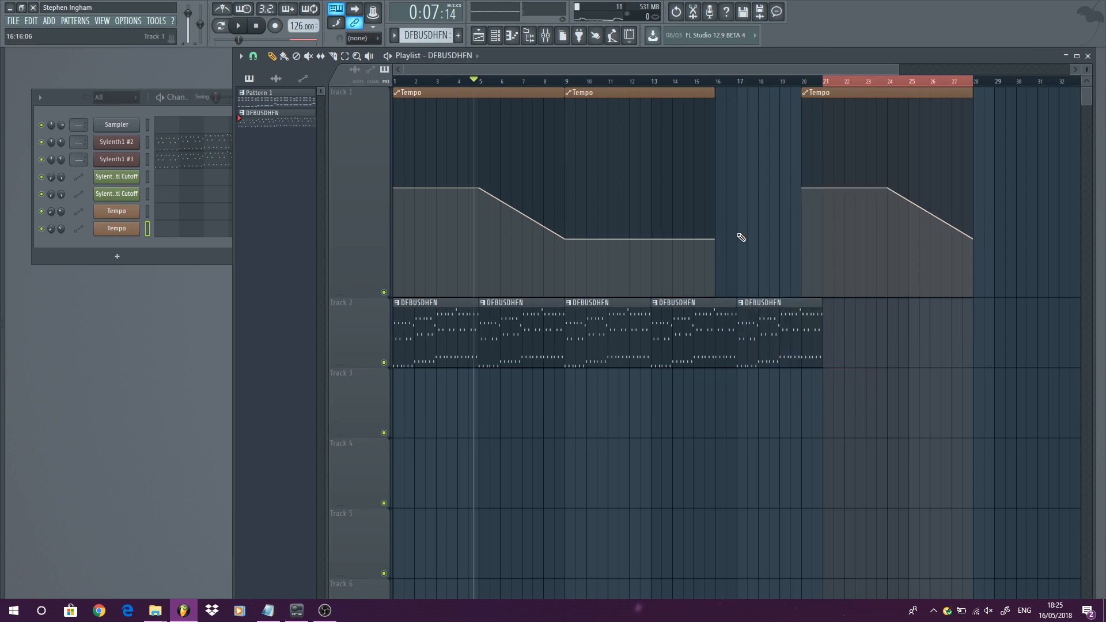
- Move the third Tempo clip aside and extend the second Tempo clip to end at bar 21
{"action": "left_click_drag", "start_coordinate": [810, 95], "coordinate": [938, 98]}
{"action": "left_click_drag", "start_coordinate": [714, 92], "coordinate": [821, 96]}
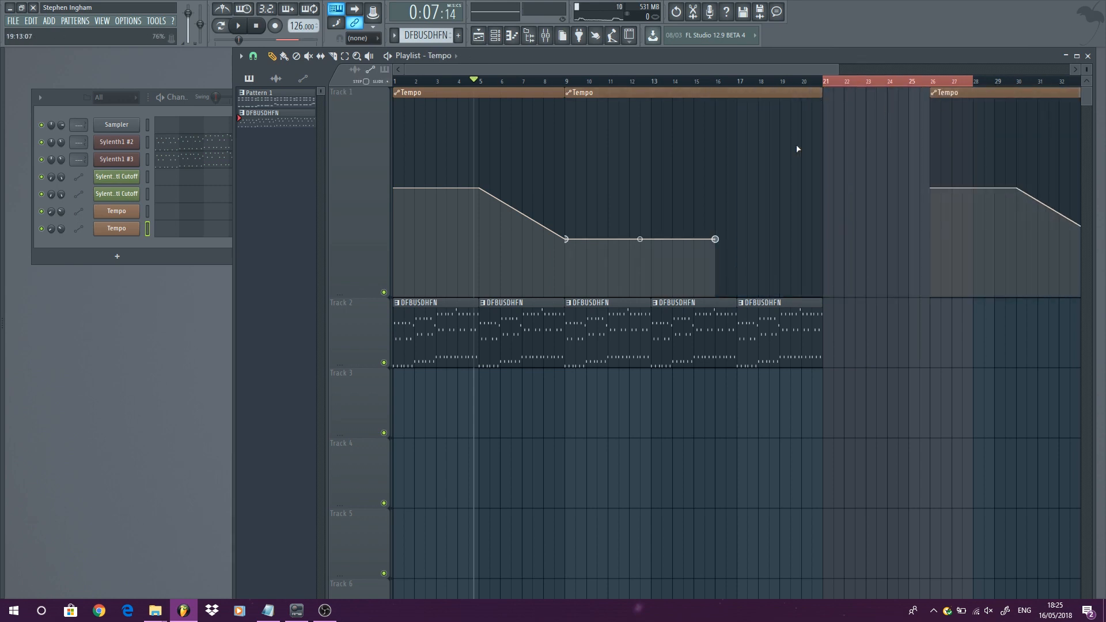
- Move the second clip's end point to bar 17 and add a point at bar 21 raised to the starting tempo
{"action": "left_click_drag", "start_coordinate": [717, 239], "coordinate": [734, 240]}
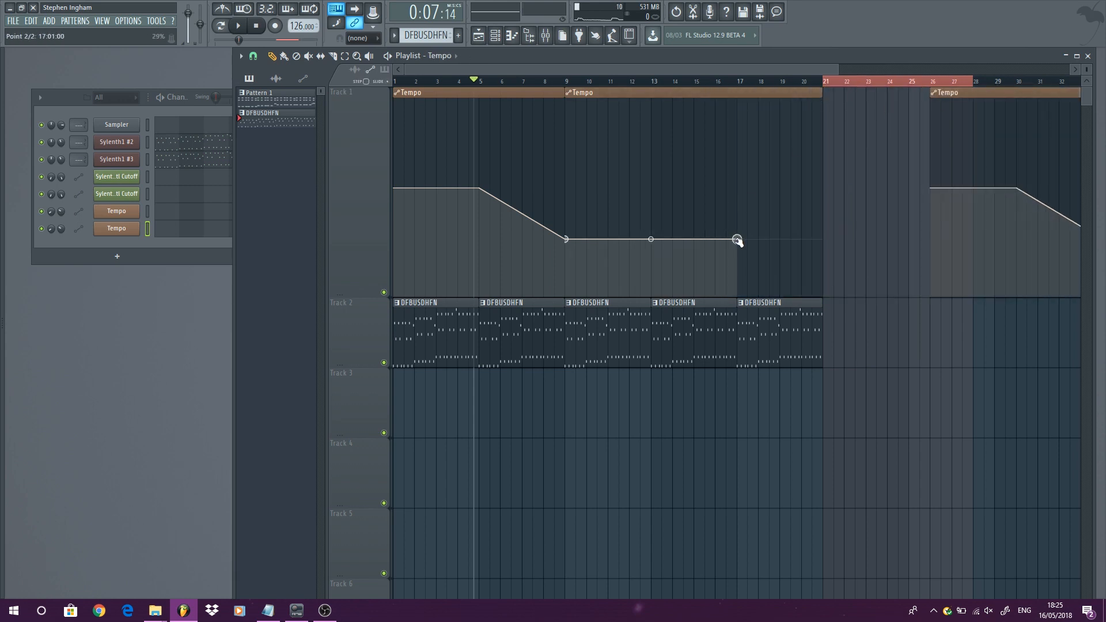
{"action": "left_click", "coordinate": [813, 190]}
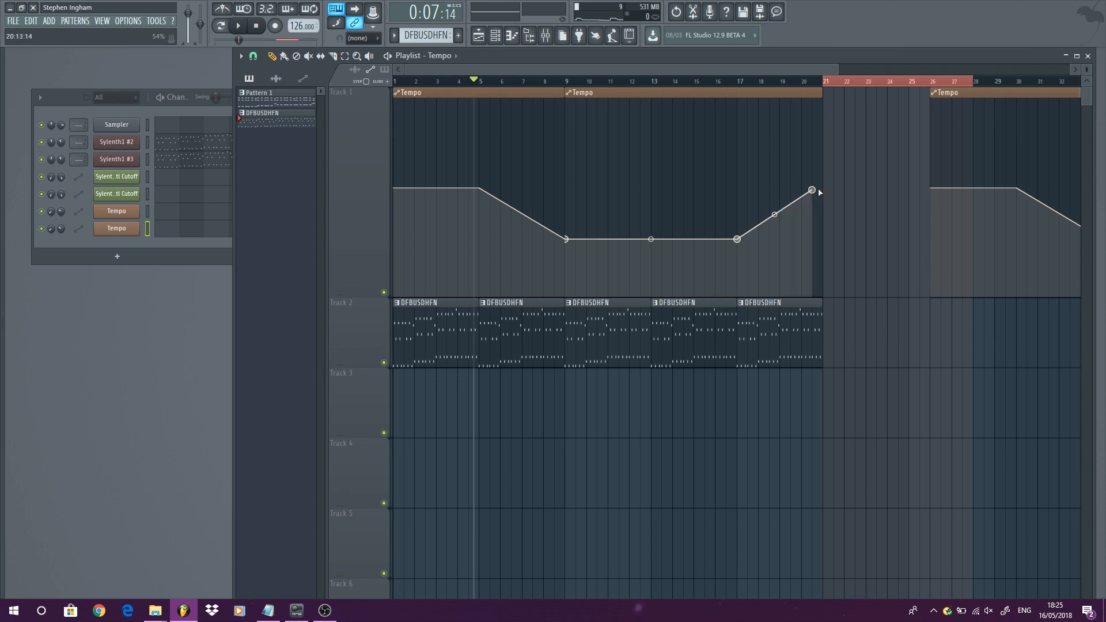
{"action": "right_click", "coordinate": [814, 192]}
{"action": "left_click_drag", "start_coordinate": [813, 190], "coordinate": [821, 189]}
- Move the third Tempo clip to start at bar 21 and play back from bar 17
{"action": "left_click_drag", "start_coordinate": [943, 97], "coordinate": [844, 97]}
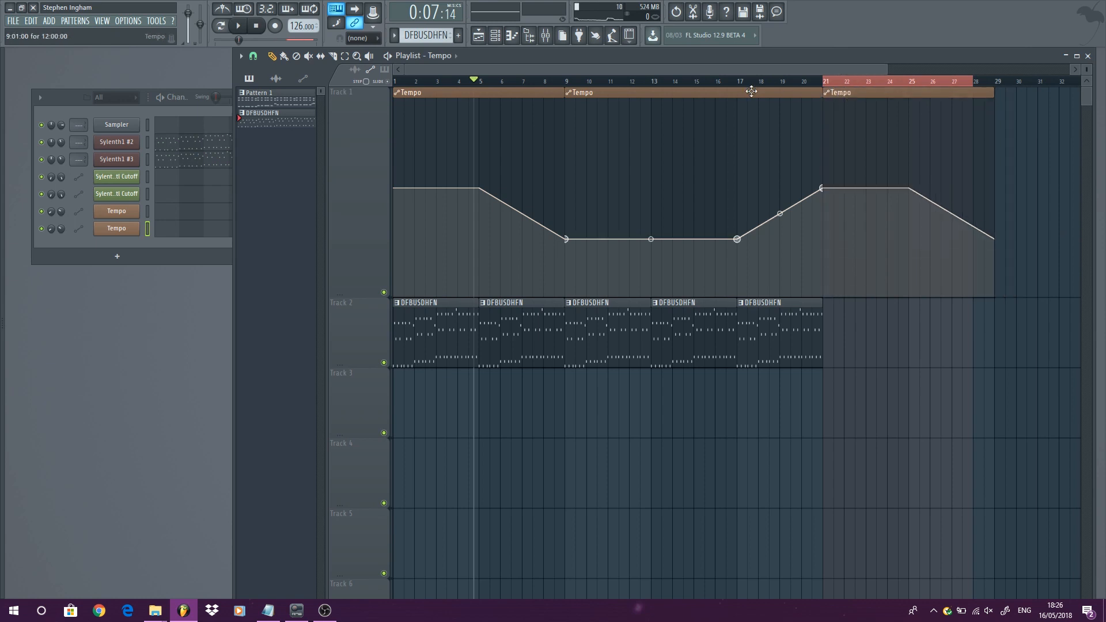
{"action": "left_click", "coordinate": [727, 81]}
{"action": "key", "text": "space"}
{"action": "scroll", "coordinate": [556, 390], "scroll_direction": "down", "scroll_amount": 2}
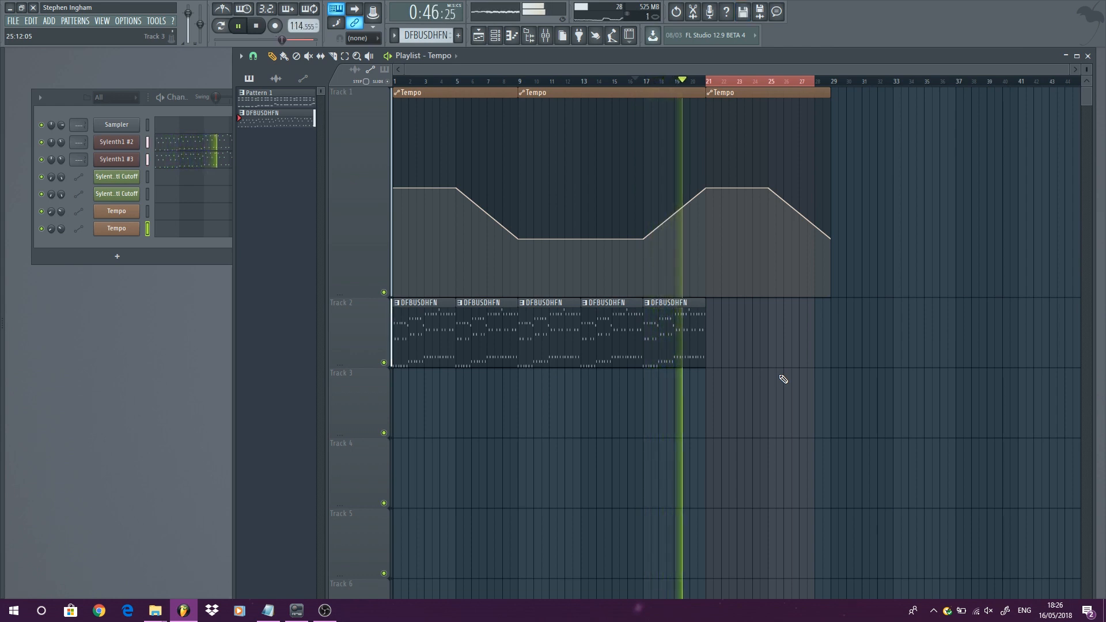
{"action": "key", "text": "space"}
- Open the White Noise Sweep sample's channel settings and its mixer insert 5
{"action": "mouse_move", "coordinate": [887, 236]}
{"action": "left_mouse_down"}
{"action": "mouse_move", "coordinate": [593, 310]}
{"action": "mouse_move", "coordinate": [713, 338]}
{"action": "left_mouse_up"}
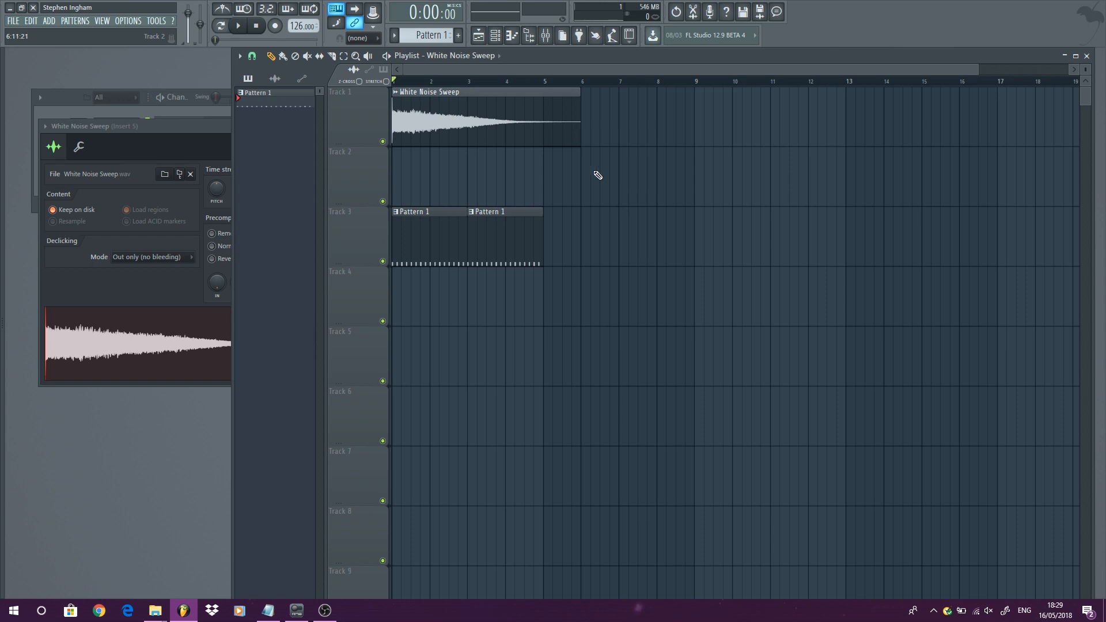
{"action": "double_click", "coordinate": [501, 120]}
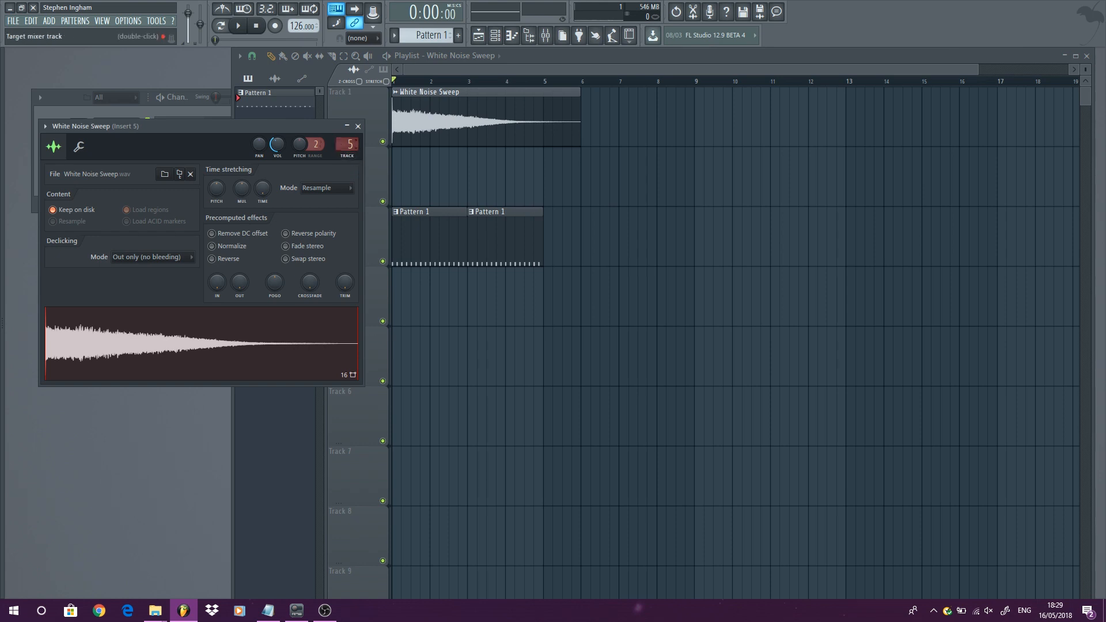
{"action": "left_click", "coordinate": [355, 160]}
- Load the Kickstart plugin into an effect slot of mixer insert 5
{"action": "left_click", "coordinate": [714, 229]}
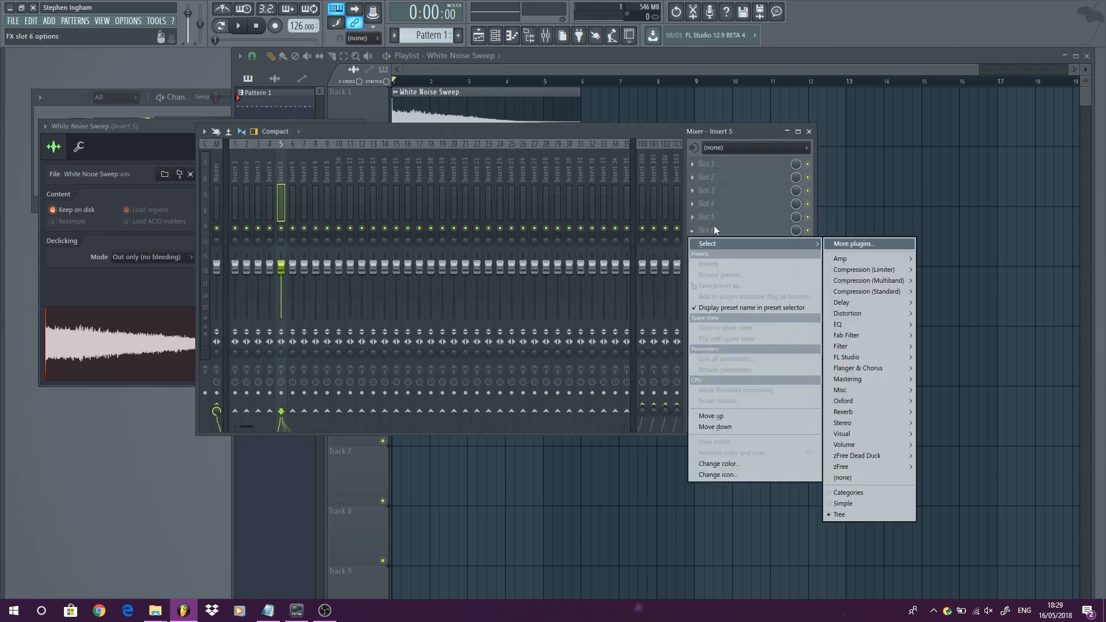
{"action": "key", "text": "Escape"}
{"action": "key", "text": "space"}
{"action": "left_click", "coordinate": [258, 26]}
{"action": "left_click", "coordinate": [773, 260]}
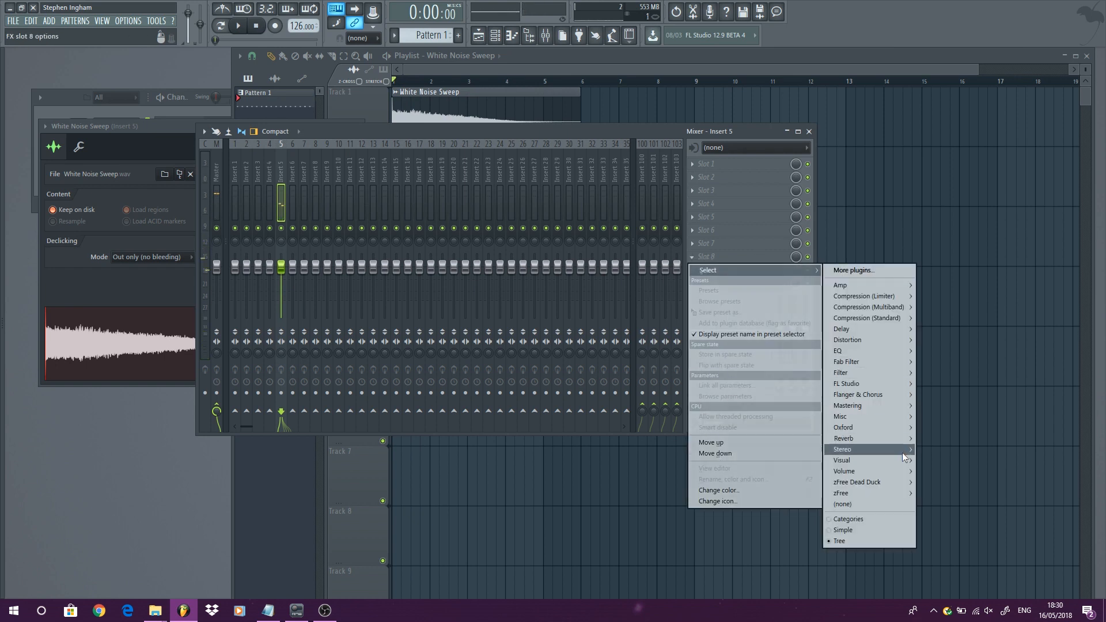
{"action": "left_click", "coordinate": [924, 473]}
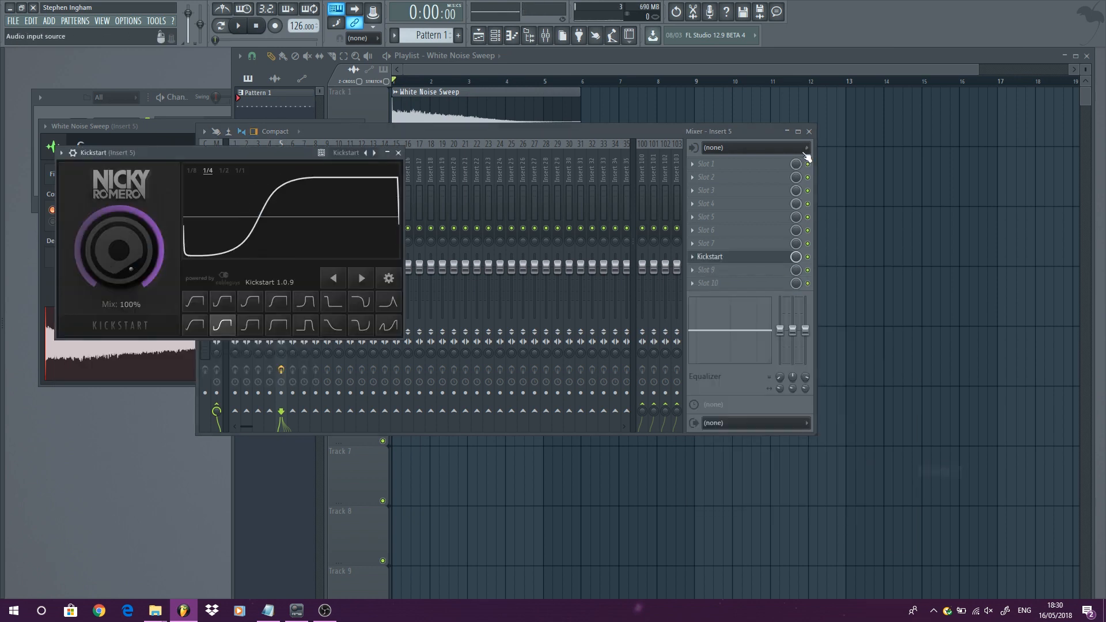
- Close the mixer, Kickstart and sample settings windows and preview the playback
{"action": "left_click", "coordinate": [809, 131]}
{"action": "left_click", "coordinate": [398, 152]}
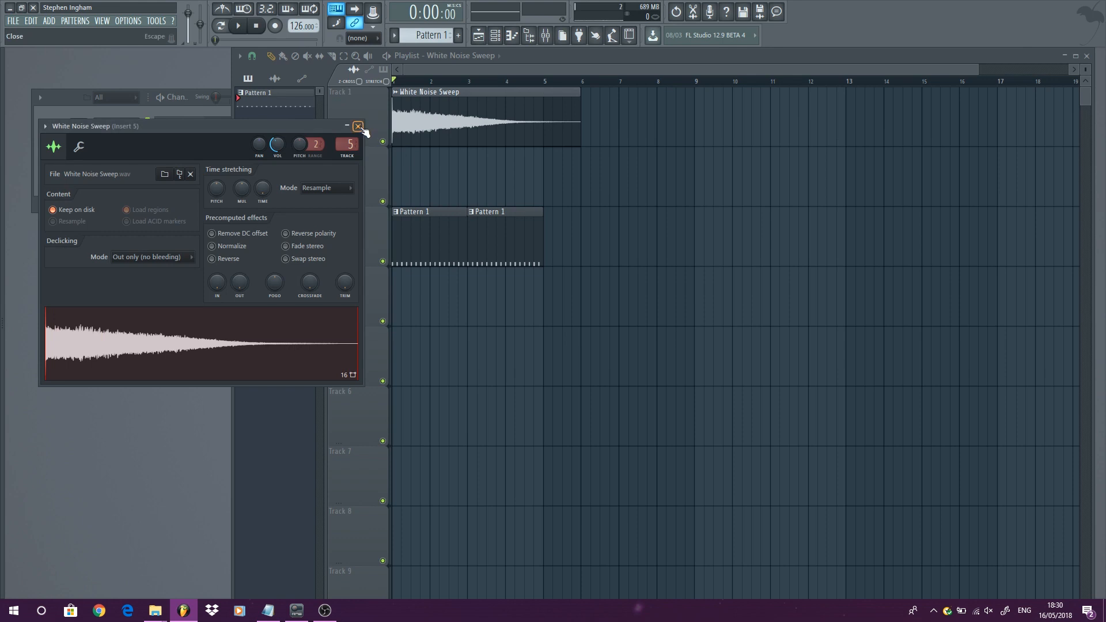
{"action": "left_click", "coordinate": [361, 128]}
{"action": "key", "text": "space"}
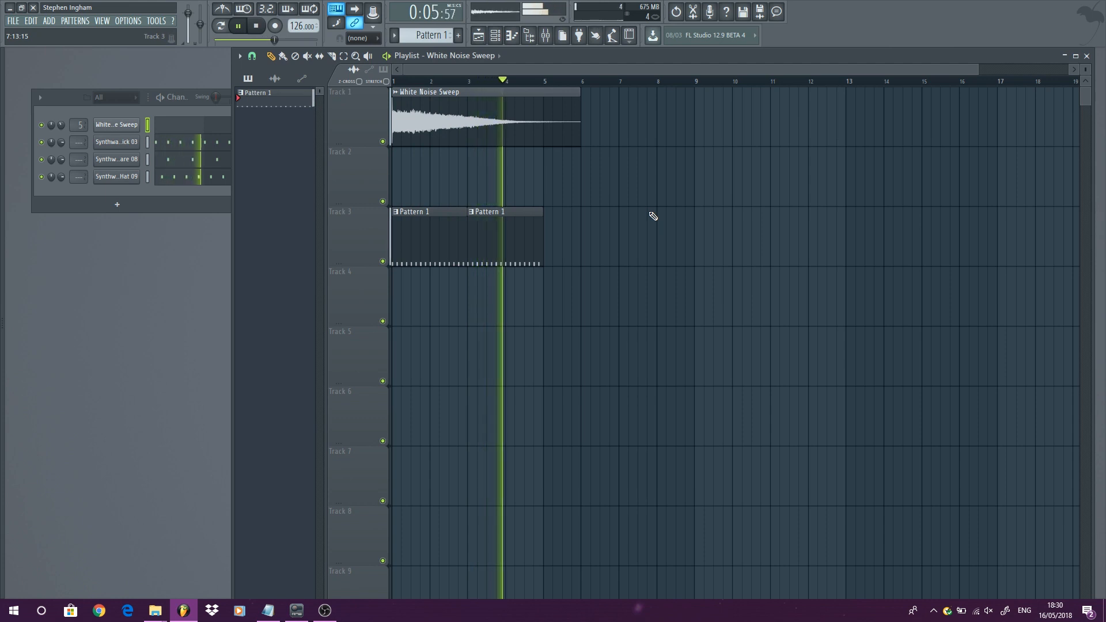
{"action": "key", "text": "space"}
- Select bars 1 to 5 in the timeline and solo Track 1
{"action": "left_click_drag", "start_coordinate": [394, 83], "coordinate": [543, 95]}
{"action": "right_click", "coordinate": [383, 141]}
{"action": "left_click", "coordinate": [238, 25]}
{"action": "left_click", "coordinate": [260, 30]}
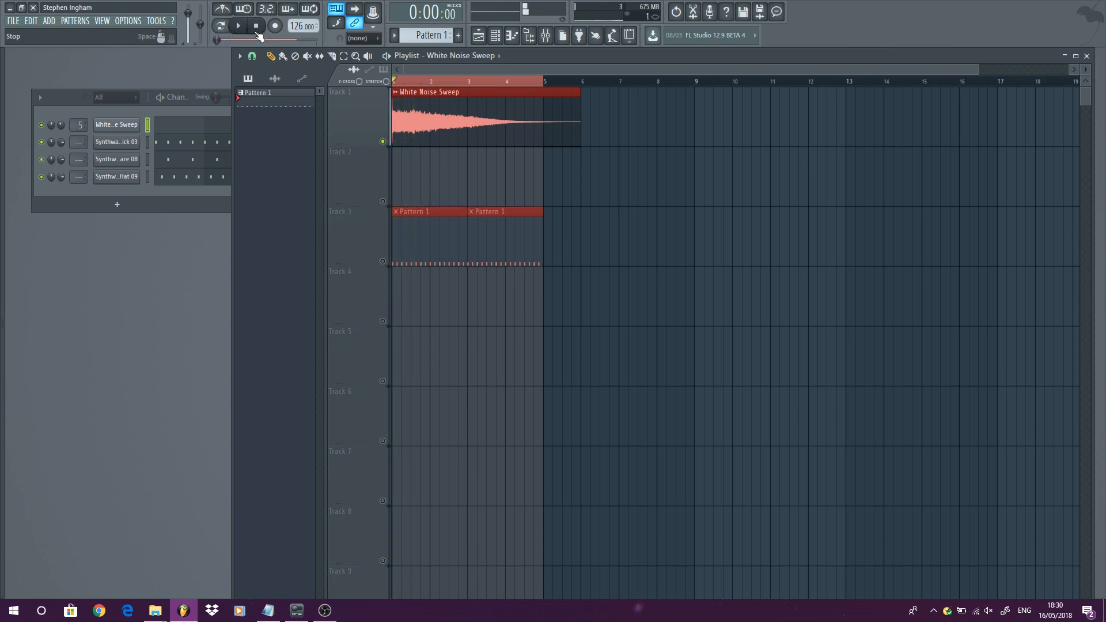
- Export the selected bars as a wave file
{"action": "left_click", "coordinate": [13, 21]}
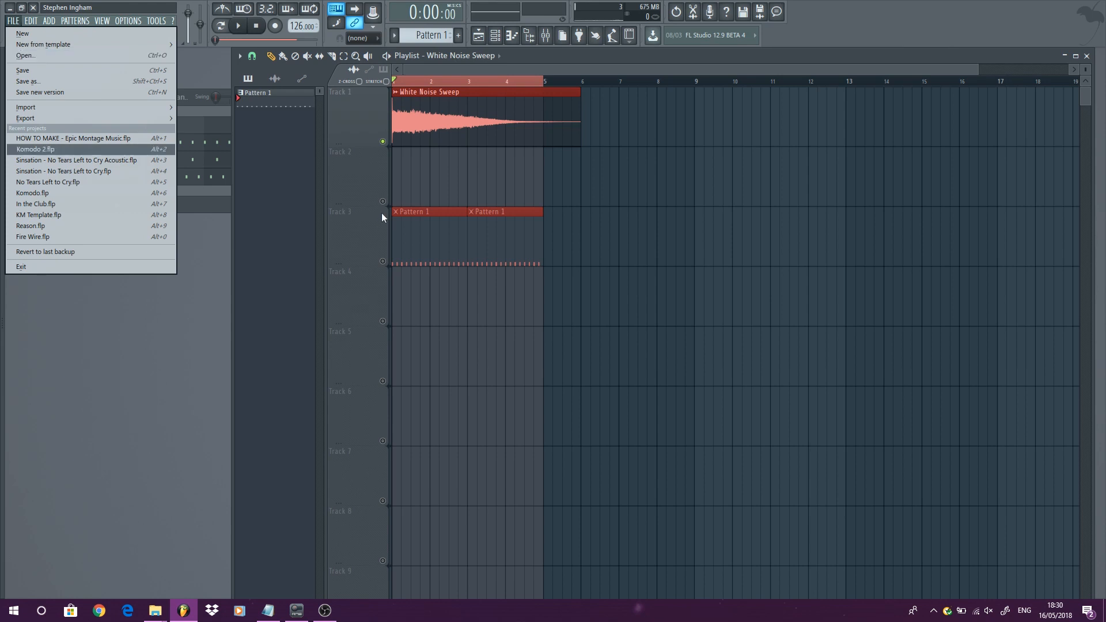
{"action": "left_click", "coordinate": [562, 178]}
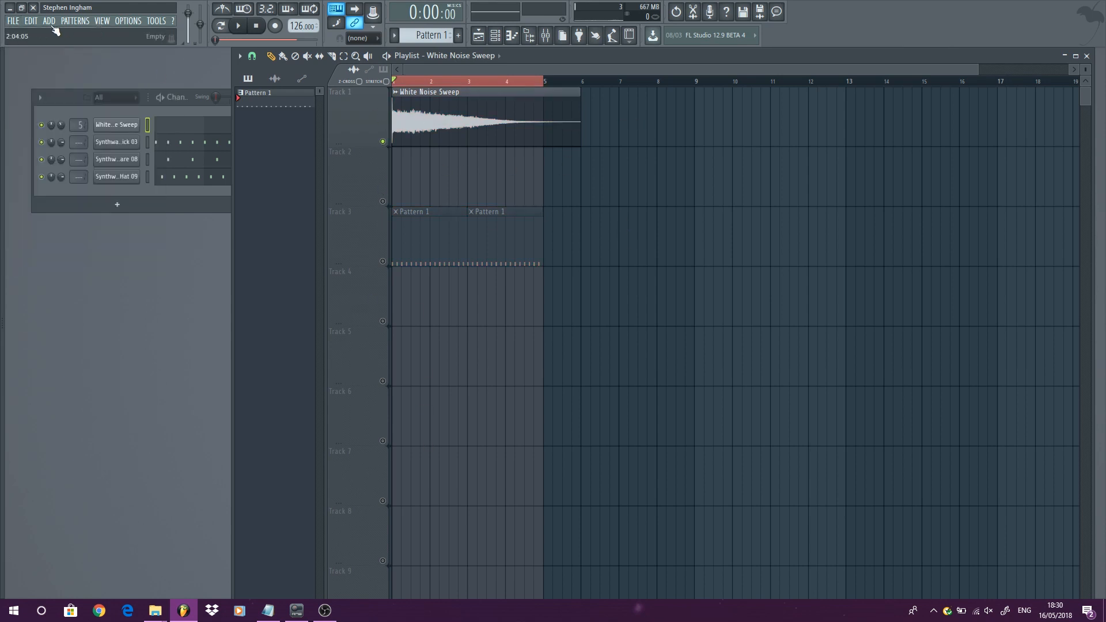
{"action": "left_click", "coordinate": [13, 21]}
{"action": "mouse_move", "coordinate": [151, 114]}
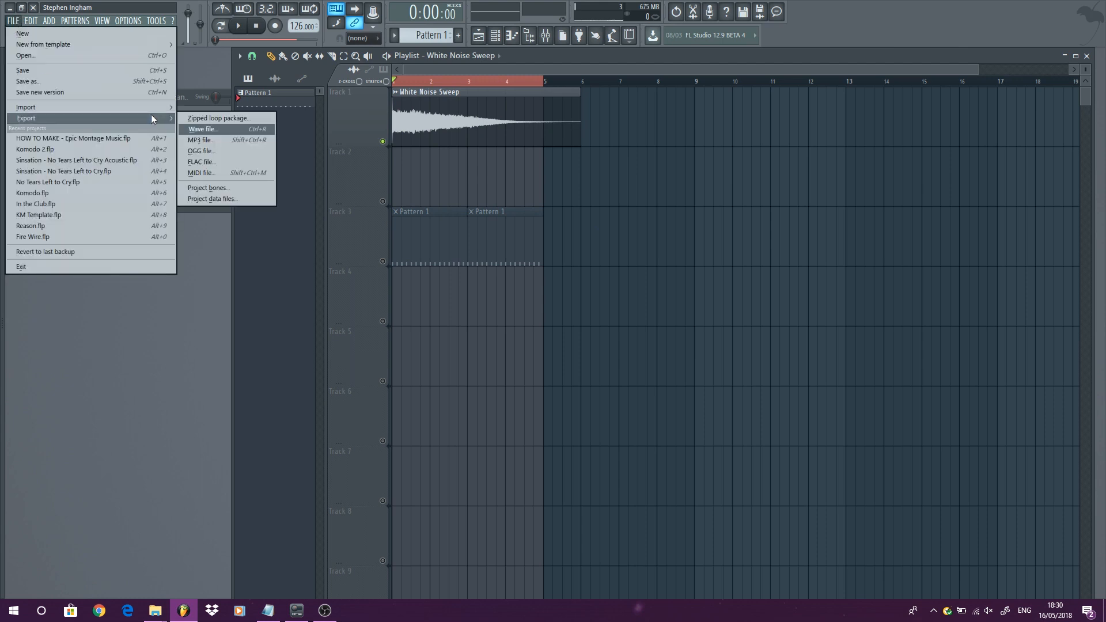
{"action": "left_click", "coordinate": [199, 129]}
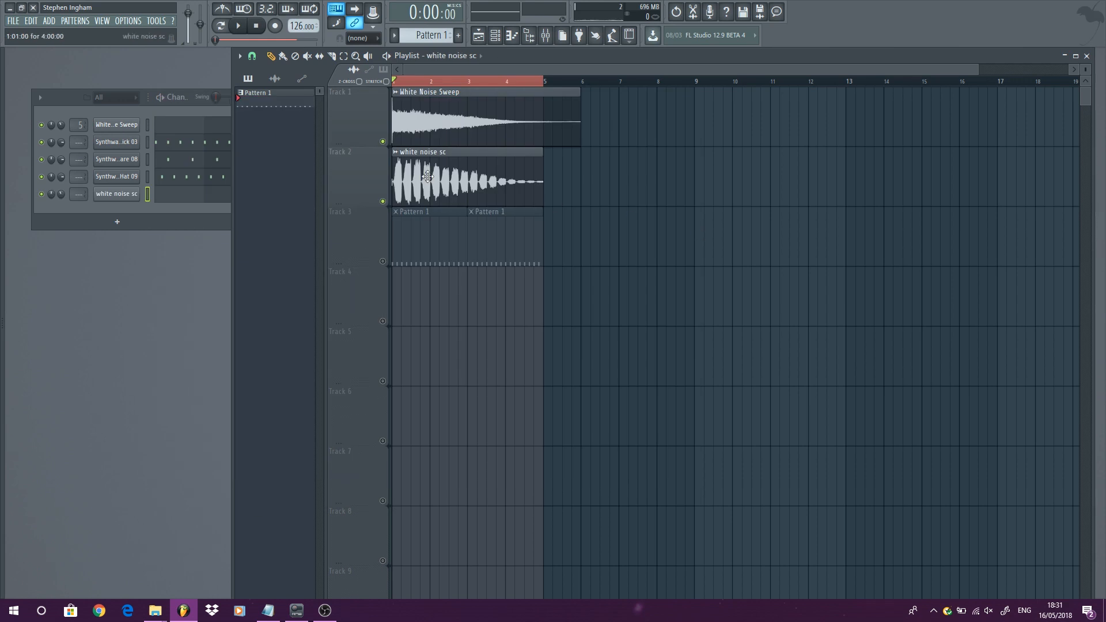
- Mute Track 1, unmute Track 3 and play the white noise sc clip together with the patterns
{"action": "double_click", "coordinate": [417, 167]}
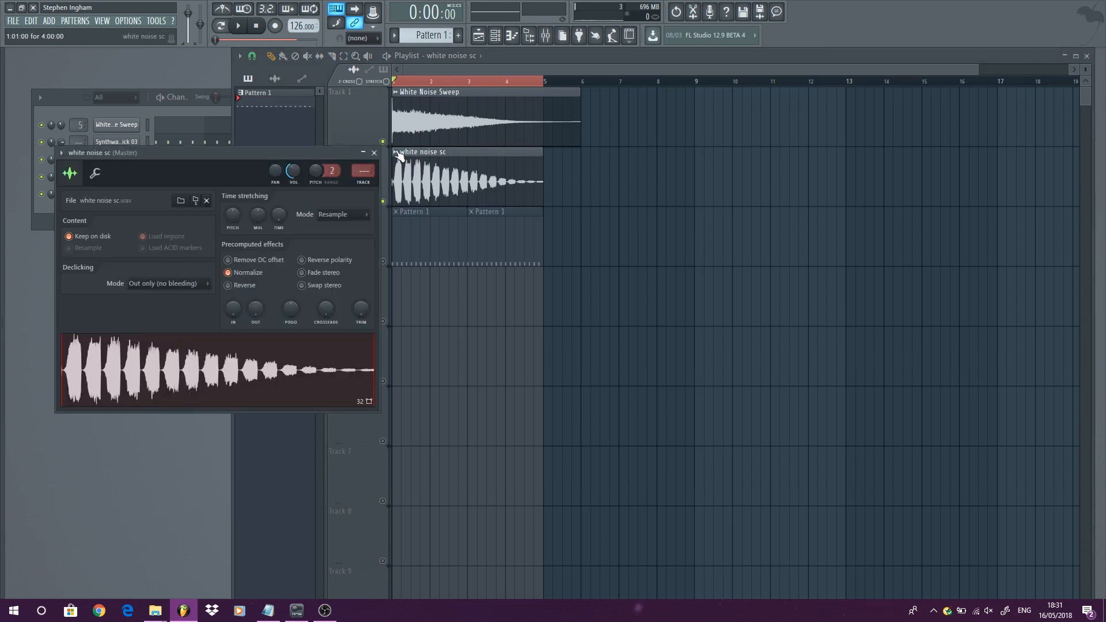
{"action": "left_click", "coordinate": [383, 142]}
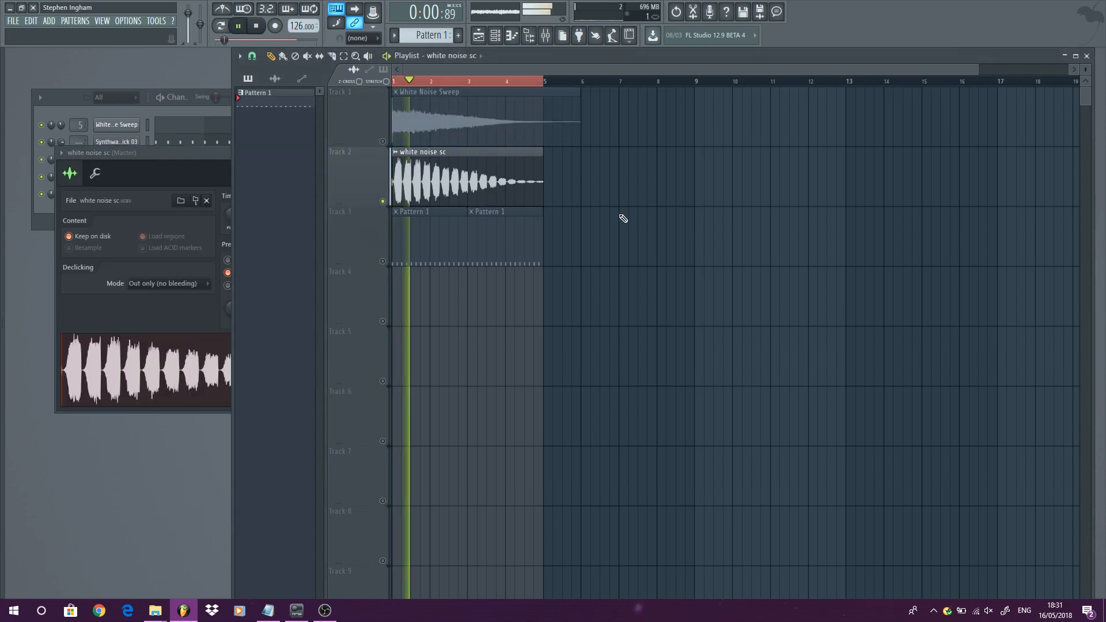
{"action": "left_click", "coordinate": [382, 261]}
{"action": "key", "text": "space"}
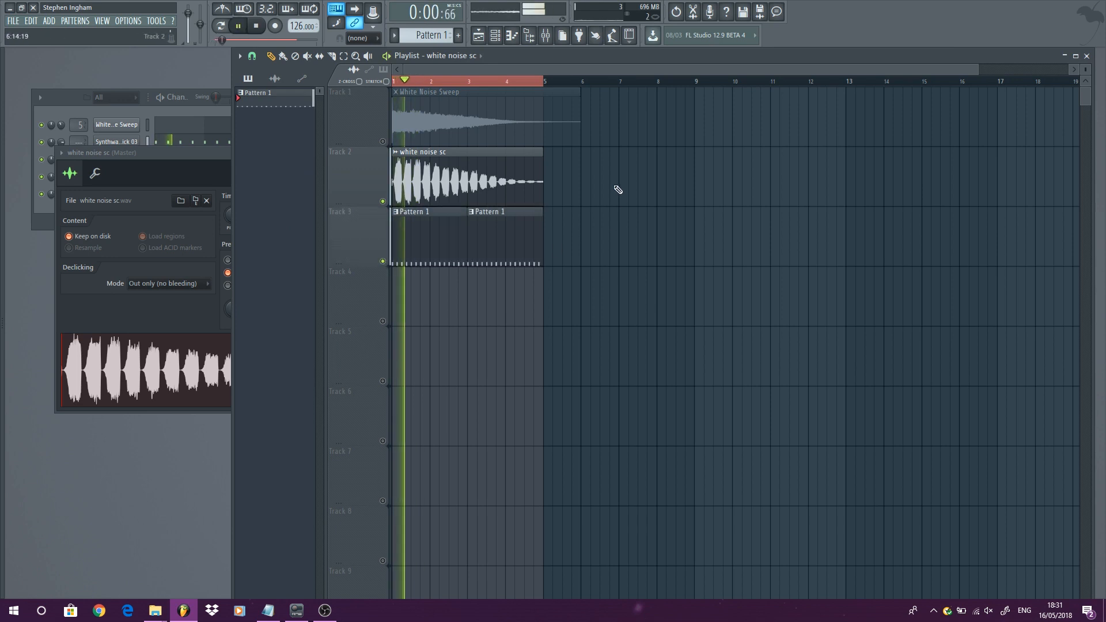
{"action": "left_click_drag", "start_coordinate": [199, 155], "coordinate": [215, 213]}
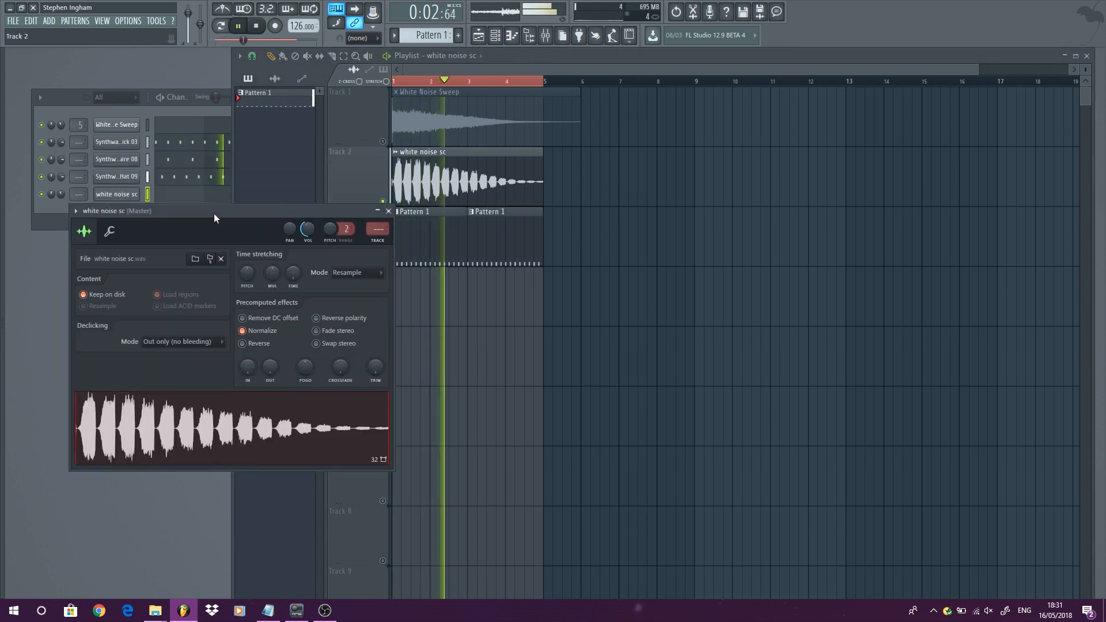
{"action": "left_click", "coordinate": [389, 211]}
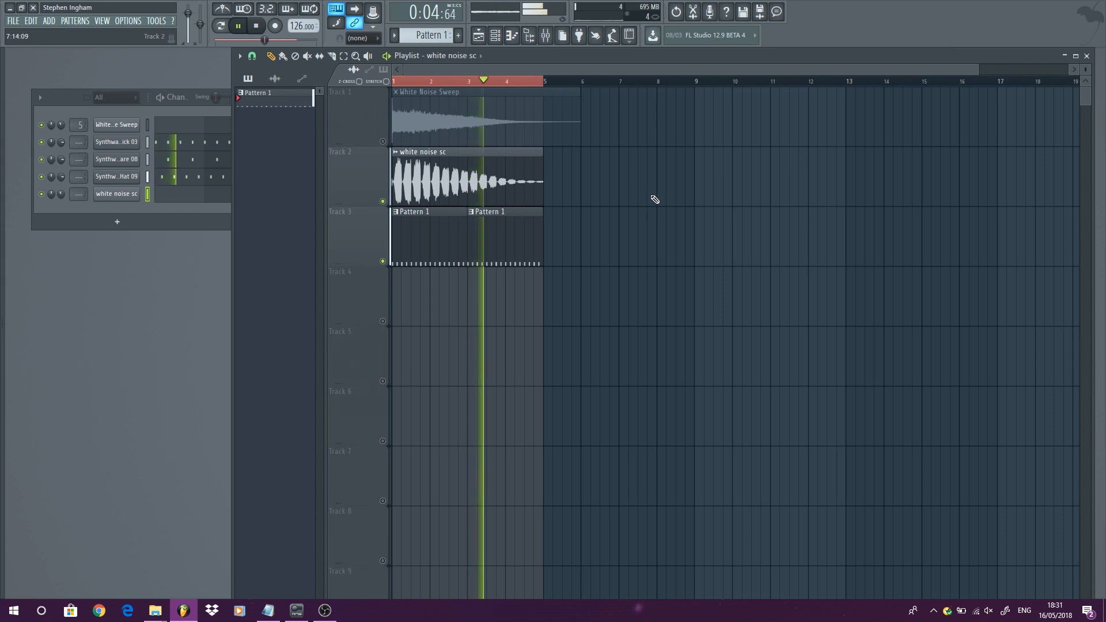
{"action": "key", "text": "space"}
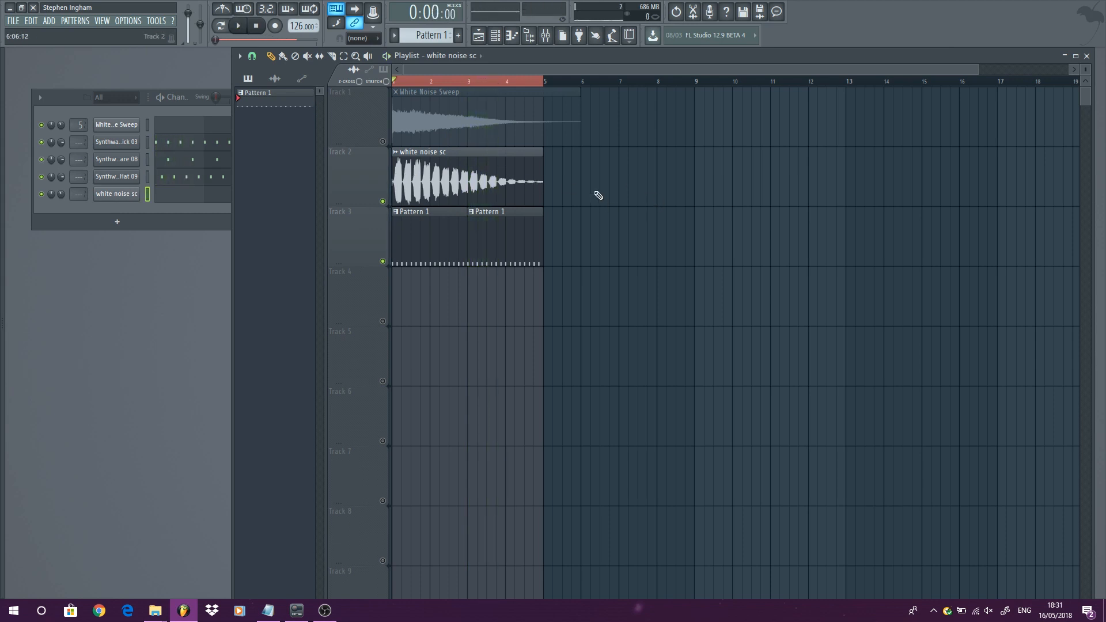
- Delete both white noise audio clips from the playlist and open the white noise sc channel's settings
{"action": "right_click", "coordinate": [509, 184]}
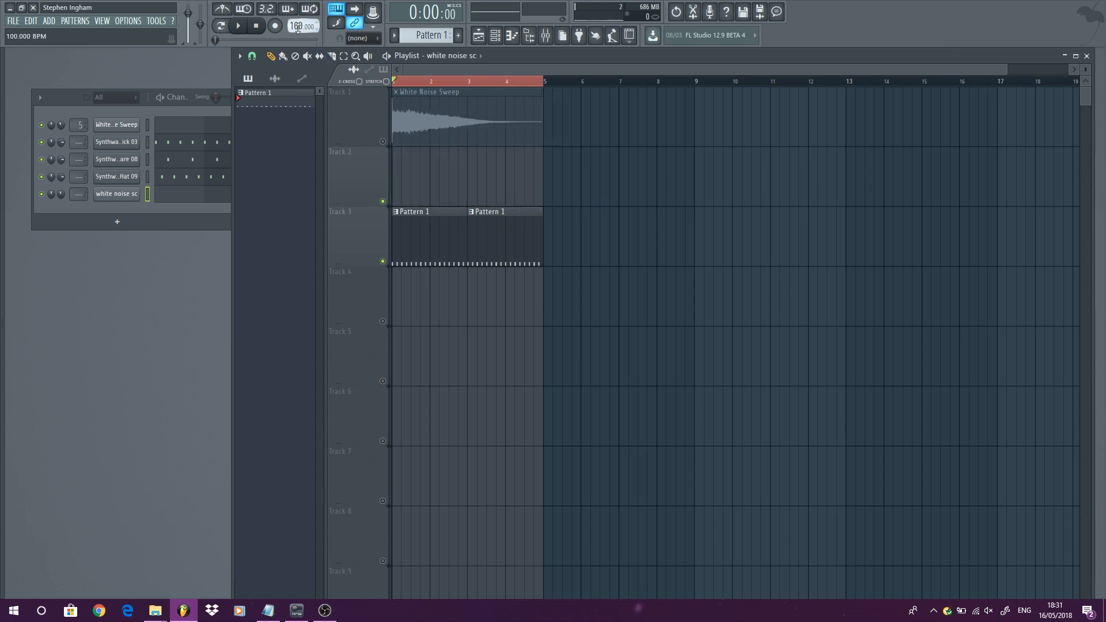
{"action": "right_click", "coordinate": [425, 109]}
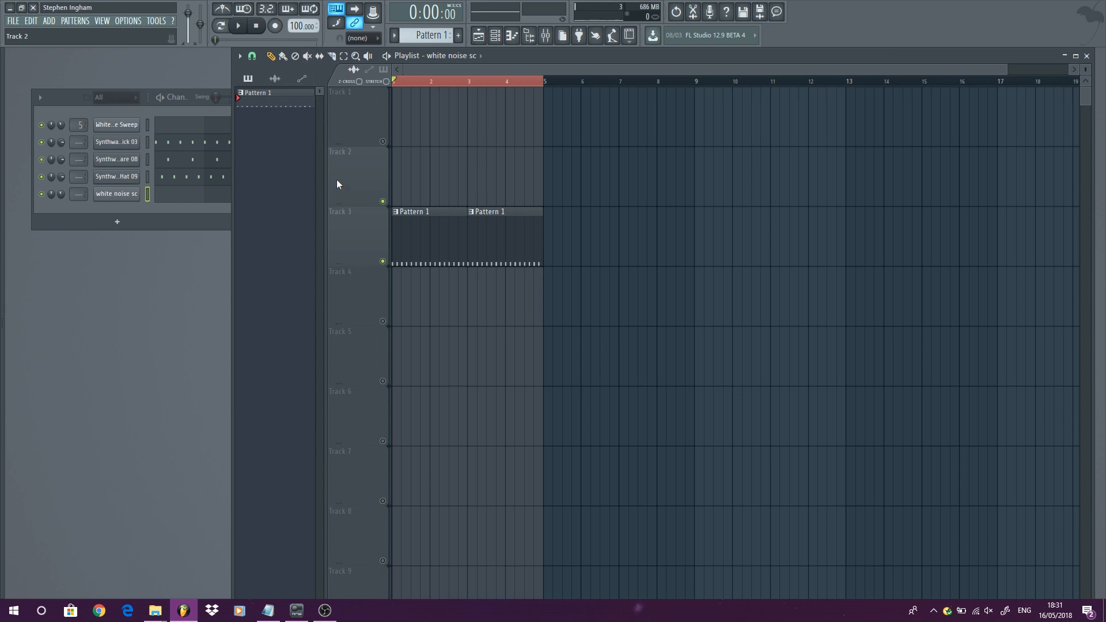
{"action": "left_click", "coordinate": [112, 196]}
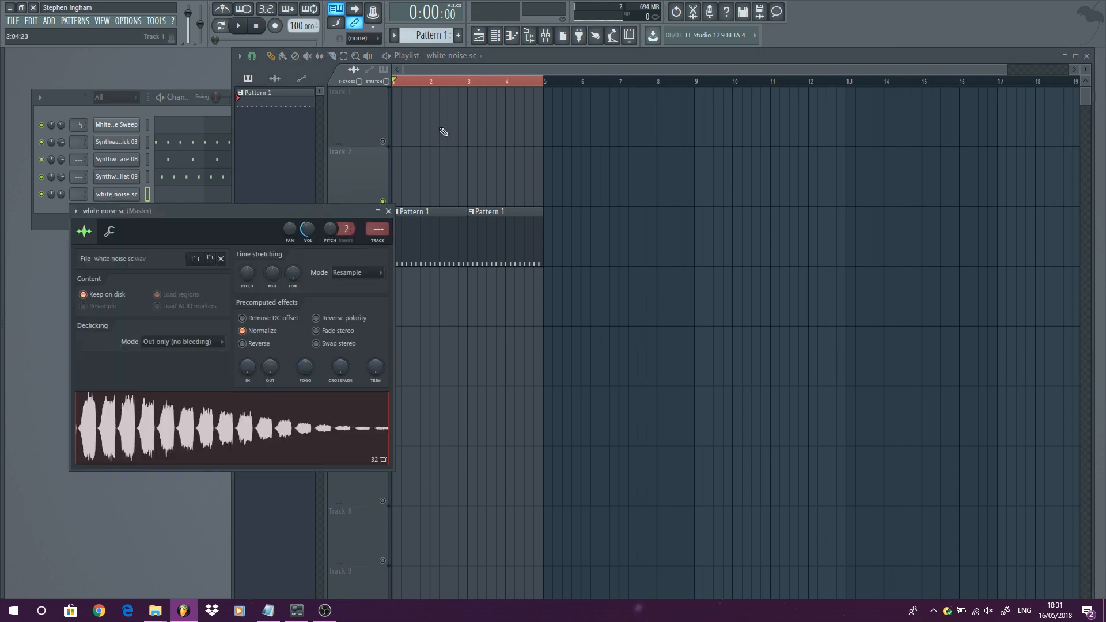
- Place the white noise sc clip on Track 1 at bar 1, play it with the patterns and close the channel settings
{"action": "left_click", "coordinate": [403, 112]}
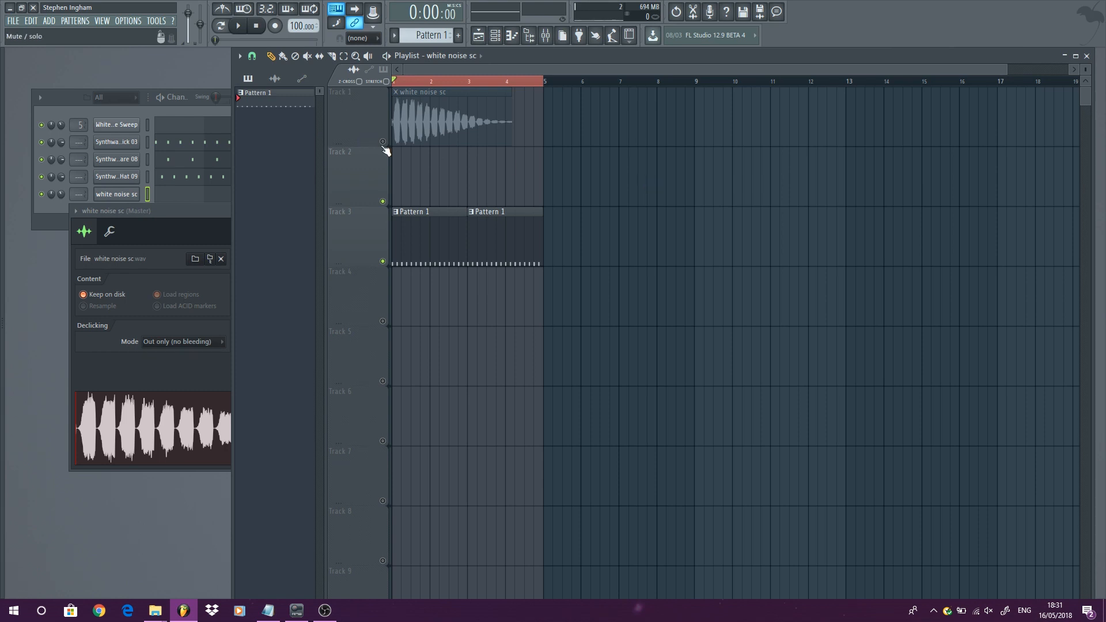
{"action": "key", "text": "space"}
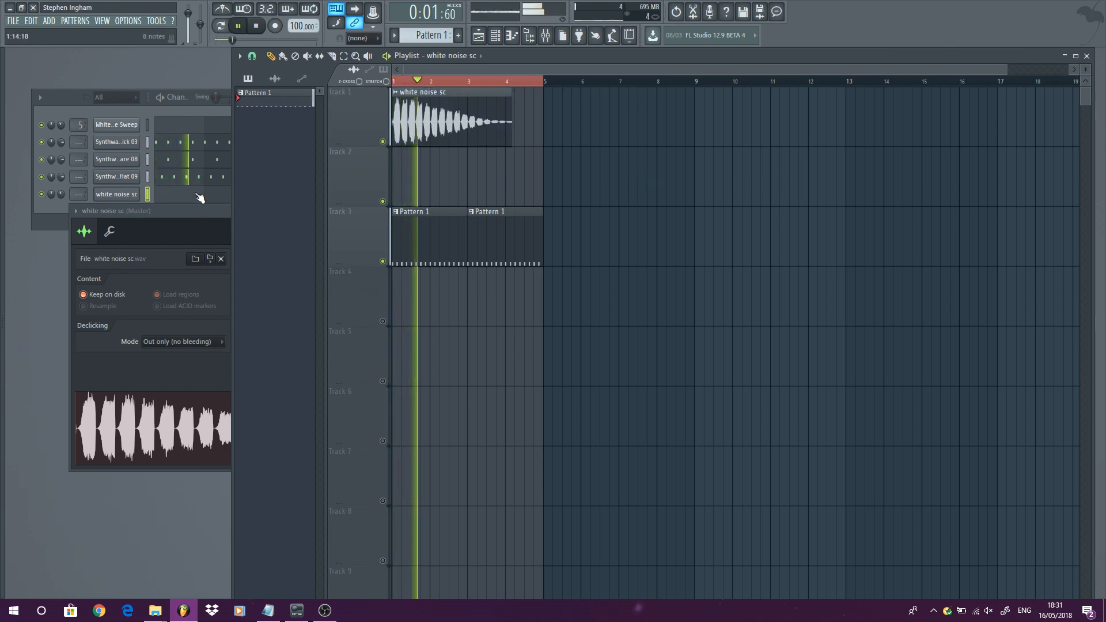
{"action": "left_click", "coordinate": [191, 230]}
{"action": "left_click", "coordinate": [389, 211]}
{"action": "key", "text": "space"}
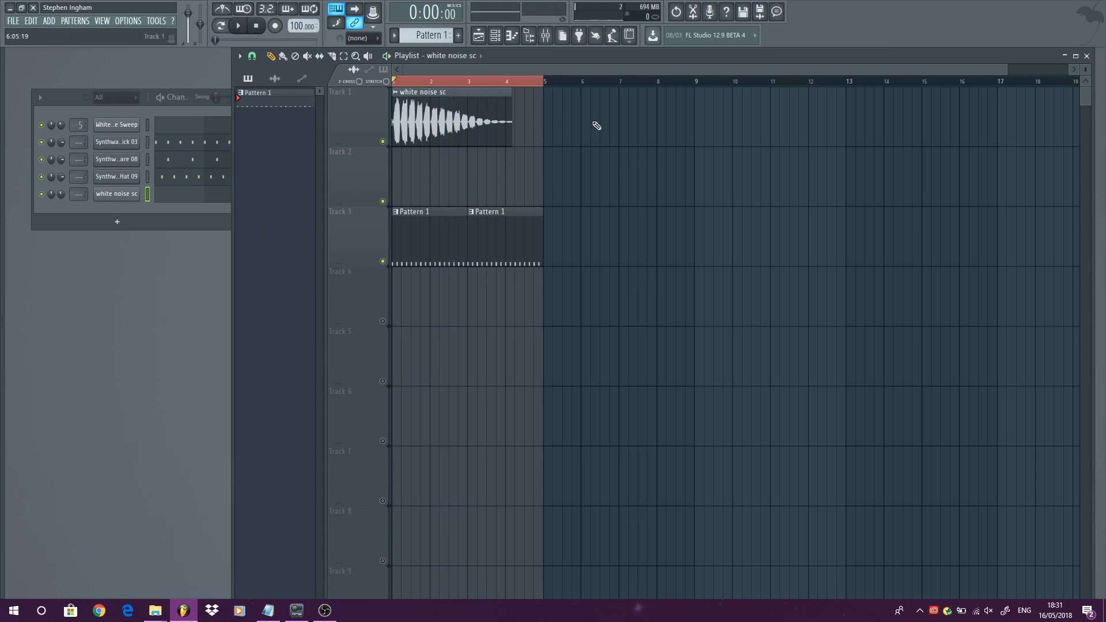
- Zoom into the first bars and play the white noise clip alongside the patterns to compare their timing
{"action": "left_click", "coordinate": [386, 82]}
{"action": "scroll", "coordinate": [361, 112], "scroll_direction": "up", "scroll_amount": 5}
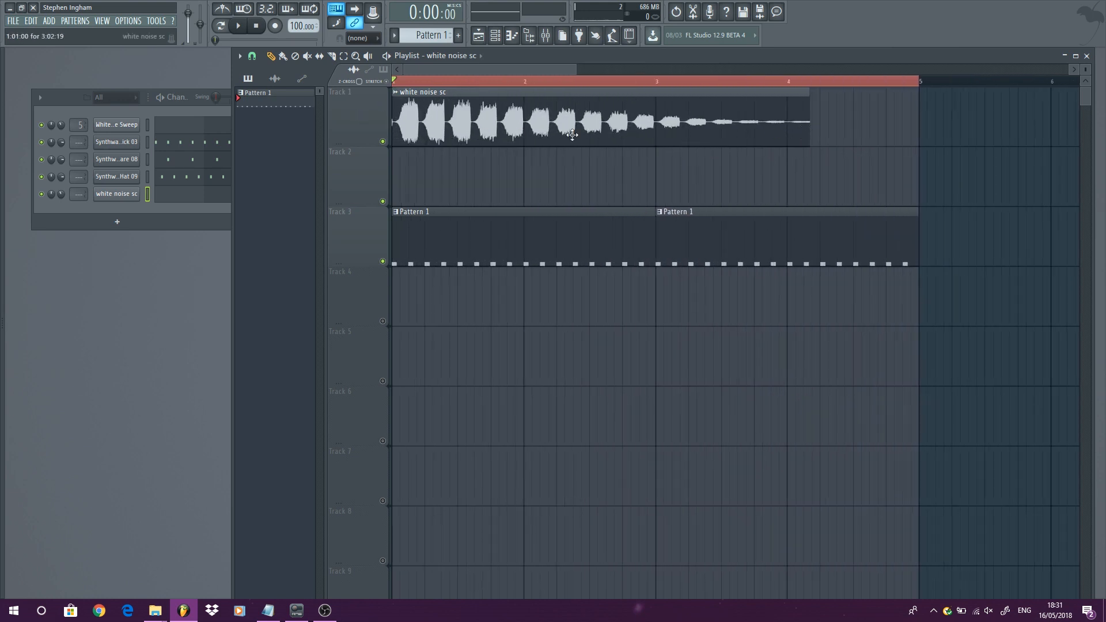
{"action": "scroll", "coordinate": [573, 138], "scroll_direction": "down", "scroll_amount": 3}
{"action": "key", "text": "space"}
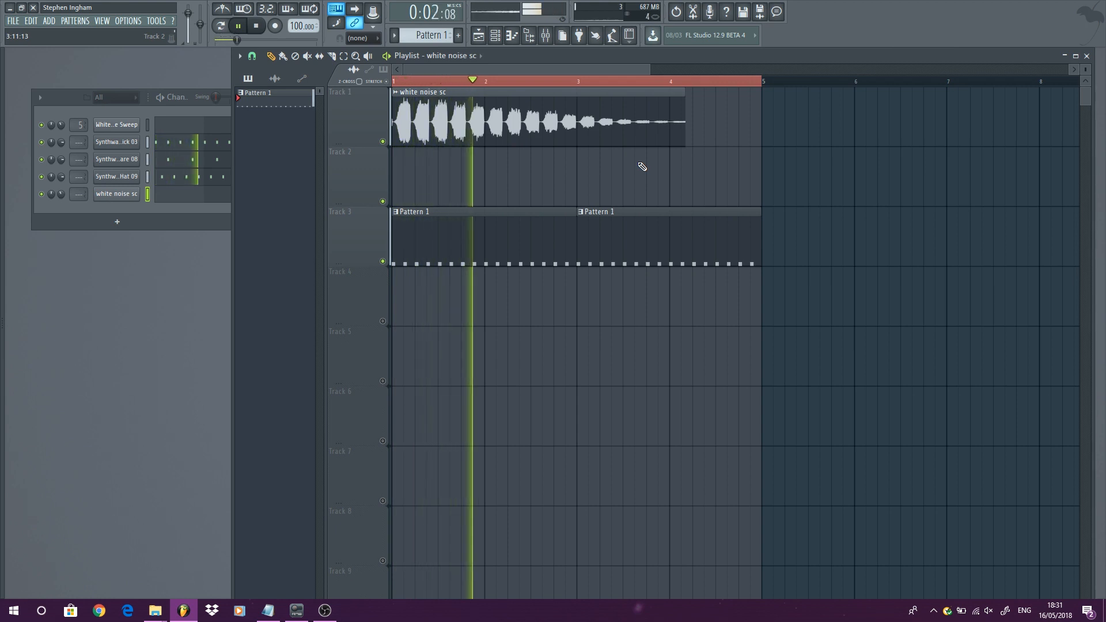
{"action": "key", "text": "space"}
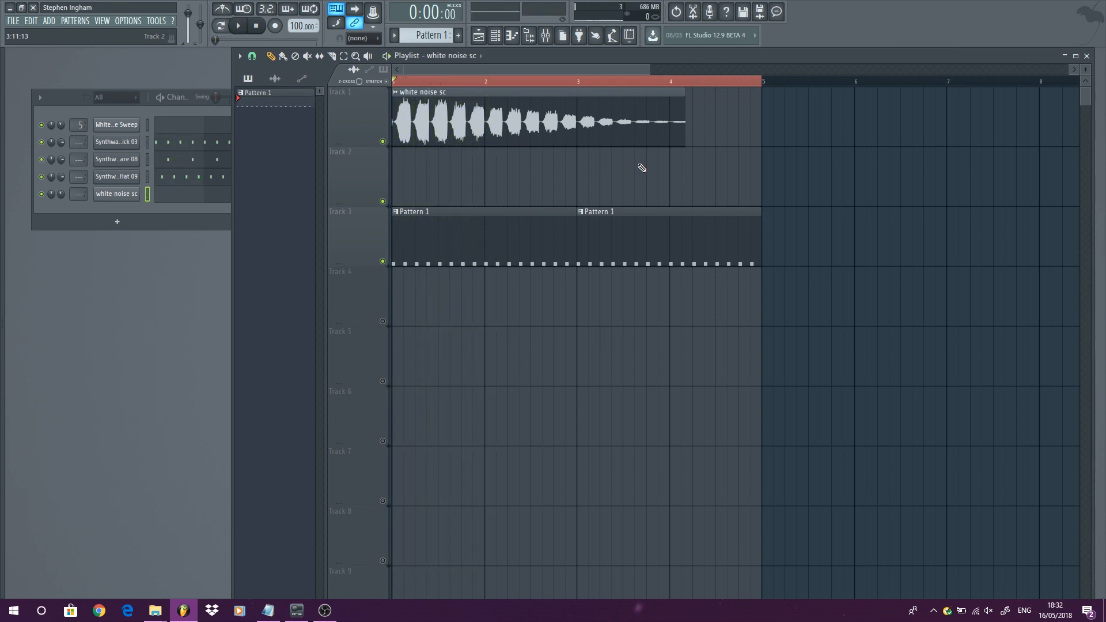
- Raise the project tempo to 126 BPM and open the white noise clip's channel settings
{"action": "scroll", "coordinate": [295, 26], "scroll_direction": "up", "scroll_amount": 14}
{"action": "key", "text": "space"}
{"action": "key", "text": "space"}
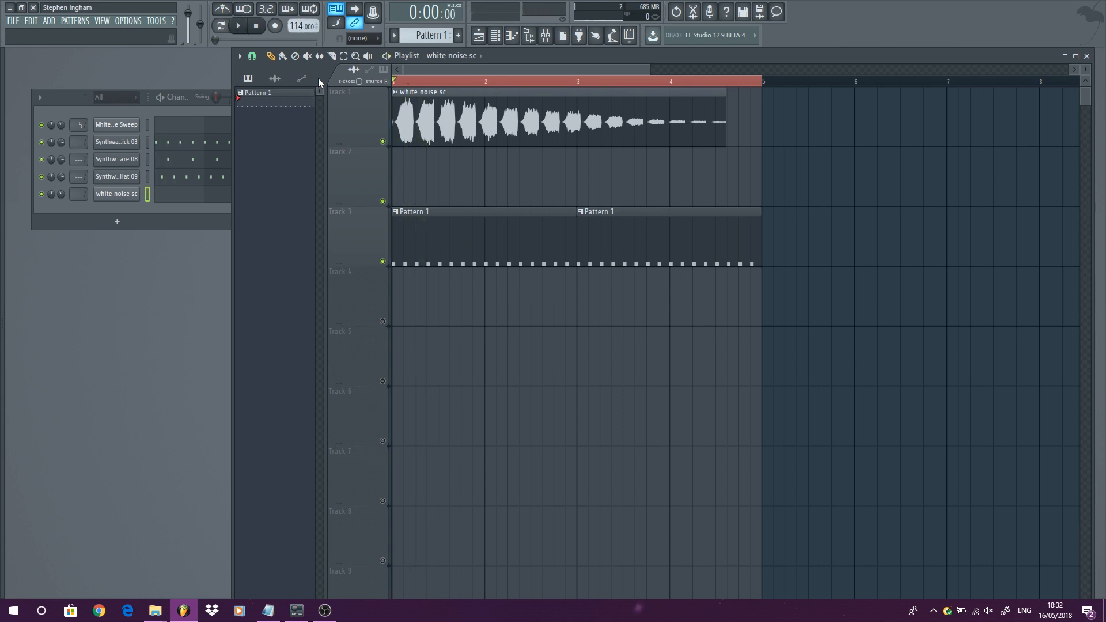
{"action": "scroll", "coordinate": [487, 173], "scroll_direction": "down", "scroll_amount": 3}
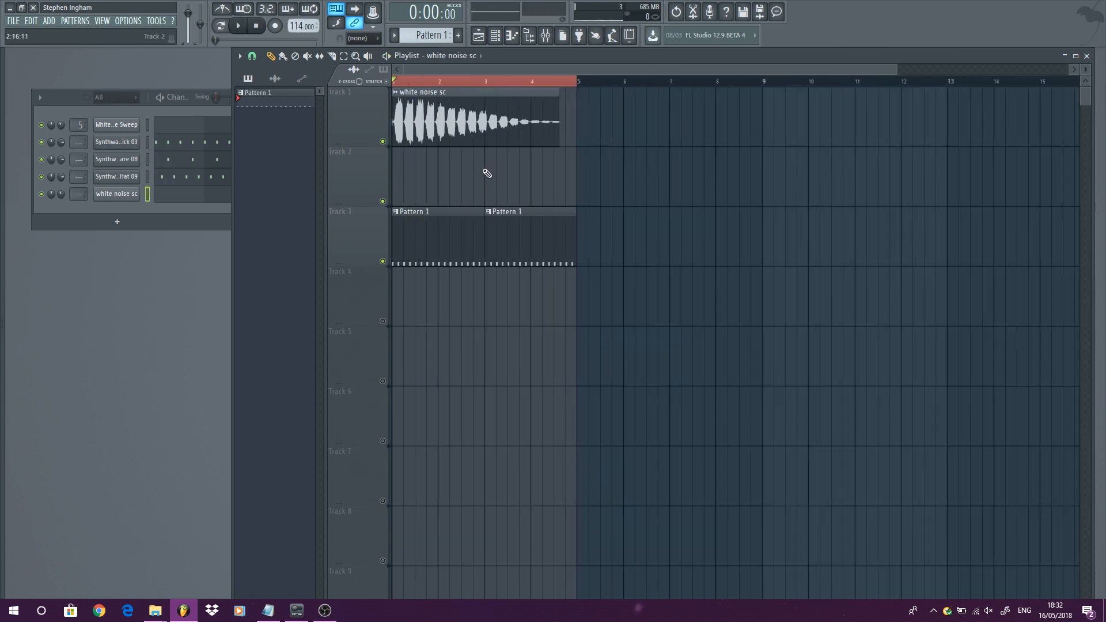
{"action": "double_click", "coordinate": [480, 122]}
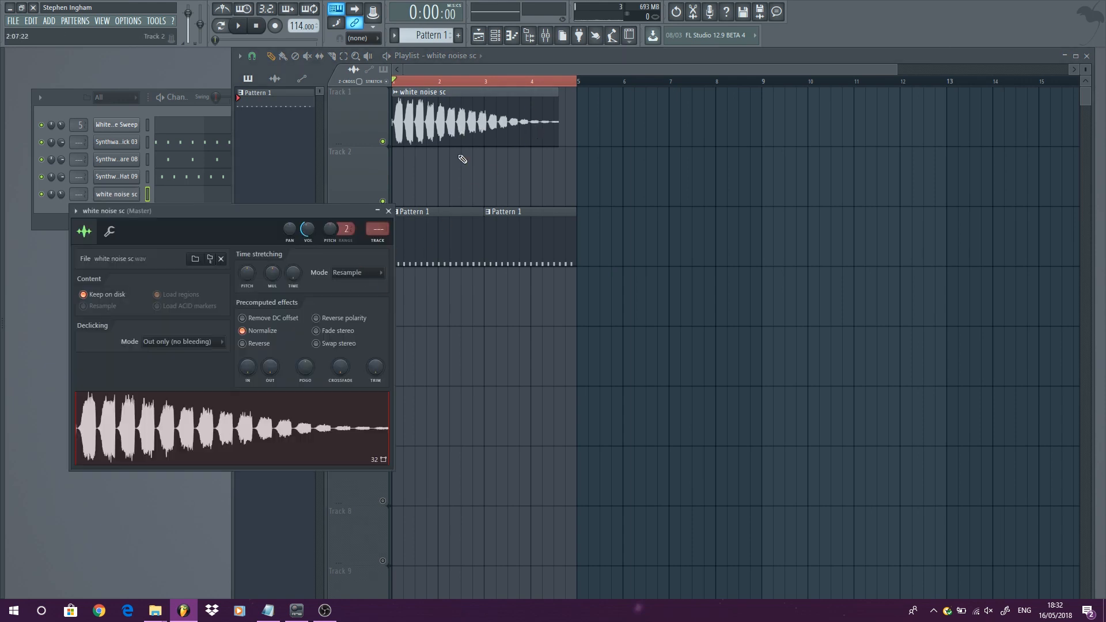
{"action": "left_click_drag", "start_coordinate": [298, 26], "coordinate": [298, 22]}
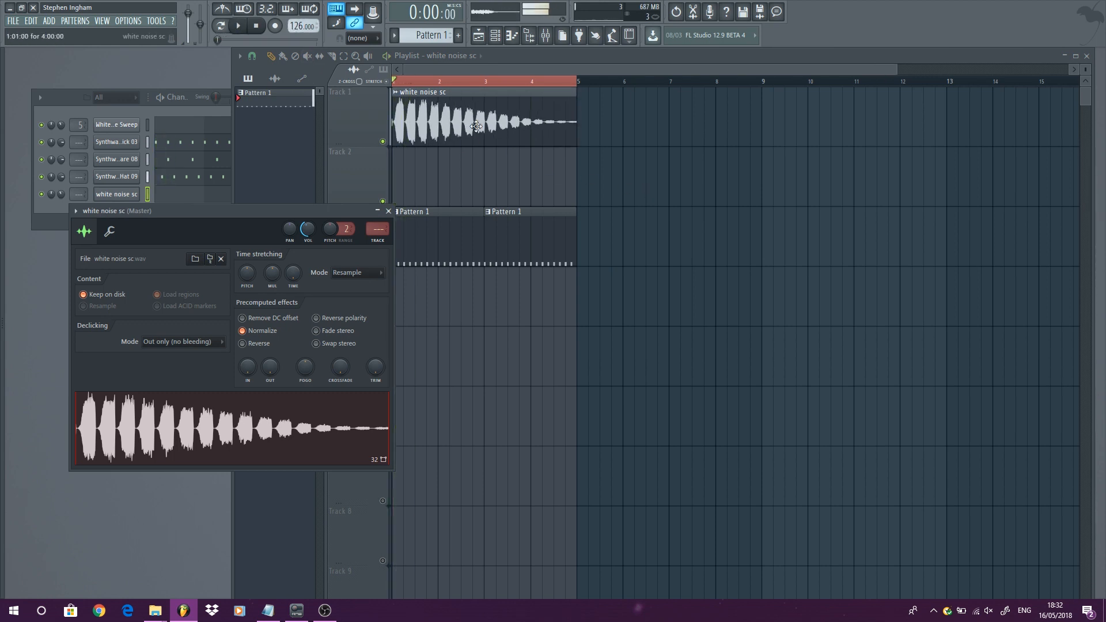
- Open the sample in Edison and set its sample tempo to 126 BPM in the sample properties
{"action": "right_click", "coordinate": [203, 421]}
{"action": "left_click", "coordinate": [231, 453]}
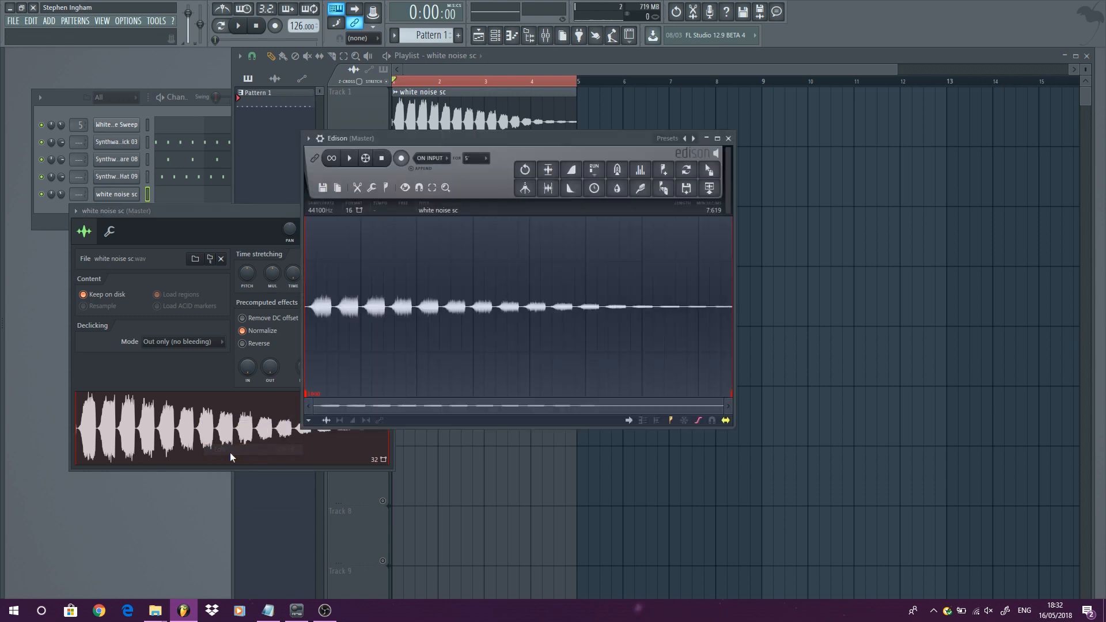
{"action": "left_click", "coordinate": [349, 210]}
{"action": "left_click", "coordinate": [350, 206]}
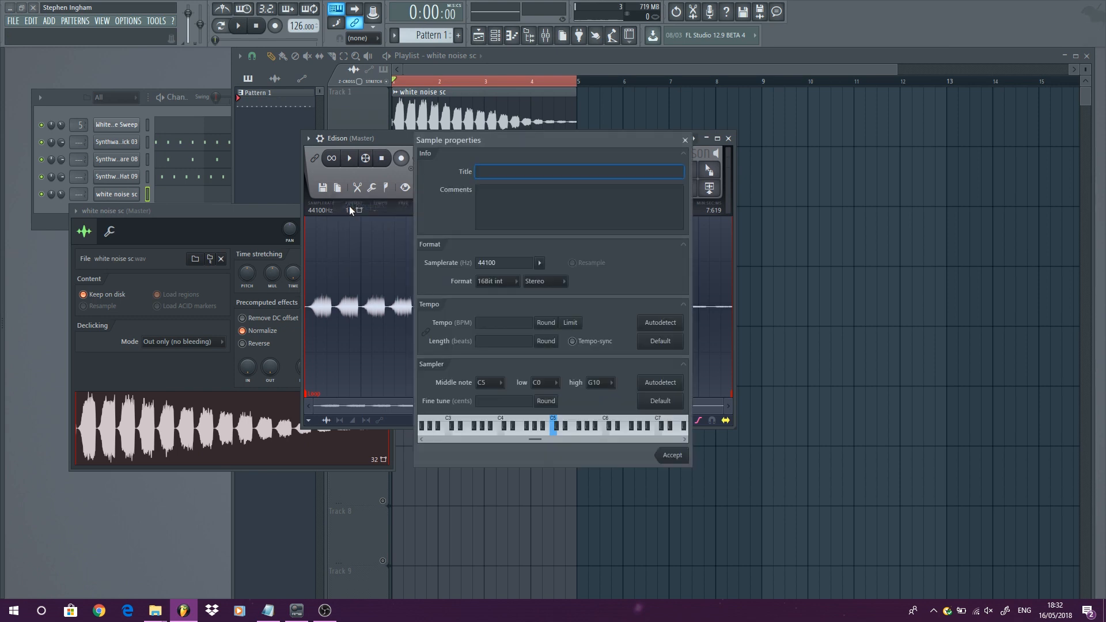
{"action": "left_click", "coordinate": [495, 324]}
{"action": "type", "text": "126"}
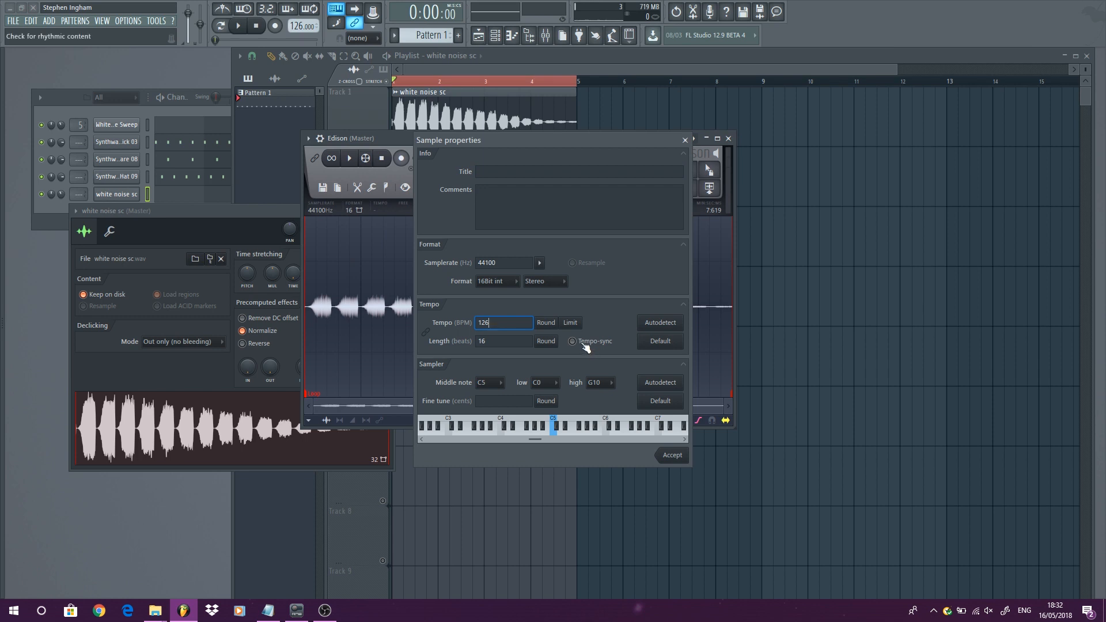
{"action": "left_click", "coordinate": [675, 455]}
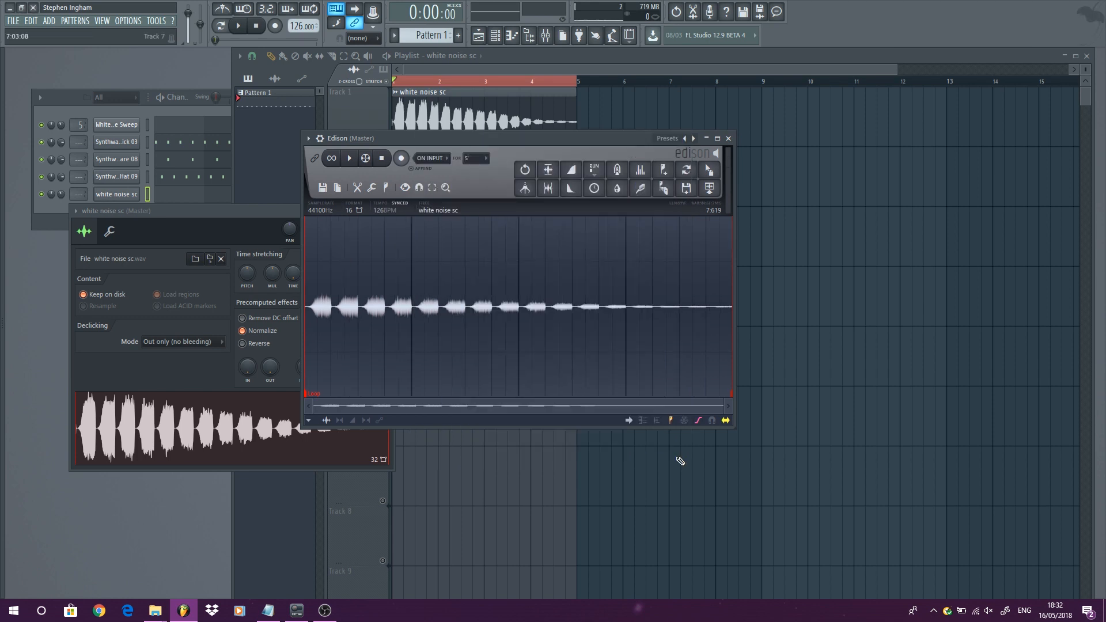
{"action": "left_click", "coordinate": [323, 187]}
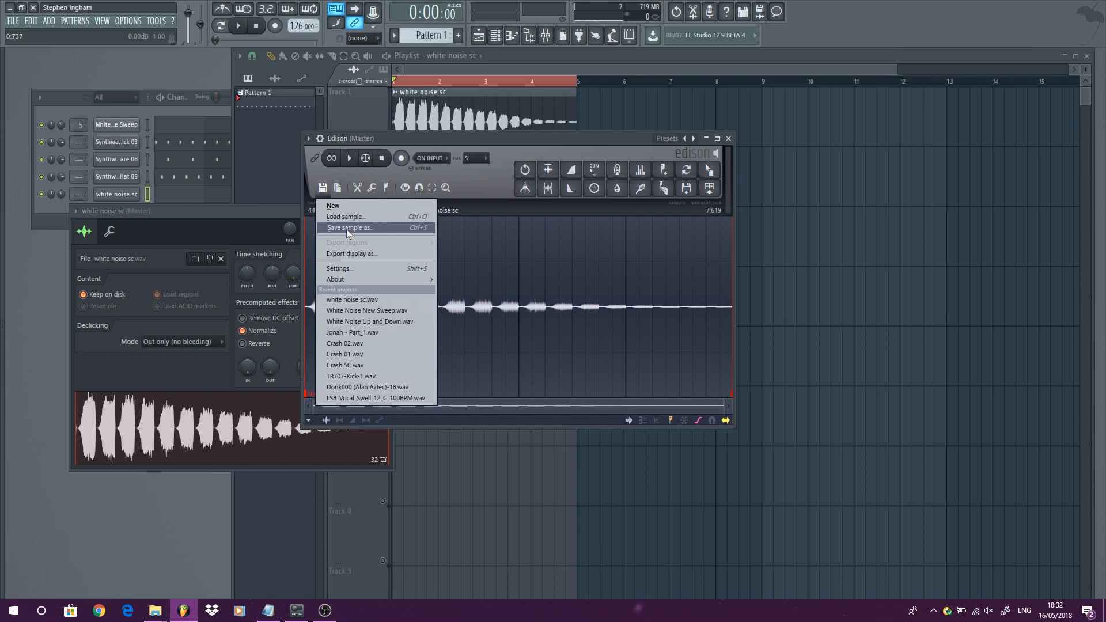
{"action": "key", "text": "Escape"}
{"action": "key", "text": "Escape"}
- Close the channel settings, delete the white noise sc clip from Track 1 and drop the tempo to 90 BPM
{"action": "left_click", "coordinate": [388, 211]}
{"action": "right_click", "coordinate": [450, 127]}
{"action": "left_click_drag", "start_coordinate": [302, 26], "coordinate": [302, 55]}
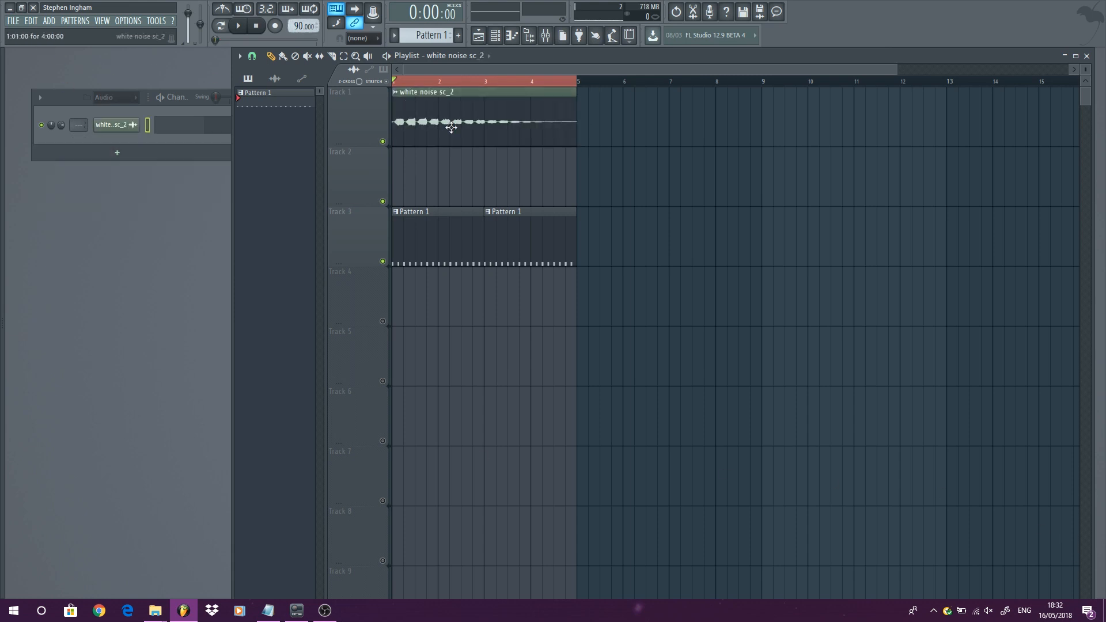
- Load the white noise sc_2 sample onto Track 1 at bar 1 and open its channel settings
{"action": "double_click", "coordinate": [449, 124]}
{"action": "left_click", "coordinate": [243, 287]}
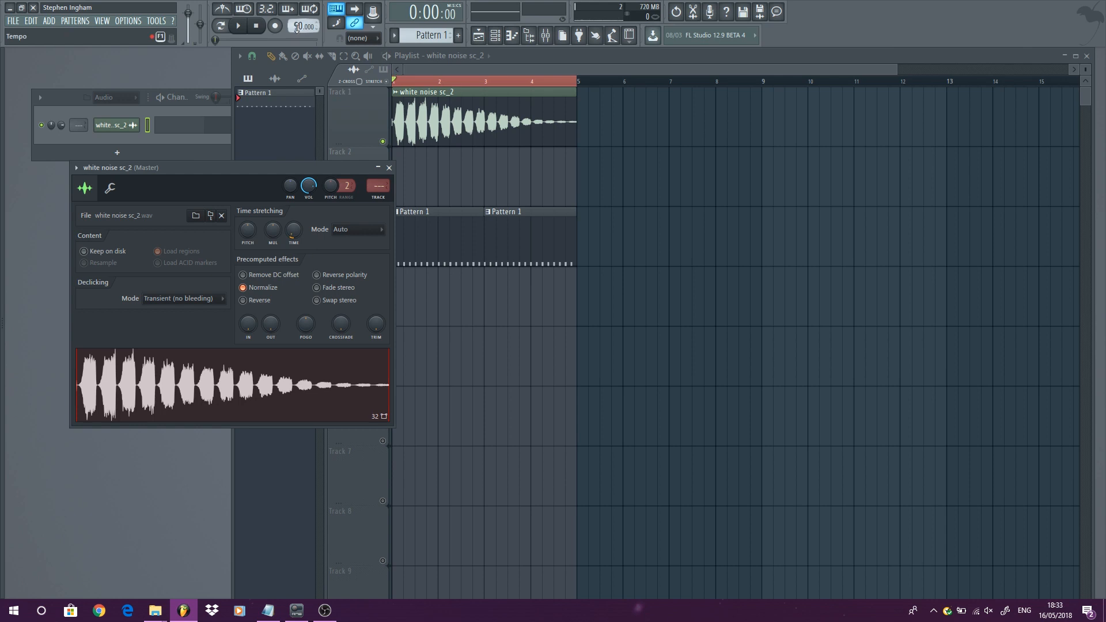
- Raise the tempo to 126 BPM, restretch all channels, and play the white noise sc_2 clip
{"action": "left_click", "coordinate": [239, 26]}
{"action": "left_click", "coordinate": [256, 26]}
{"action": "left_click", "coordinate": [237, 26]}
{"action": "left_click", "coordinate": [258, 27]}
{"action": "left_click_drag", "start_coordinate": [298, 26], "coordinate": [297, 6]}
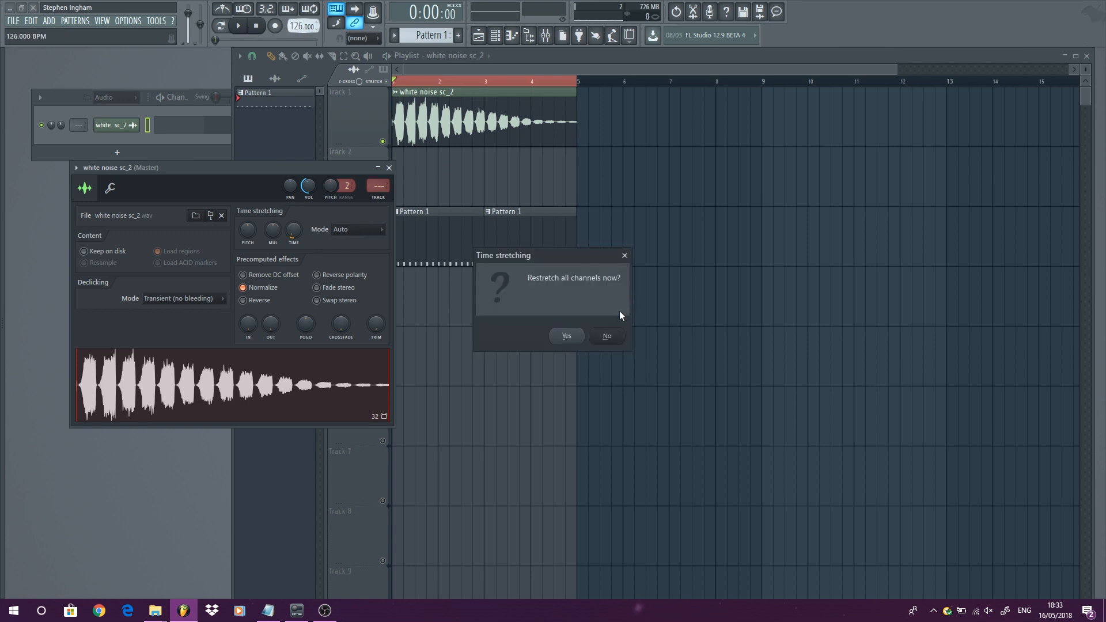
{"action": "left_click", "coordinate": [566, 336]}
{"action": "key", "text": "space"}
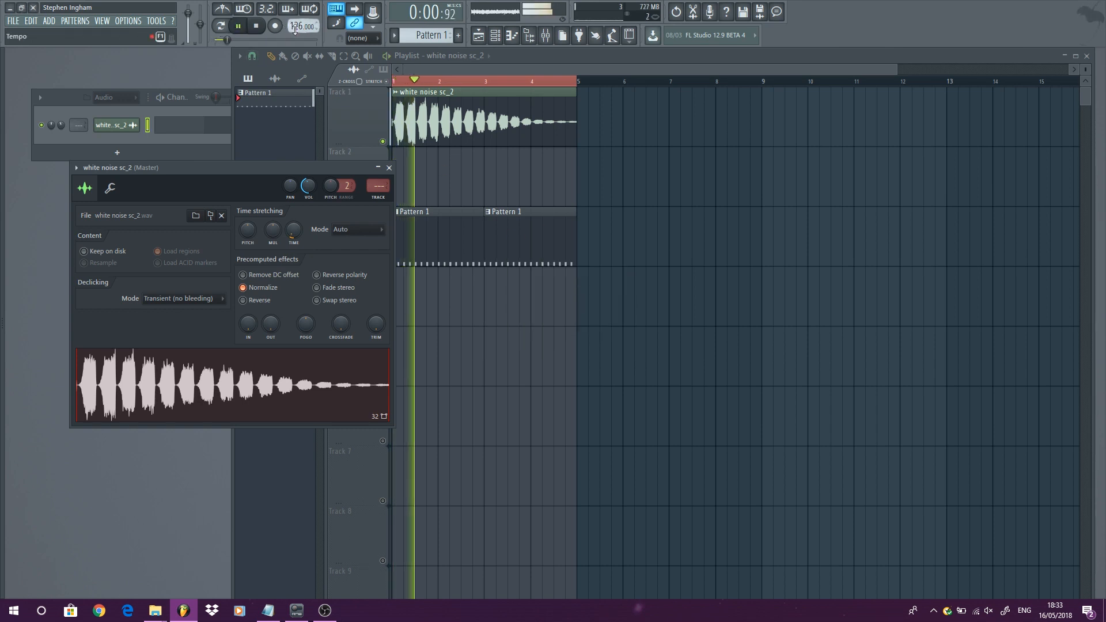
- Lower the tempo to 121 BPM without restretching the channels and play it back
{"action": "left_click_drag", "start_coordinate": [295, 30], "coordinate": [296, 37]}
{"action": "left_click", "coordinate": [609, 335]}
{"action": "left_click", "coordinate": [606, 334]}
{"action": "key", "text": "space"}
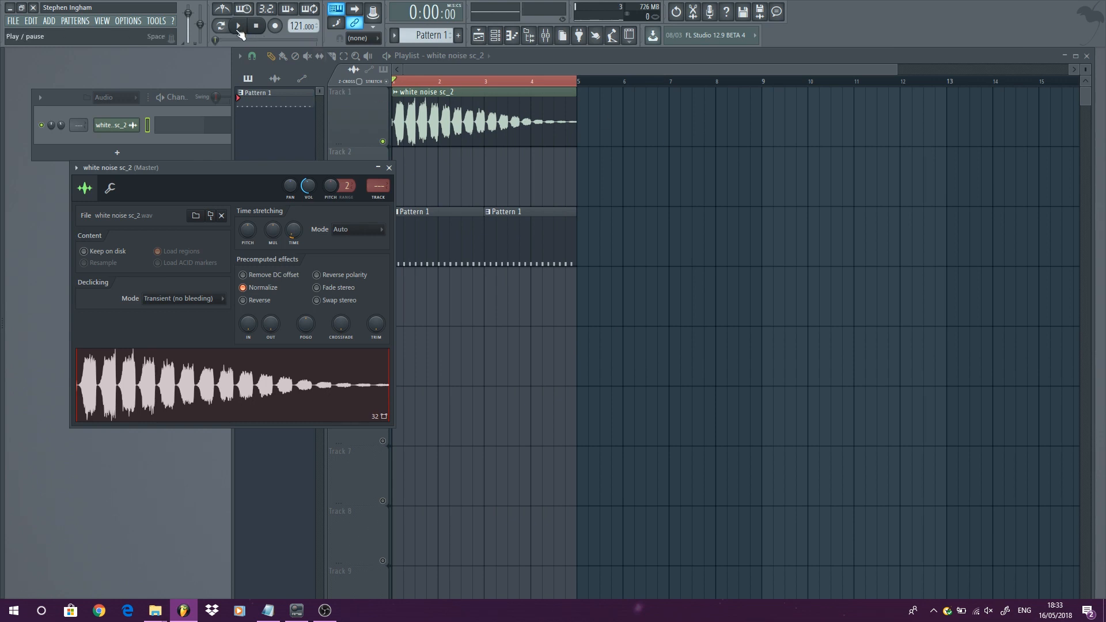
- Lower the tempo to 116 BPM without restretching the channels and play it back
{"action": "left_click", "coordinate": [239, 26]}
{"action": "key", "text": "space"}
{"action": "left_click_drag", "start_coordinate": [294, 25], "coordinate": [293, 31]}
{"action": "left_click", "coordinate": [605, 334]}
{"action": "left_click", "coordinate": [238, 26]}
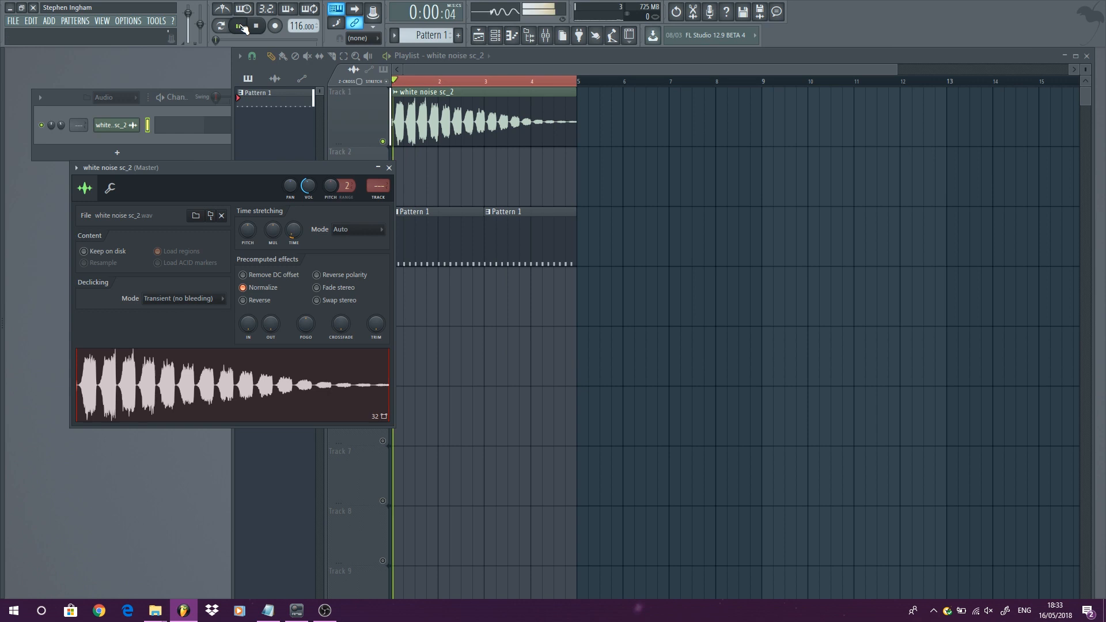
{"action": "key", "text": "space"}
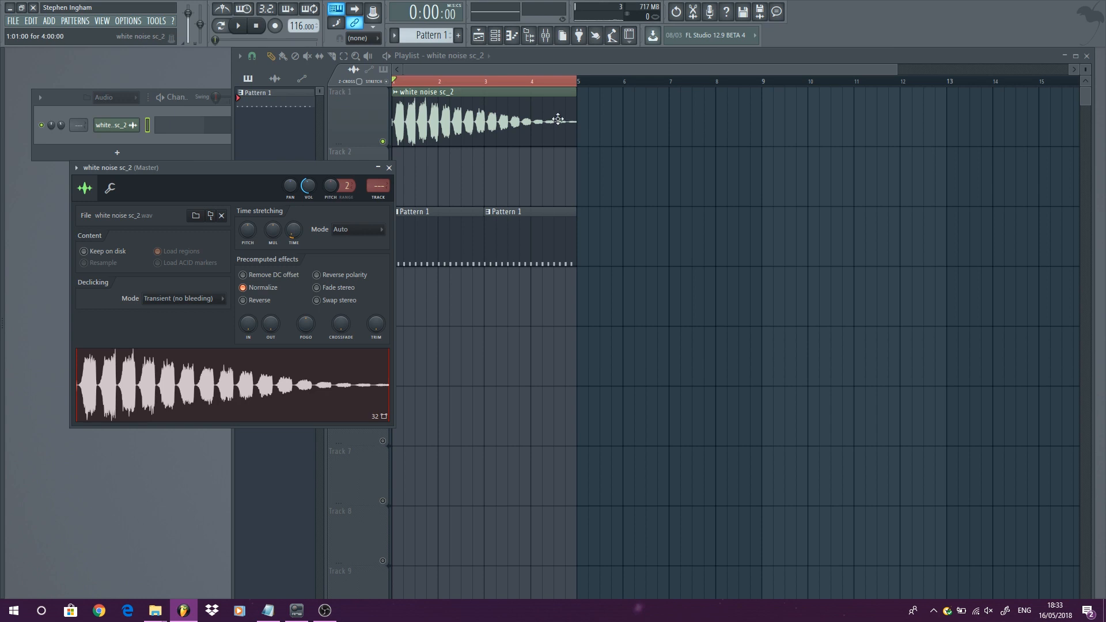
- Set the sample's time stretching mode to Stretch and play the clip
{"action": "left_click", "coordinate": [372, 228]}
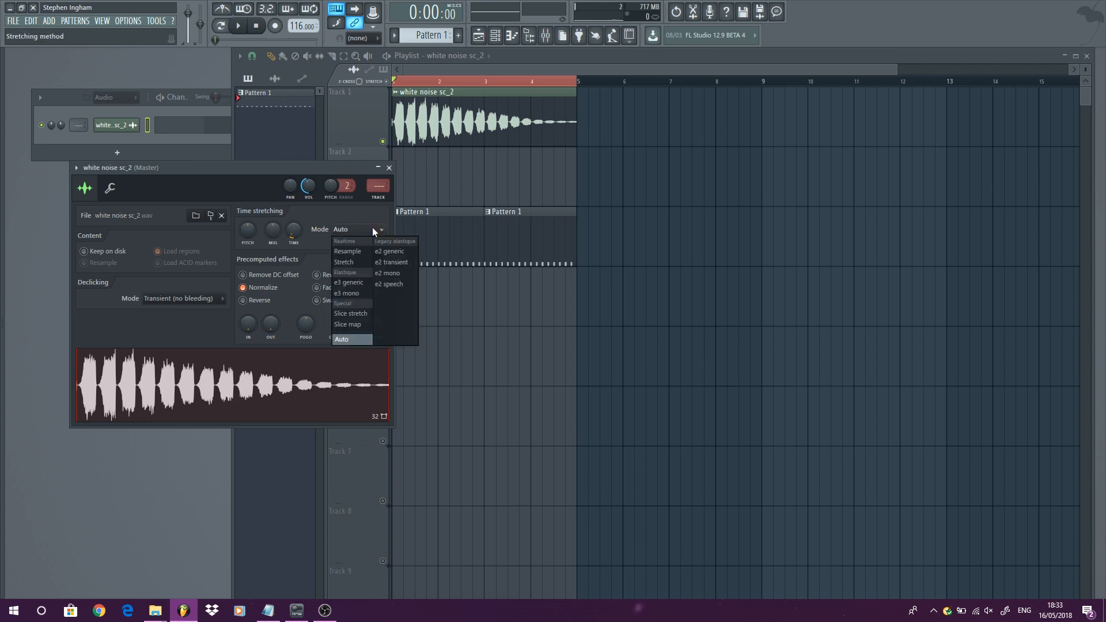
{"action": "left_click", "coordinate": [358, 260]}
{"action": "key", "text": "space"}
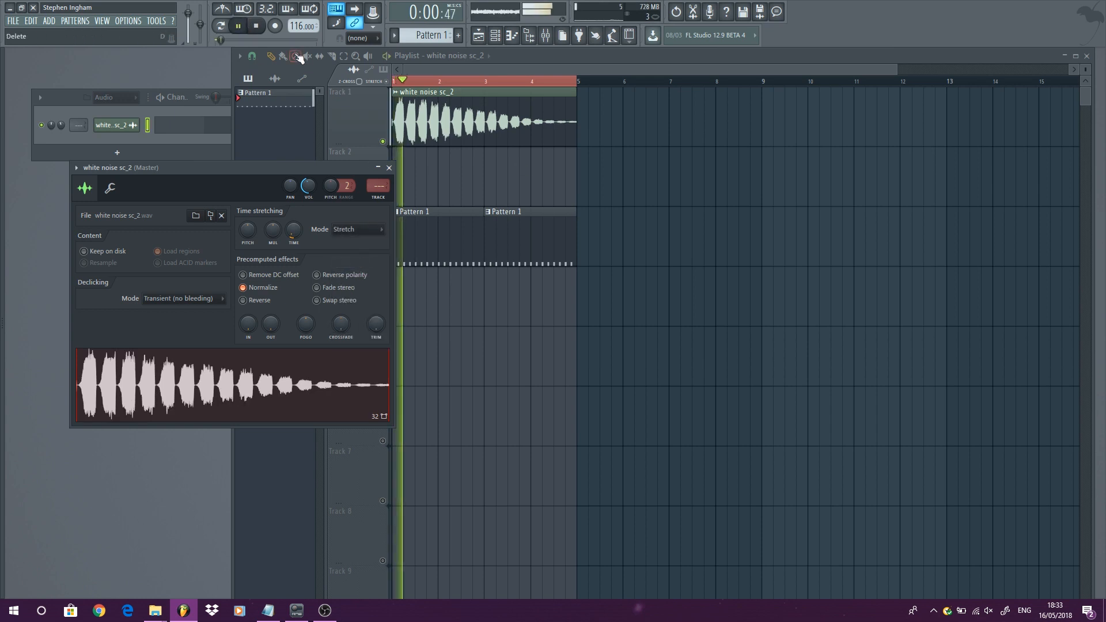
- Lower the tempo to 100 BPM and play the stretched clip
{"action": "key", "text": "space"}
{"action": "left_click_drag", "start_coordinate": [294, 24], "coordinate": [295, 33]}
{"action": "key", "text": "space"}
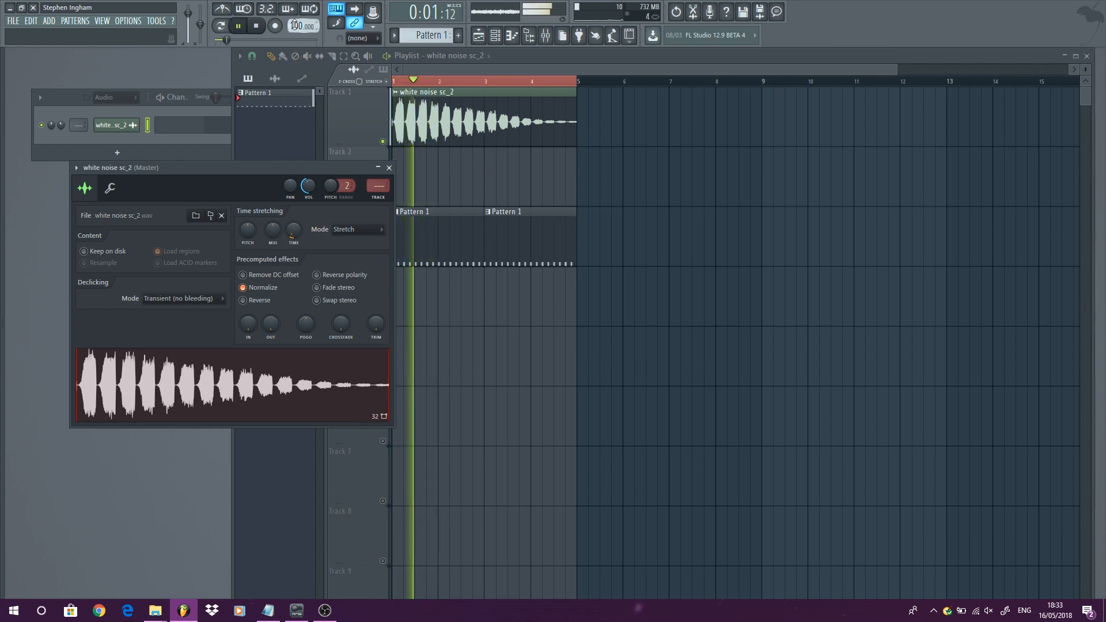
- Raise the tempo to 133 BPM, play the clip again and close the channel settings
{"action": "key", "text": "space"}
{"action": "left_click_drag", "start_coordinate": [295, 25], "coordinate": [296, 17]}
{"action": "key", "text": "space"}
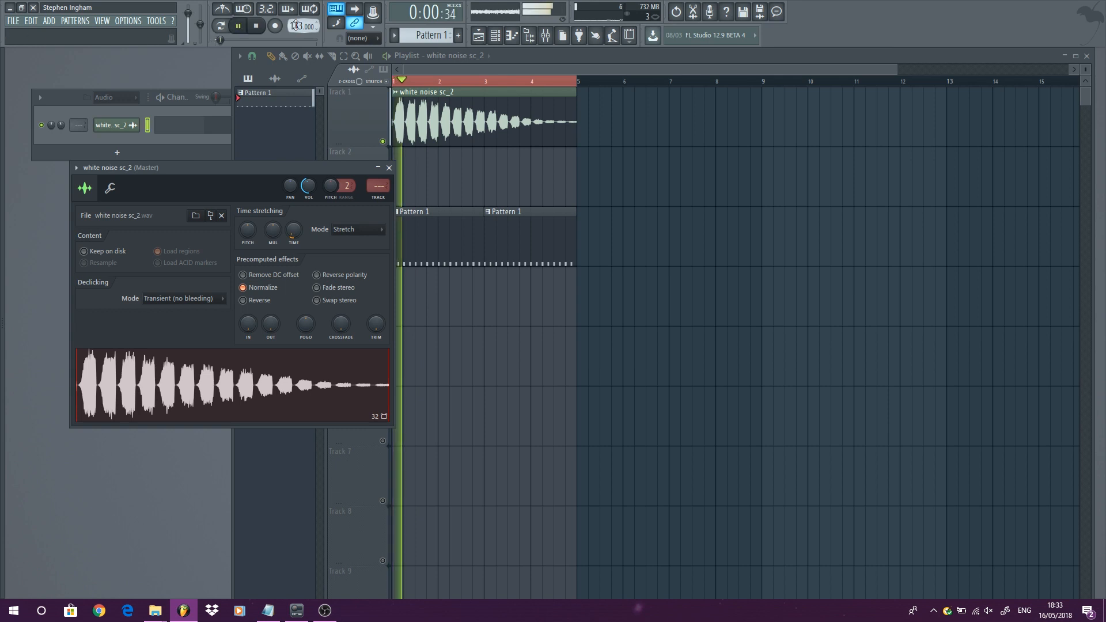
{"action": "key", "text": "space"}
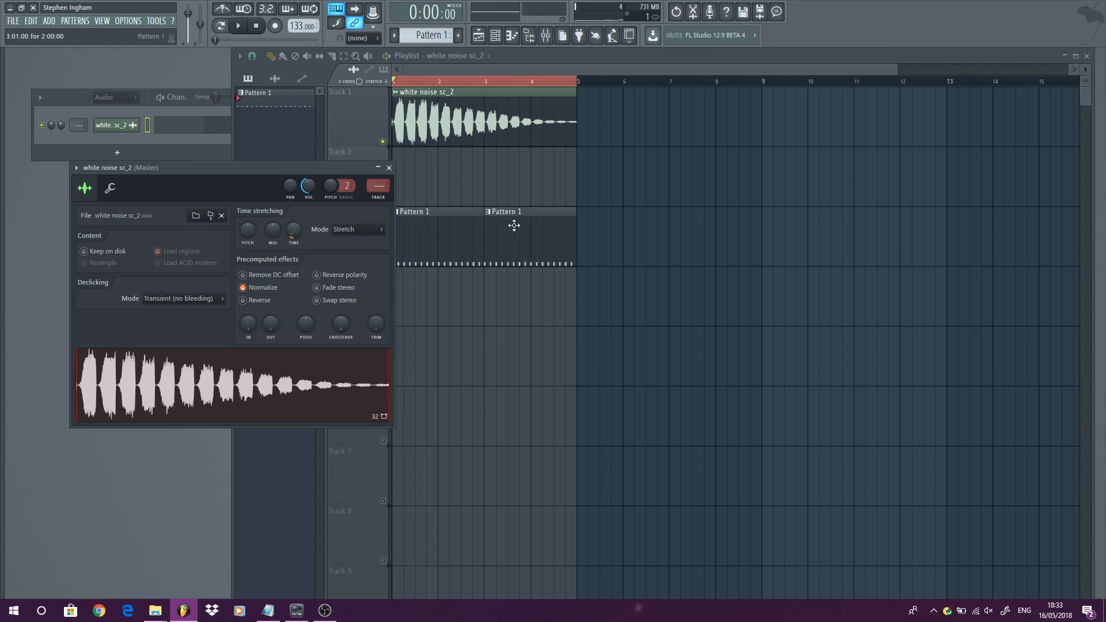
{"action": "left_click", "coordinate": [389, 167]}
{"action": "scroll", "coordinate": [474, 174], "scroll_direction": "down", "scroll_amount": 2}
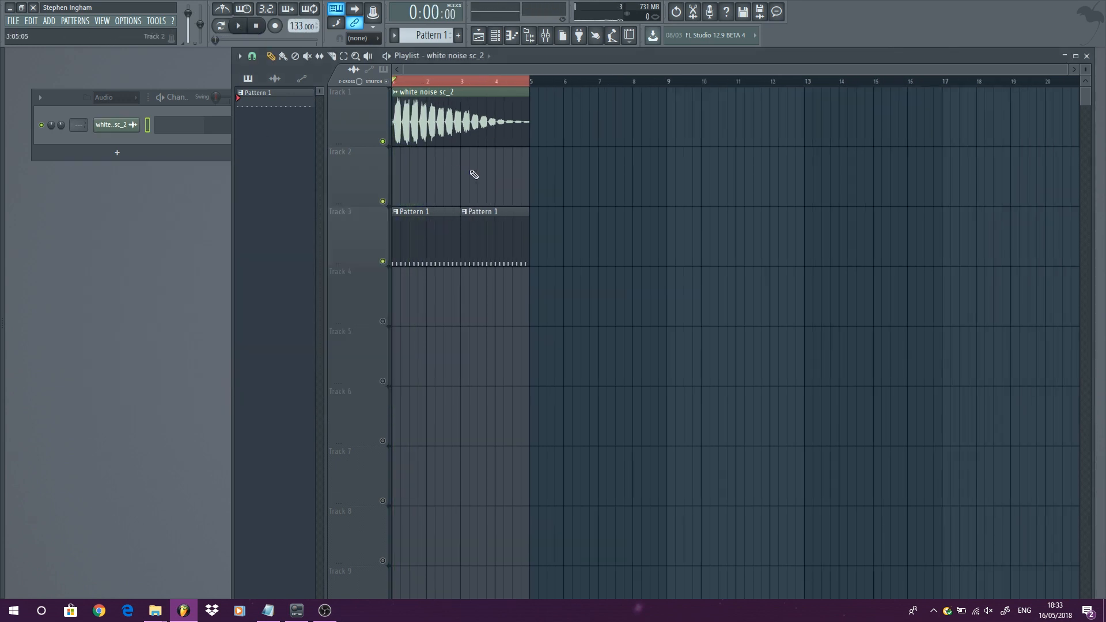